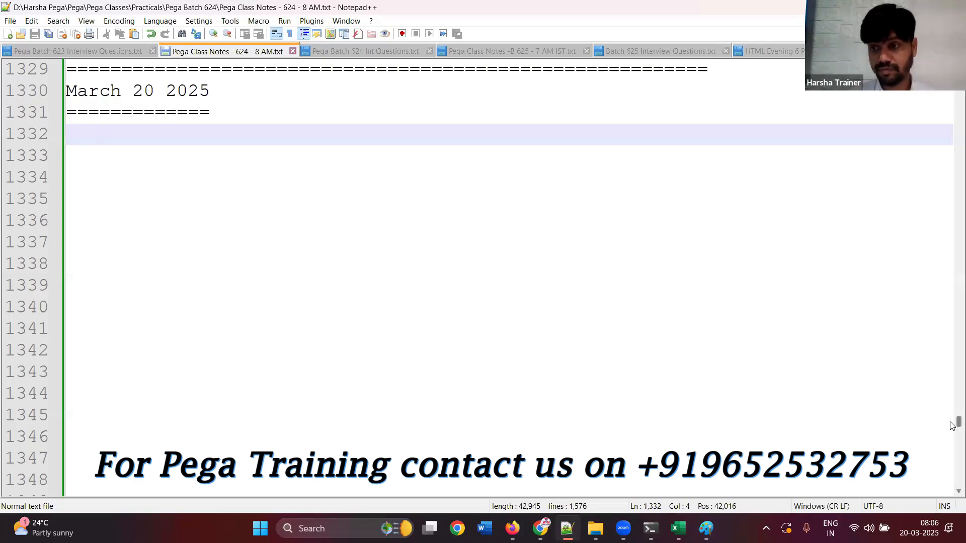
# Add a "Decision Rules" heading under the March 20 2025 section, followed by blank lines
pyautogui.scroll(8, 952, 420)
pyautogui.scroll(4, 952, 420)
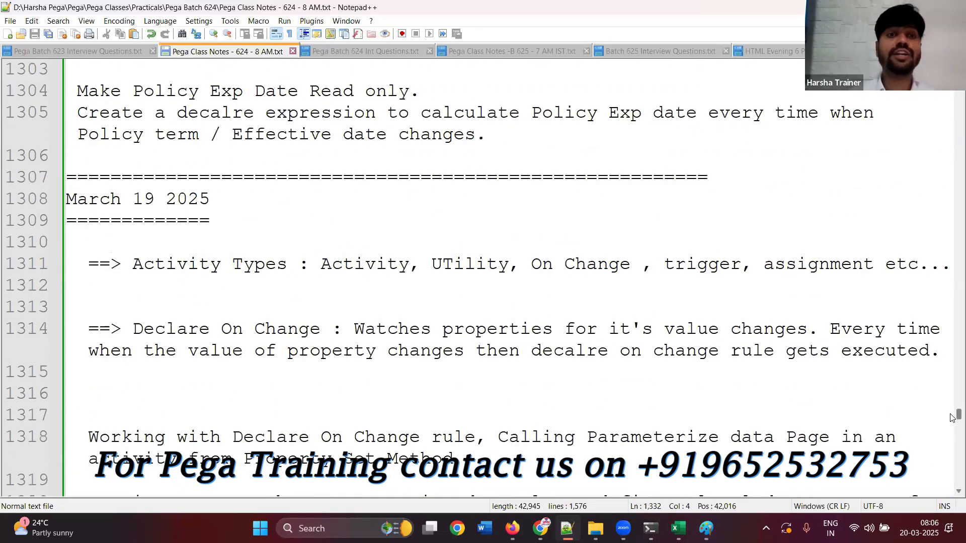
pyautogui.scroll(-8, 952, 423)
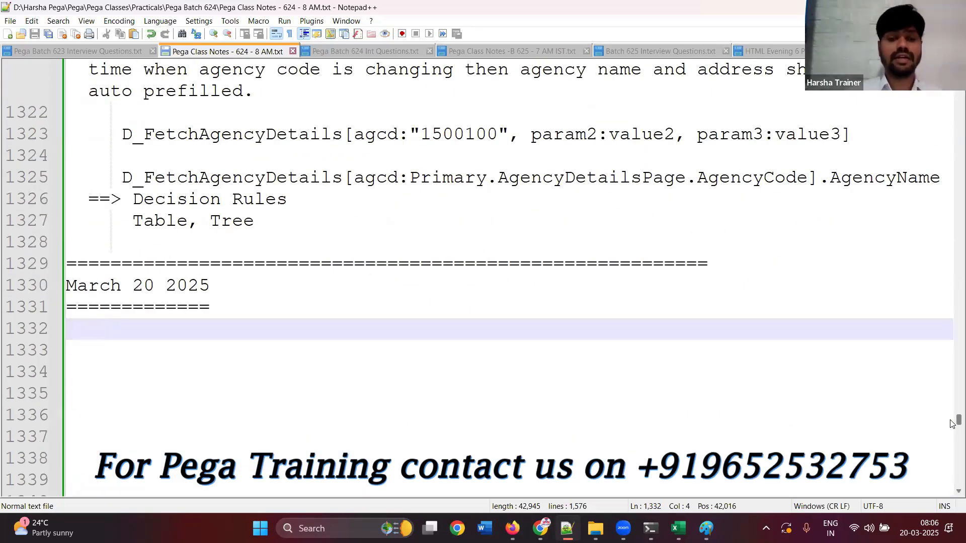
pyautogui.write('Dec')
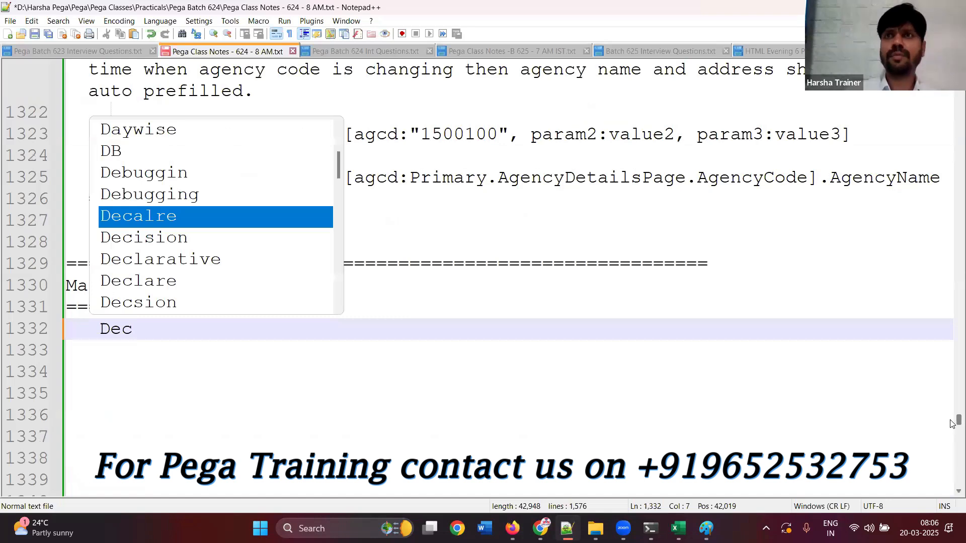
pyautogui.write('ision ')
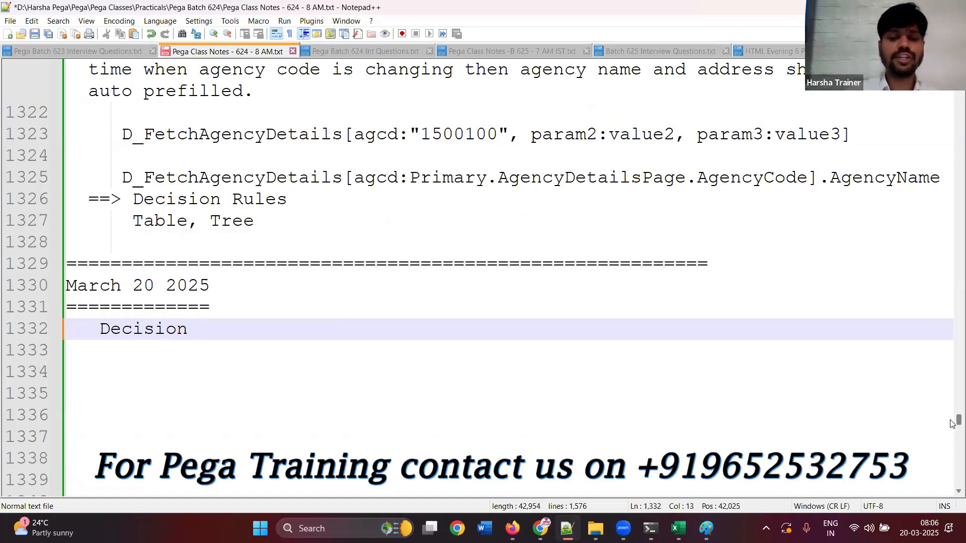
pyautogui.write('Rules')
pyautogui.press('Return')
pyautogui.press('Return')
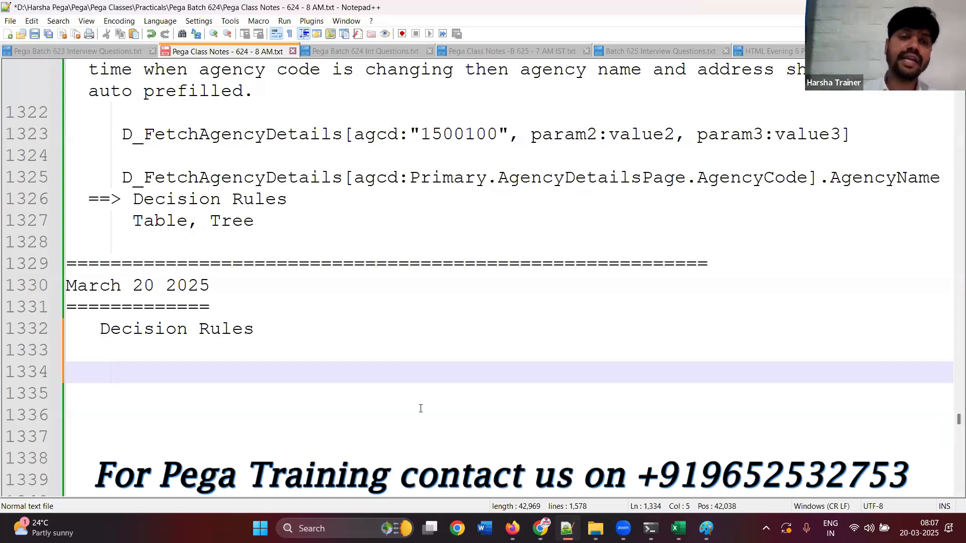
# Insert extra blank lines below the "Decision Rules" heading and delete the surplus ones
pyautogui.click(130, 359)
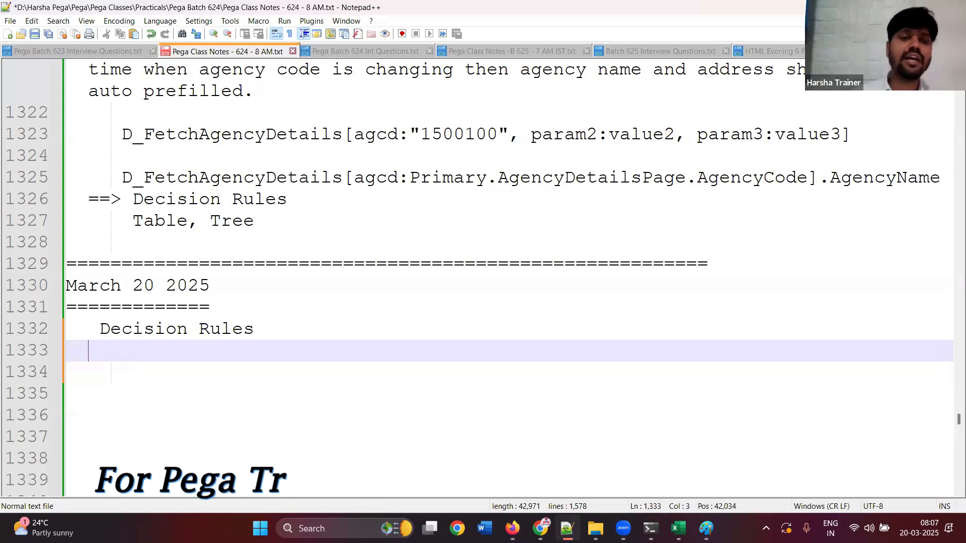
pyautogui.press('Return')
pyautogui.press('Return')
pyautogui.press('Return')
pyautogui.press('Return')
pyautogui.press('Return')
pyautogui.press('Return')
pyautogui.press('Return')
pyautogui.press('Return')
pyautogui.press('Return')
pyautogui.press('Return')
pyautogui.press('Return')
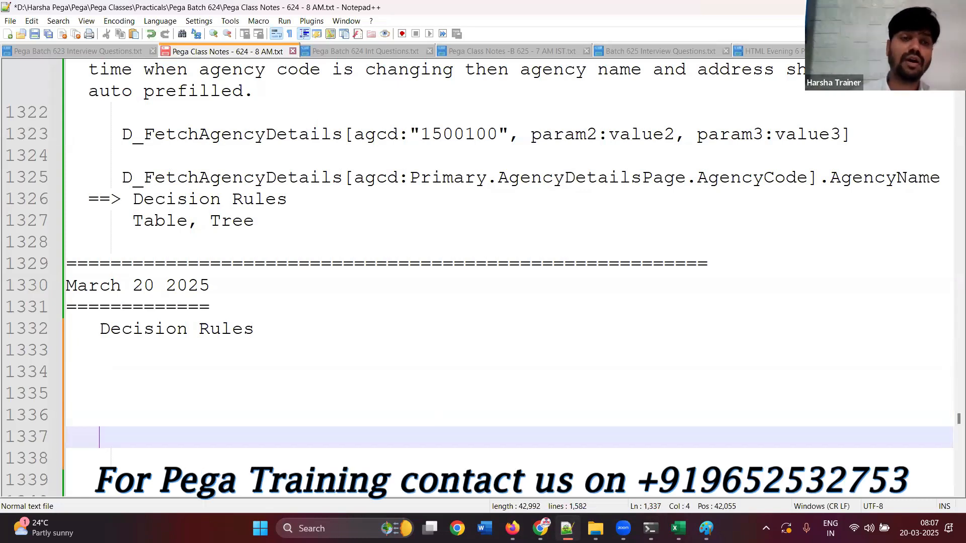
pyautogui.press('Return')
pyautogui.press('Return')
pyautogui.press('Return')
pyautogui.press('Return')
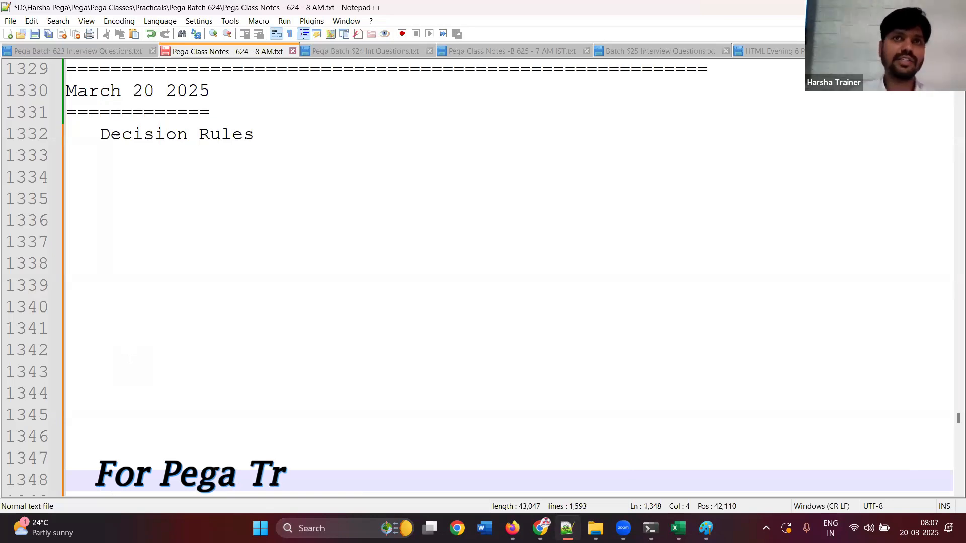
pyautogui.moveTo(92, 181); pyautogui.dragTo(250, 391)
pyautogui.press('Delete')
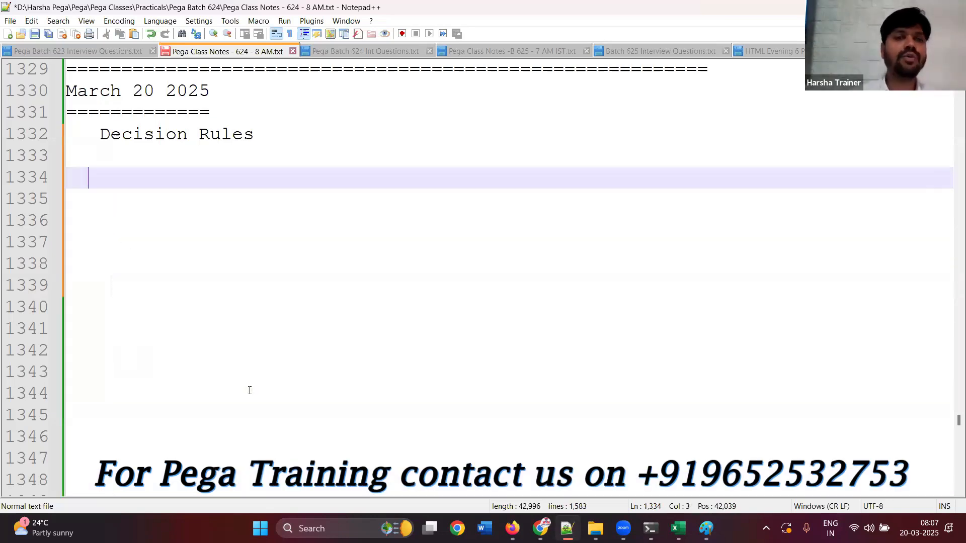
pyautogui.click(293, 140)
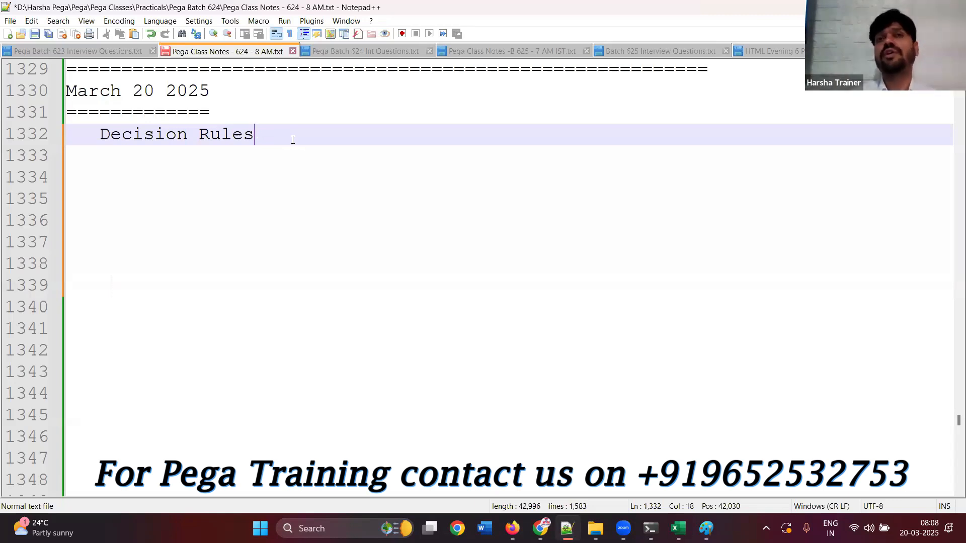
pyautogui.write(':')
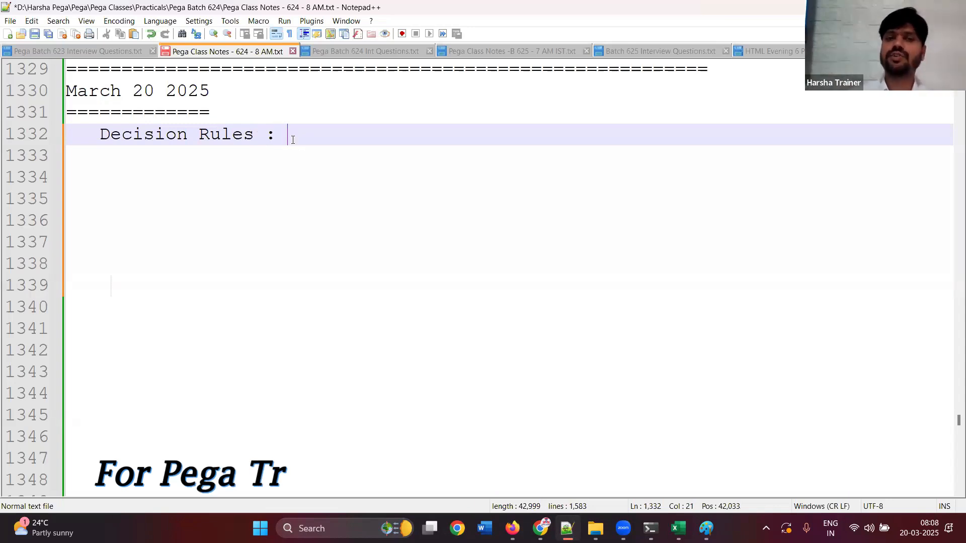
pyautogui.press('BackSpace')
pyautogui.press('BackSpace')
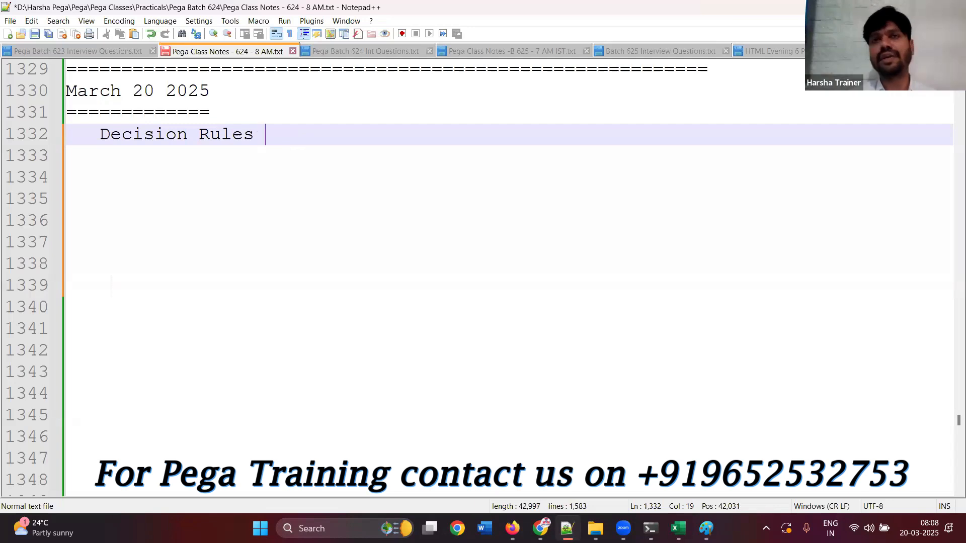
# Extend the "Decision Rules" heading with the definition ": Define the conditions and return a result." and start a new line below it
pyautogui.press('Return')
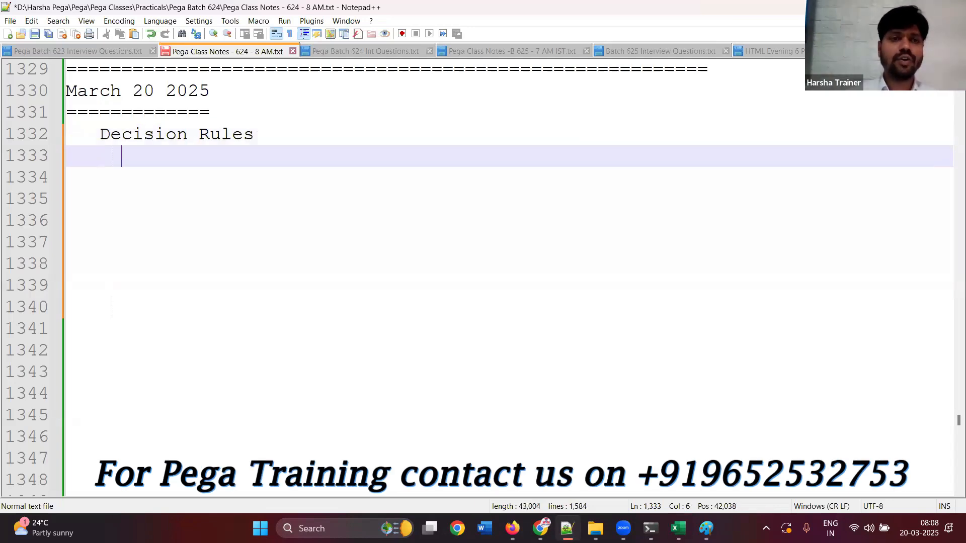
pyautogui.click(322, 133)
pyautogui.write(': ')
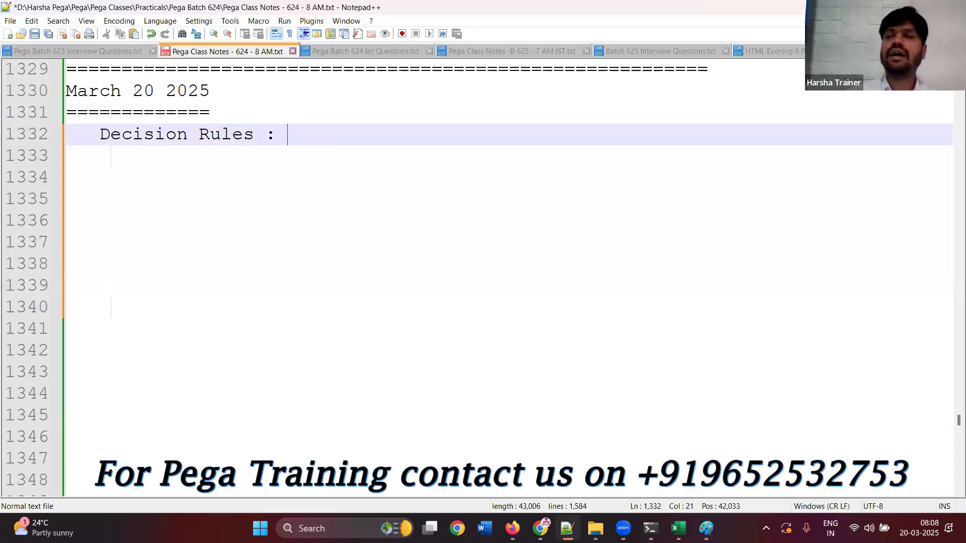
pyautogui.write('Defined')
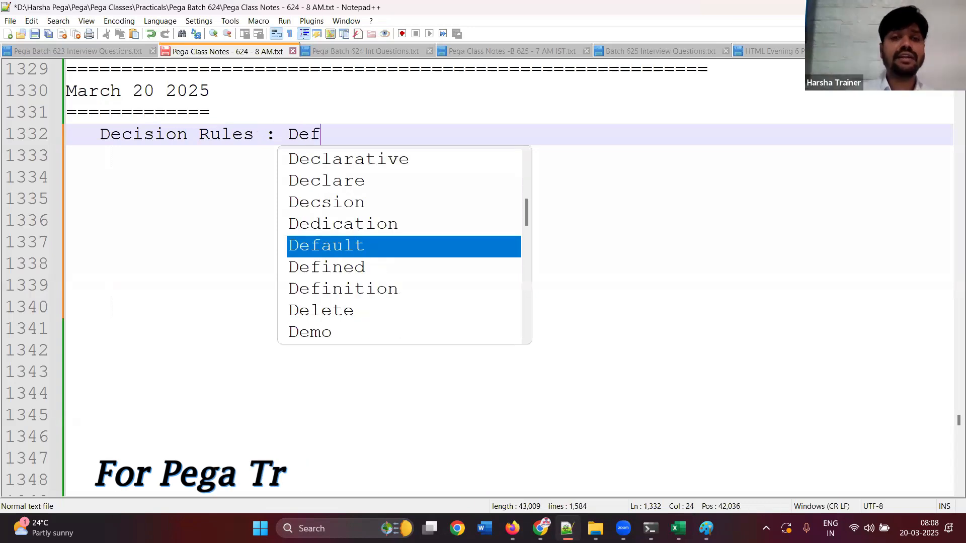
pyautogui.press('BackSpace')
pyautogui.press('BackSpace')
pyautogui.write('te')
pyautogui.press('BackSpace')
pyautogui.write('he conditi')
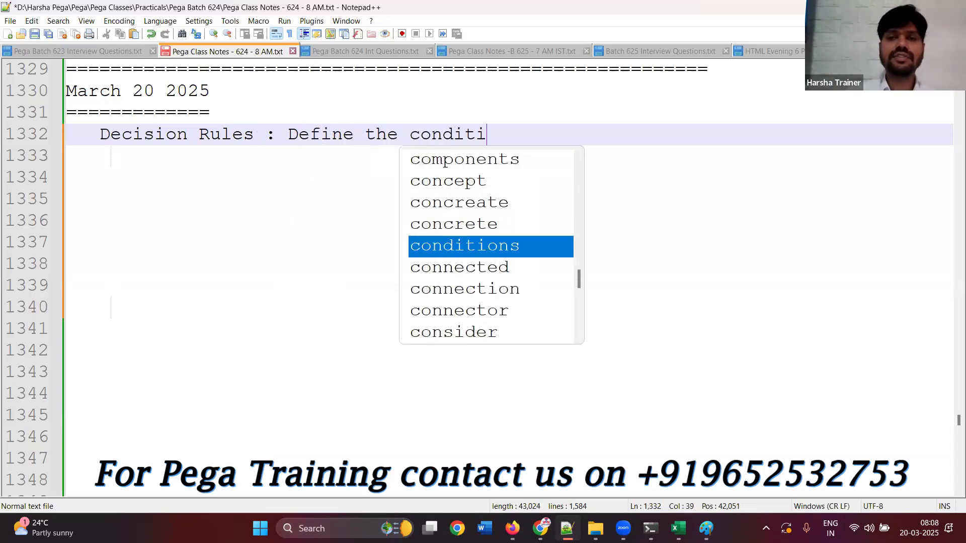
pyautogui.write('ons and retur')
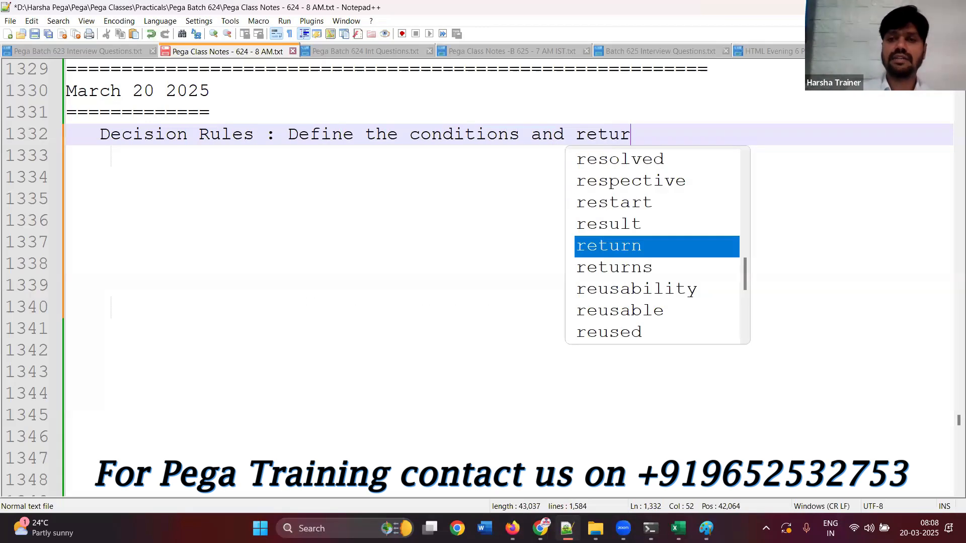
pyautogui.write('n a re')
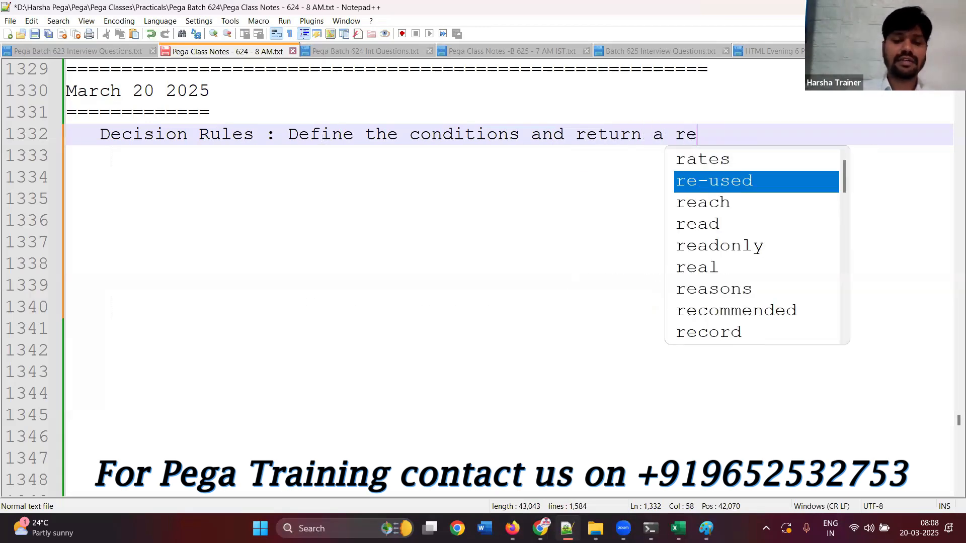
pyautogui.write('sult.')
pyautogui.press('Return')
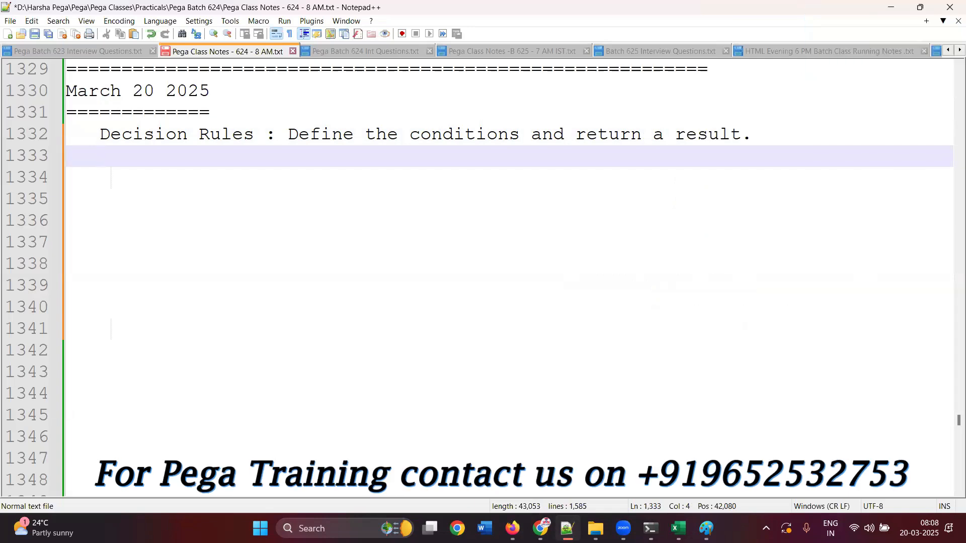
# Add the indented list item "1. When rule (true/false)" below the definition, separated by a blank line
pyautogui.write('1. When rule')
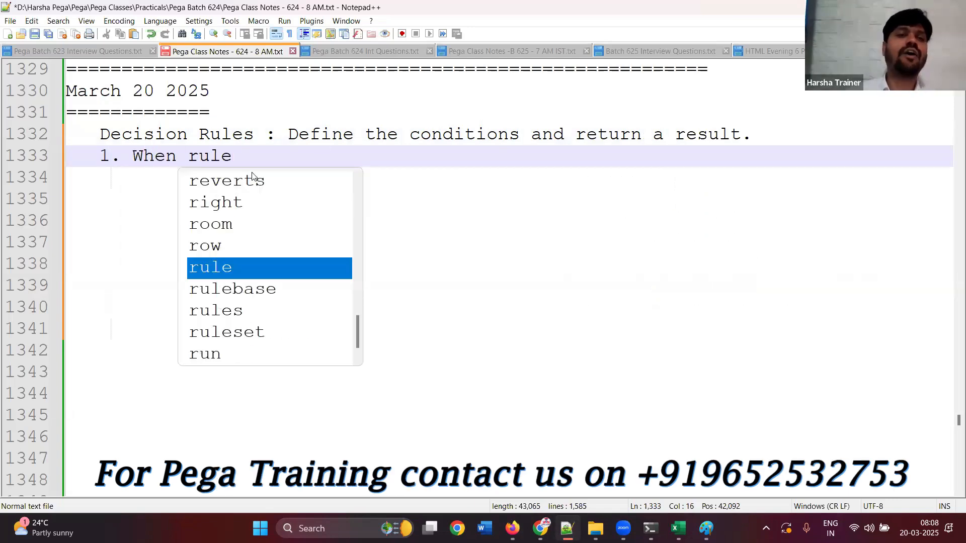
pyautogui.click(102, 160)
pyautogui.press('Tab')
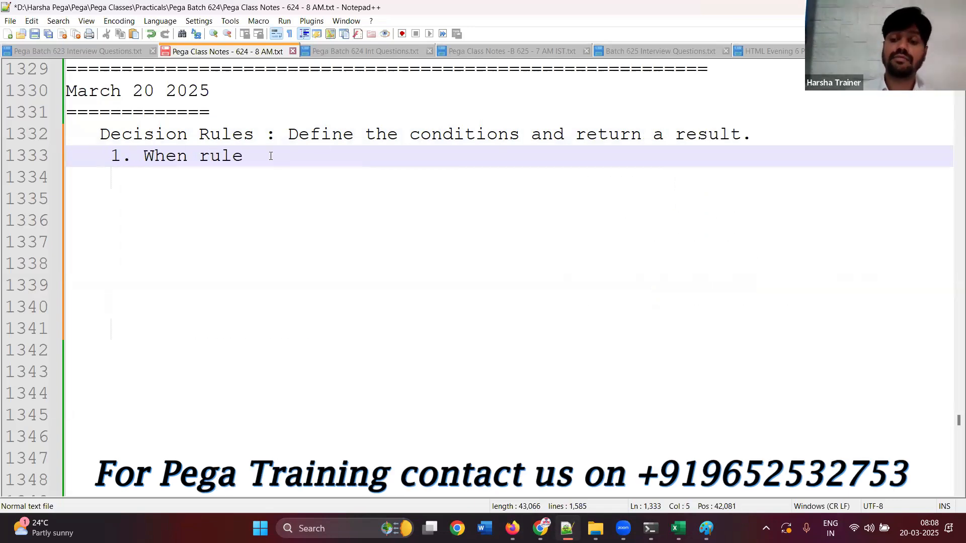
pyautogui.press('Return')
pyautogui.click(270, 177)
pyautogui.write('(true')
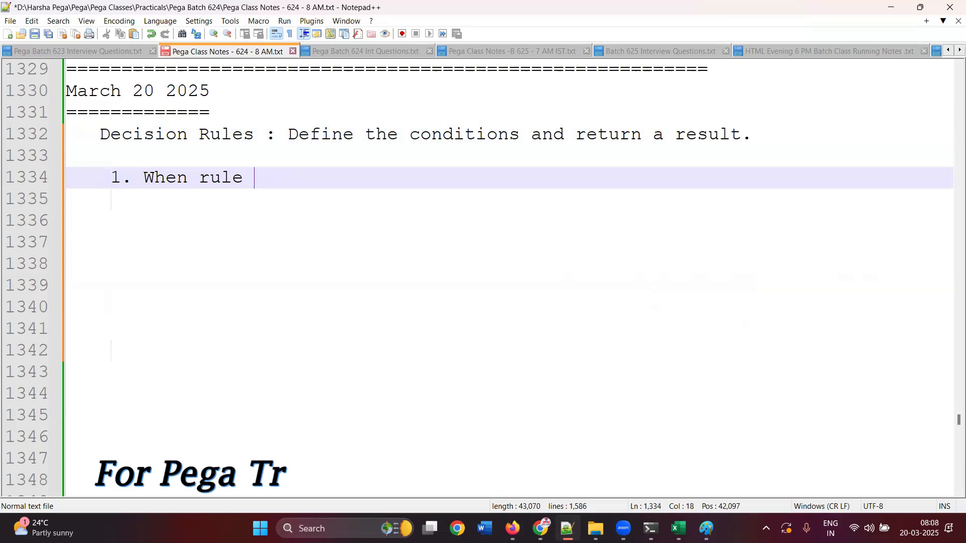
pyautogui.write('/false)')
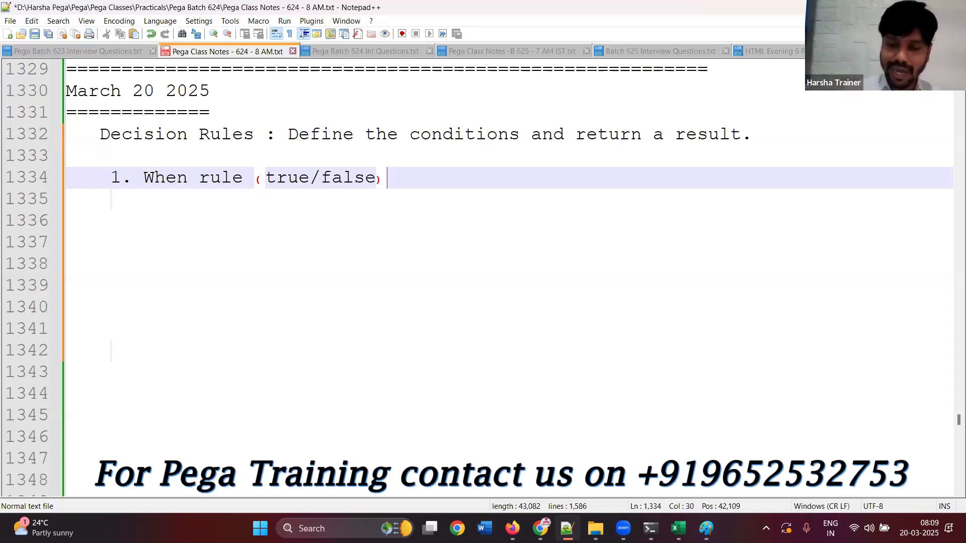
# Add the list items "2. Decision Table" and "3. Decision Tree", followed by blank lines
pyautogui.press('Return')
pyautogui.write('2. De')
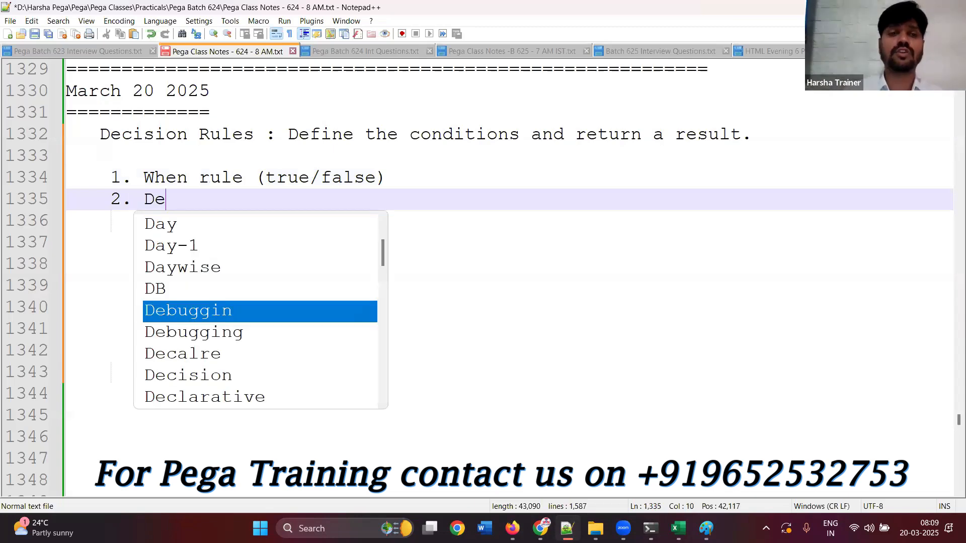
pyautogui.write('cision Table')
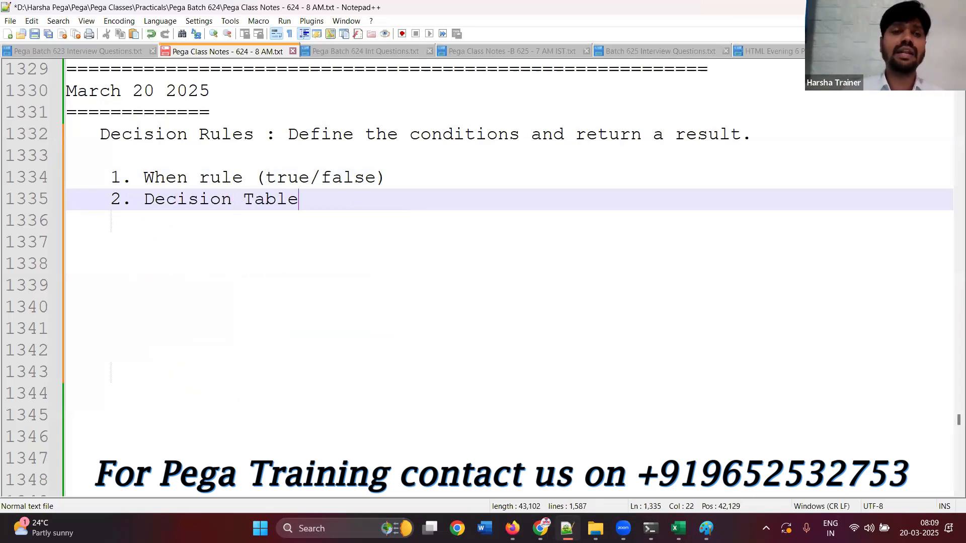
pyautogui.press('Return')
pyautogui.write('3. Decis')
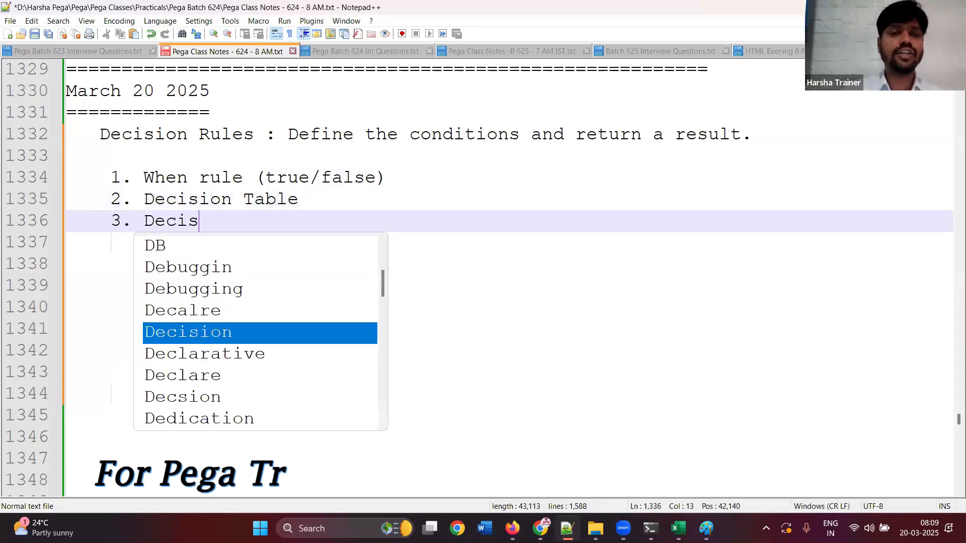
pyautogui.write('ion Tree')
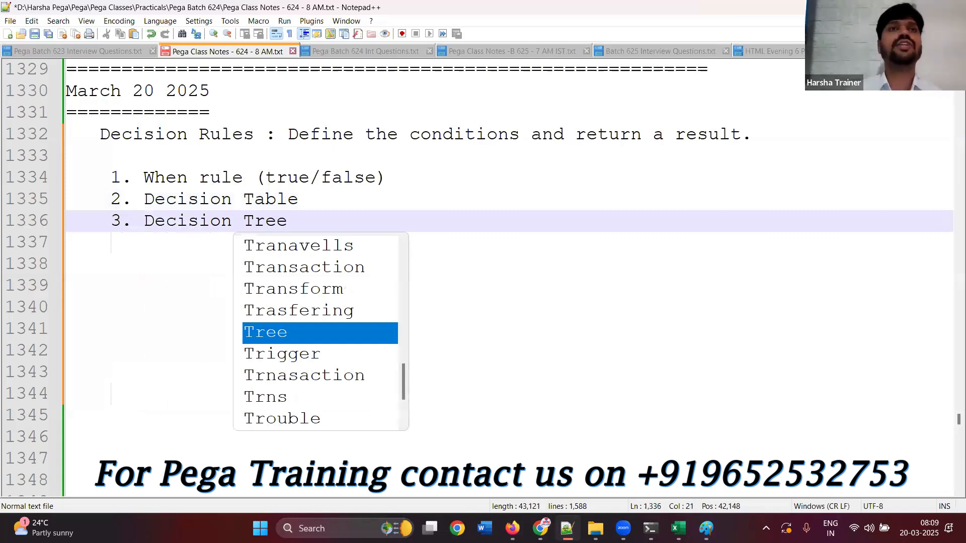
pyautogui.press('Escape')
pyautogui.press('Return')
pyautogui.press('Return')
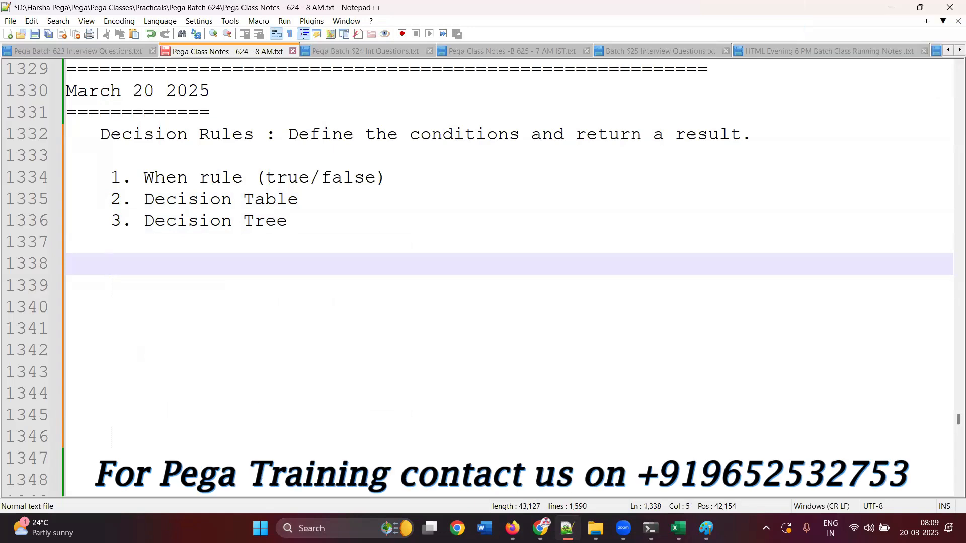
# Describe the Decision Table item with ": Evalutes conditions and can return a result of ANY value."
pyautogui.click(304, 199)
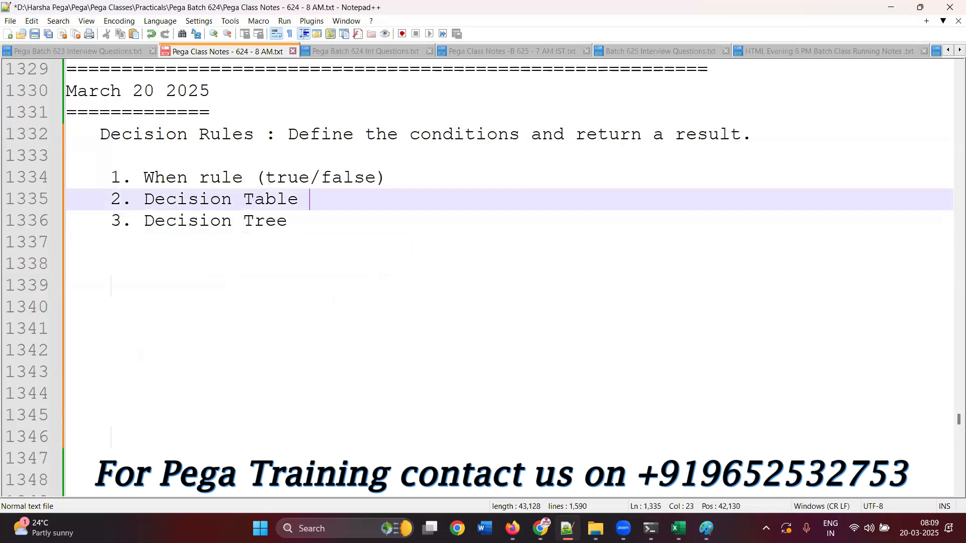
pyautogui.write(': Evalu')
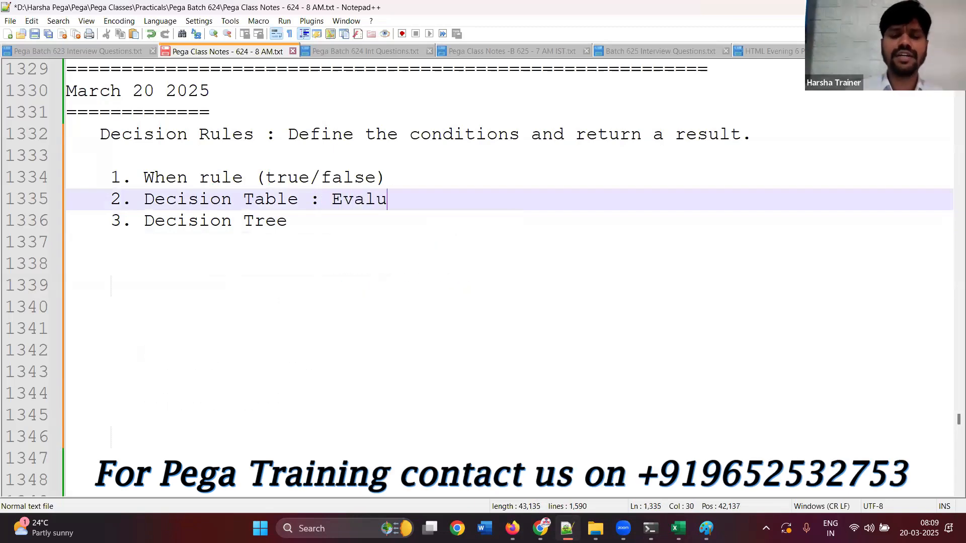
pyautogui.write('tes cond')
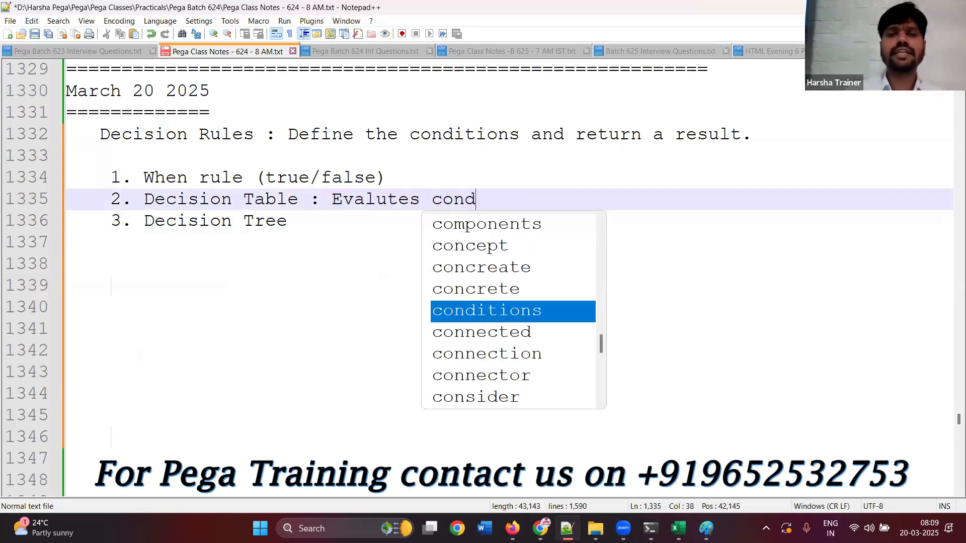
pyautogui.write('itions and return')
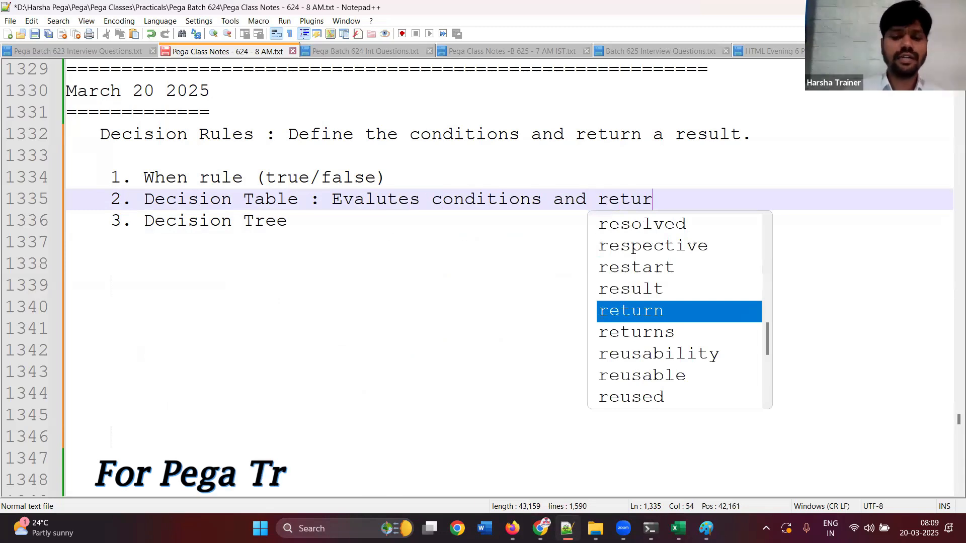
pyautogui.write('ANY R')
pyautogui.press('BackSpace')
pyautogui.press('BackSpace')
pyautogui.press('BackSpace')
pyautogui.press('BackSpace')
pyautogui.press('BackSpace')
pyautogui.press('BackSpace')
pyautogui.press('BackSpace')
pyautogui.press('BackSpace')
pyautogui.press('BackSpace')
pyautogui.press('BackSpace')
pyautogui.press('BackSpace')
pyautogui.press('BackSpace')
pyautogui.write('can return ')
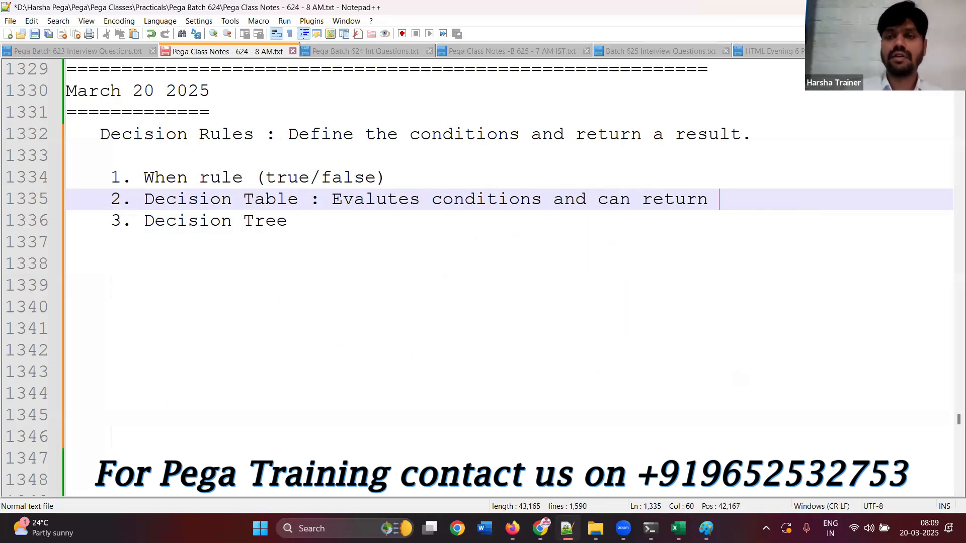
pyautogui.write('a result of ANY valie.')
pyautogui.press('BackSpace')
pyautogui.press('BackSpace')
pyautogui.press('BackSpace')
pyautogui.press('BackSpace')
pyautogui.write('lue.')
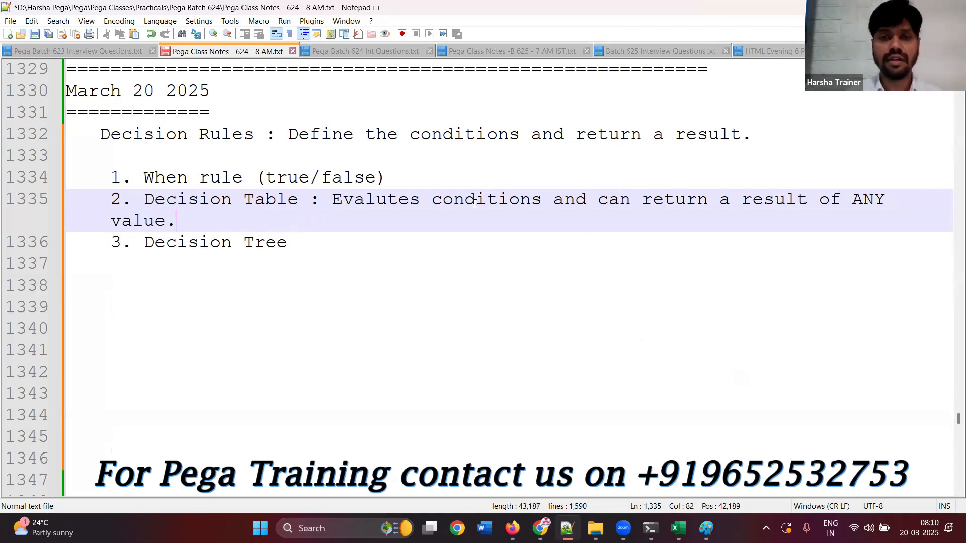
pyautogui.click(542, 202)
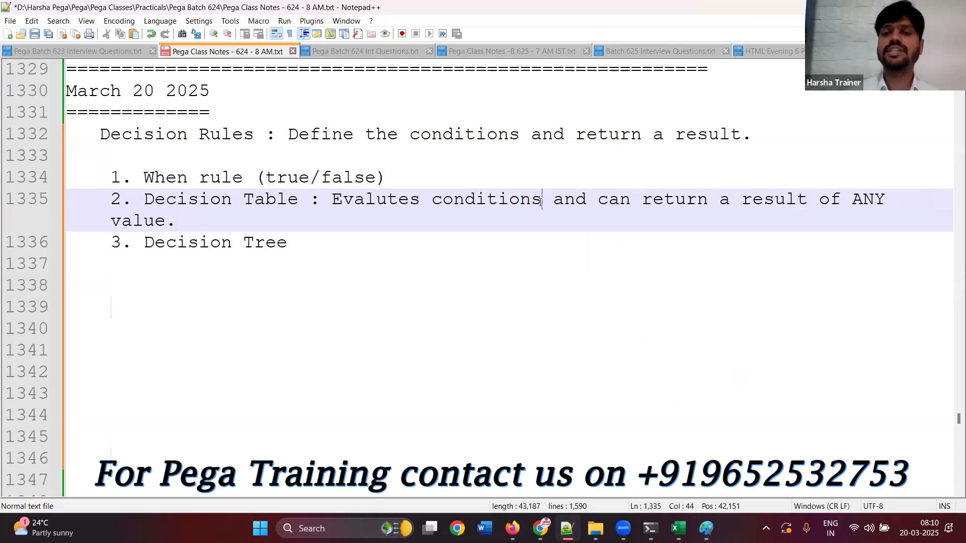
# Replace the word "and" with a comma after "conditions" in the Decision Table description
pyautogui.doubleClick(564, 200)
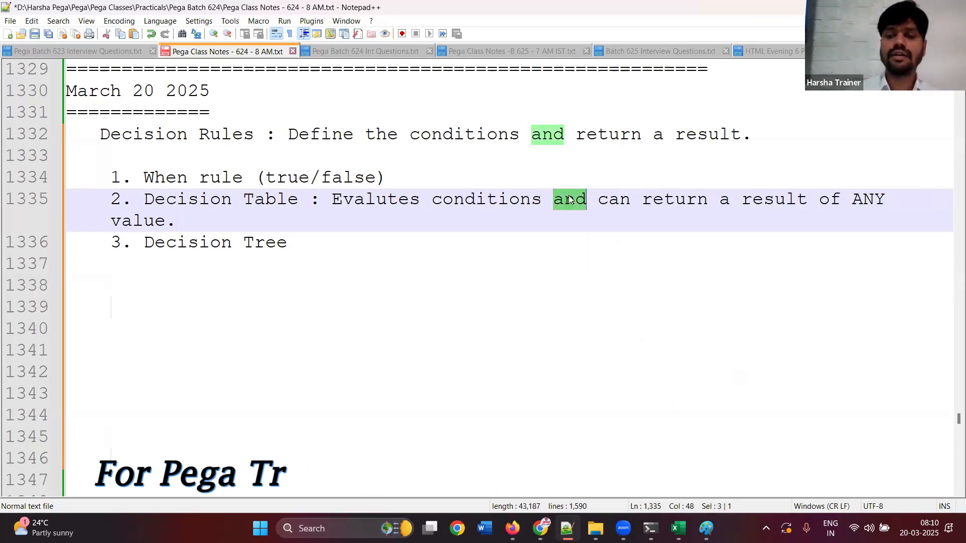
pyautogui.press('BackSpace')
pyautogui.press('BackSpace')
pyautogui.write(',')
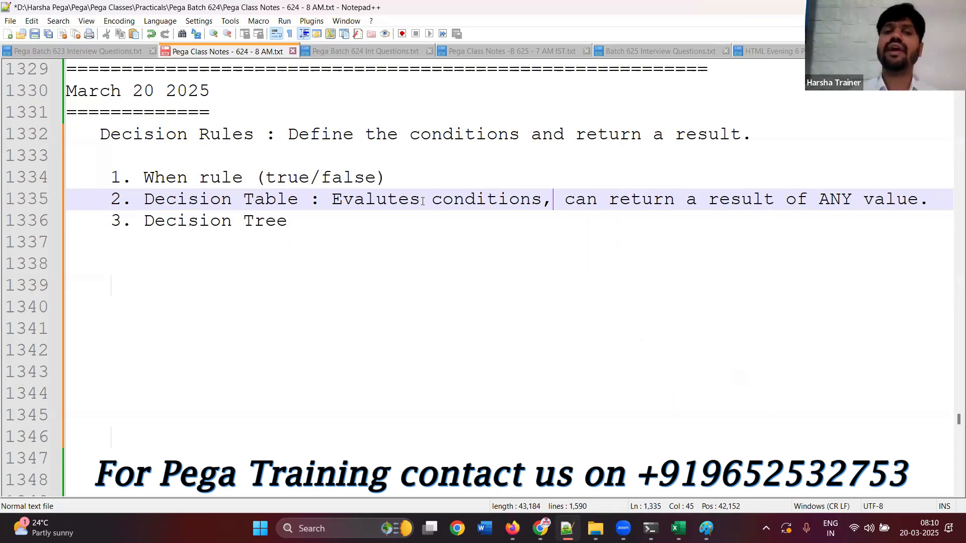
# Add a colon after "3. Decision Tree" and copy the Decision Table description "Evalutes conditions, can return a result of ANY value." behind it
pyautogui.click(325, 200)
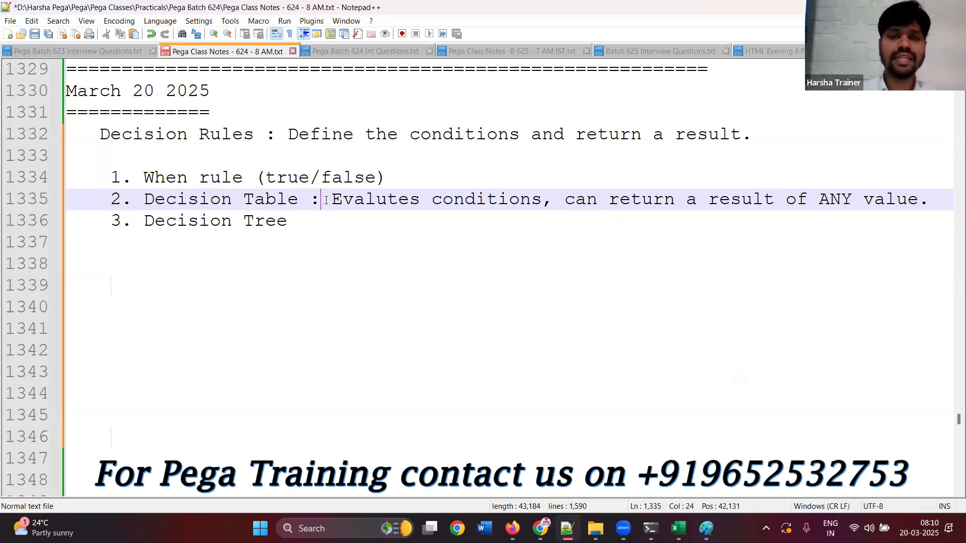
pyautogui.click(336, 200)
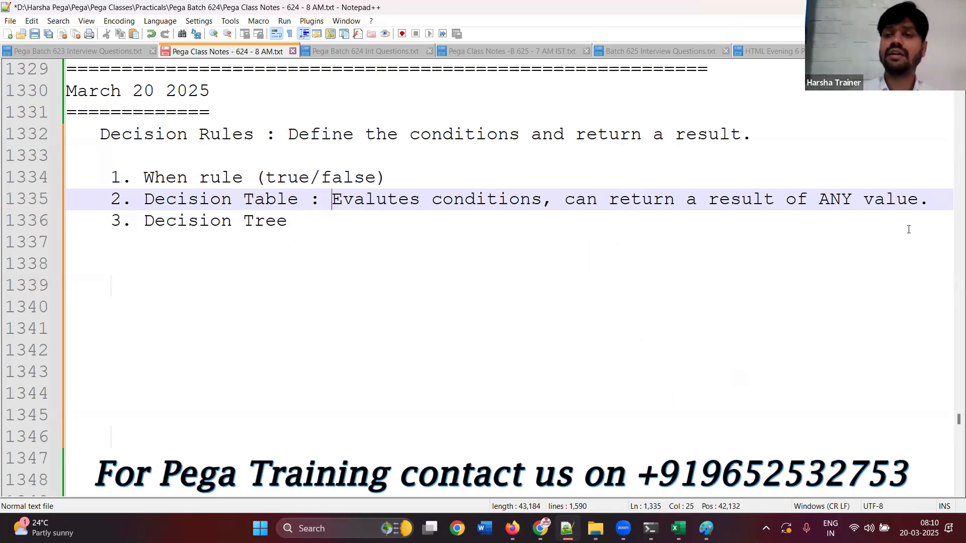
pyautogui.keyDown('shift'); pyautogui.click(928, 201); pyautogui.keyUp('shift')
pyautogui.hotkey('ctrl', 'c')
pyautogui.click(464, 215)
pyautogui.write(':')
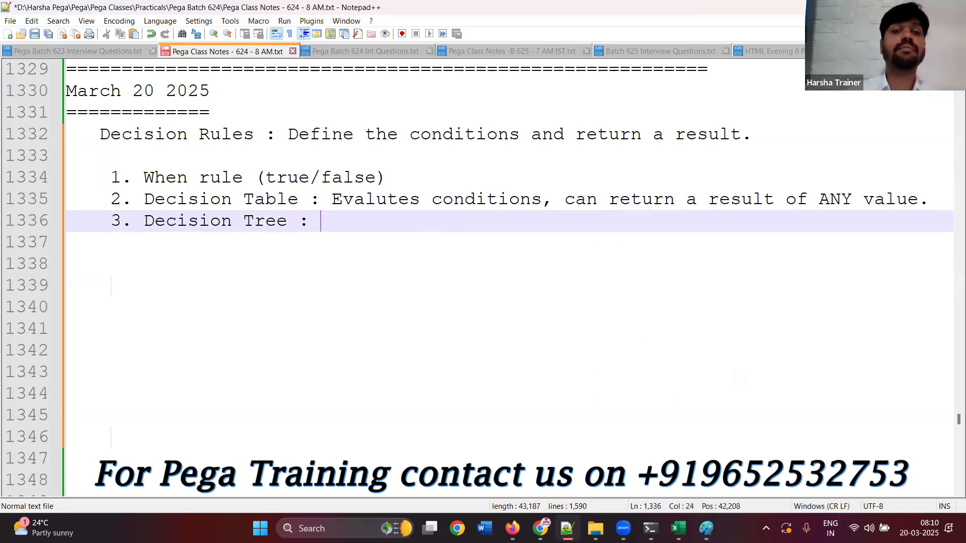
pyautogui.hotkey('ctrl', 'v')
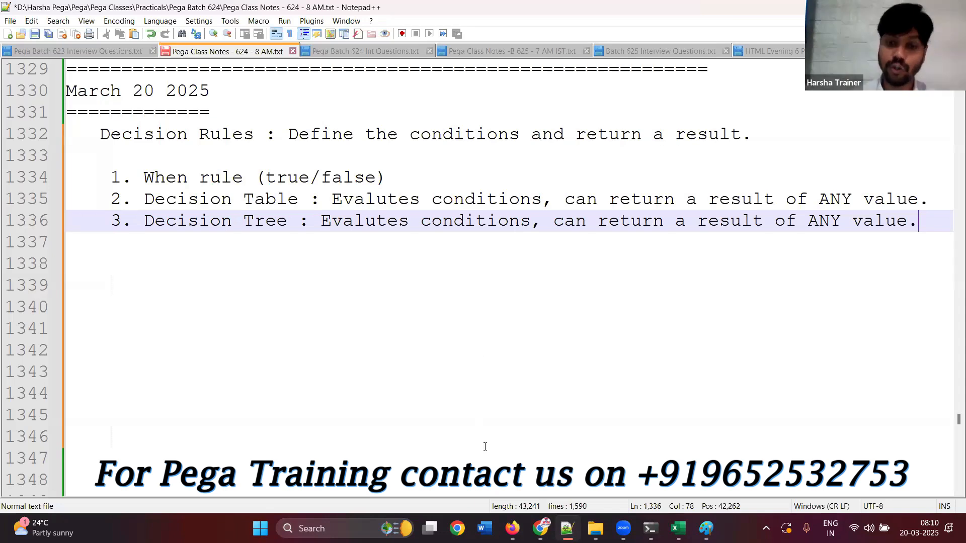
# Switch to Pega Dev Studio and start a new Decision Table record for the VehicleInsurance class
pyautogui.hotkey('alt', 'Tab')
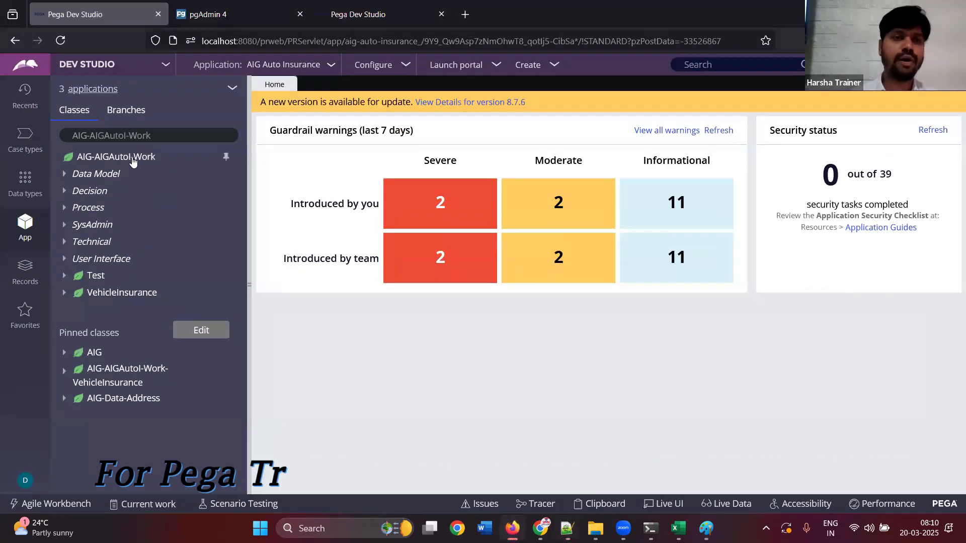
pyautogui.click(133, 162)
pyautogui.rightClick(133, 161)
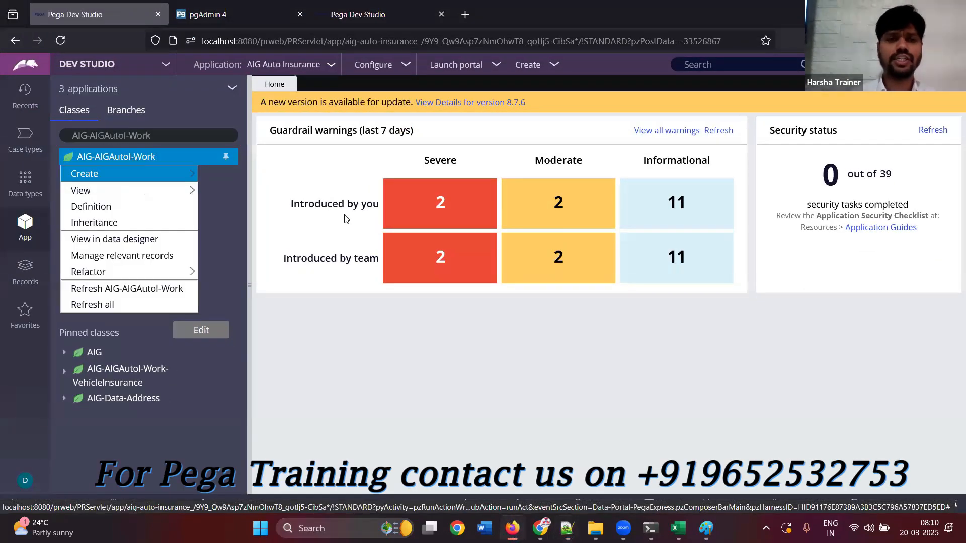
pyautogui.click(134, 298)
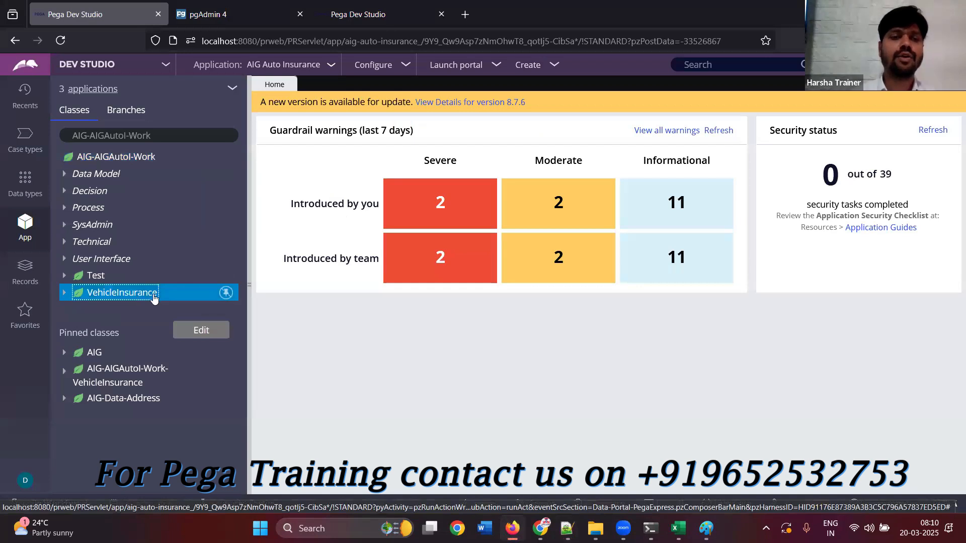
pyautogui.rightClick(156, 296)
pyautogui.moveTo(162, 309)
pyautogui.moveTo(234, 304)
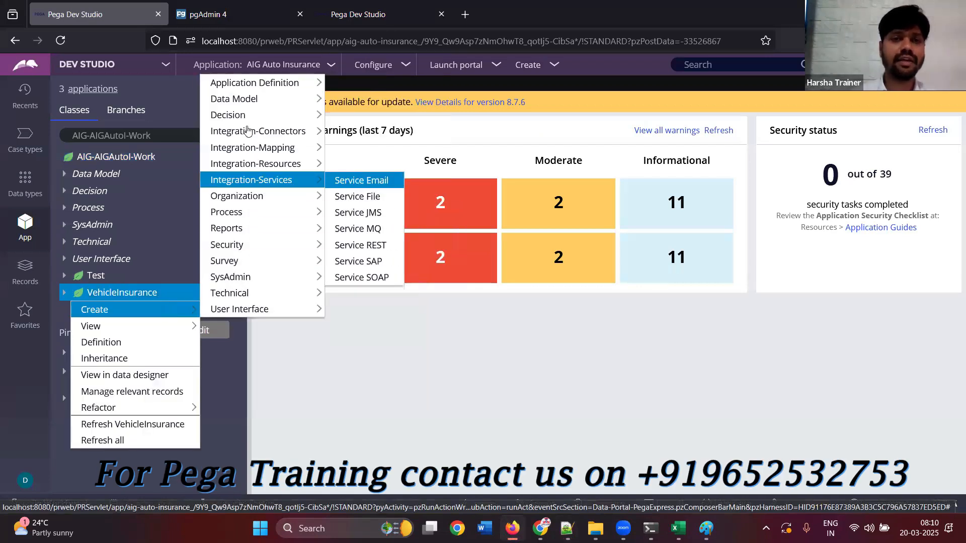
pyautogui.moveTo(242, 115)
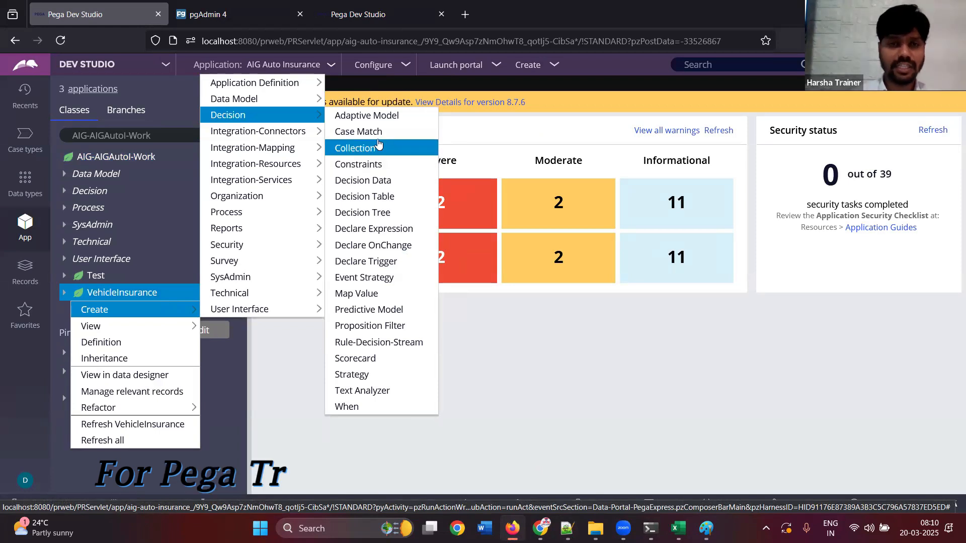
pyautogui.click(384, 197)
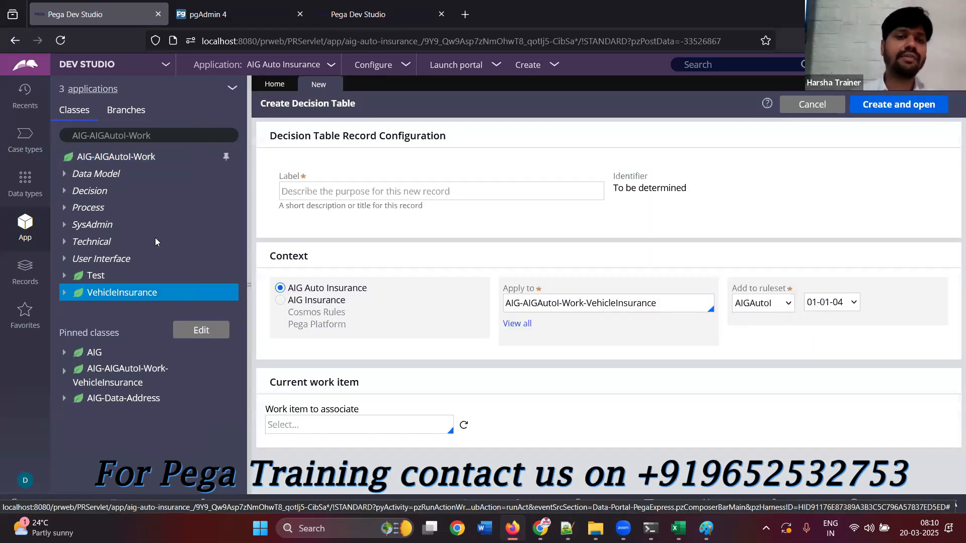
# Start a new Decision Tree record for the VehicleInsurance class
pyautogui.click(140, 293)
pyautogui.rightClick(140, 293)
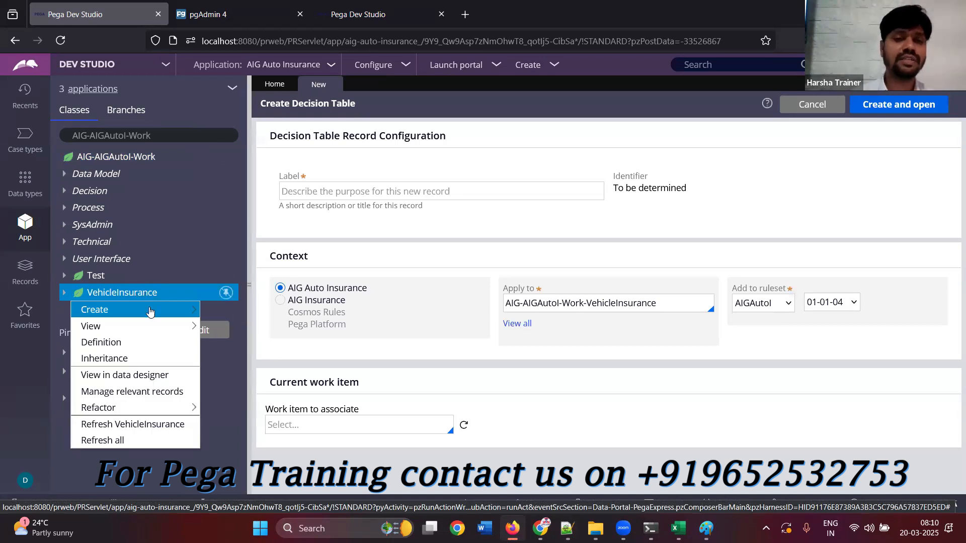
pyautogui.moveTo(228, 115)
pyautogui.moveTo(346, 99)
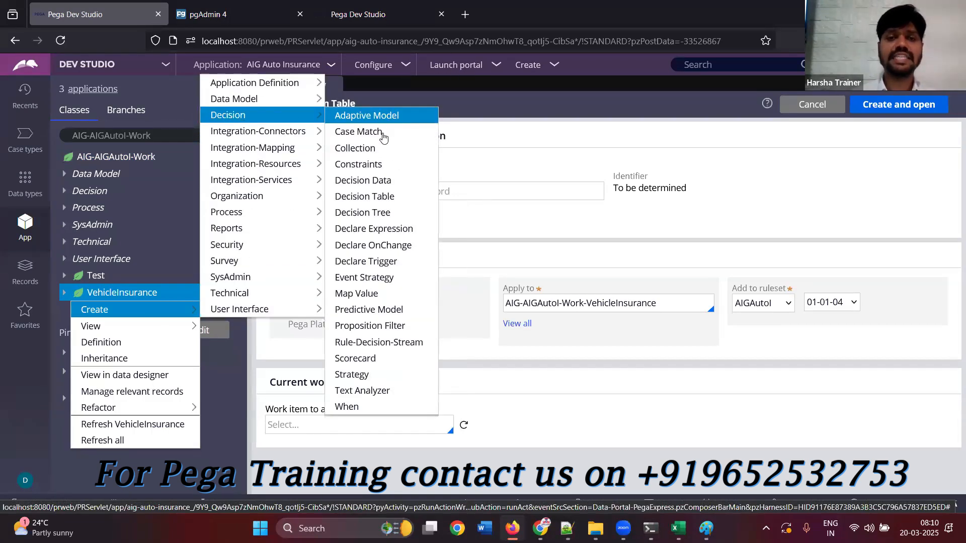
pyautogui.click(367, 194)
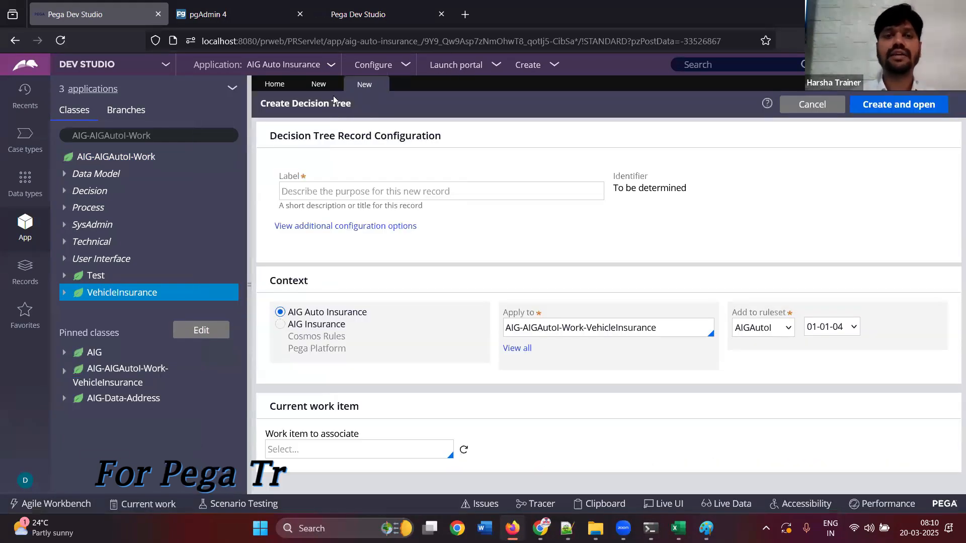
# Label the new Decision Table record "TestTable" and create it in the VehicleInsurance class
pyautogui.click(317, 87)
pyautogui.click(337, 190)
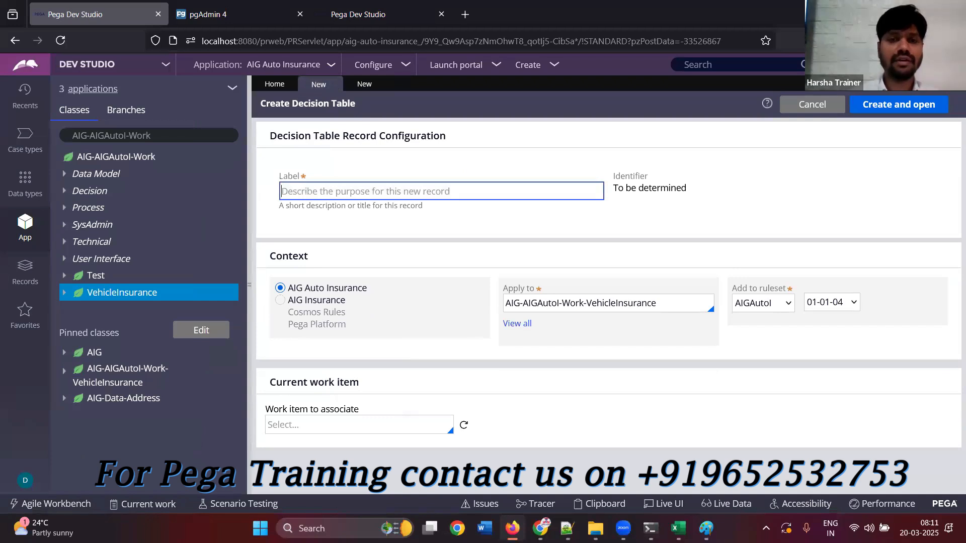
pyautogui.write('TEst')
pyautogui.press('BackSpace')
pyautogui.write('estTable')
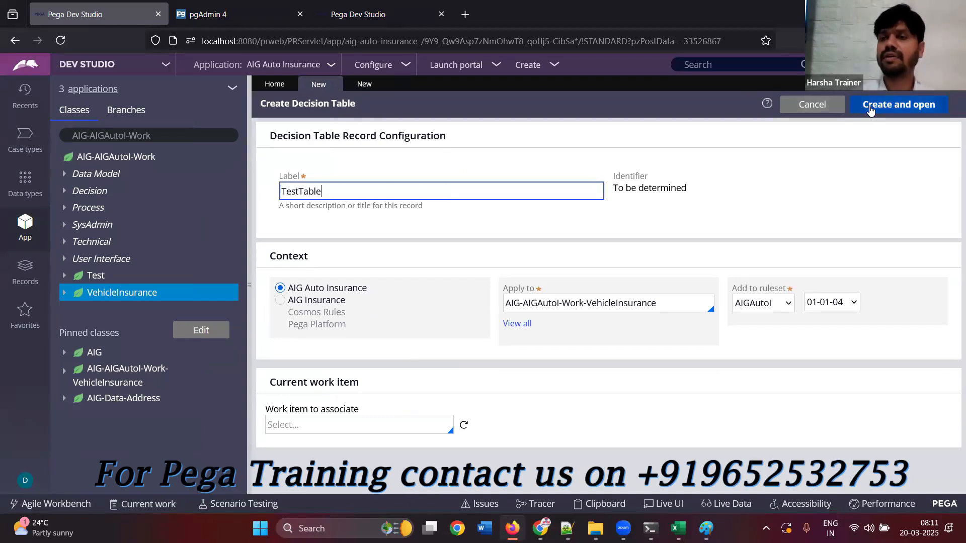
pyautogui.click(898, 104)
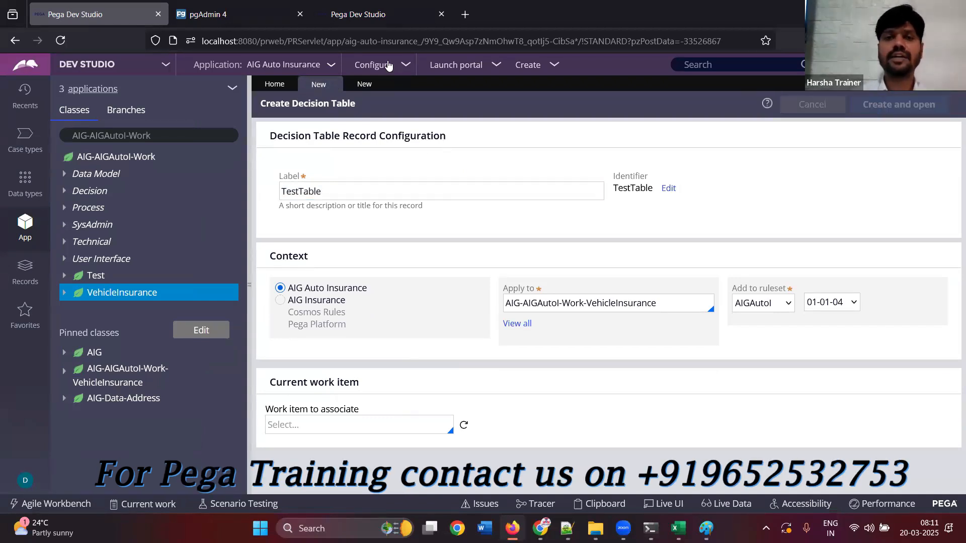
# Label the new Decision Tree record "TestTree" and create it in the VehicleInsurance class
pyautogui.write('te')
pyautogui.press('BackSpace')
pyautogui.press('BackSpace')
pyautogui.write('TestTree')
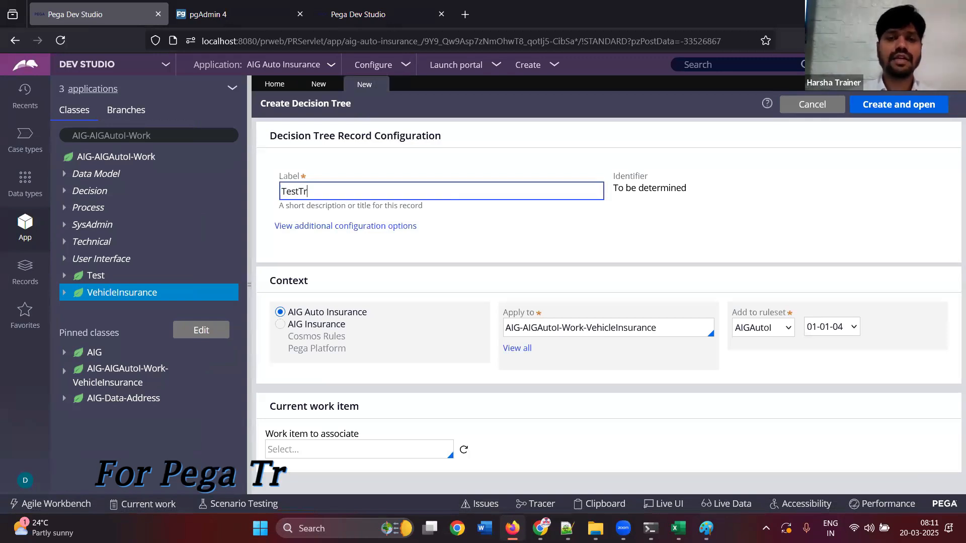
pyautogui.click(861, 112)
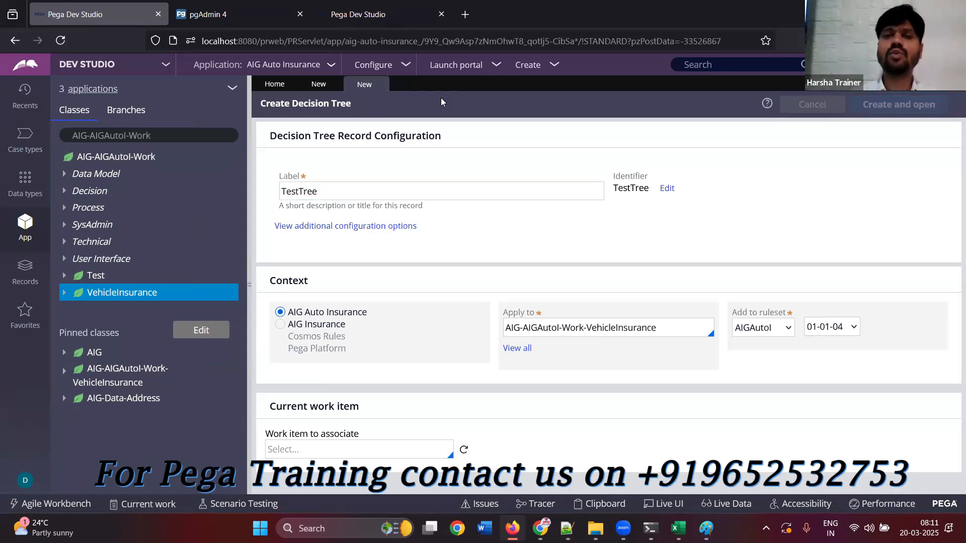
# In TestTable, set the first condition column's property to .CustomerSearchPage.Gender with the = operator and save it
pyautogui.click(318, 85)
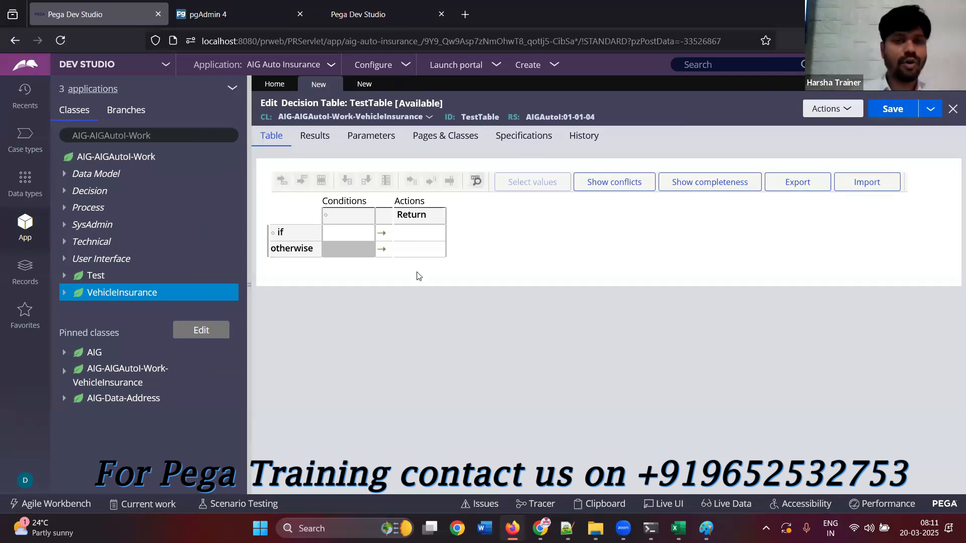
pyautogui.click(332, 222)
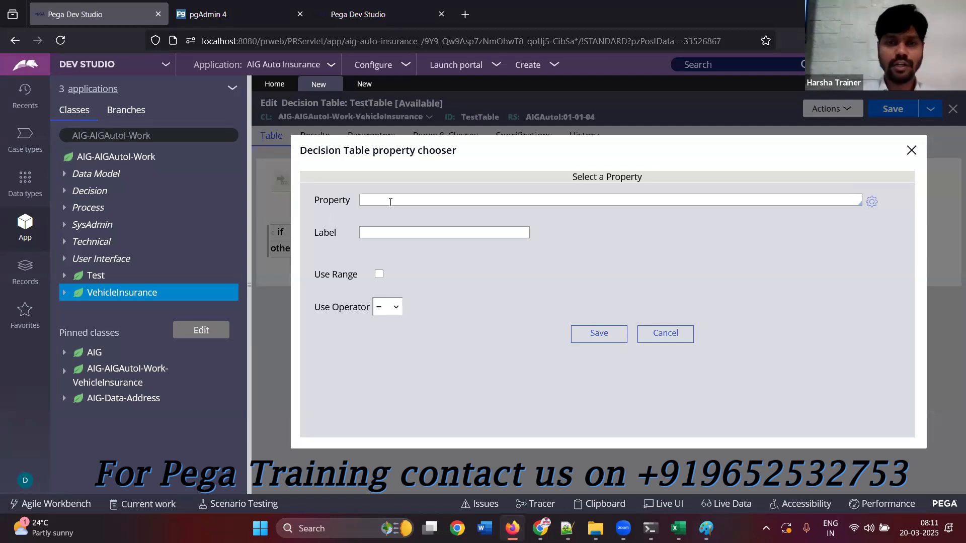
pyautogui.click(390, 202)
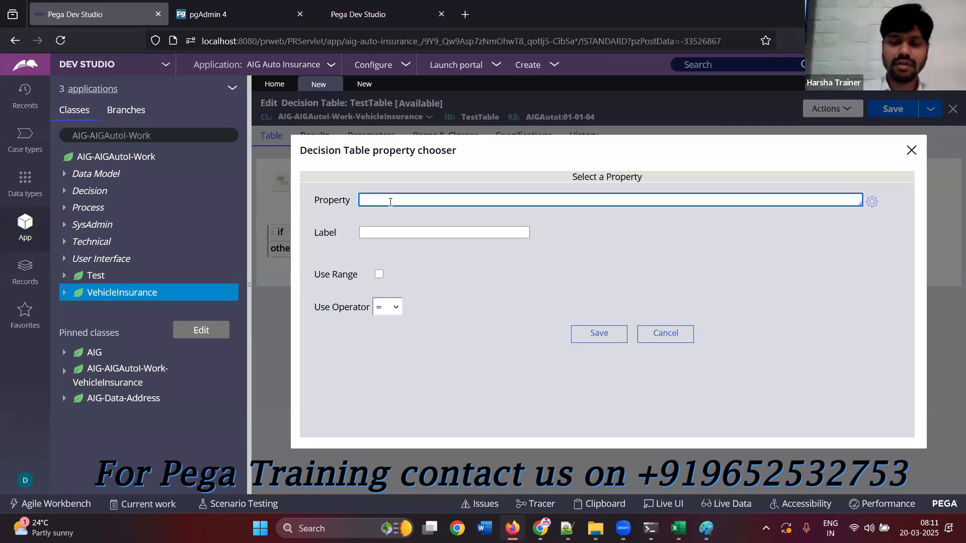
pyautogui.write('.')
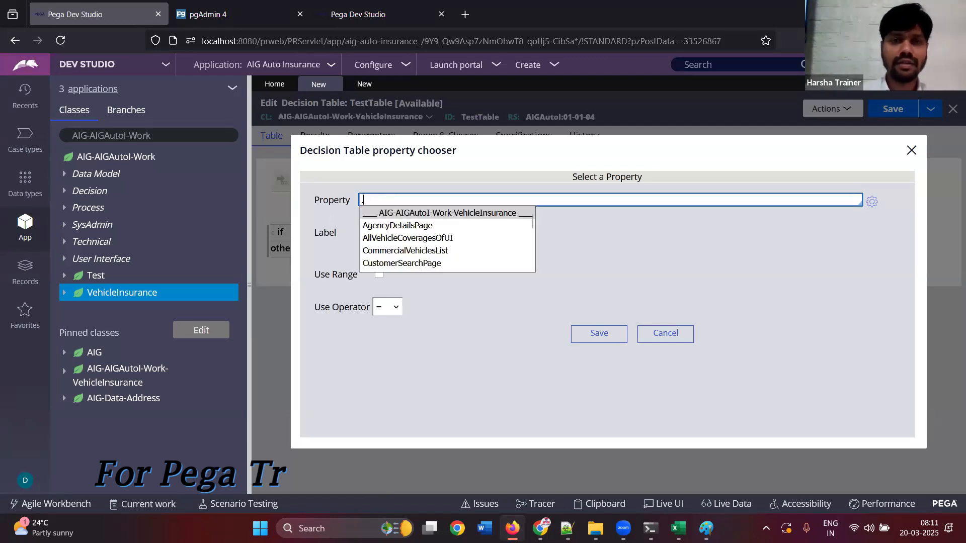
pyautogui.click(424, 264)
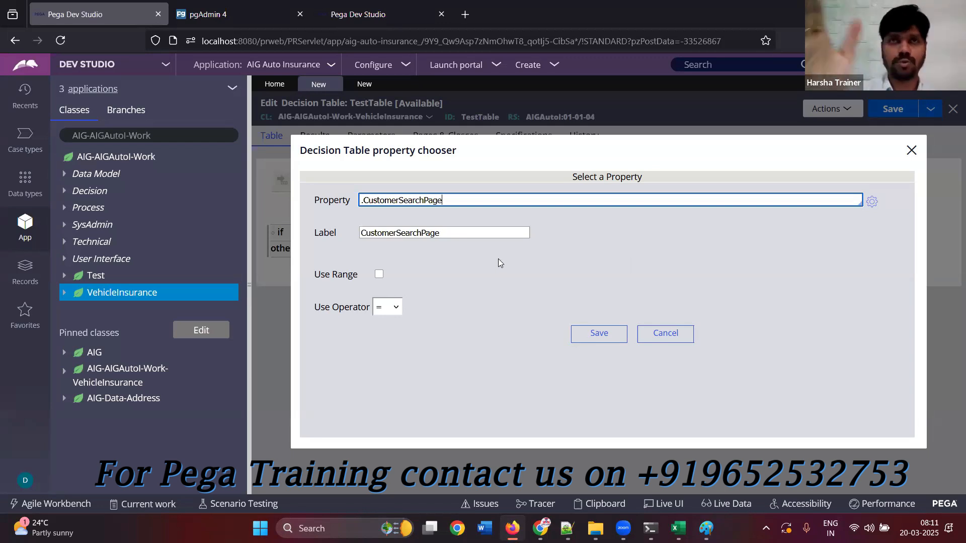
pyautogui.write('.')
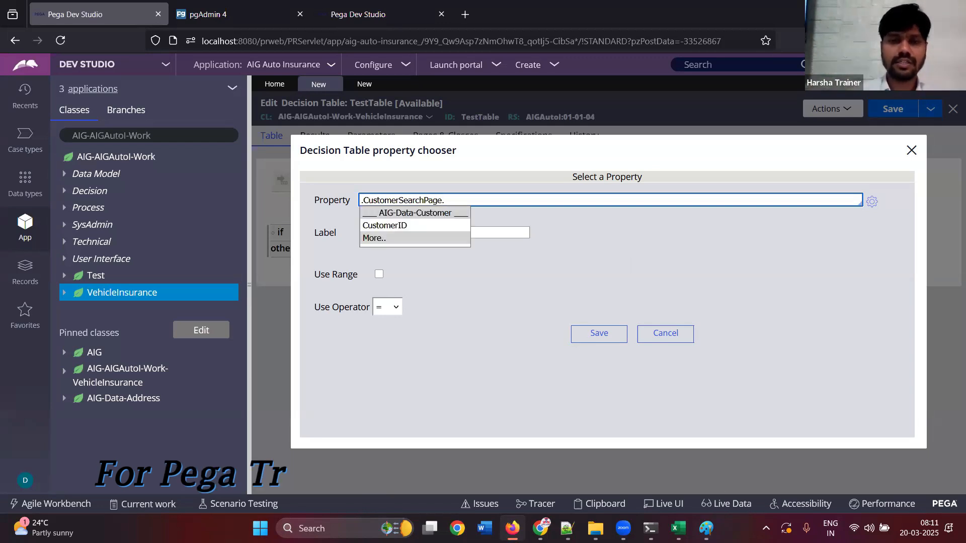
pyautogui.click(373, 238)
pyautogui.write('GE')
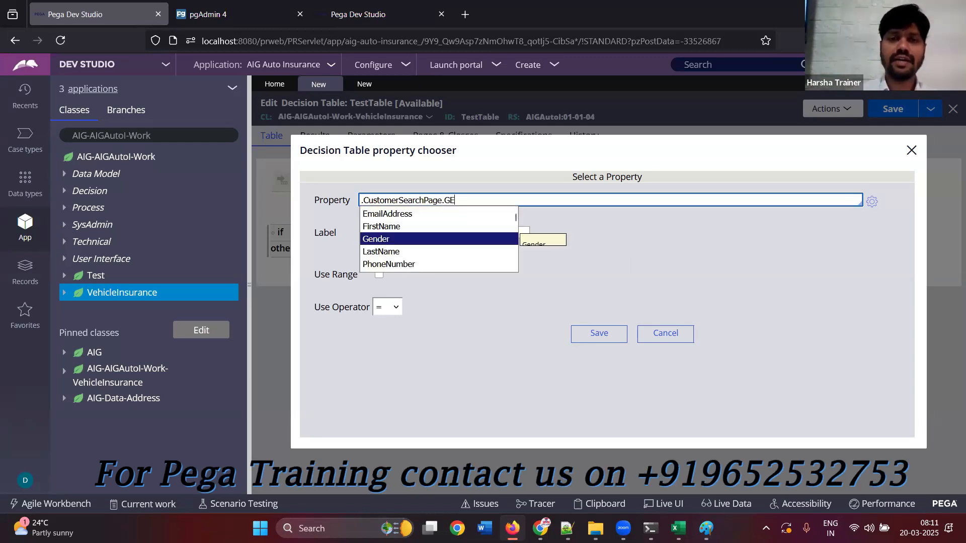
pyautogui.click(517, 240)
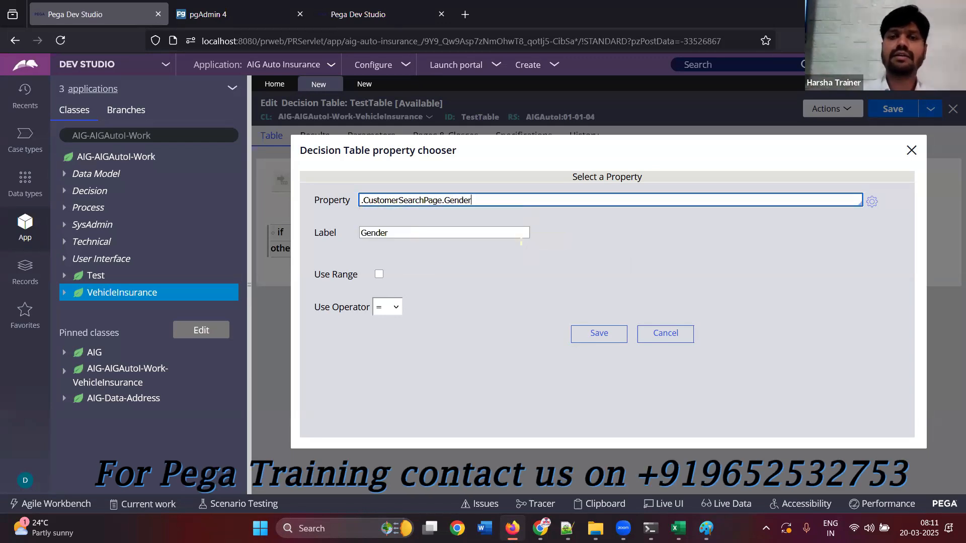
pyautogui.tripleClick(370, 311)
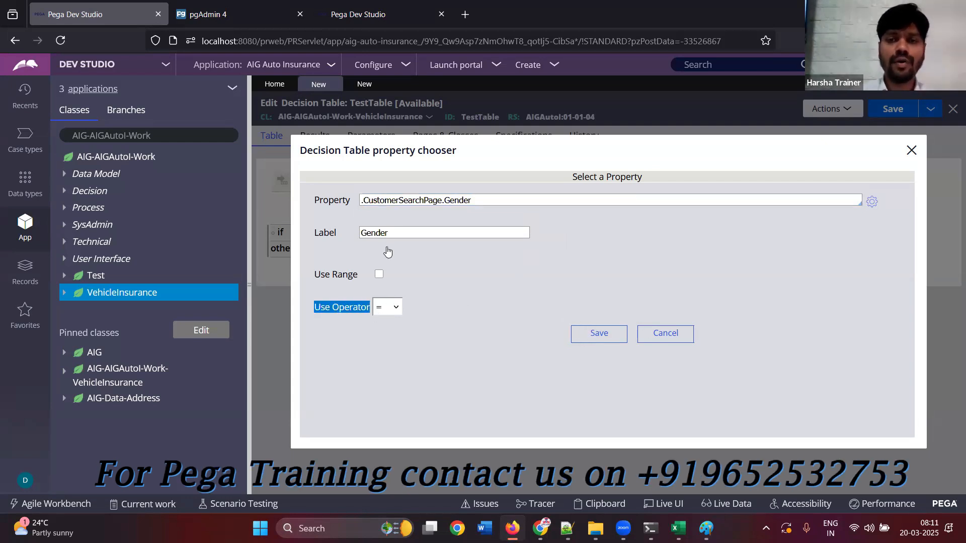
pyautogui.click(619, 334)
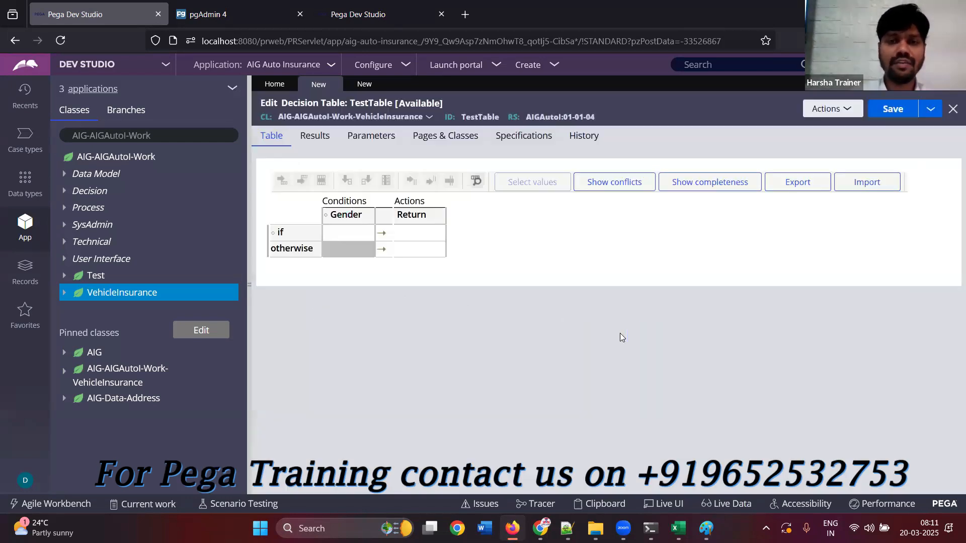
# Change the Gender condition column's label to "Gender EQ", keep the = operator and save it
pyautogui.click(358, 217)
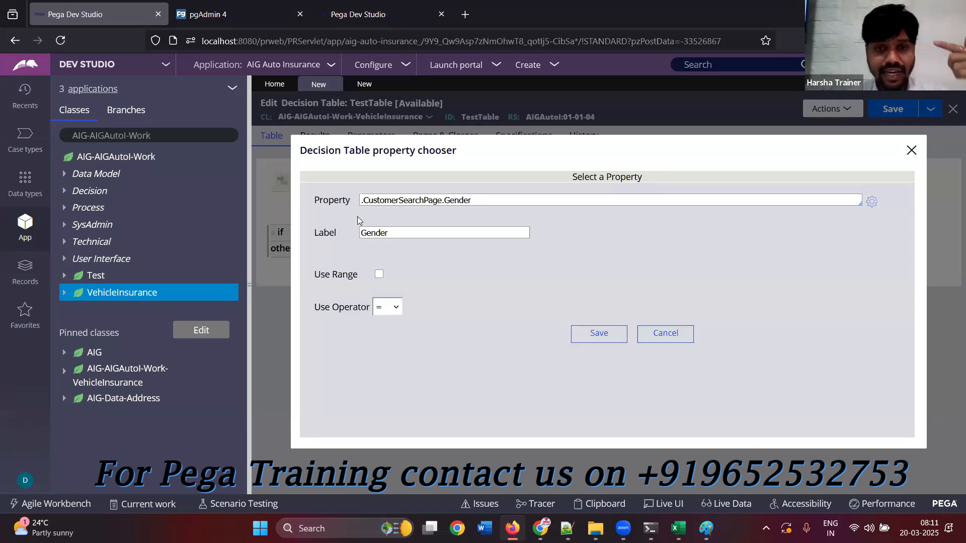
pyautogui.click(406, 229)
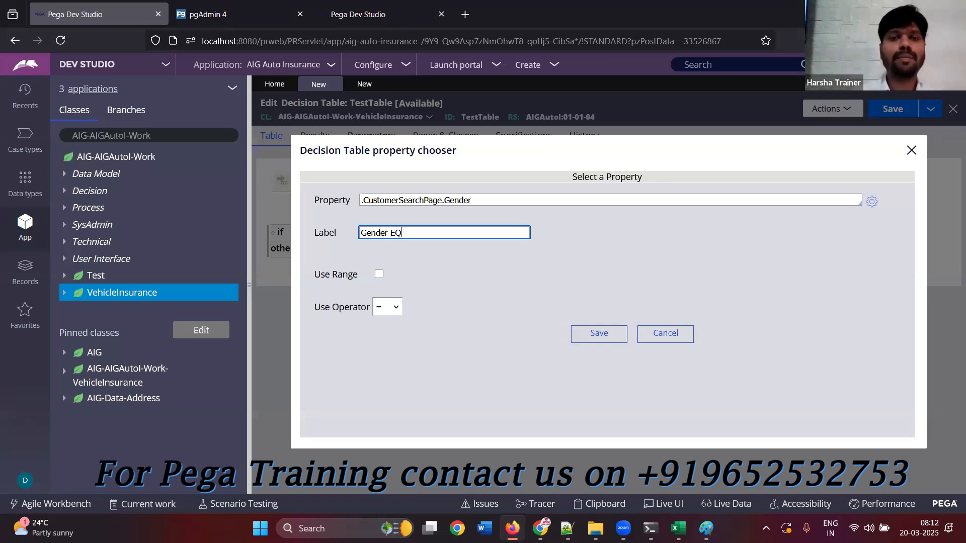
pyautogui.click(397, 310)
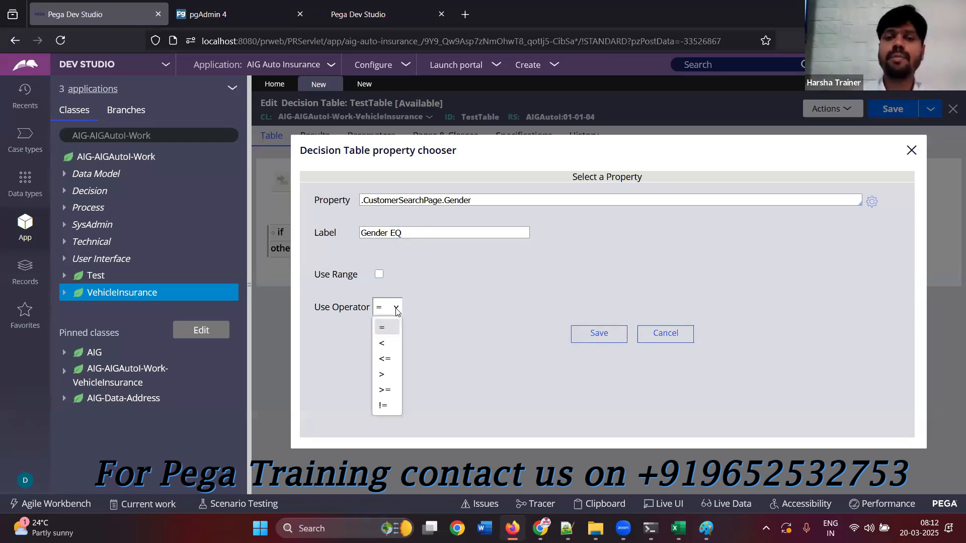
pyautogui.click(594, 334)
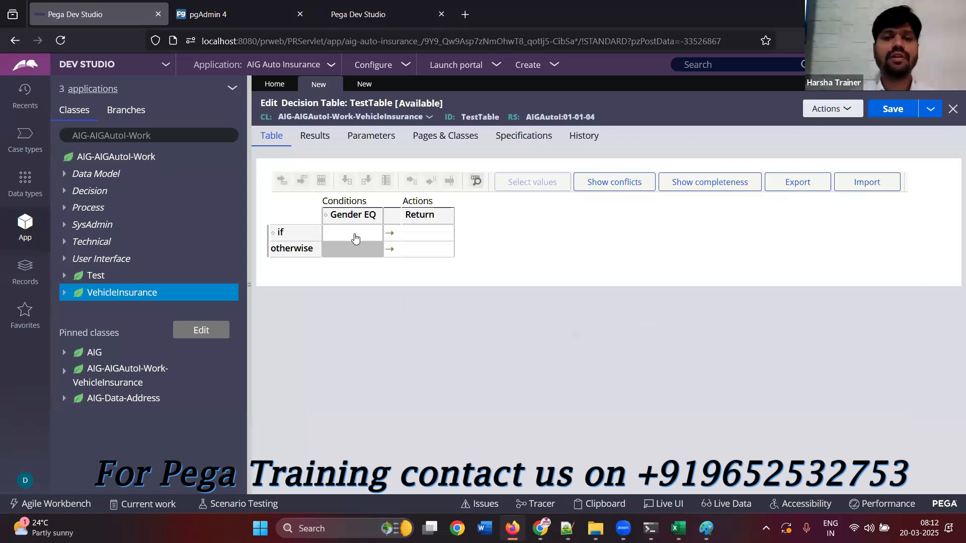
# Fill the first condition row with Gender Male and return value 5, then save TestTable
pyautogui.click(355, 235)
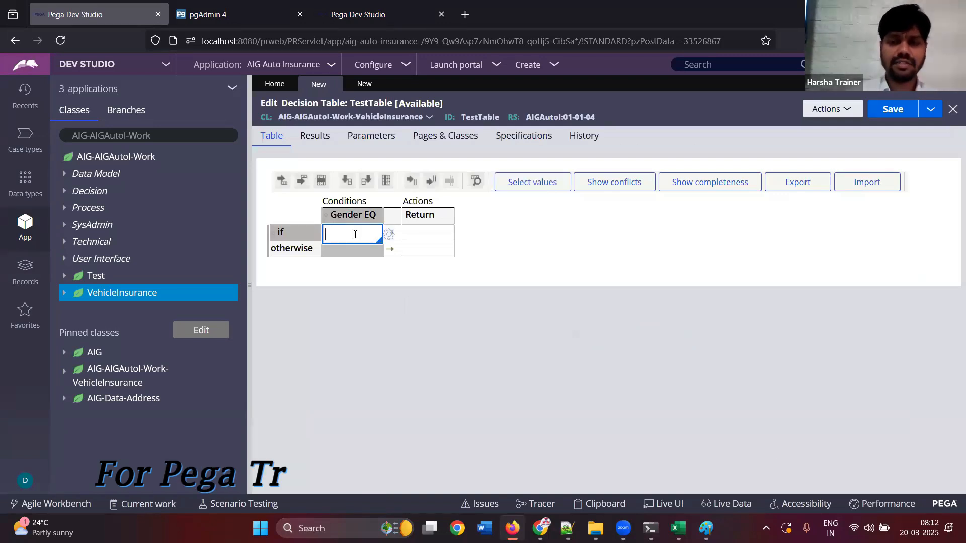
pyautogui.press('Down')
pyautogui.press('Down')
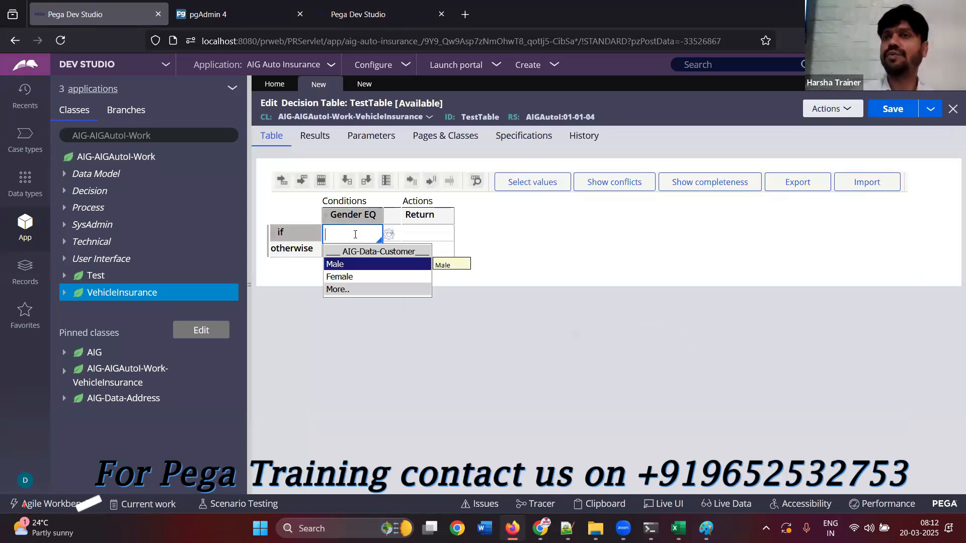
pyautogui.press('Return')
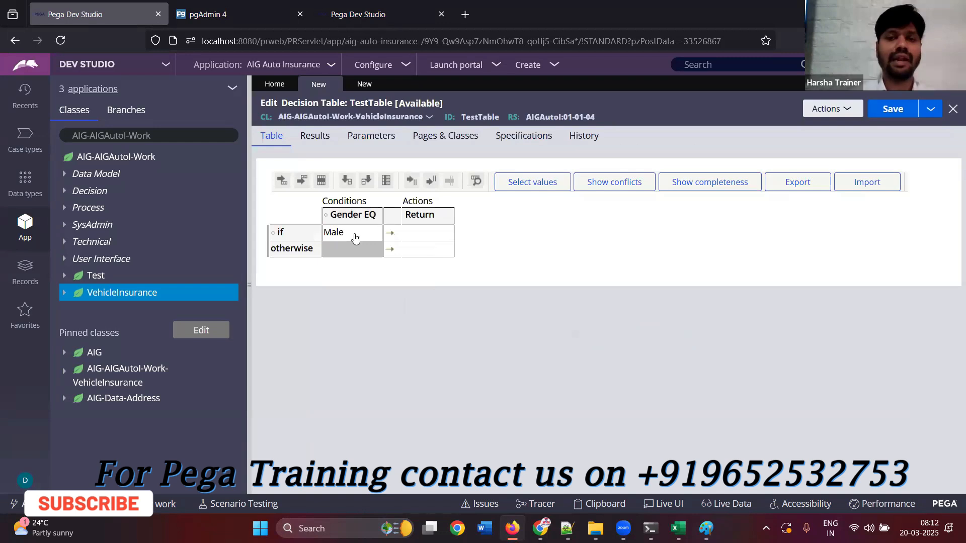
pyautogui.click(427, 231)
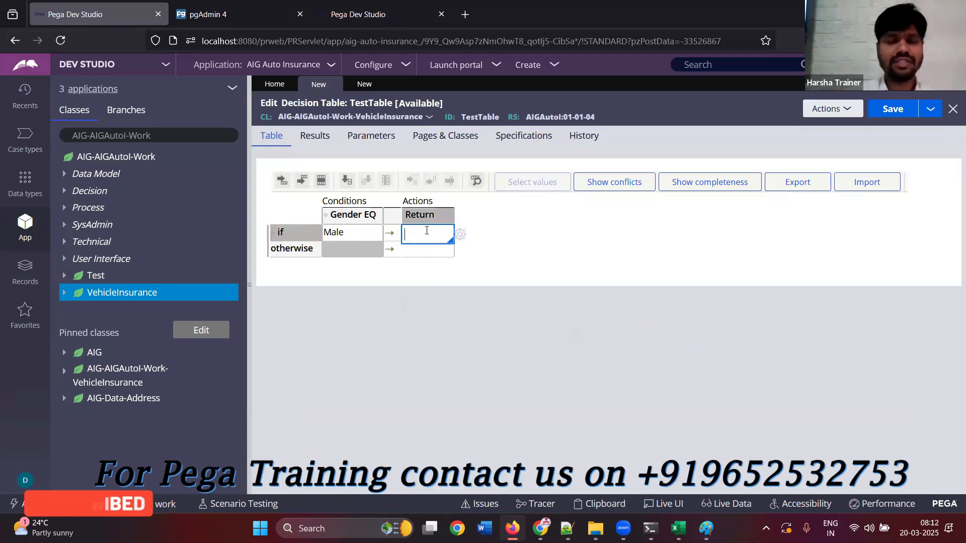
pyautogui.write('5')
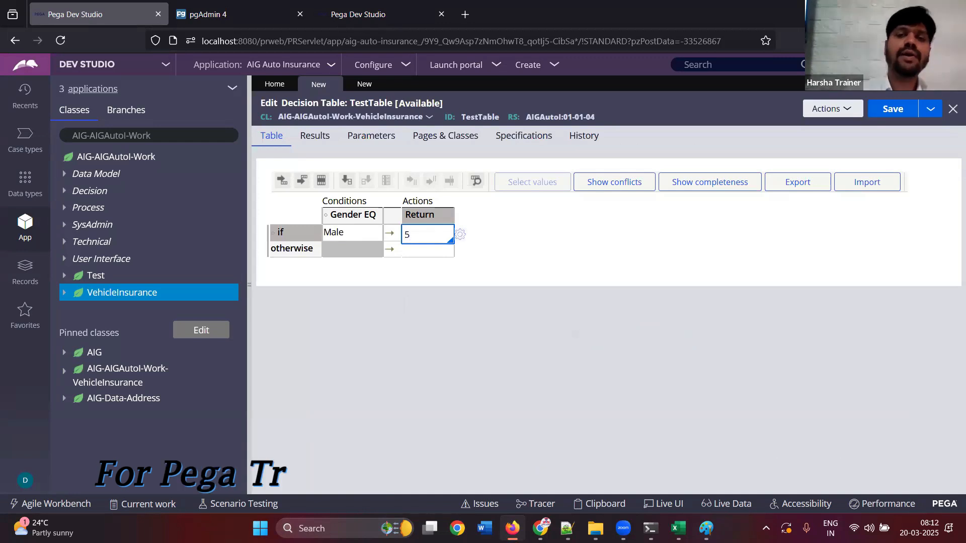
pyautogui.click(524, 309)
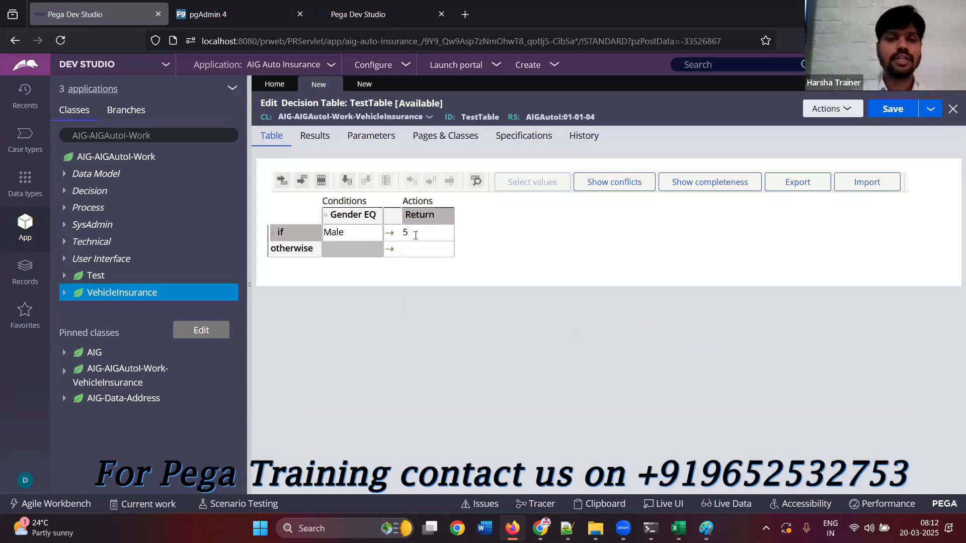
pyautogui.click(358, 235)
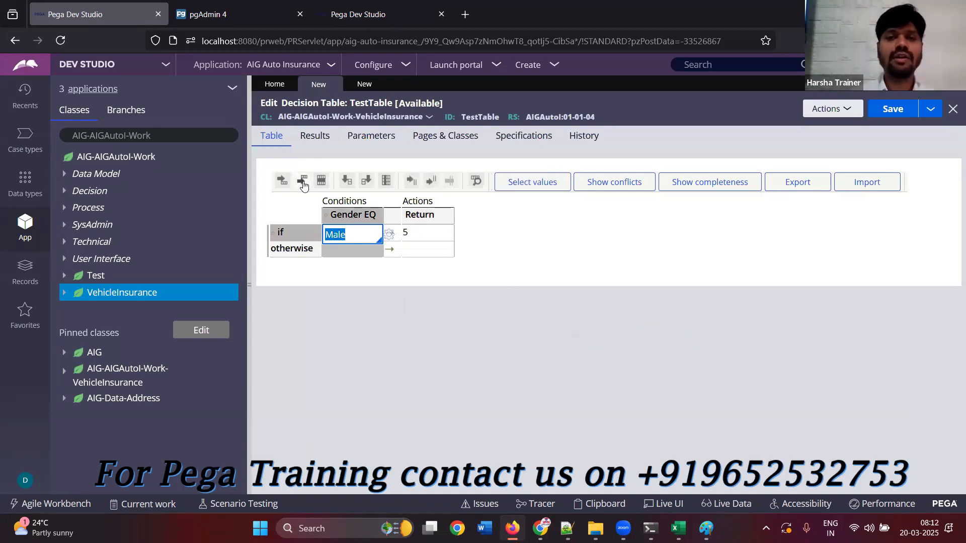
pyautogui.click(505, 275)
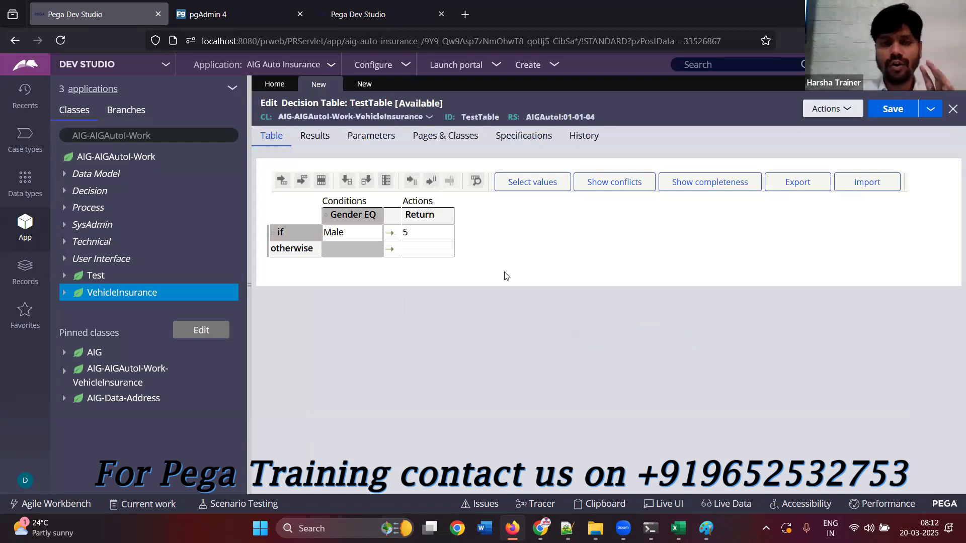
pyautogui.click(899, 110)
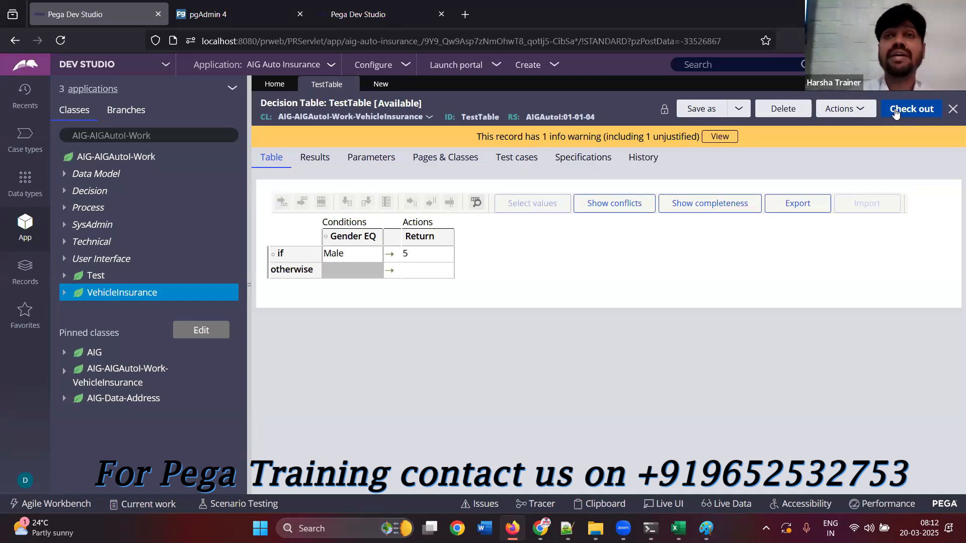
# Check out TestTable, add the missing Female row with the completeness check, set its return value to 10 and save
pyautogui.click(895, 113)
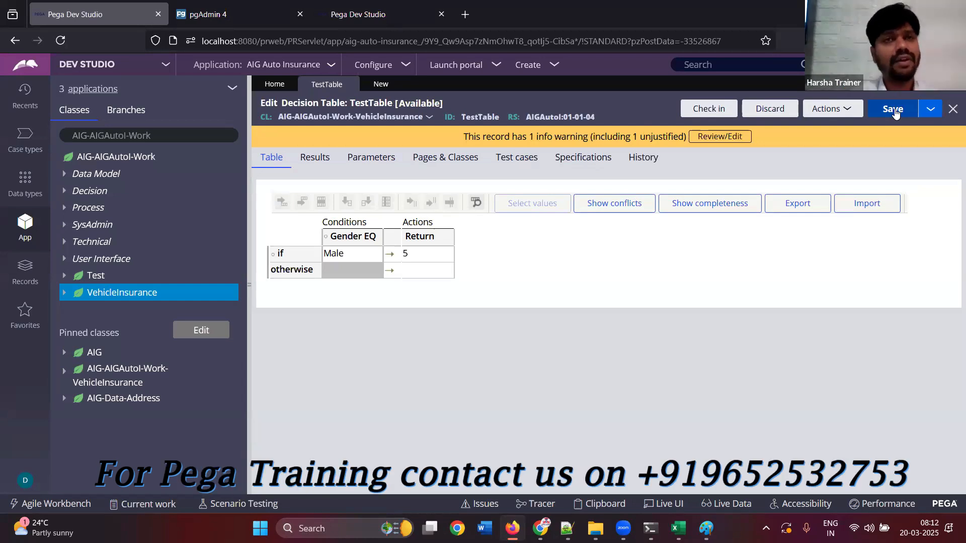
pyautogui.click(728, 210)
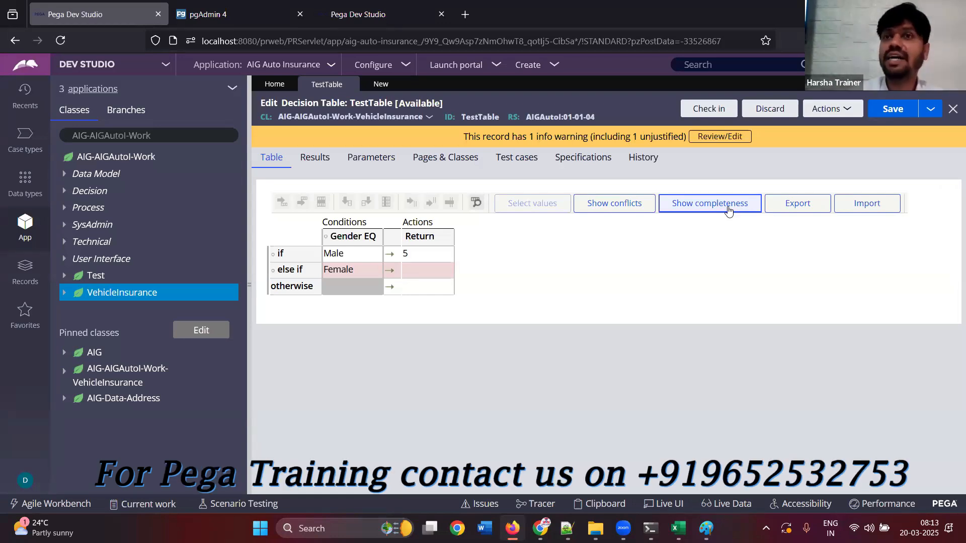
pyautogui.click(428, 270)
pyautogui.click(532, 351)
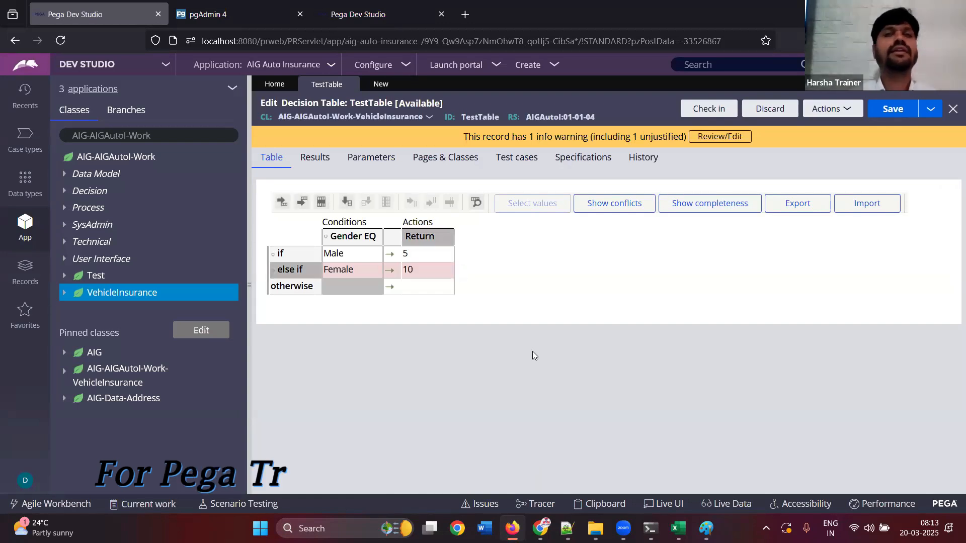
pyautogui.click(894, 110)
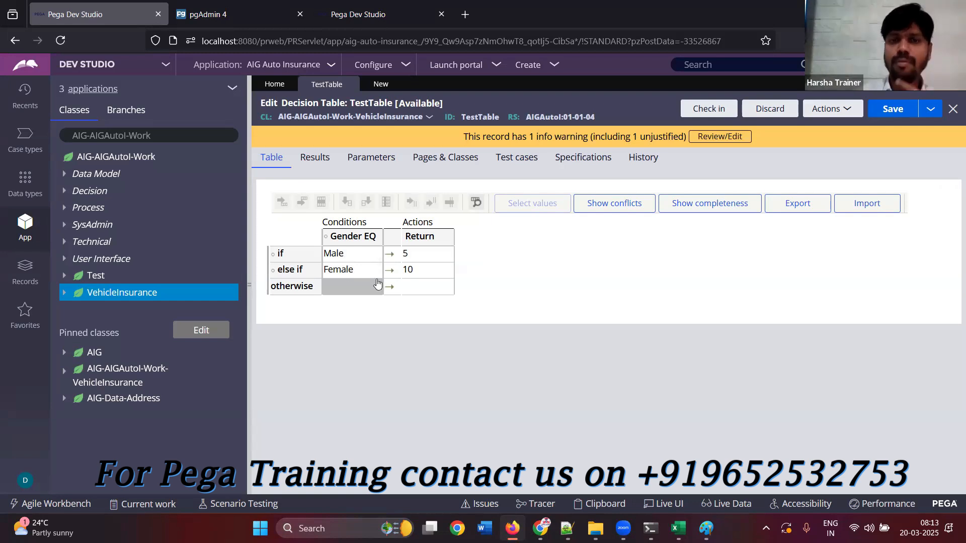
# Insert a condition column after Gender EQ and set its property to .CustomerSearchPage.Age
pyautogui.click(366, 254)
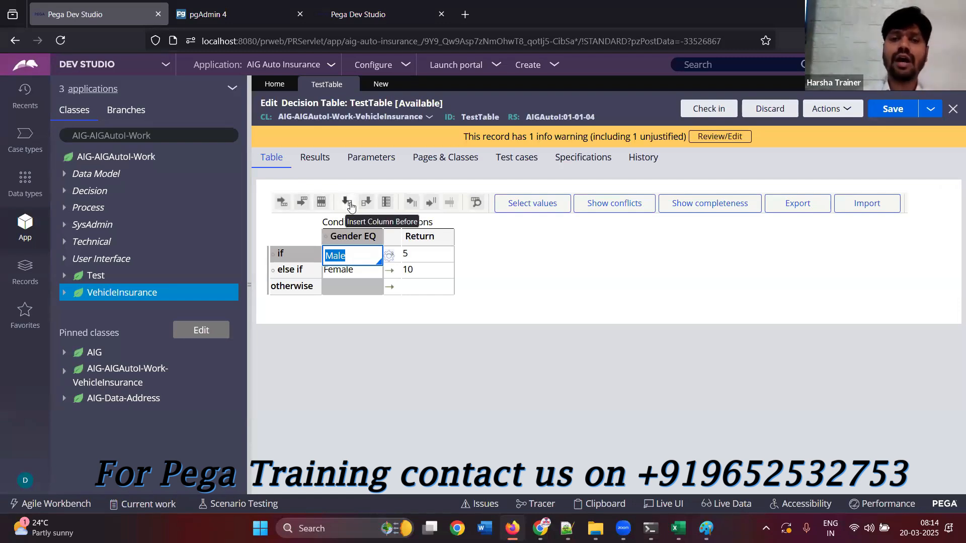
pyautogui.click(365, 209)
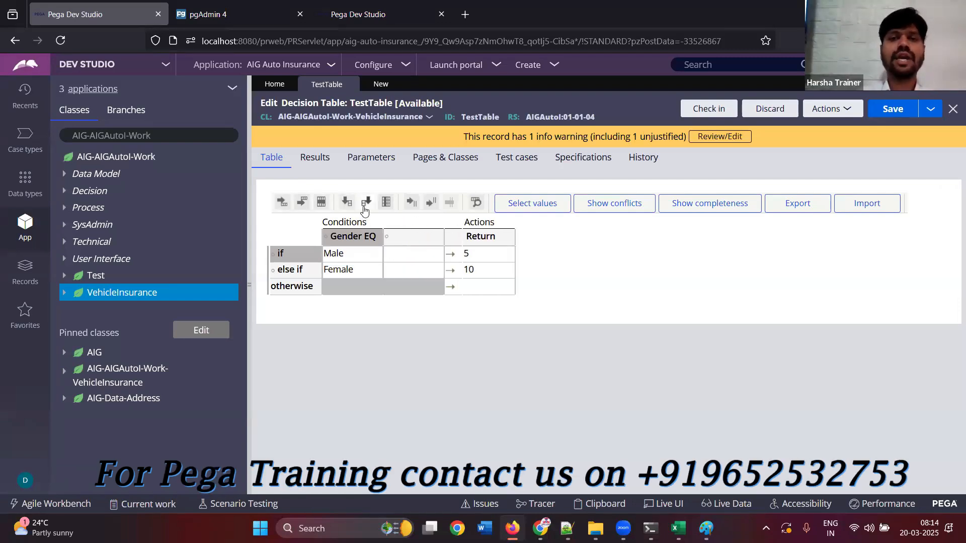
pyautogui.click(406, 237)
pyautogui.click(415, 200)
pyautogui.write('.')
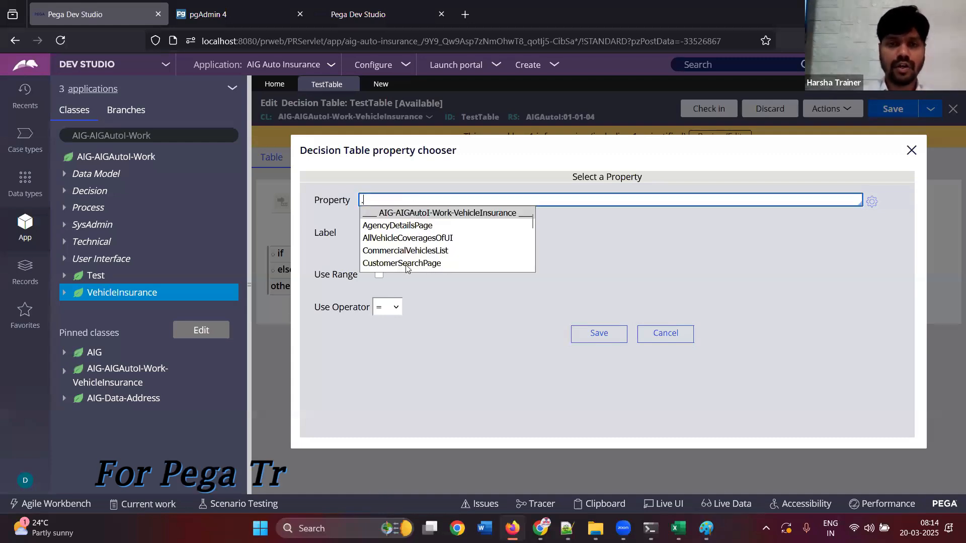
pyautogui.click(403, 263)
pyautogui.write('.Age')
pyautogui.press('Down')
pyautogui.press('Down')
pyautogui.press('Return')
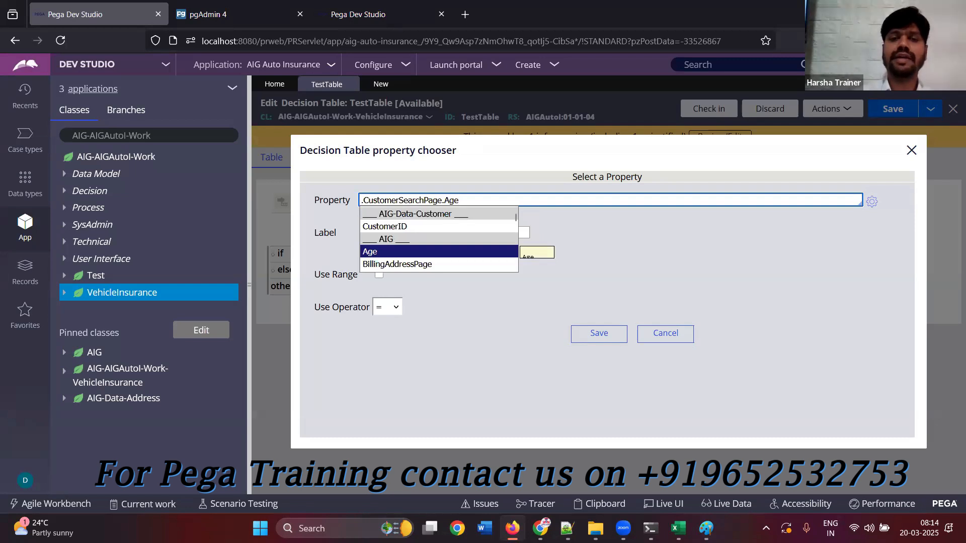
pyautogui.press('Return')
# Make the Age column use a range with >= as start and <= as end operator, and save the column settings
pyautogui.click(396, 308)
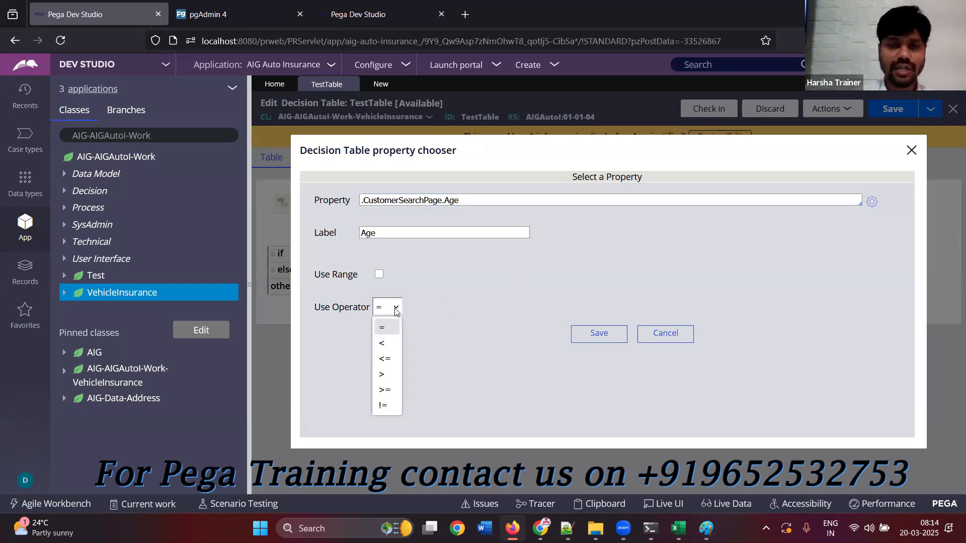
pyautogui.click(396, 309)
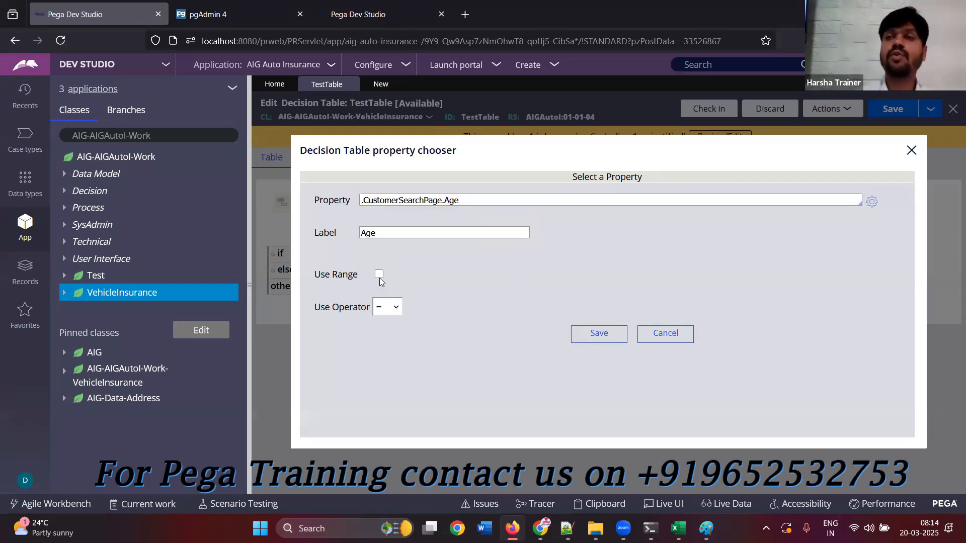
pyautogui.click(379, 278)
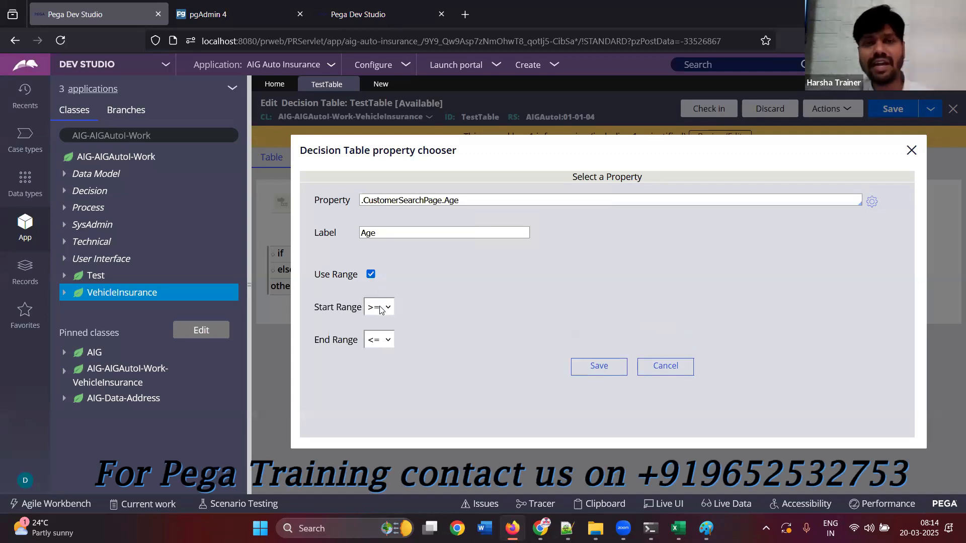
pyautogui.click(589, 366)
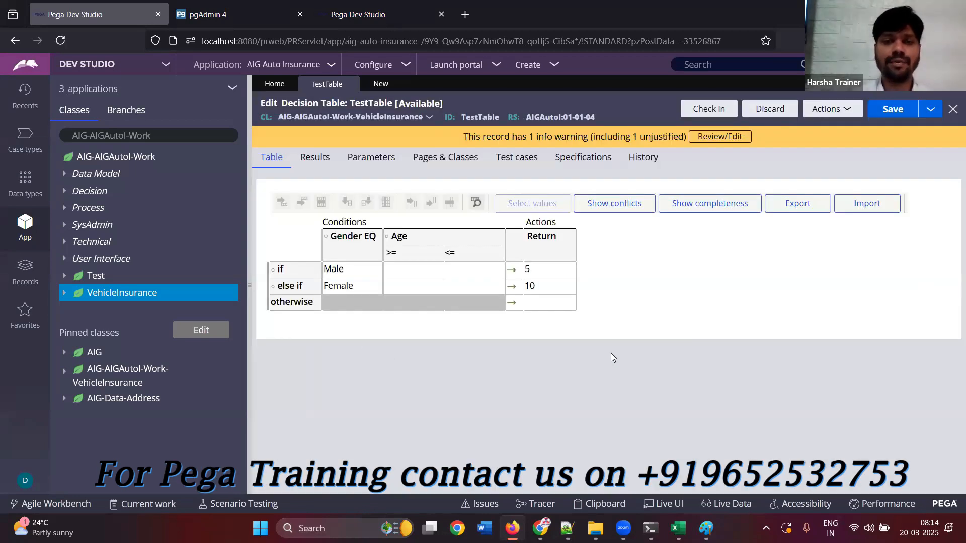
# Set the age range to 21 through 40 in both the Male and the Female rows
pyautogui.click(403, 273)
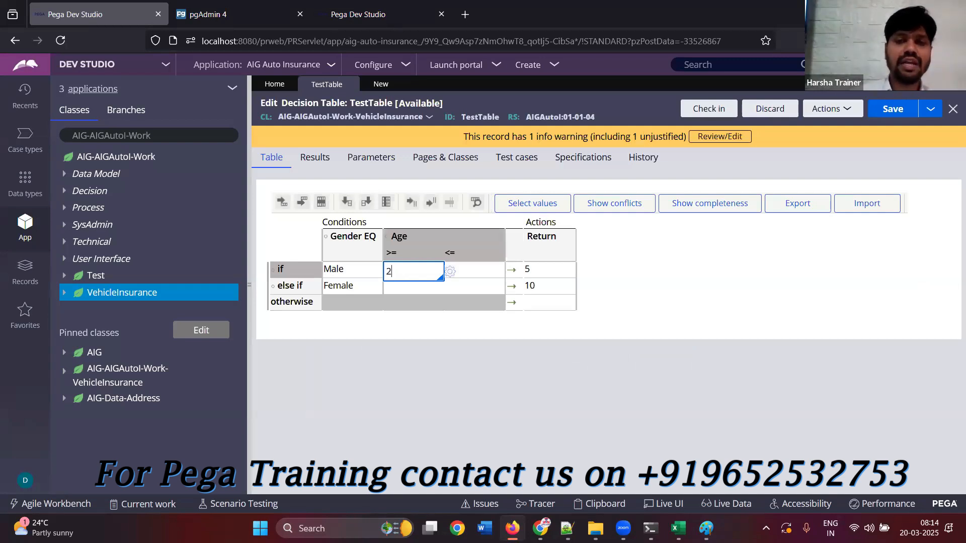
pyautogui.click(468, 273)
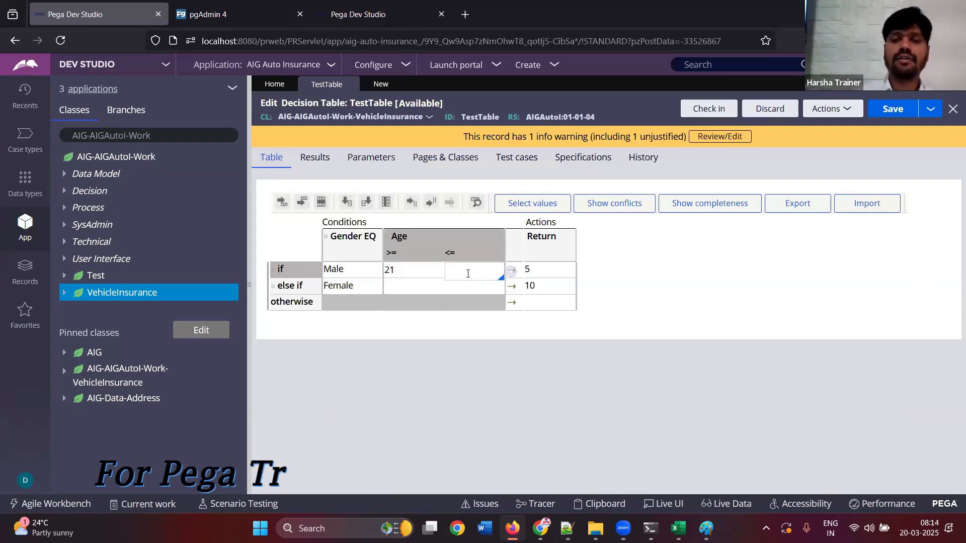
pyautogui.click(409, 288)
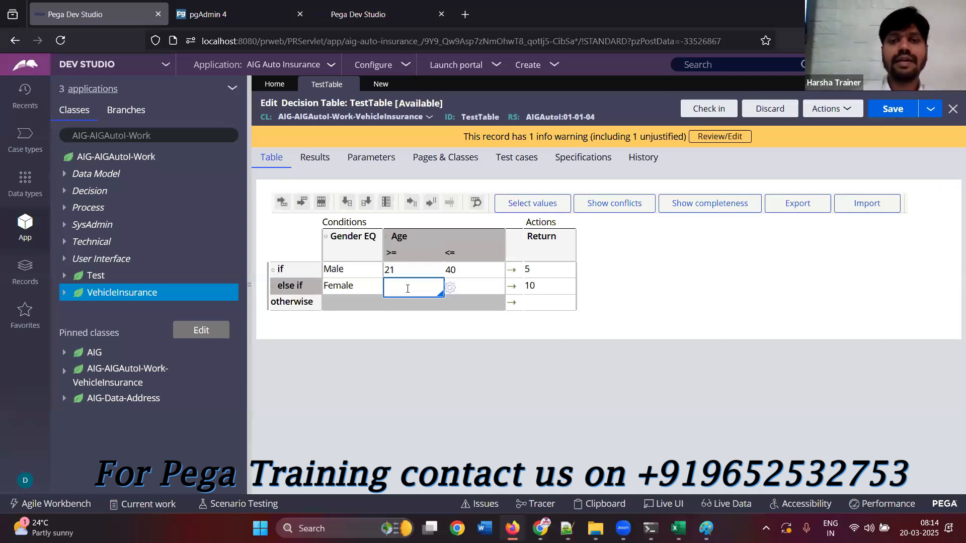
pyautogui.write('21')
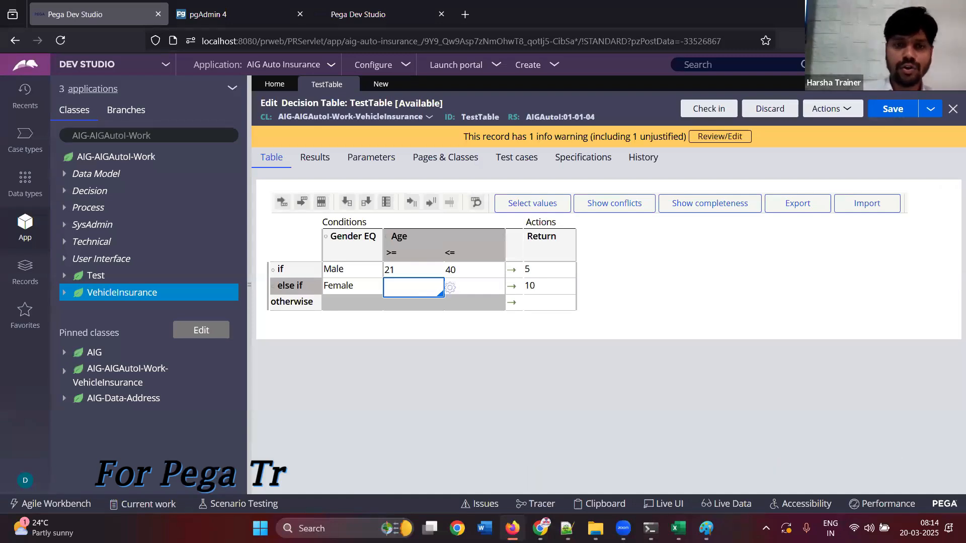
pyautogui.click(464, 287)
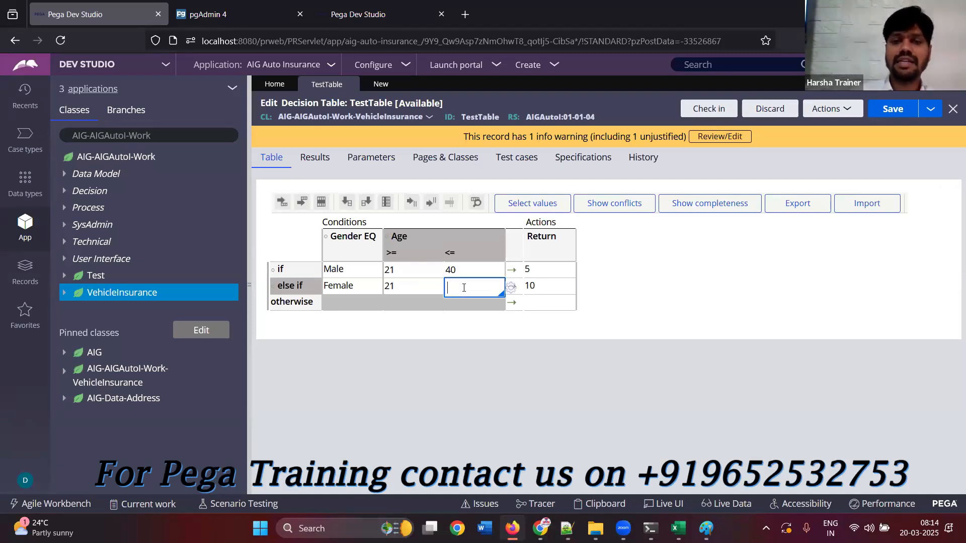
pyautogui.write('40')
pyautogui.click(473, 358)
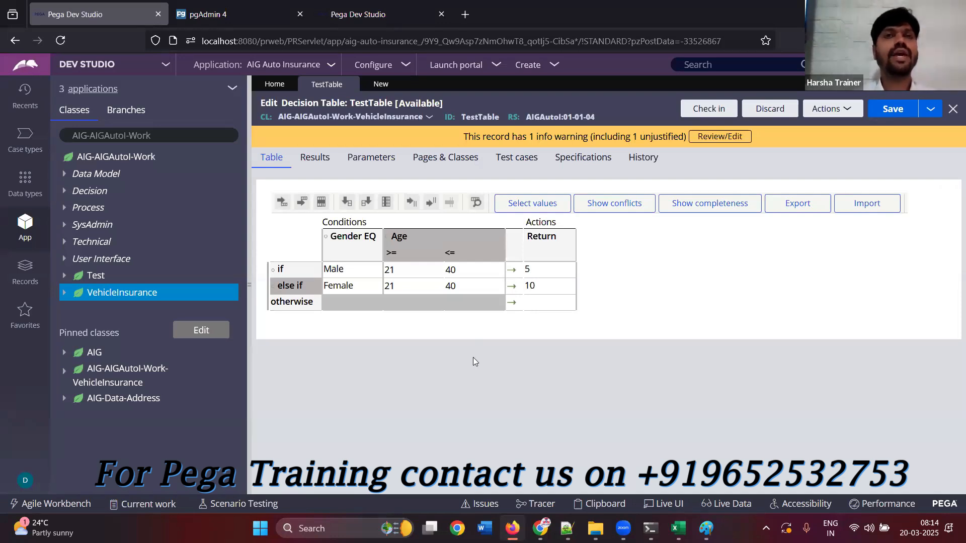
# Insert a row after the first Male row and set its Gender to Male
pyautogui.click(352, 273)
pyautogui.click(302, 202)
pyautogui.click(361, 287)
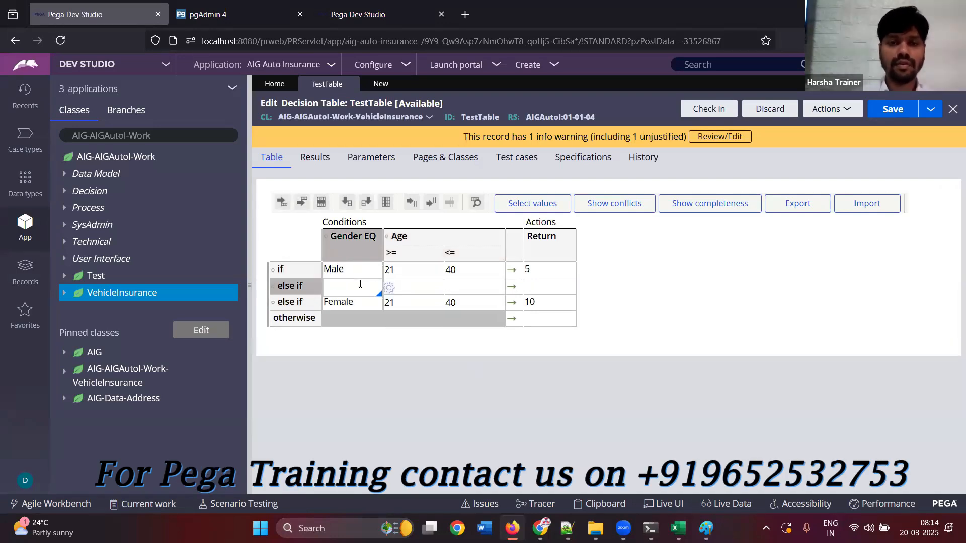
pyautogui.press('Down')
pyautogui.click(342, 317)
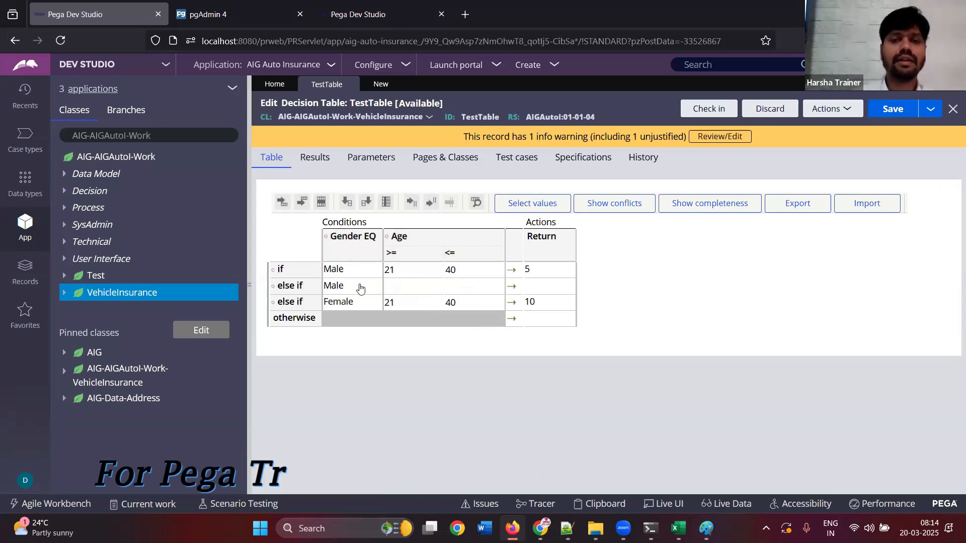
# Give the second Male row an age range of 41 to 60 and a return value of 7
pyautogui.click(390, 287)
pyautogui.write('4')
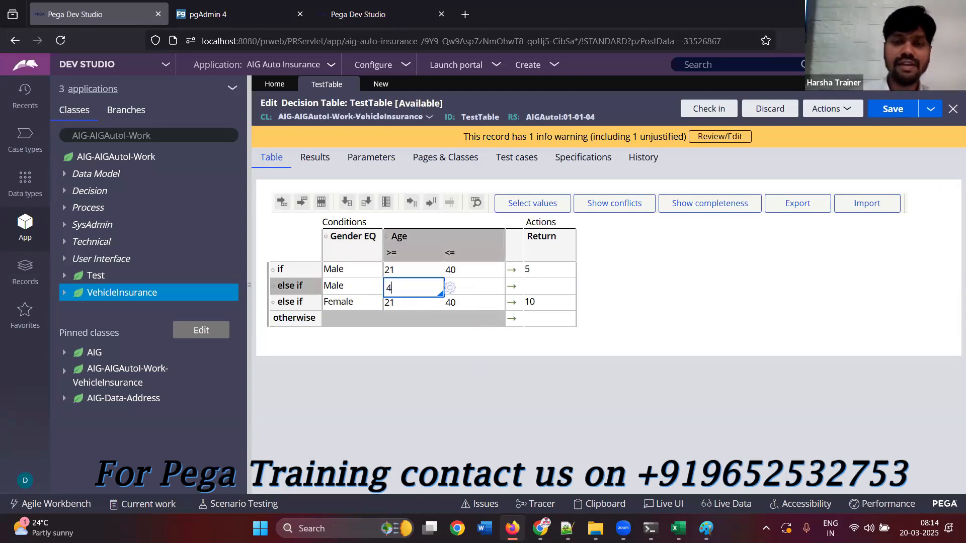
pyautogui.write('1')
pyautogui.click(464, 287)
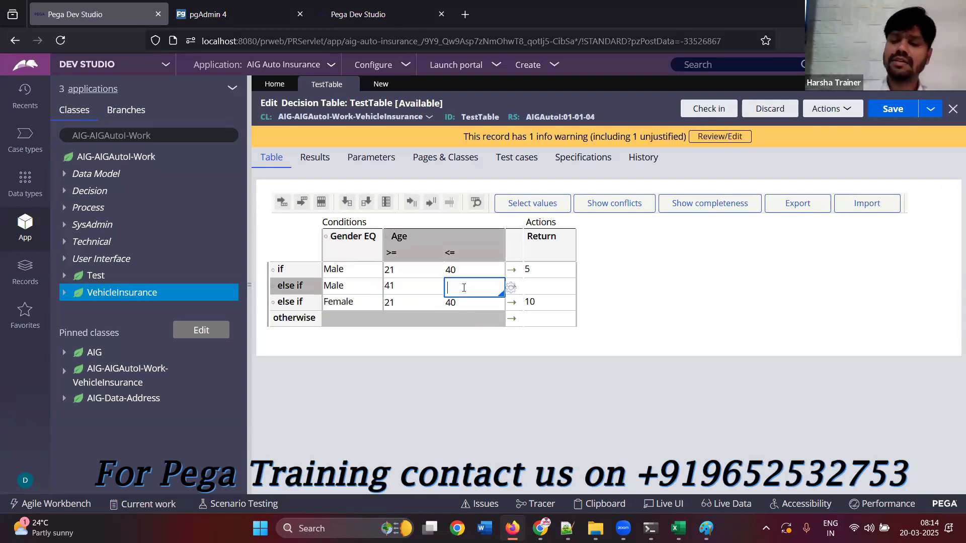
pyautogui.write('60')
pyautogui.click(552, 290)
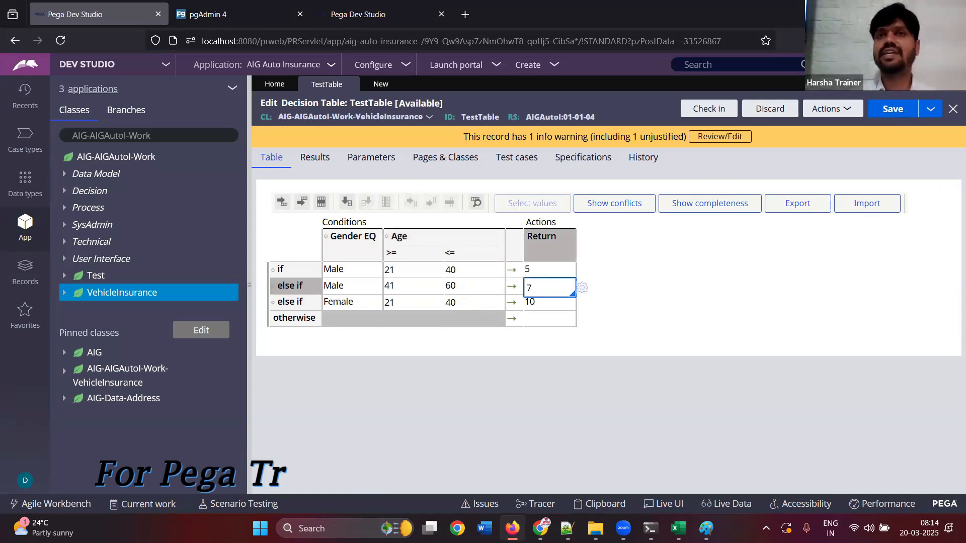
pyautogui.click(578, 338)
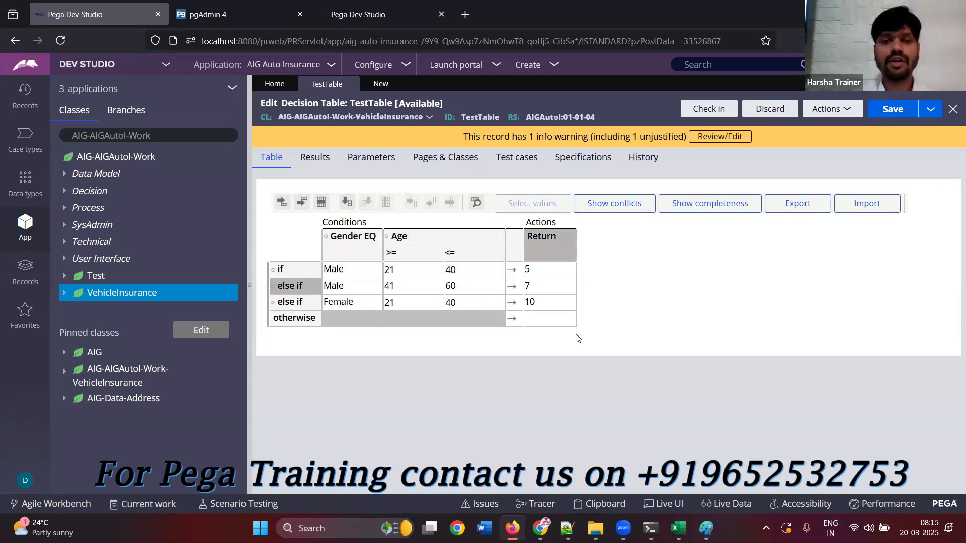
# Insert a row after the Female row and set its Gender to Female
pyautogui.click(397, 305)
pyautogui.click(301, 202)
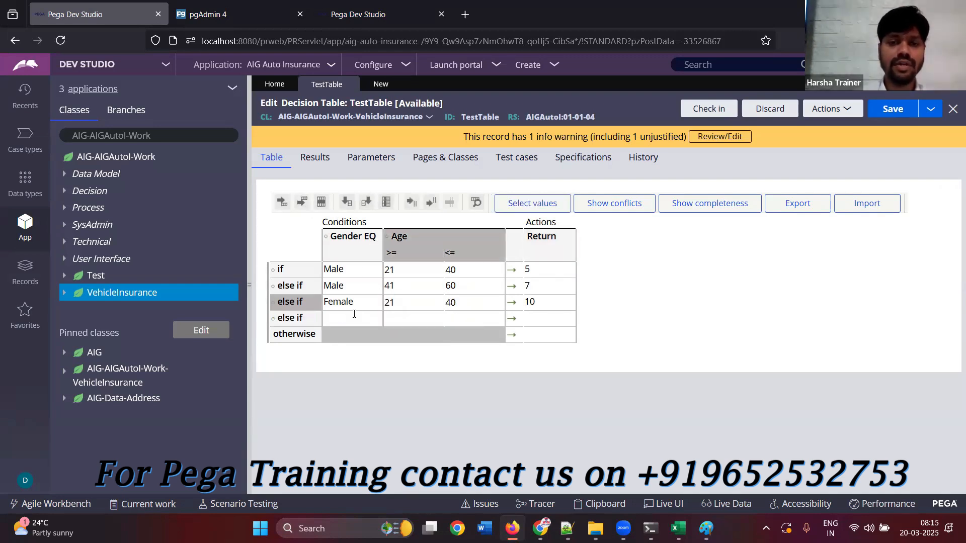
pyautogui.click(355, 318)
pyautogui.press('Down')
pyautogui.press('Down')
pyautogui.press('Return')
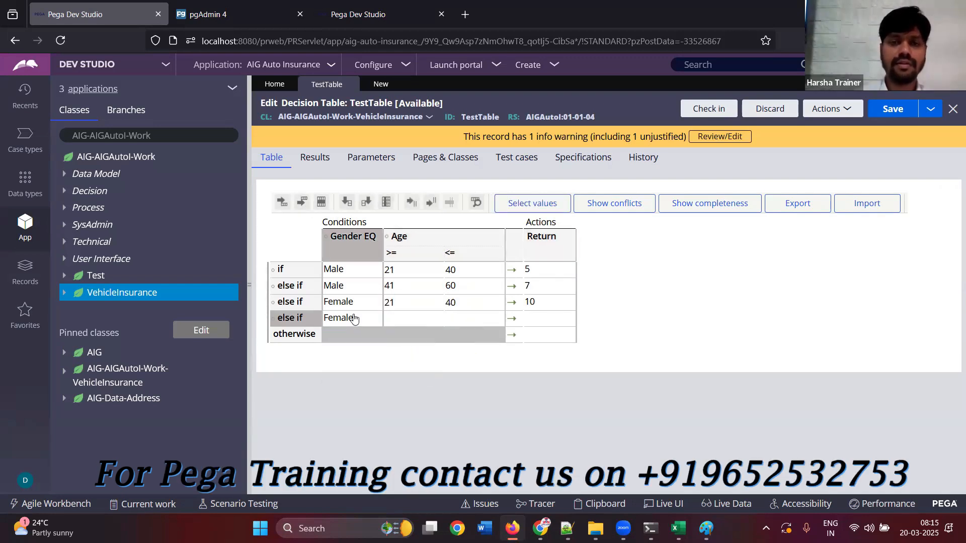
# Give the second Female row an age range of 41 to 60 and a return value of 12
pyautogui.click(398, 325)
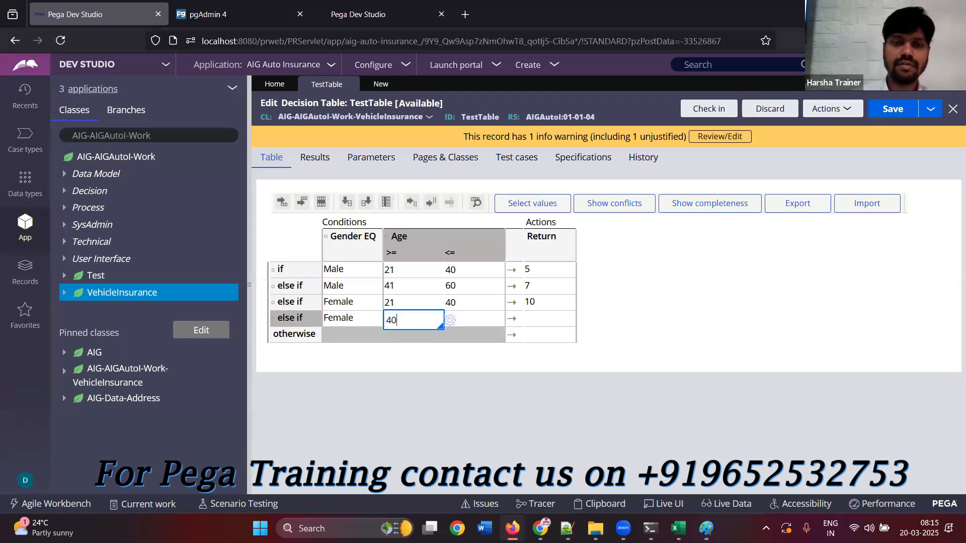
pyautogui.click(470, 326)
pyautogui.write('60')
pyautogui.click(563, 321)
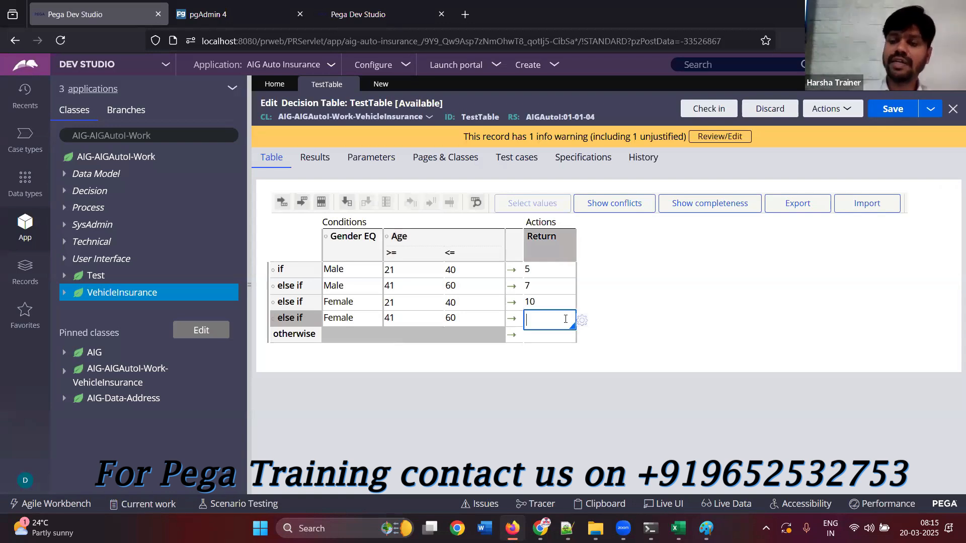
pyautogui.write('12')
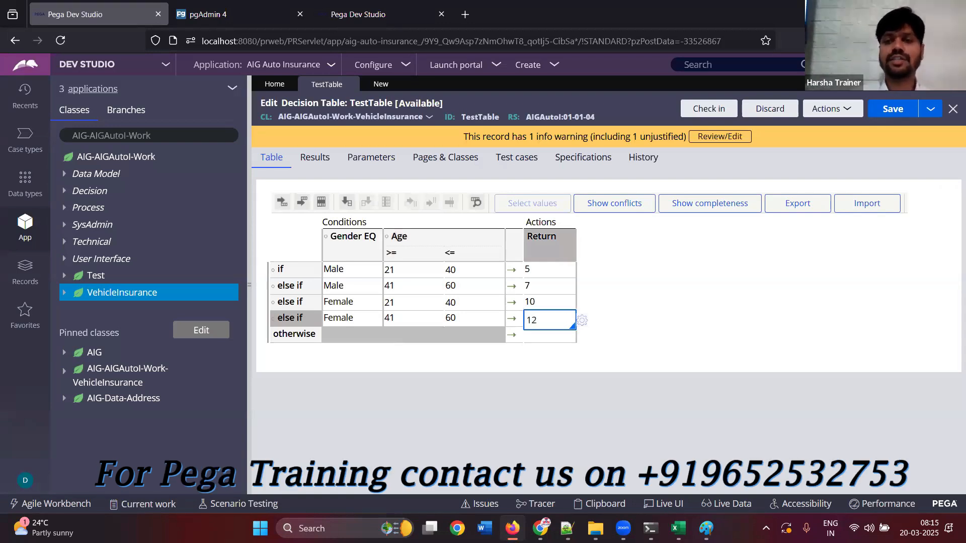
# Set the otherwise row's return value to 4 and save the decision table
pyautogui.click(562, 338)
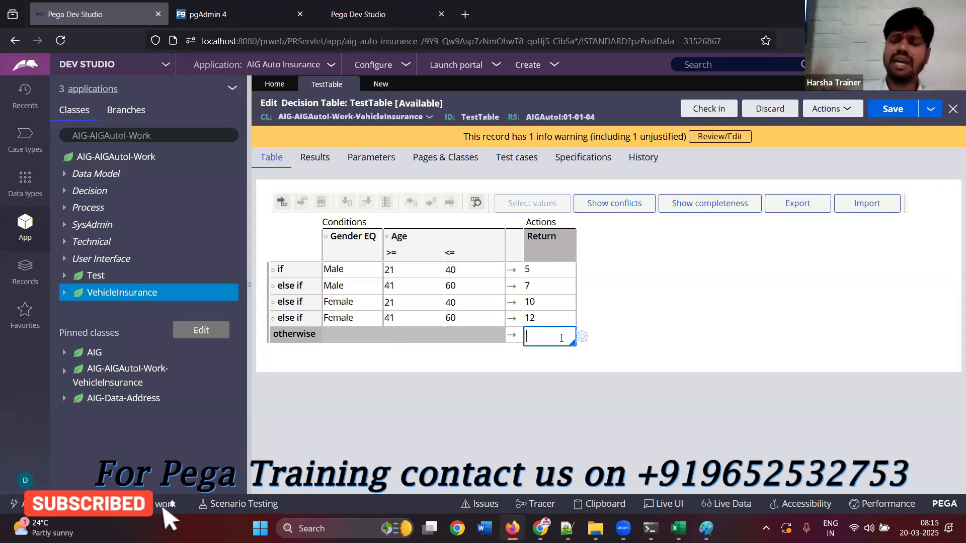
pyautogui.write('4')
pyautogui.click(601, 371)
pyautogui.click(892, 111)
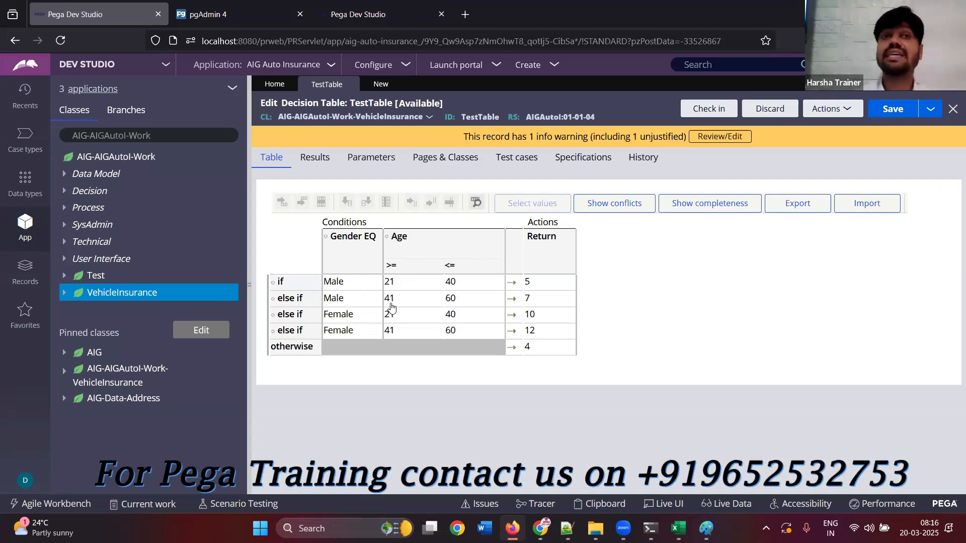
# Add an alternative Gender value of Female to the first Male row so it covers both genders
pyautogui.click(355, 284)
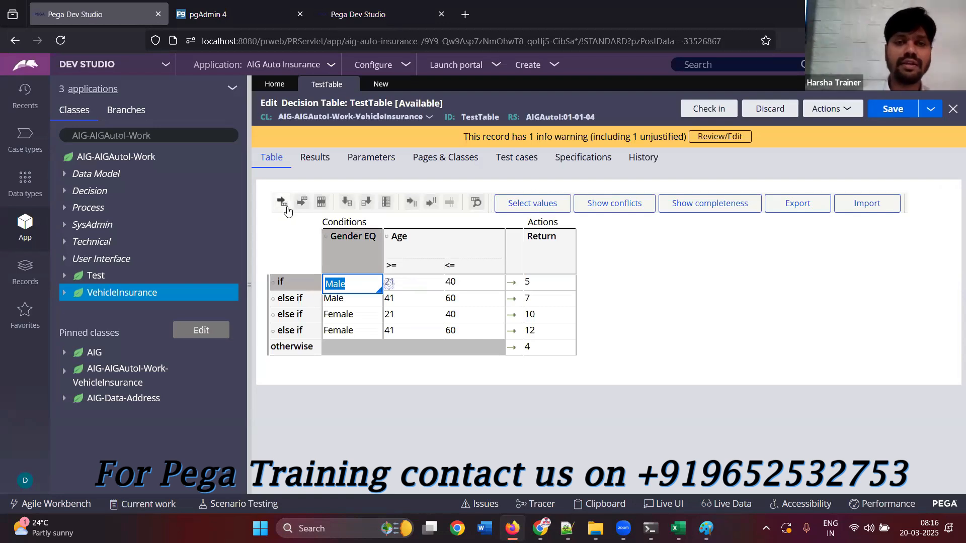
pyautogui.click(429, 203)
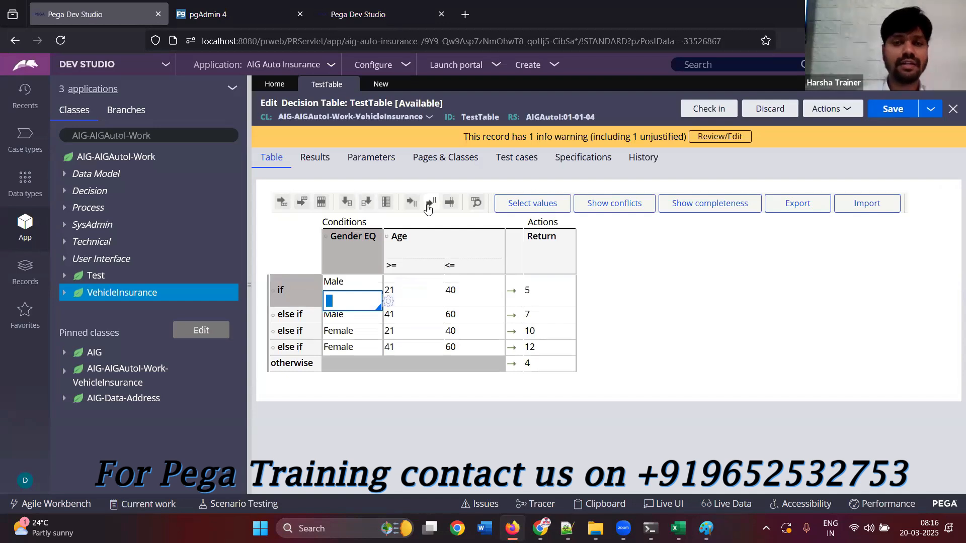
pyautogui.click(655, 326)
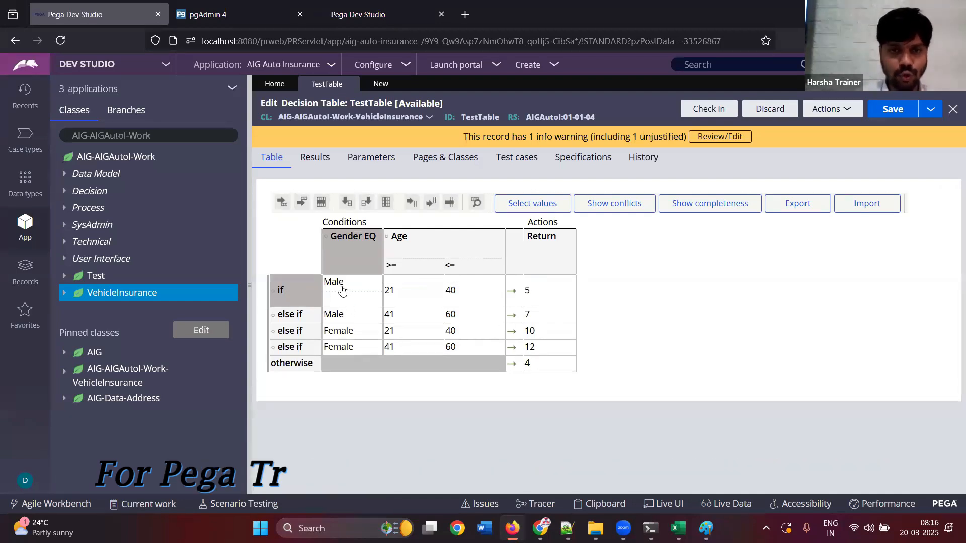
pyautogui.click(338, 302)
pyautogui.press('Down')
pyautogui.press('Down')
pyautogui.press('Down')
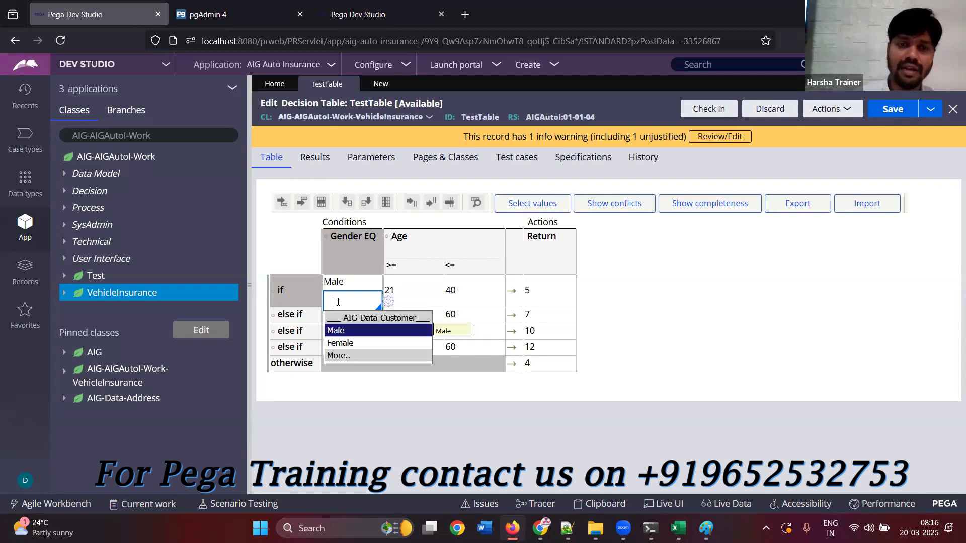
pyautogui.press('Return')
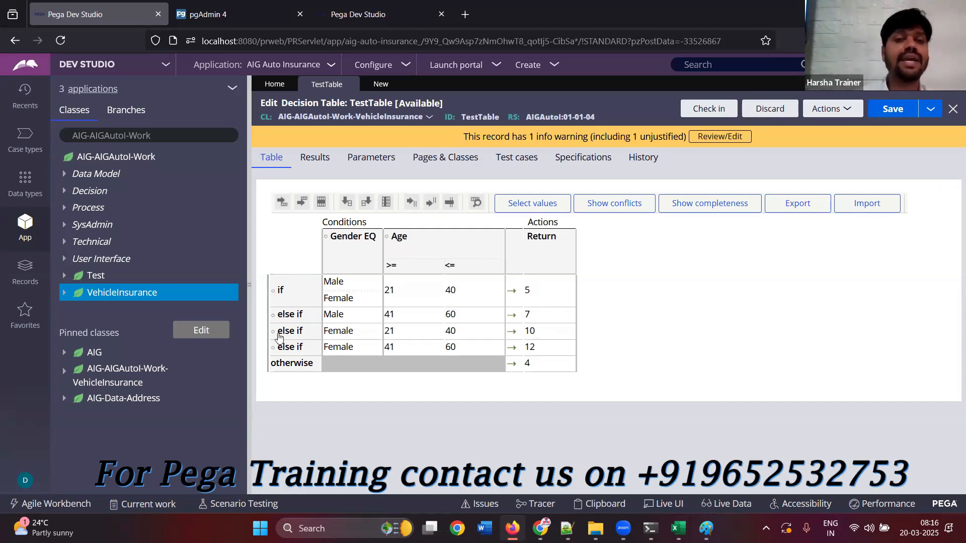
# Set the return value of the Female row for ages 21 to 40 to 5
pyautogui.click(533, 332)
pyautogui.write('5')
pyautogui.press('Return')
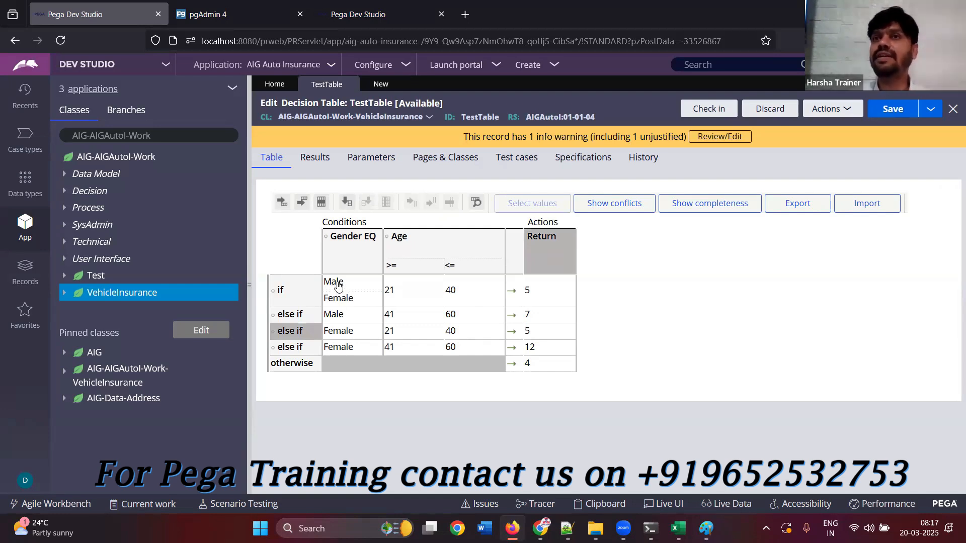
# Remove the alternative Female value from the first row, set the first Female row's return to 10, and save the table
pyautogui.click(359, 300)
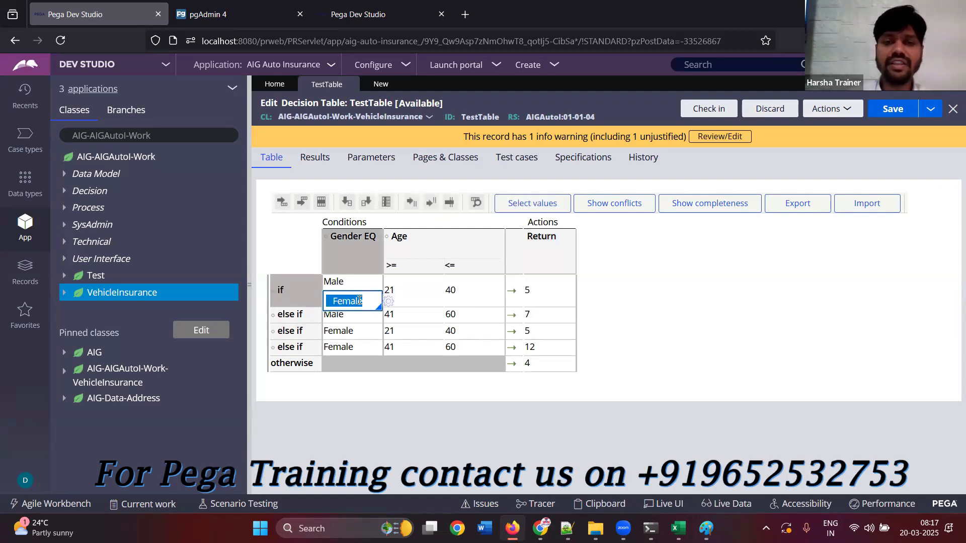
pyautogui.click(451, 206)
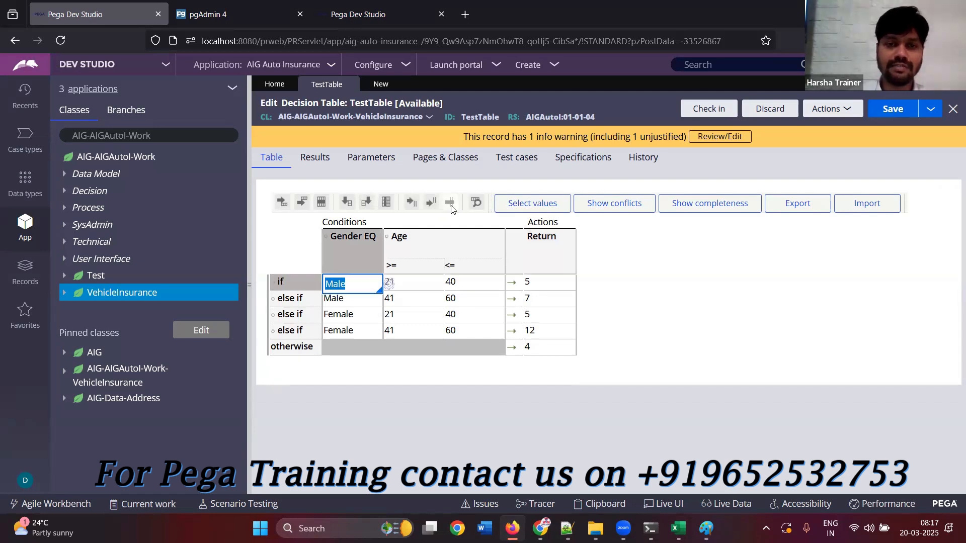
pyautogui.click(535, 316)
pyautogui.write('10')
pyautogui.click(650, 361)
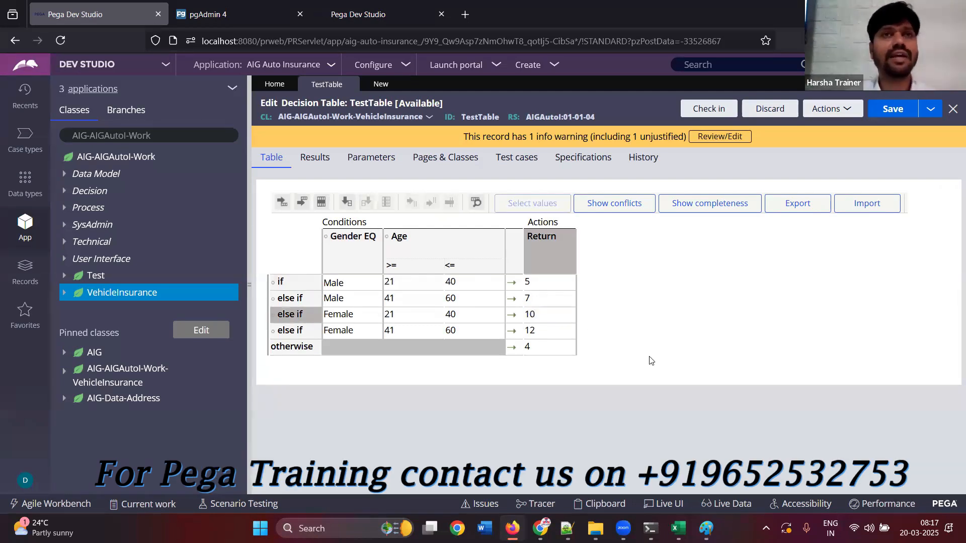
pyautogui.click(887, 119)
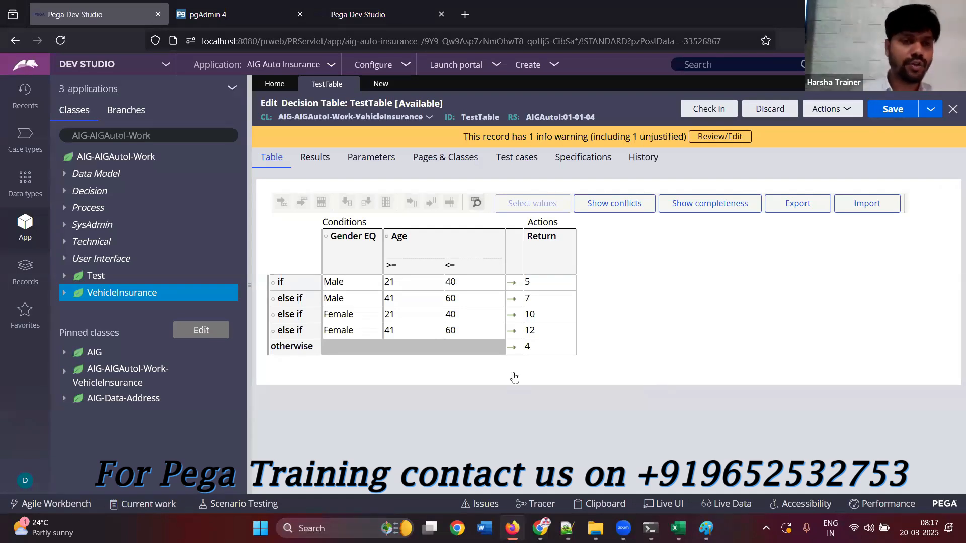
# Open the Test flow from VehicleInsurance's Process rules and start a private edit of it
pyautogui.click(106, 293)
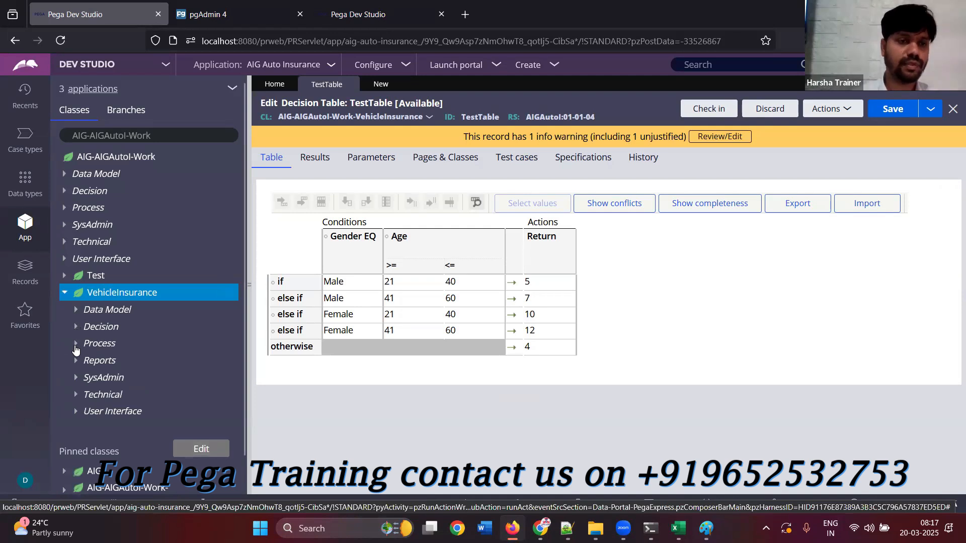
pyautogui.click(75, 346)
pyautogui.click(88, 381)
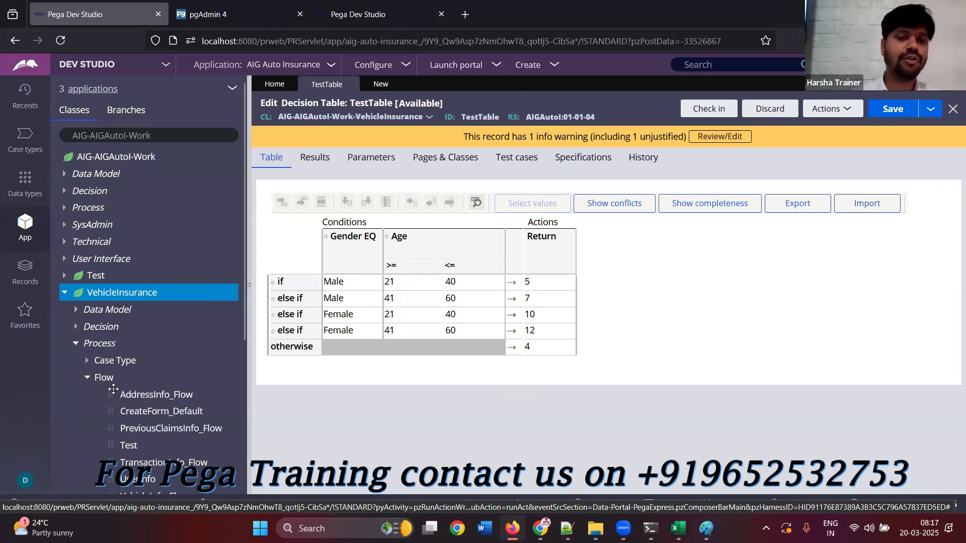
pyautogui.click(129, 445)
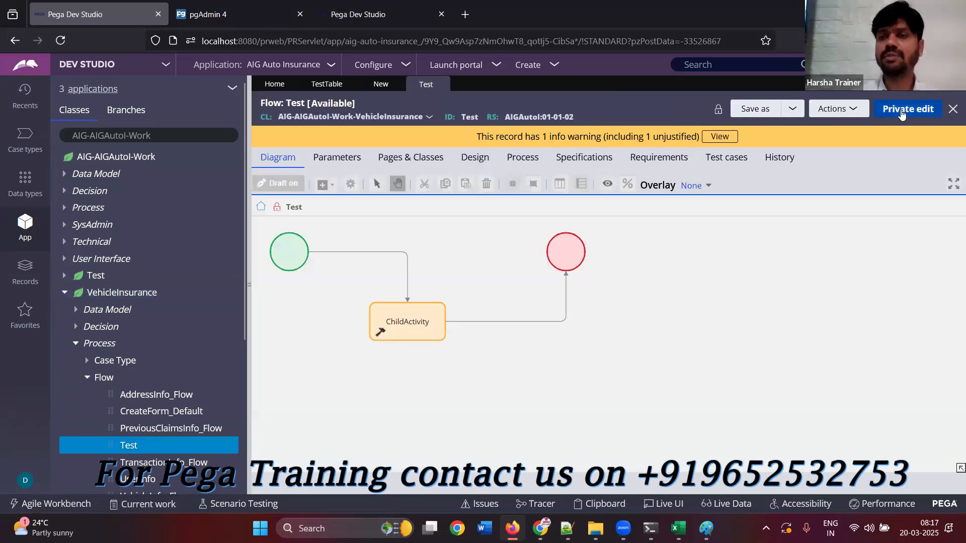
pyautogui.click(886, 109)
pyautogui.click(744, 347)
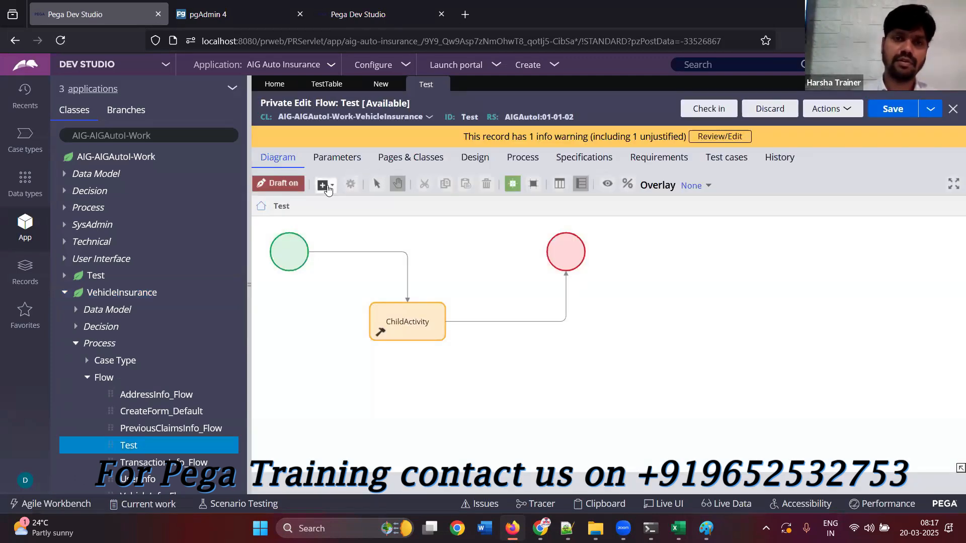
# Add a Decision shape to the Test flow and configure it as a Decision Table using the rule TestTable
pyautogui.click(328, 189)
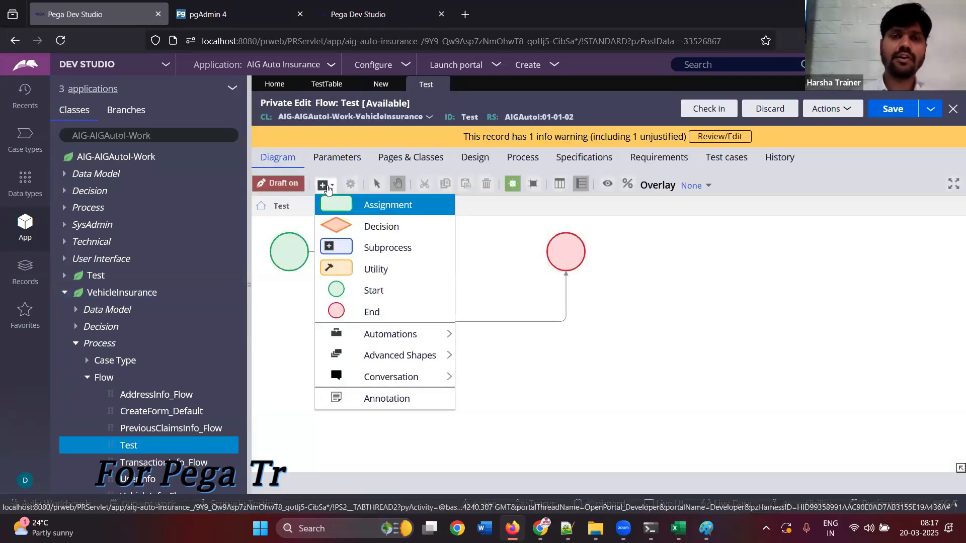
pyautogui.click(347, 236)
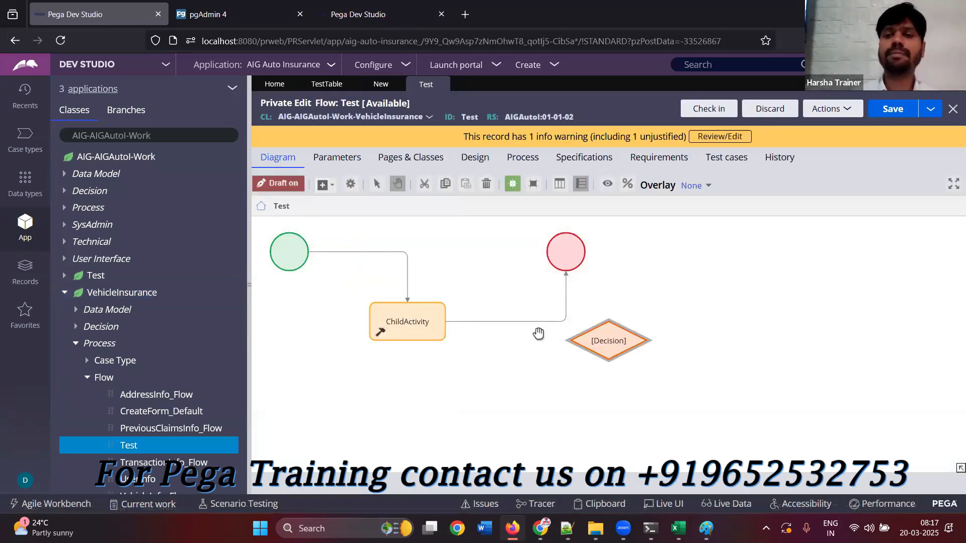
pyautogui.click(594, 340)
pyautogui.doubleClick(594, 341)
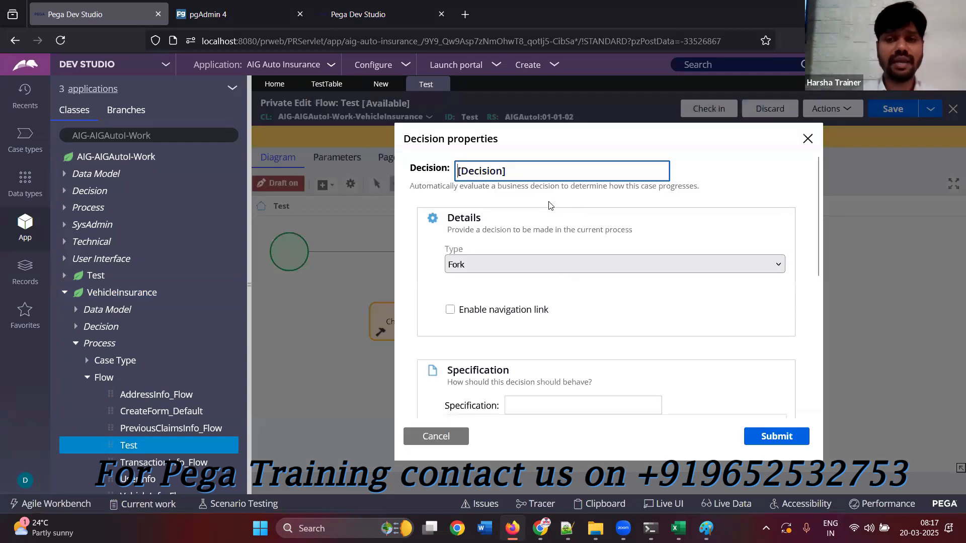
pyautogui.click(516, 266)
pyautogui.click(506, 300)
pyautogui.click(498, 298)
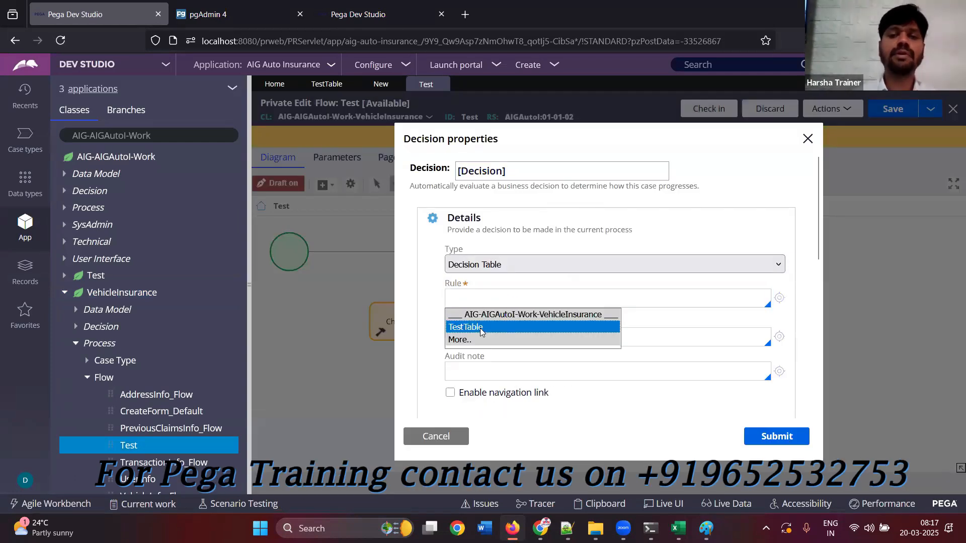
pyautogui.click(589, 328)
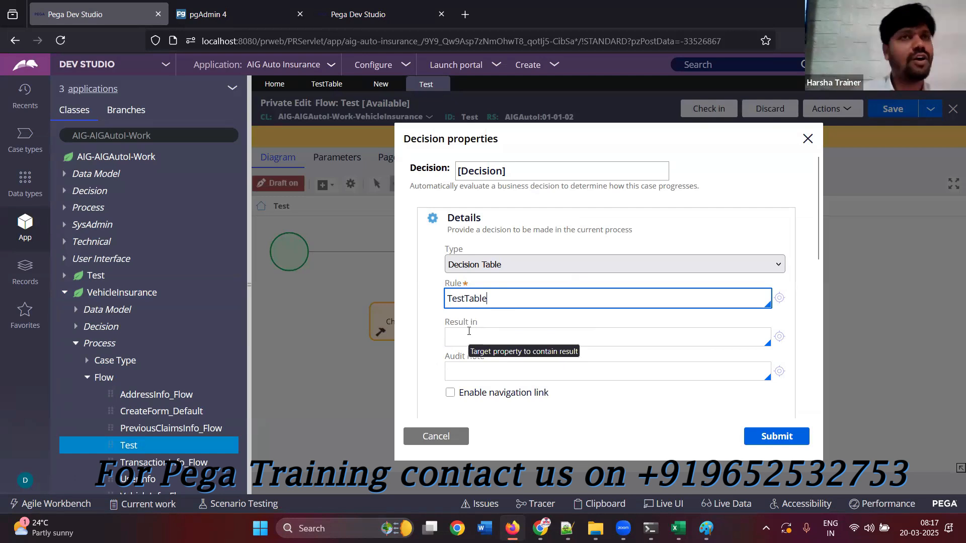
# Set the decision shape's result property to .Prop1
pyautogui.click(453, 340)
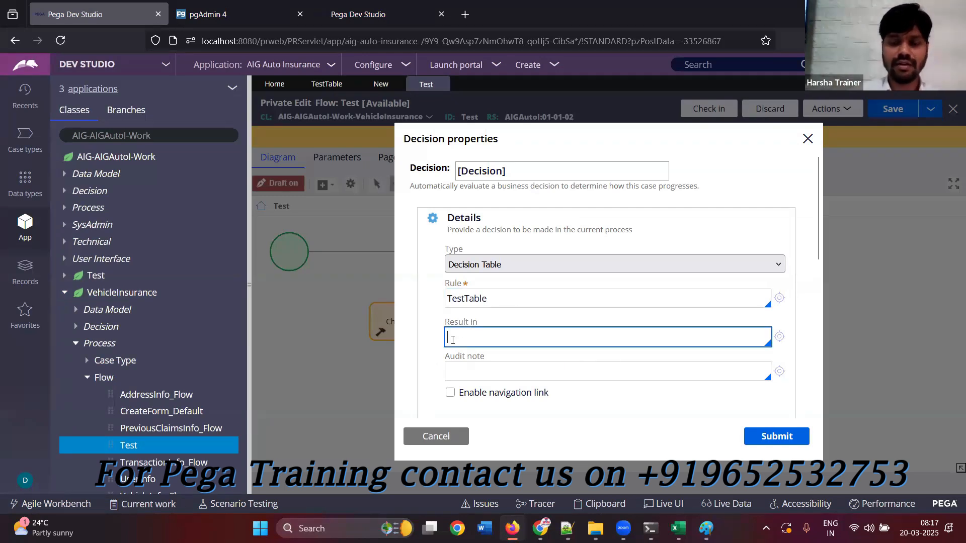
pyautogui.press('Down')
pyautogui.press('Down')
pyautogui.press('Down')
pyautogui.press('Down')
pyautogui.press('Down')
pyautogui.press('Down')
pyautogui.press('Down')
pyautogui.press('Down')
pyautogui.press('Down')
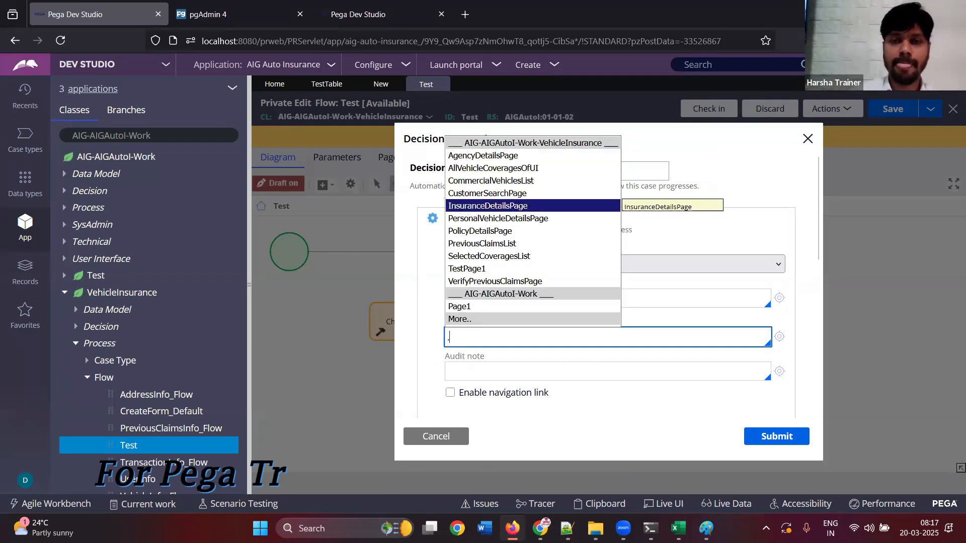
pyautogui.press('Down')
pyautogui.write('Prop1')
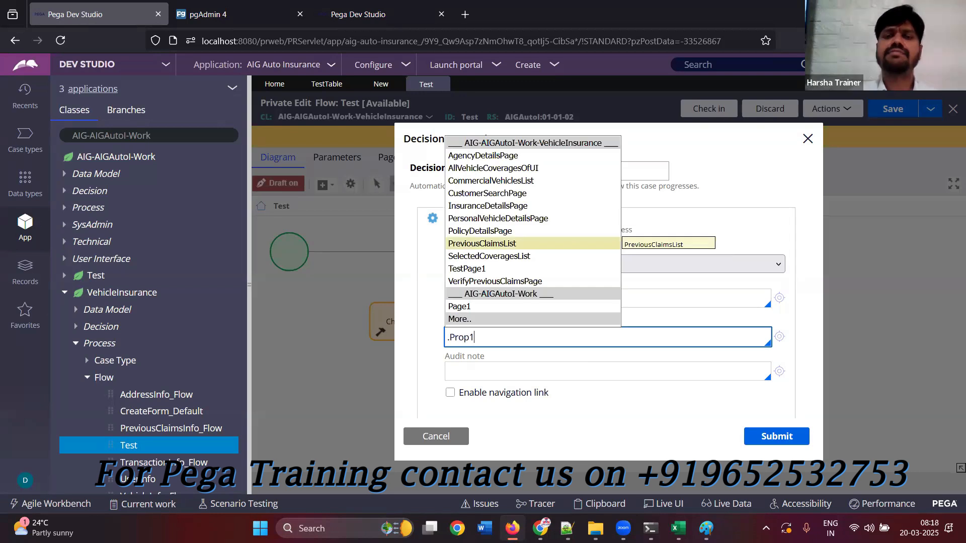
pyautogui.click(543, 421)
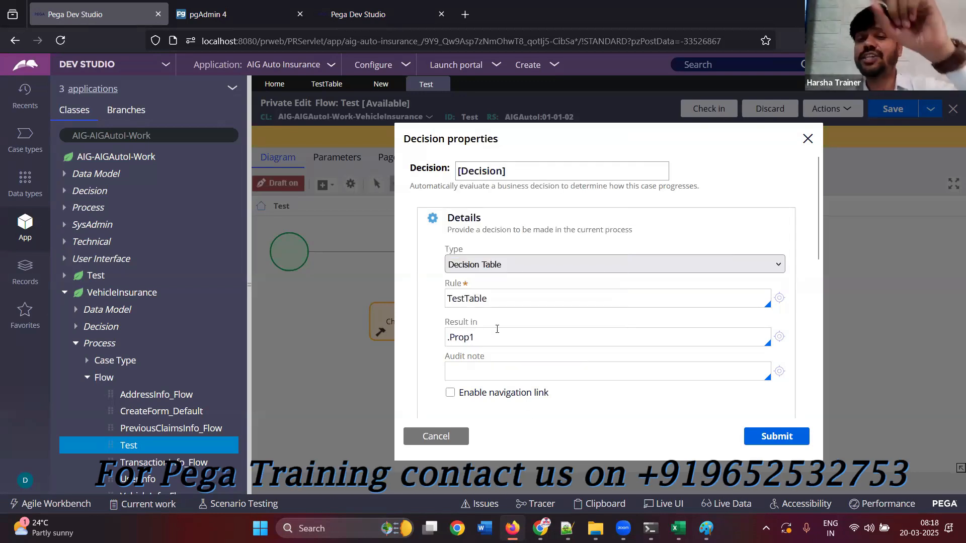
pyautogui.moveTo(493, 336); pyautogui.dragTo(438, 338)
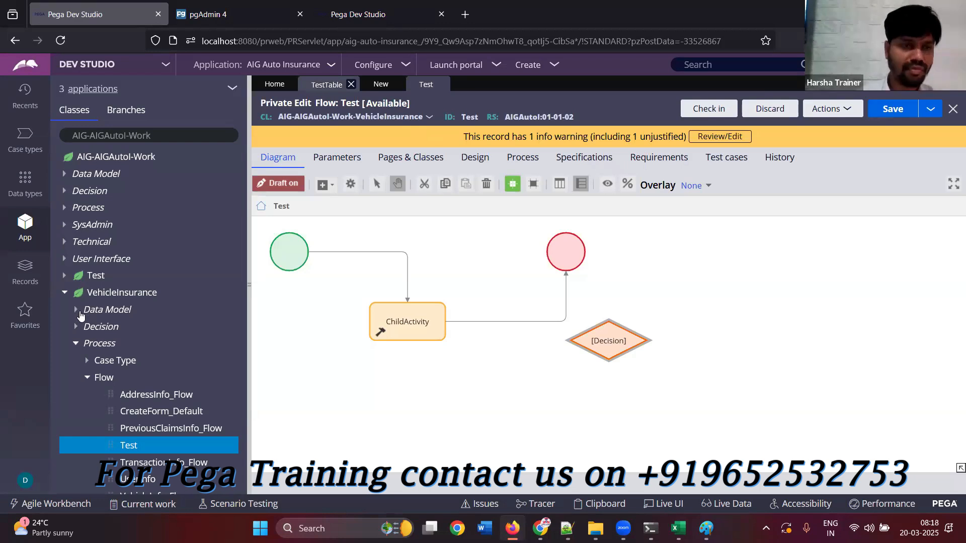
# Open the activity ChildActivity from VehicleInsurance's Technical rules and start a private edit of it
pyautogui.click(87, 378)
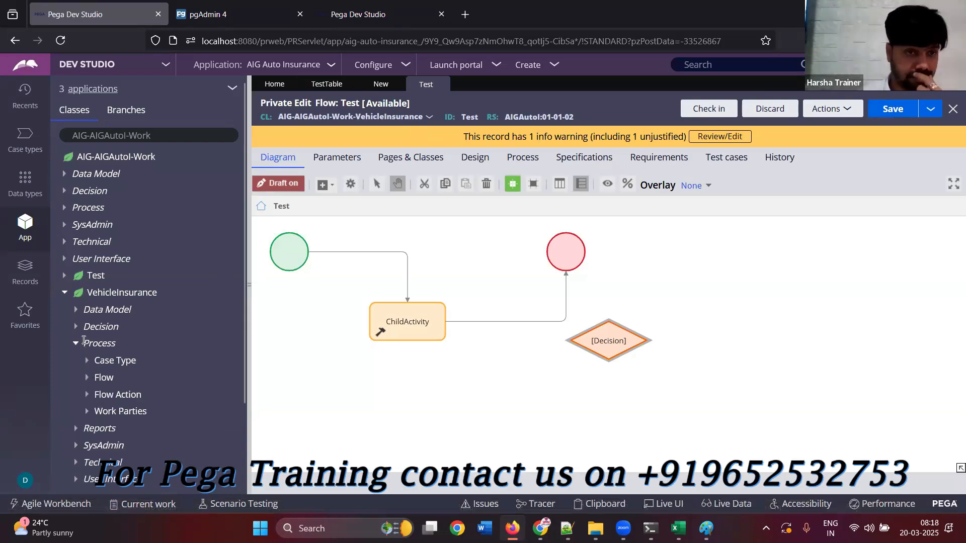
pyautogui.click(76, 463)
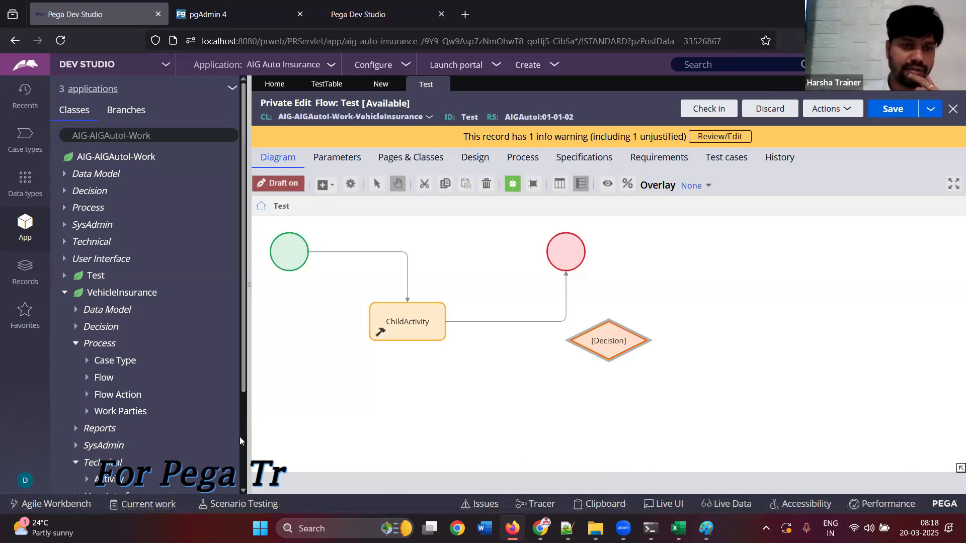
pyautogui.scroll(-2, 103, 370)
pyautogui.click(87, 363)
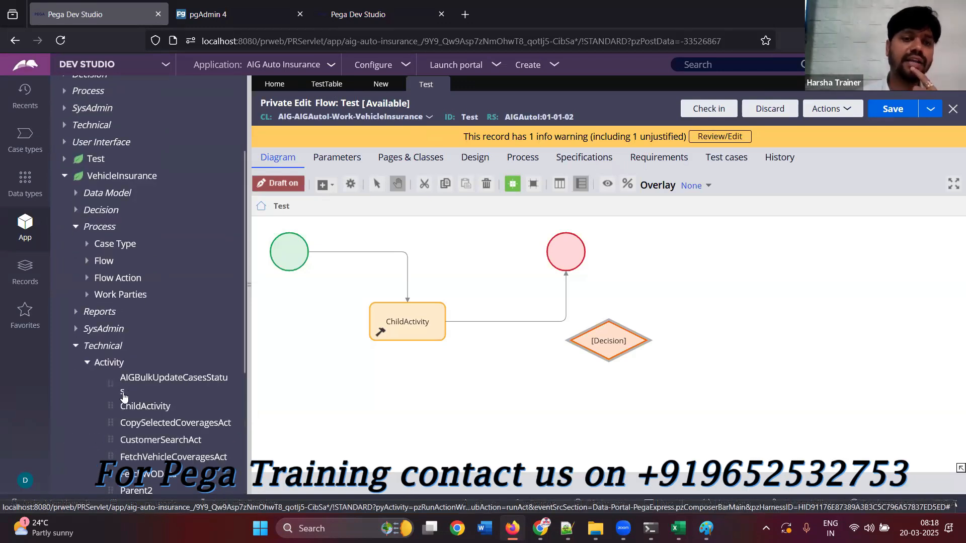
pyautogui.click(136, 408)
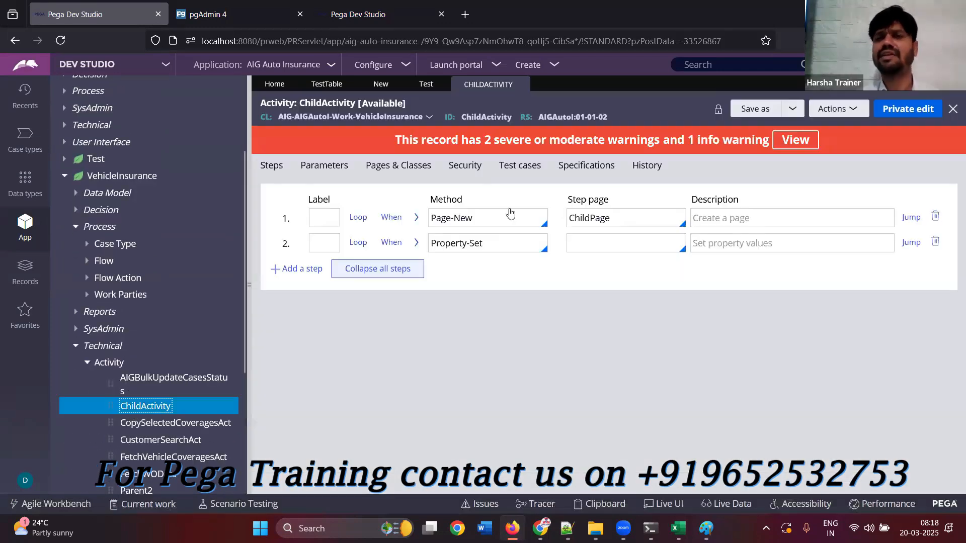
pyautogui.click(894, 112)
pyautogui.click(731, 346)
# Add a third step to ChildActivity using the method Property-Map-DecisionTable
pyautogui.click(483, 244)
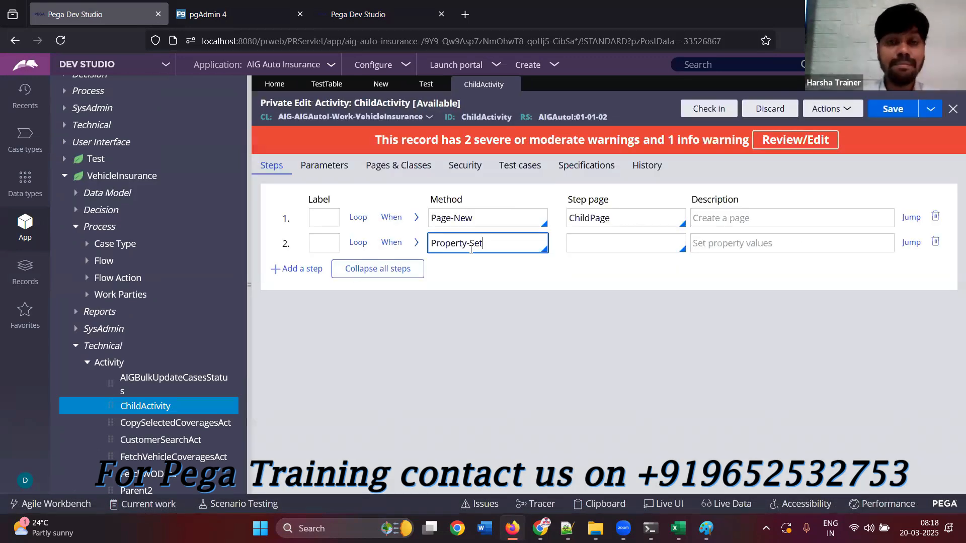
pyautogui.click(301, 270)
pyautogui.write('Property')
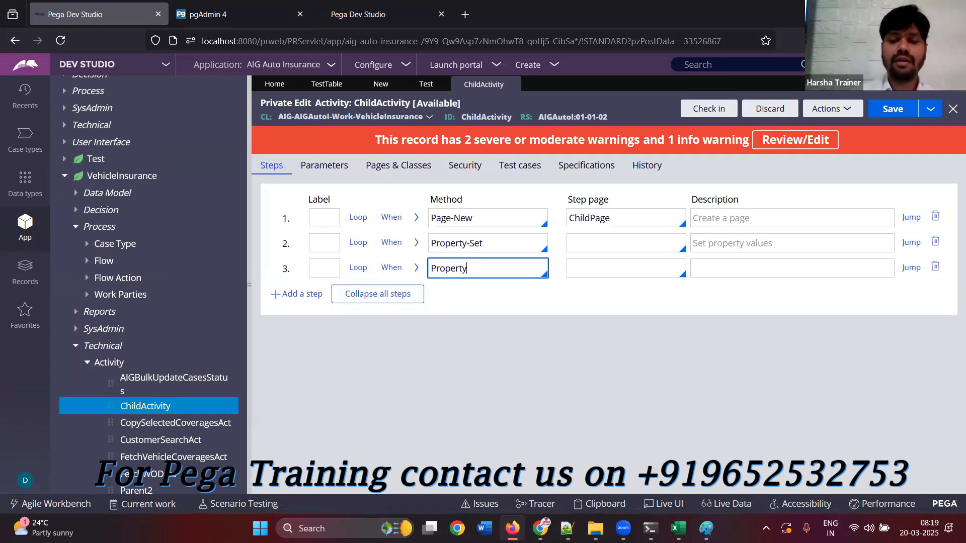
pyautogui.write('-Map')
pyautogui.click(473, 373)
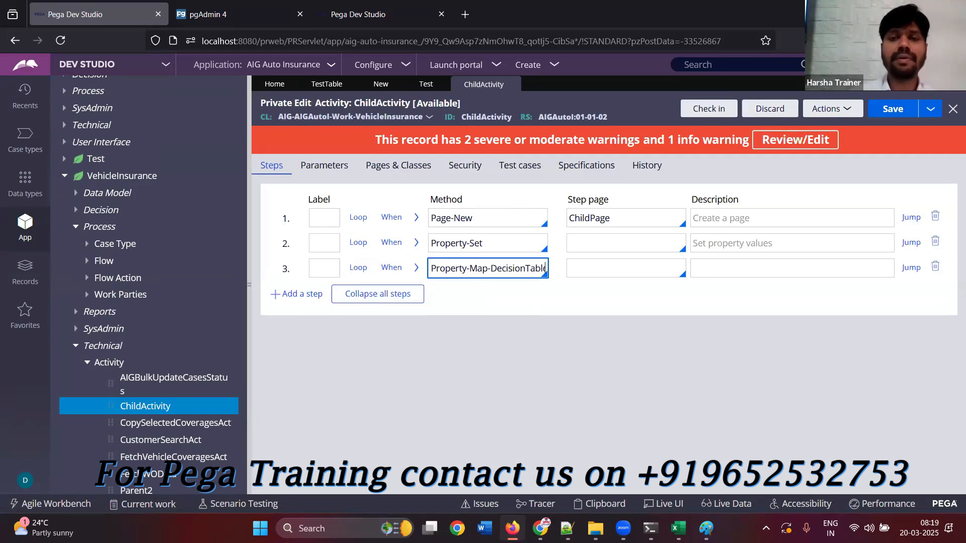
# Set the third step's method parameters to decision table TestTable and property name .Prop1
pyautogui.click(416, 268)
pyautogui.click(415, 366)
pyautogui.click(427, 397)
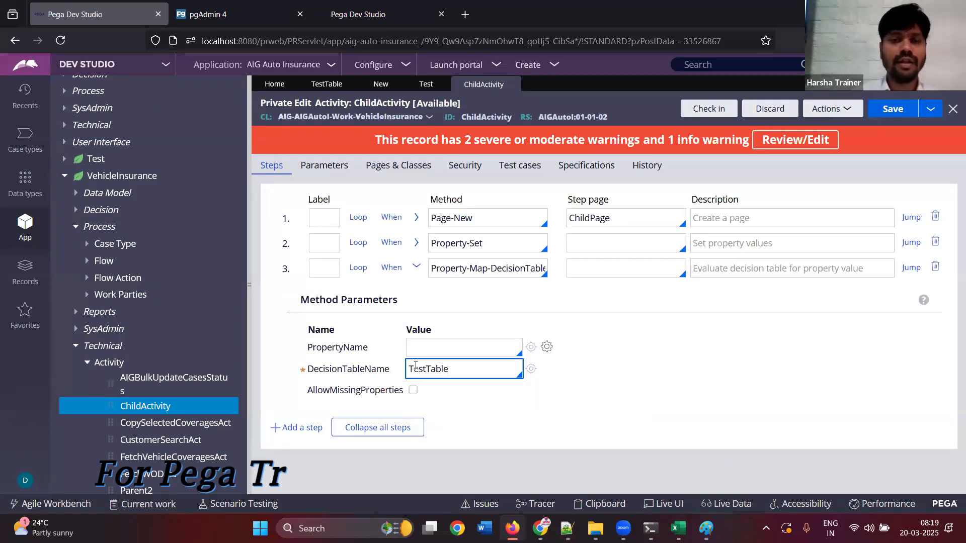
pyautogui.click(443, 346)
pyautogui.write('.Prop1')
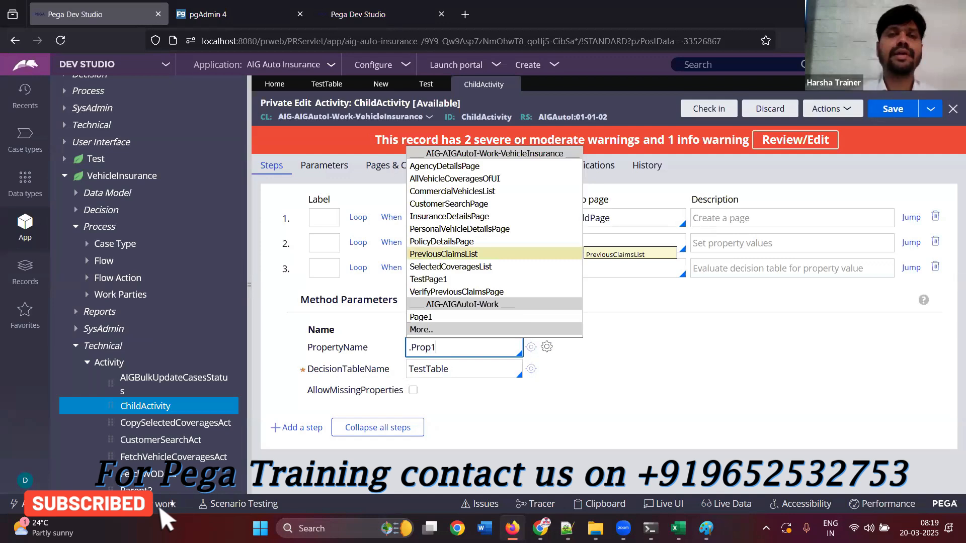
pyautogui.click(488, 402)
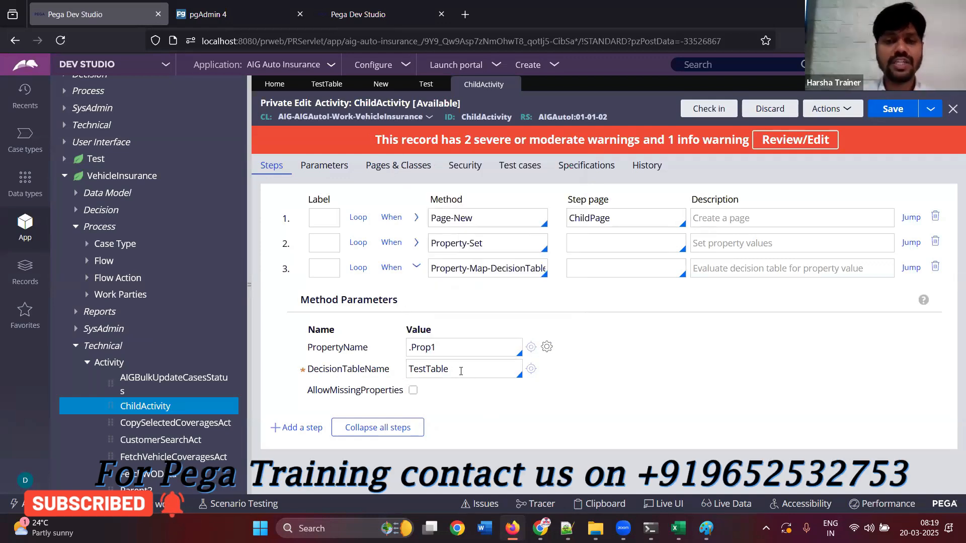
# Enable AllowMissingProperties for the decision table step, and bring up the open TestTree decision tree
pyautogui.moveTo(449, 372); pyautogui.dragTo(396, 384)
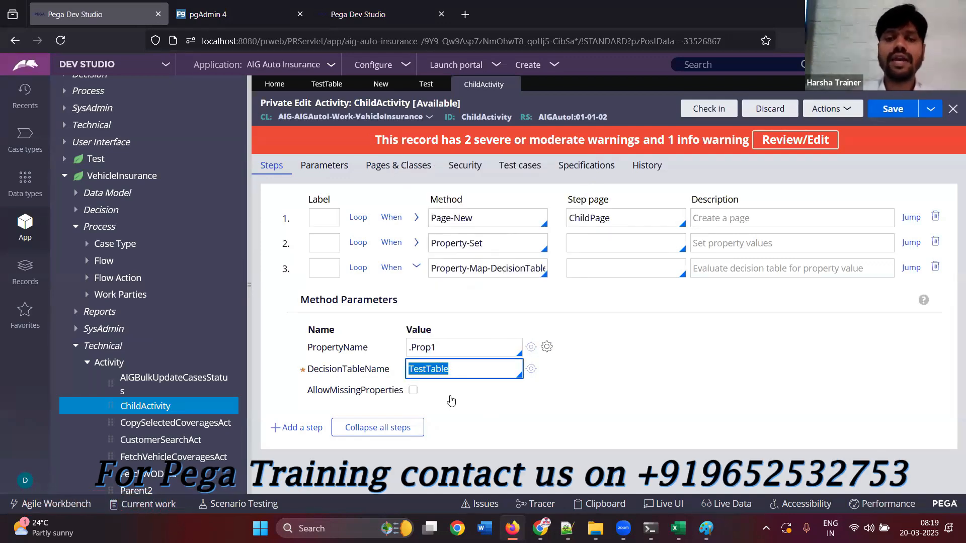
pyautogui.moveTo(444, 352); pyautogui.dragTo(379, 354)
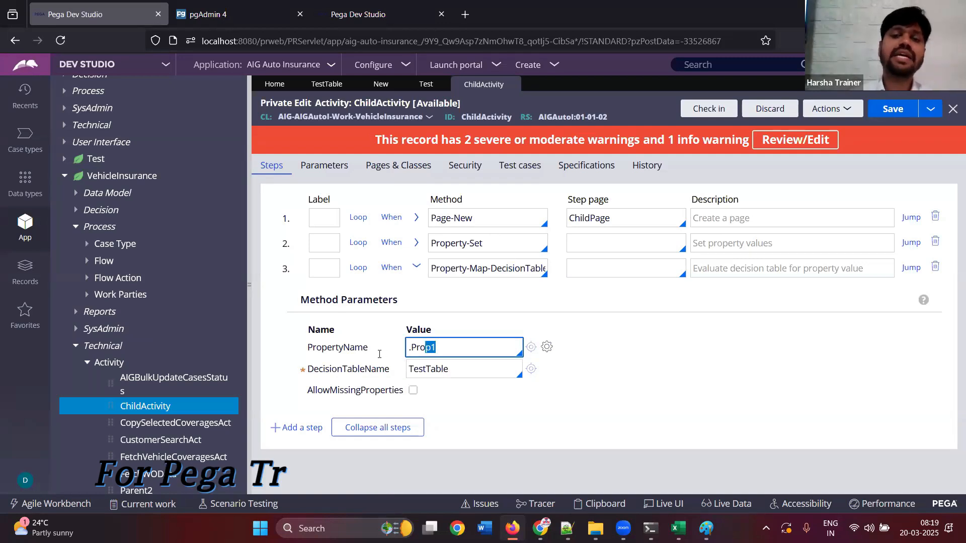
pyautogui.click(438, 394)
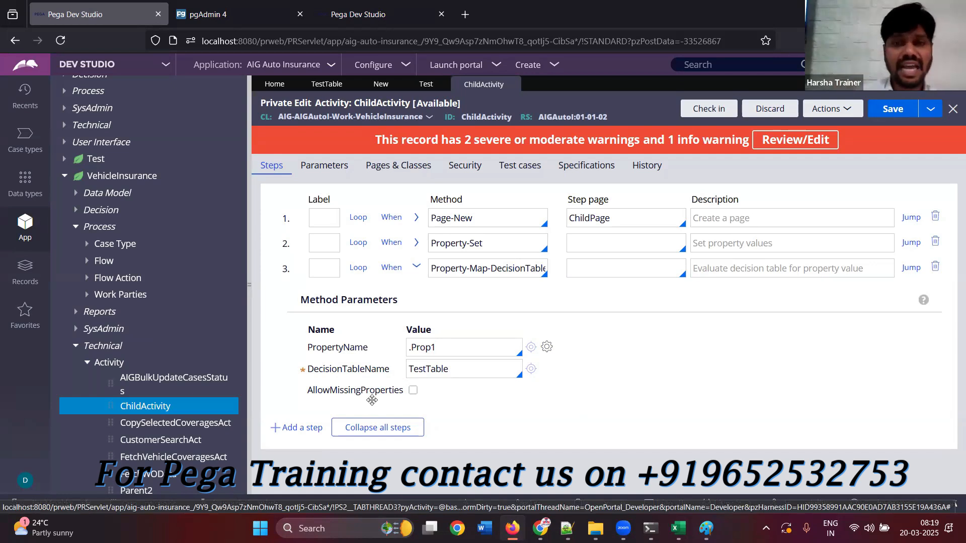
pyautogui.click(435, 347)
pyautogui.doubleClick(447, 366)
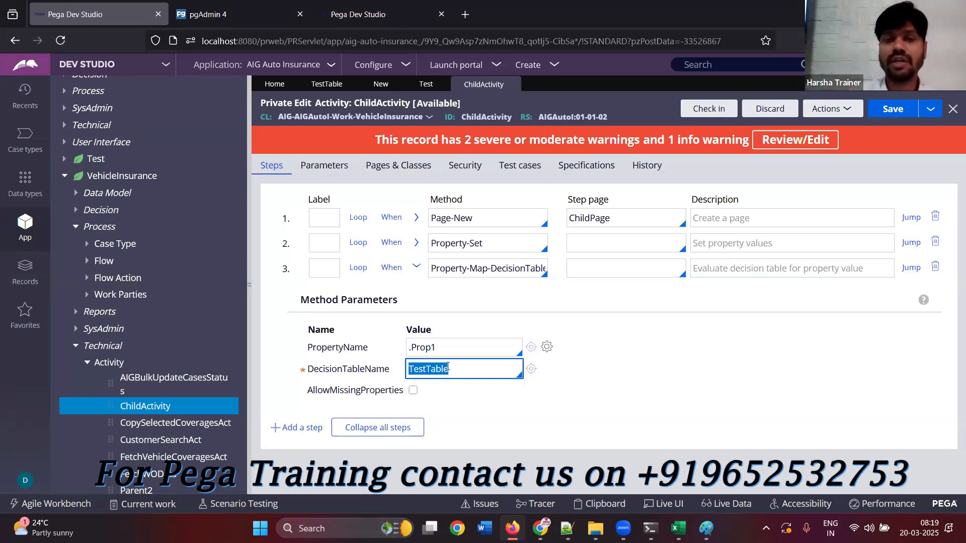
pyautogui.click(413, 392)
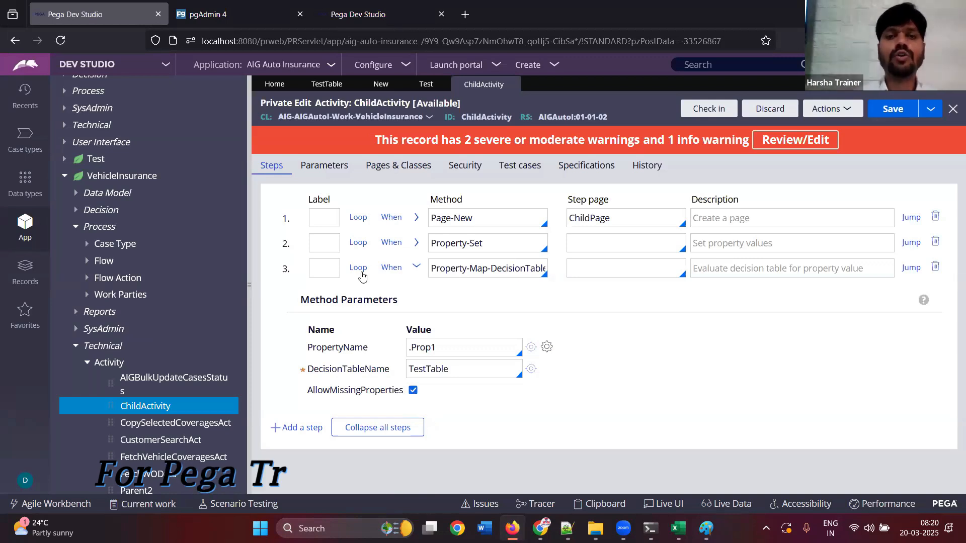
pyautogui.click(381, 88)
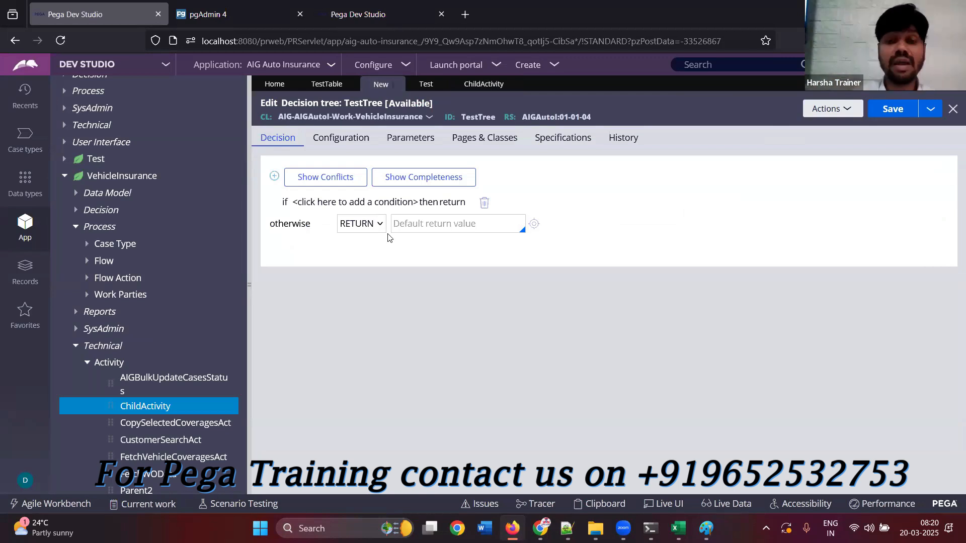
# Switch to the class notes in Notepad++ and write an If(age>25) block with empty braces below the Decision Tree line
pyautogui.hotkey('alt', 'Tab')
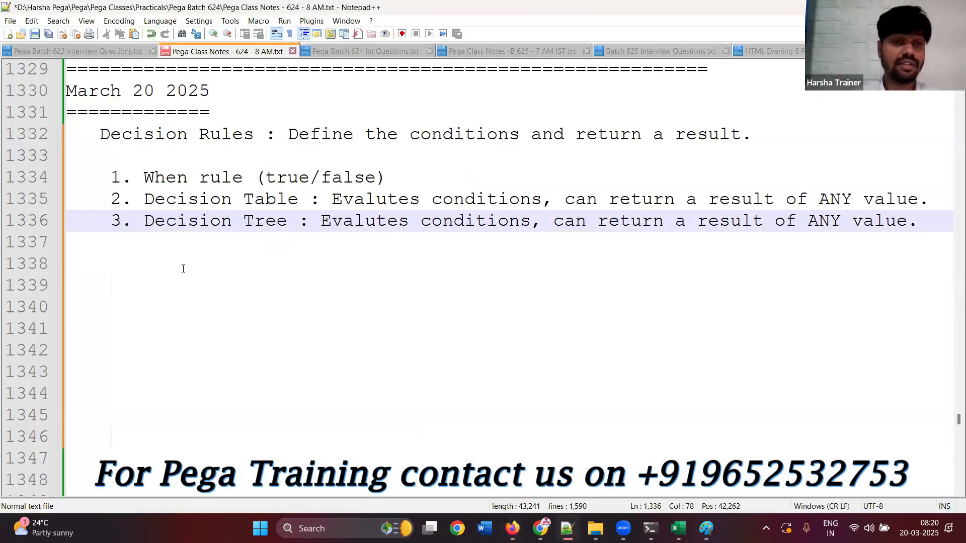
pyautogui.click(183, 268)
pyautogui.write('If(')
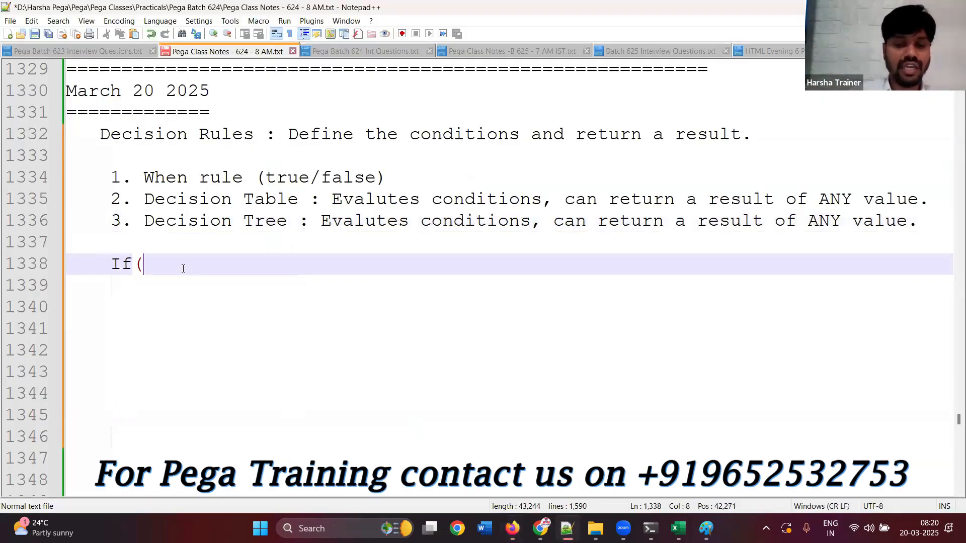
pyautogui.write('age>25')
pyautogui.press('Return')
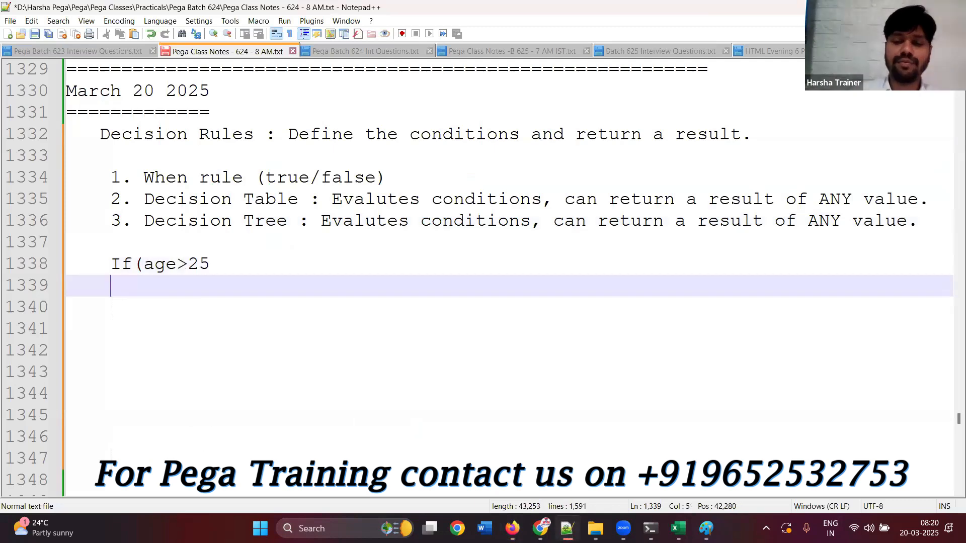
pyautogui.press('BackSpace')
pyautogui.press('BackSpace')
pyautogui.press('BackSpace')
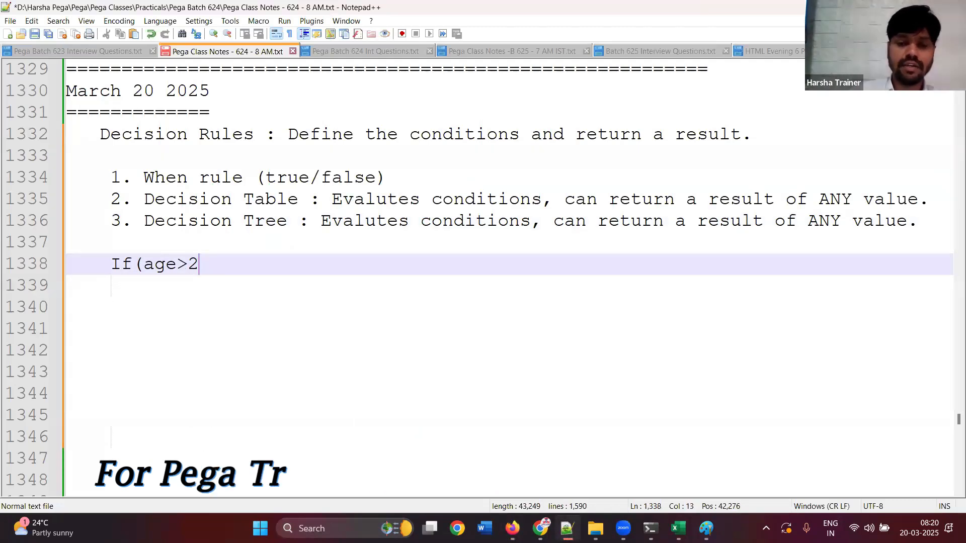
pyautogui.write('5)')
pyautogui.press('Return')
pyautogui.write('{')
pyautogui.press('Return')
pyautogui.write('}')
pyautogui.press('Up')
pyautogui.press('Return')
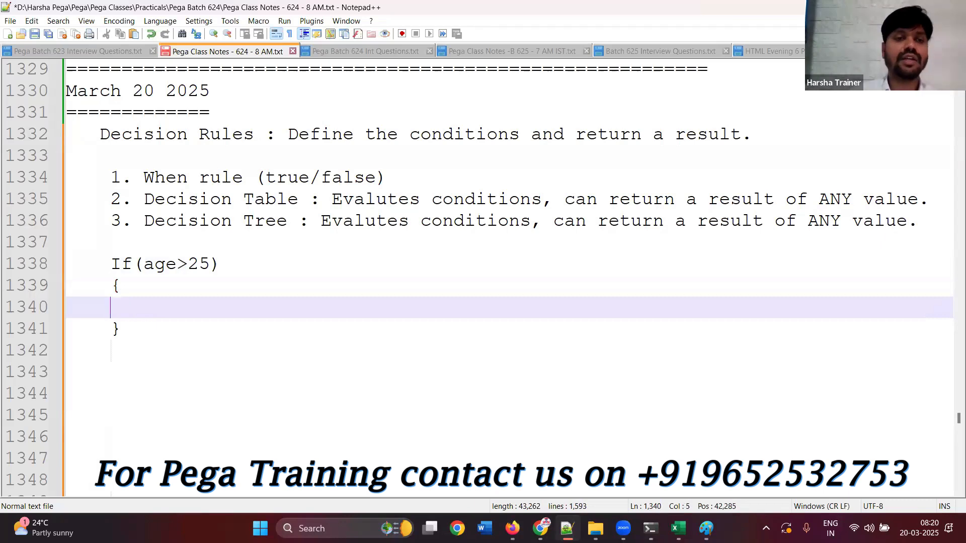
# Add a second, empty if() block below the first one and begin a third if
pyautogui.click(153, 324)
pyautogui.press('Return')
pyautogui.write('else')
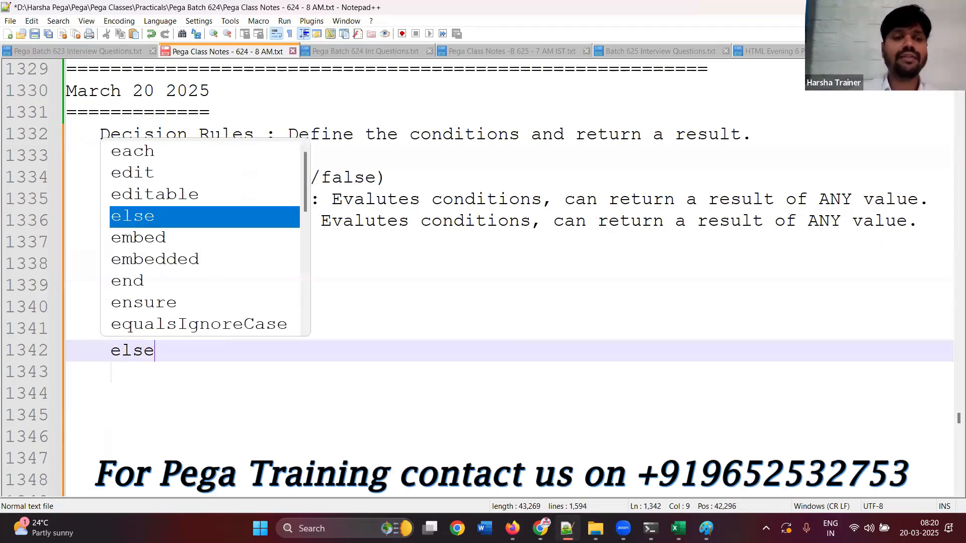
pyautogui.press('BackSpace')
pyautogui.press('BackSpace')
pyautogui.press('BackSpace')
pyautogui.press('BackSpace')
pyautogui.write('if')
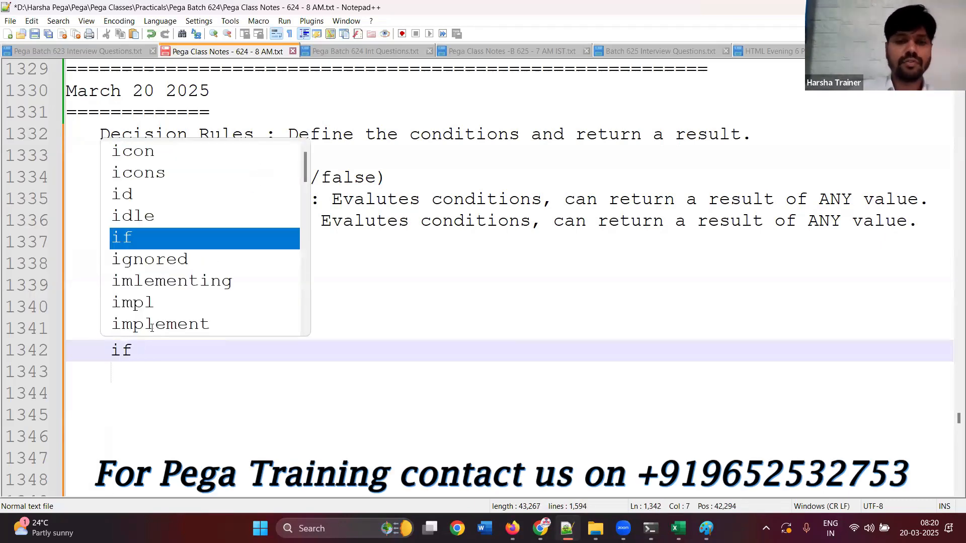
pyautogui.write('()')
pyautogui.press('Return')
pyautogui.write('{')
pyautogui.press('Return')
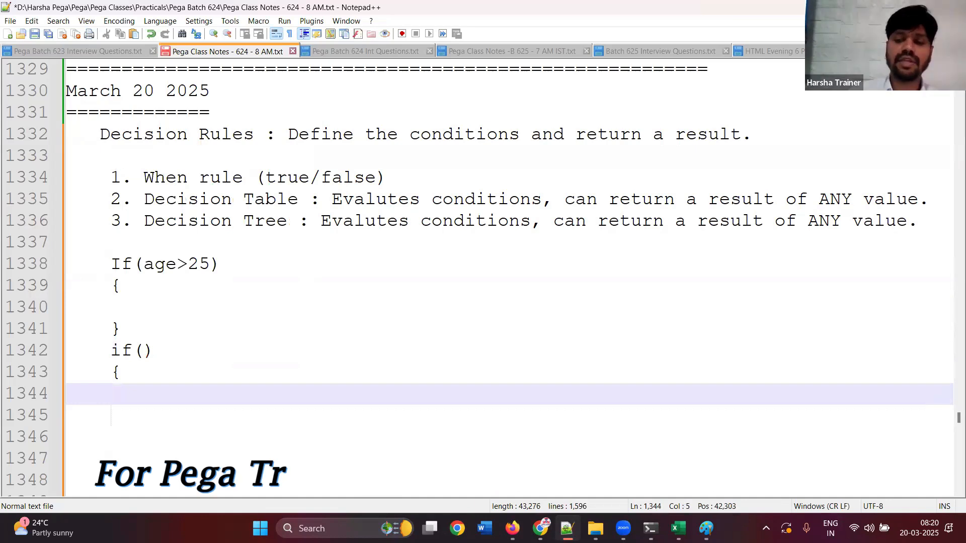
pyautogui.write('}')
pyautogui.press('Return')
pyautogui.write('if')
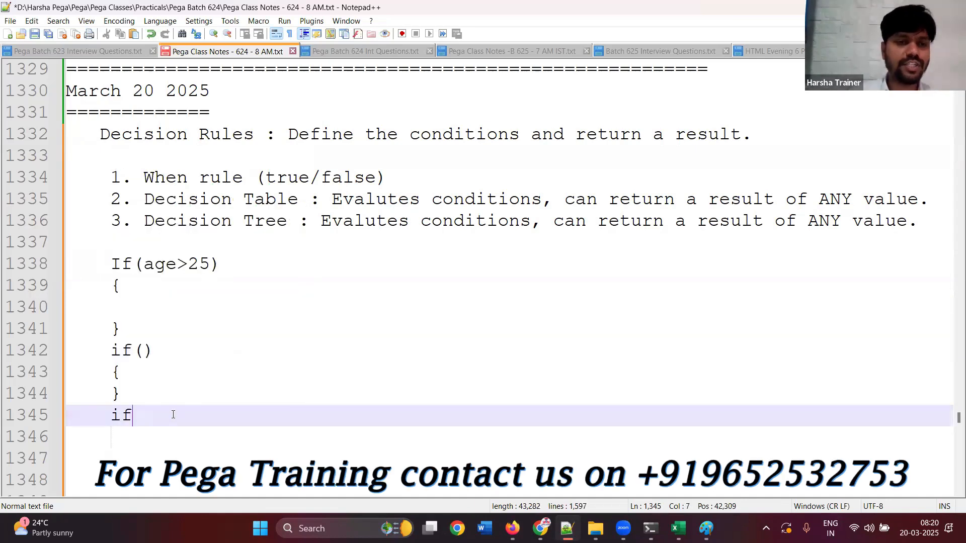
# Delete the sample if blocks from the notes and switch back to the TestTree rule in Pega Dev Studio
pyautogui.moveTo(172, 414); pyautogui.dragTo(93, 264)
pyautogui.press('Delete')
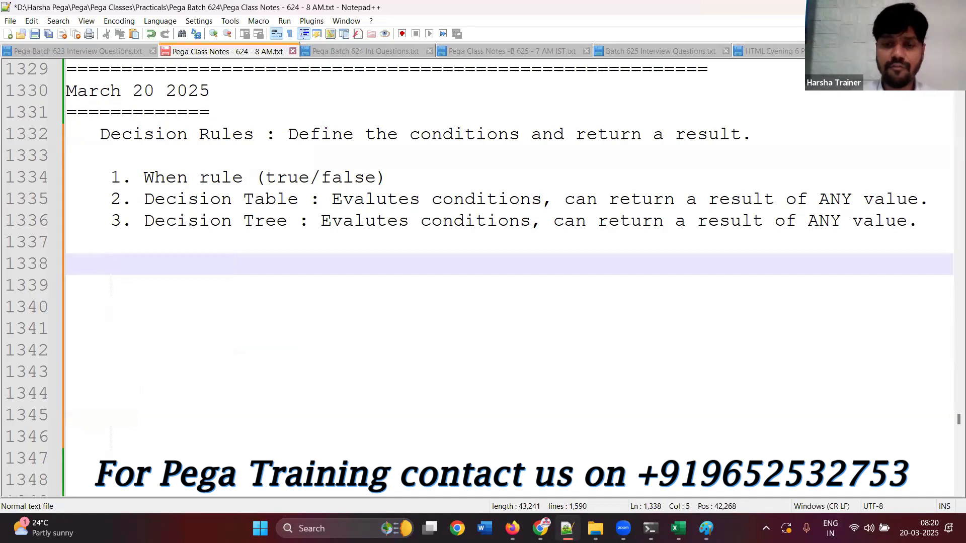
pyautogui.click(512, 528)
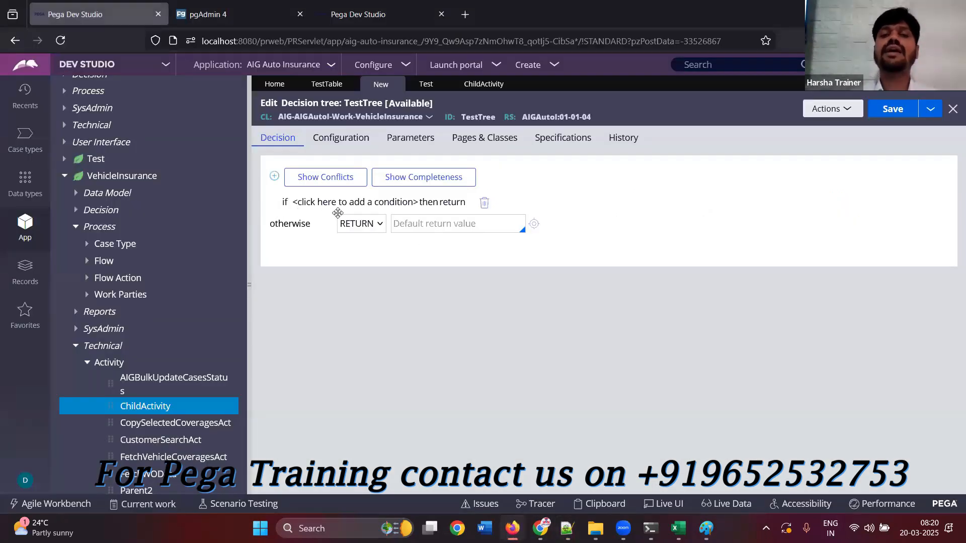
# Define TestTree's first condition as .Age >= 21 with the action continue
pyautogui.click(380, 203)
pyautogui.write('.Age')
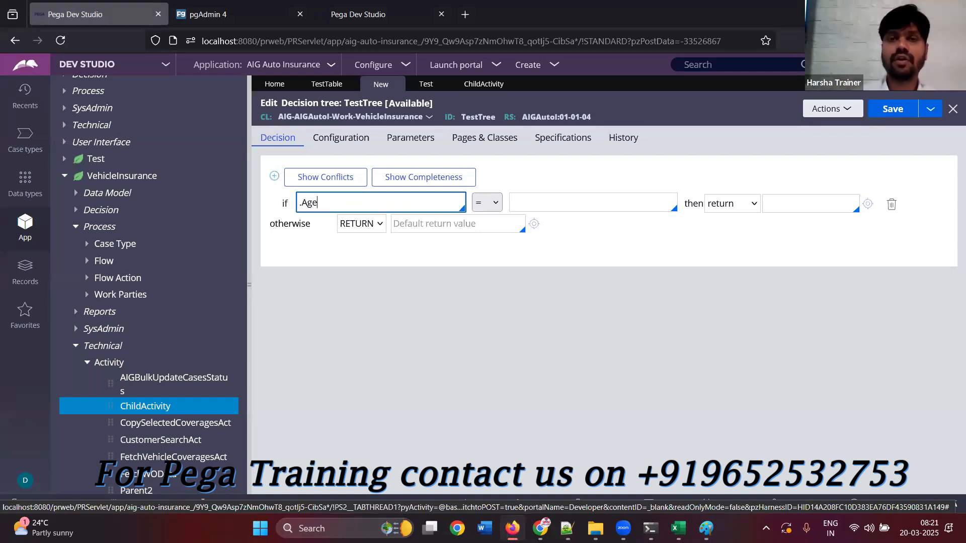
pyautogui.click(486, 203)
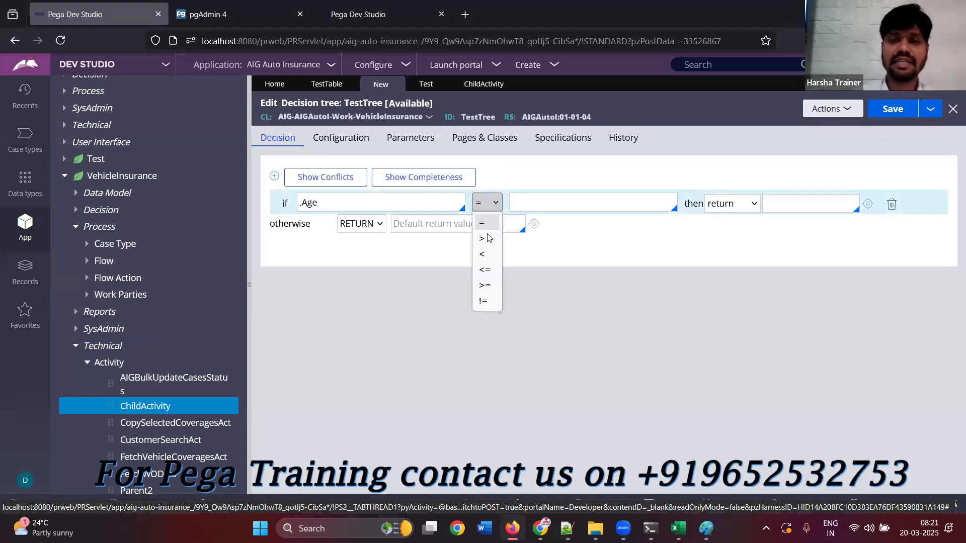
pyautogui.click(484, 285)
pyautogui.click(524, 208)
pyautogui.write('21')
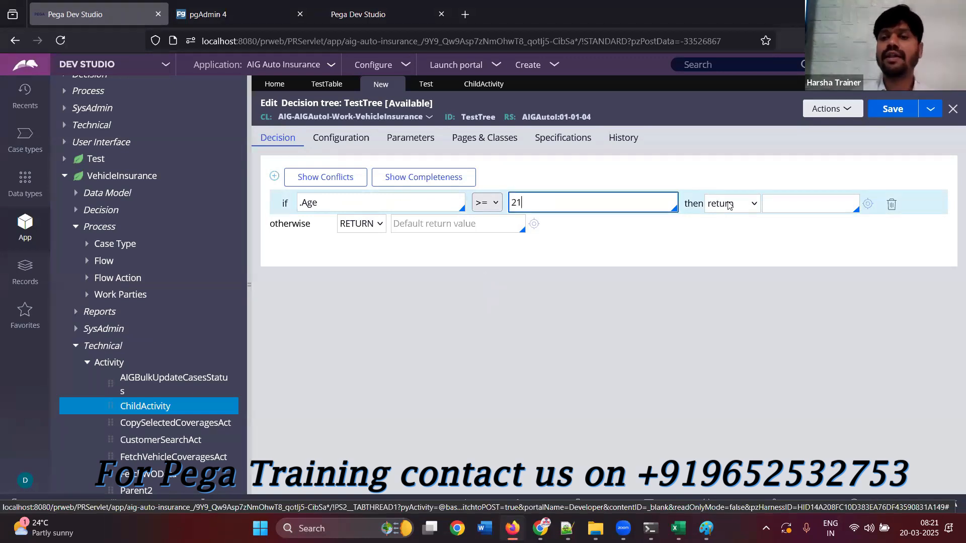
pyautogui.click(730, 204)
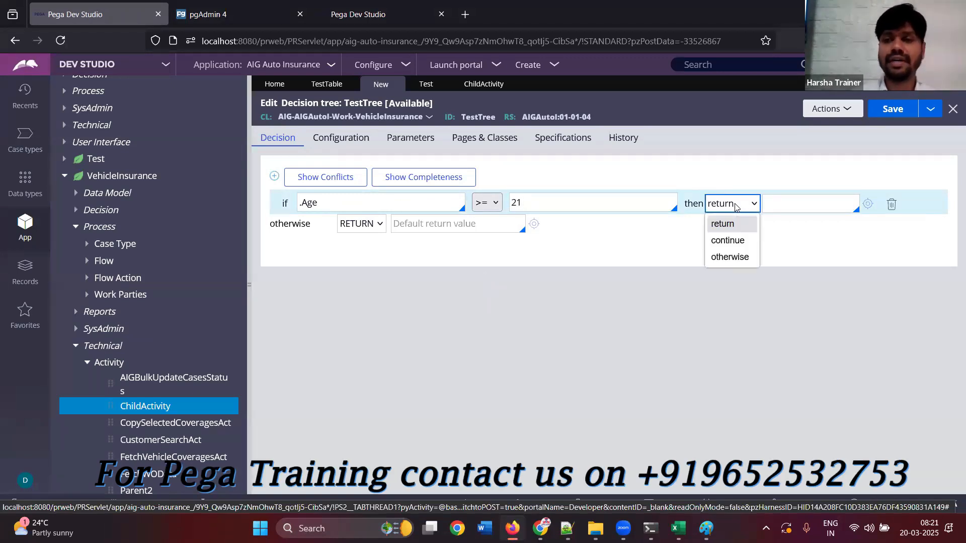
pyautogui.click(728, 241)
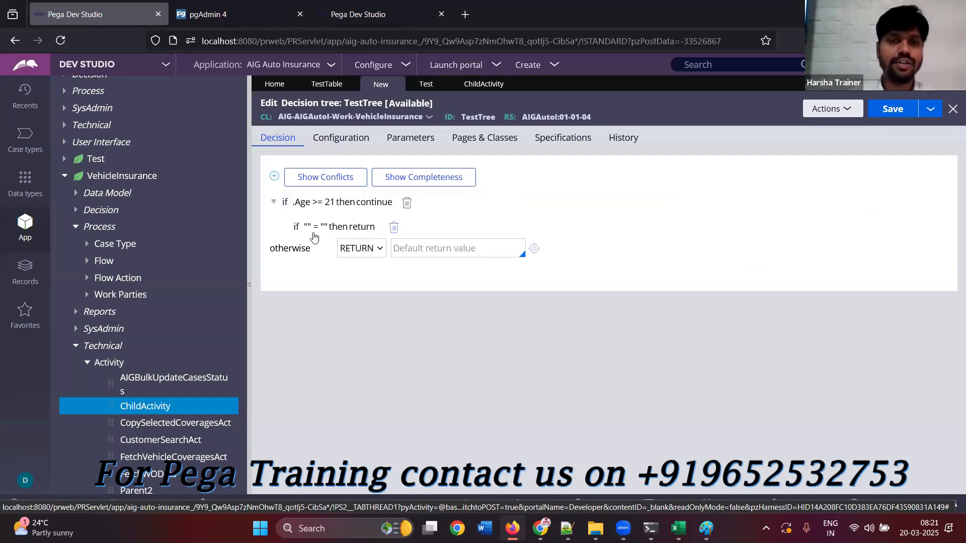
# Define the nested condition under .Age >= 21 as .Age <= 40, returning 5
pyautogui.click(310, 232)
pyautogui.click(327, 203)
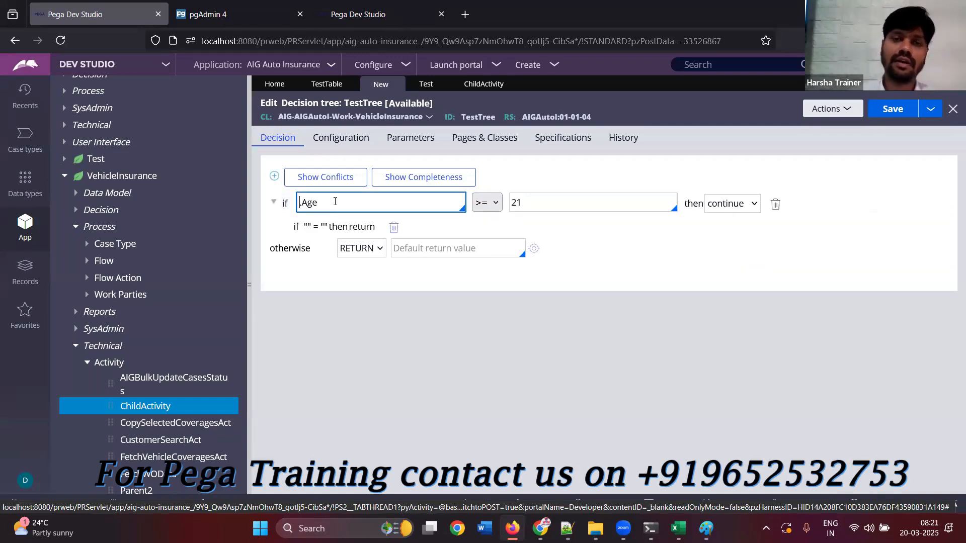
pyautogui.click(322, 229)
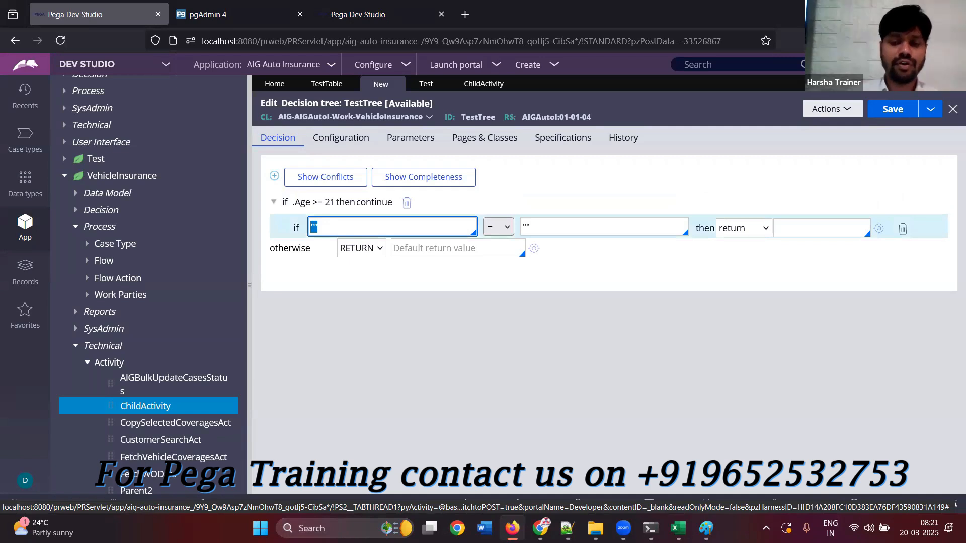
pyautogui.write('.Age')
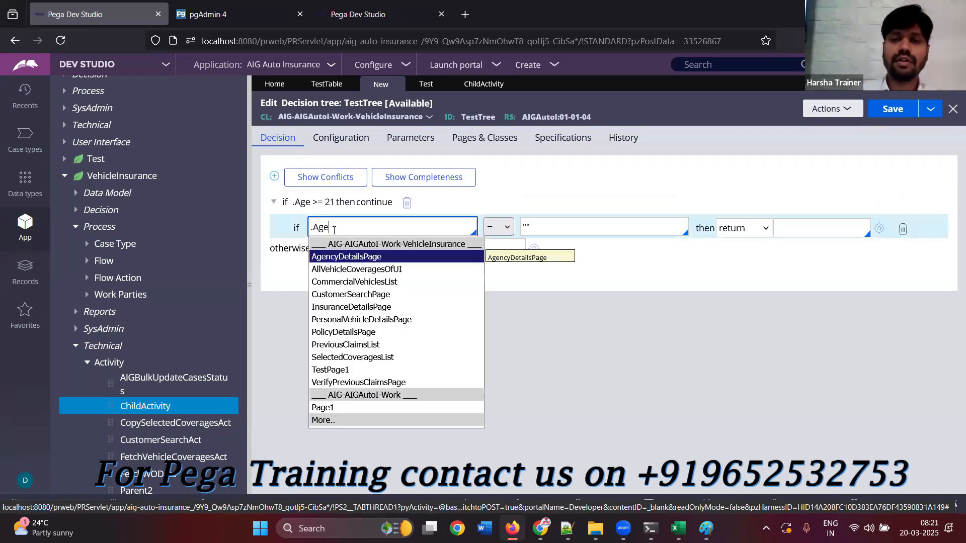
pyautogui.click(512, 230)
pyautogui.click(504, 226)
pyautogui.click(496, 293)
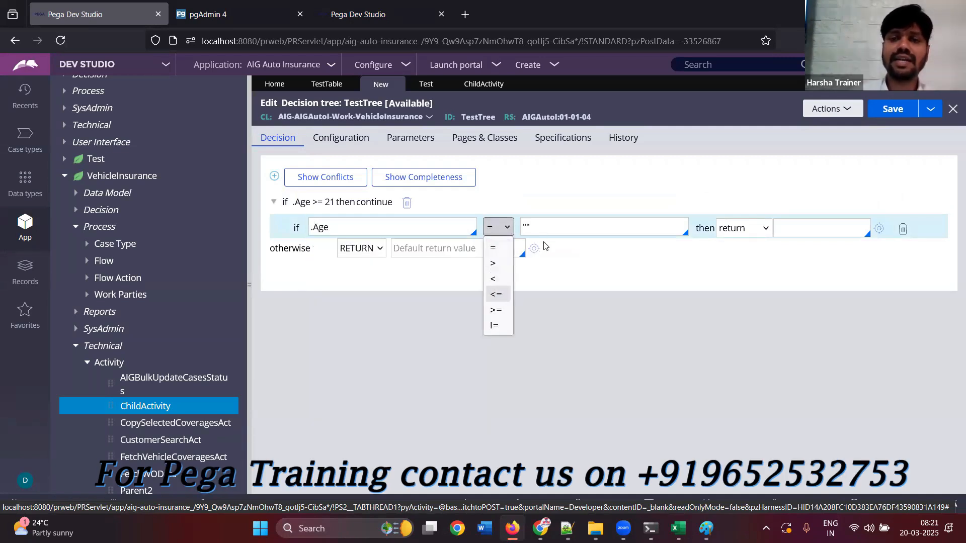
pyautogui.click(539, 227)
pyautogui.write('40')
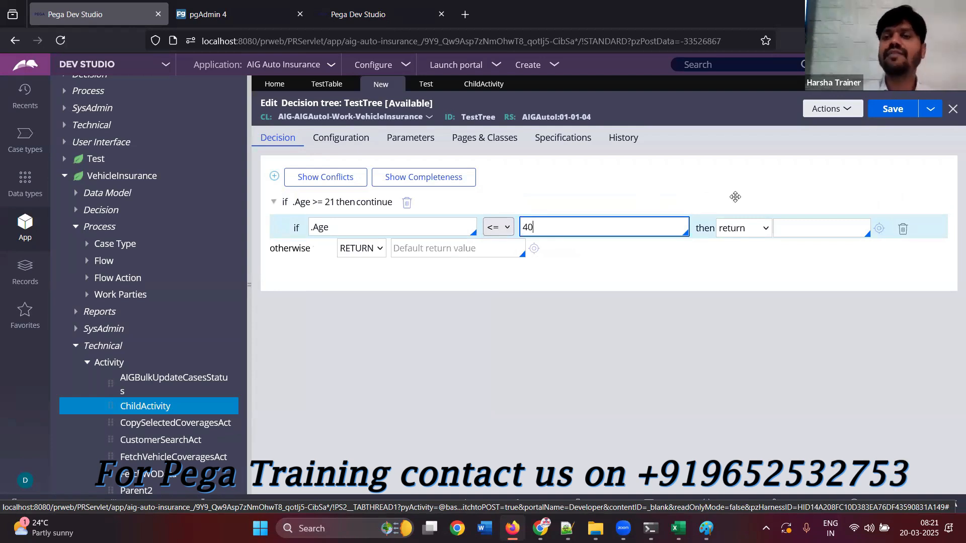
pyautogui.click(836, 229)
pyautogui.write('5')
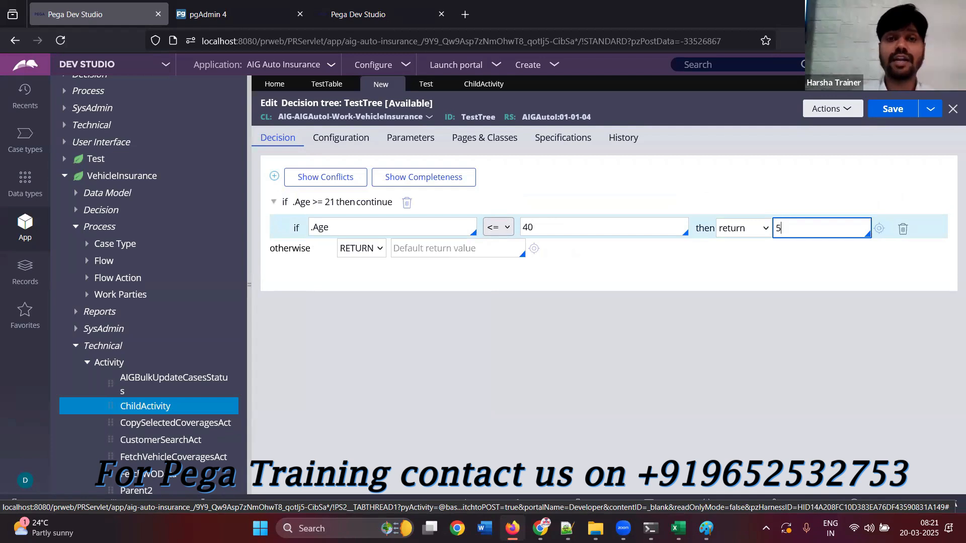
pyautogui.click(598, 262)
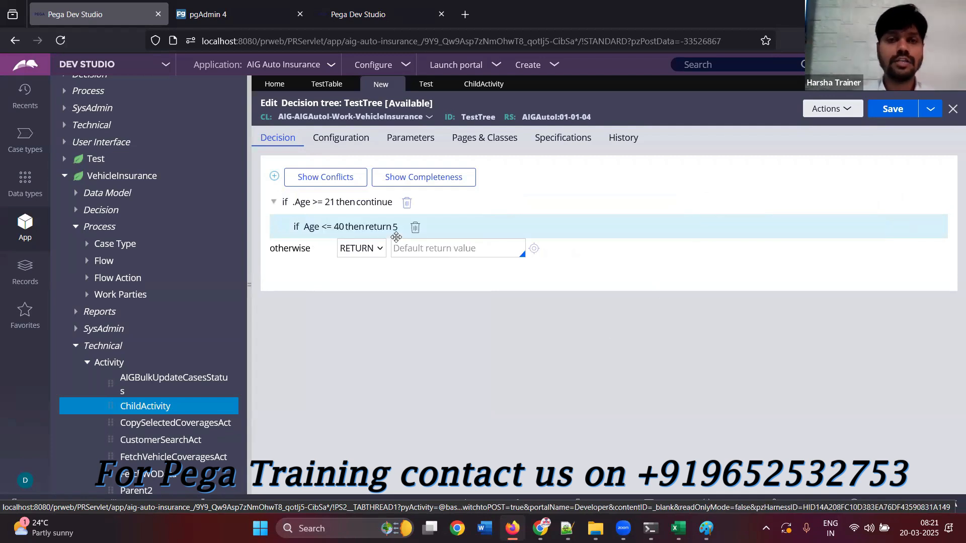
# Add a condition .Gender = Male returning 5 at the same level as the .Age <= 40 condition
pyautogui.click(322, 230)
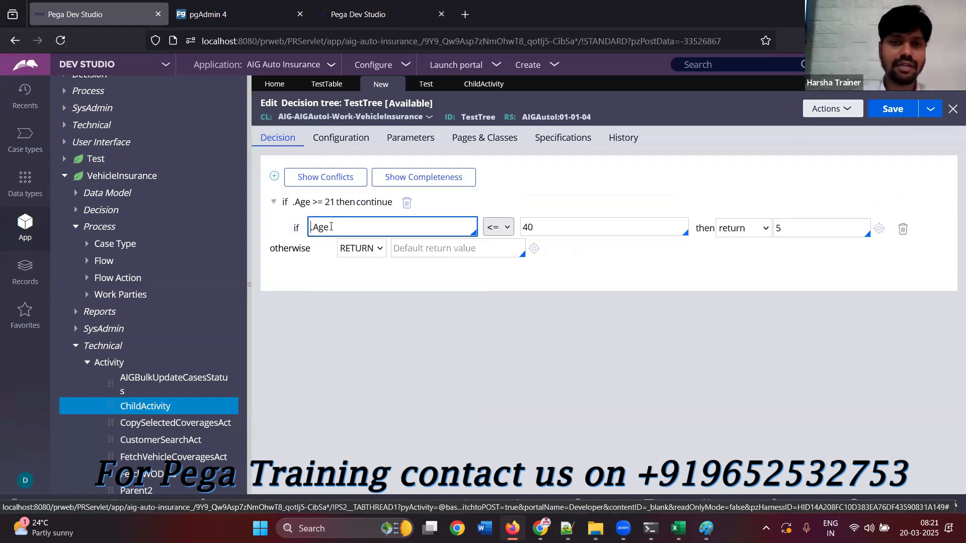
pyautogui.click(274, 176)
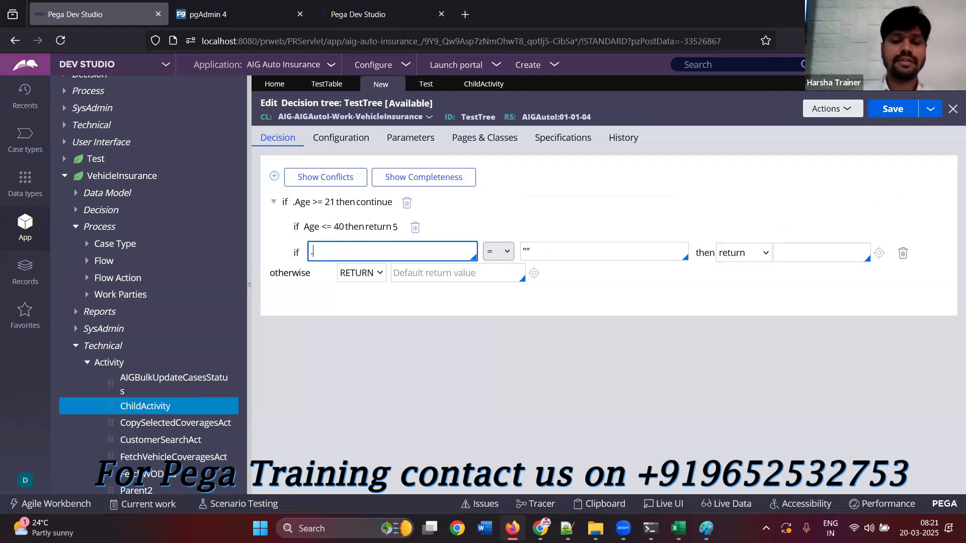
pyautogui.write('GE')
pyautogui.press('BackSpace')
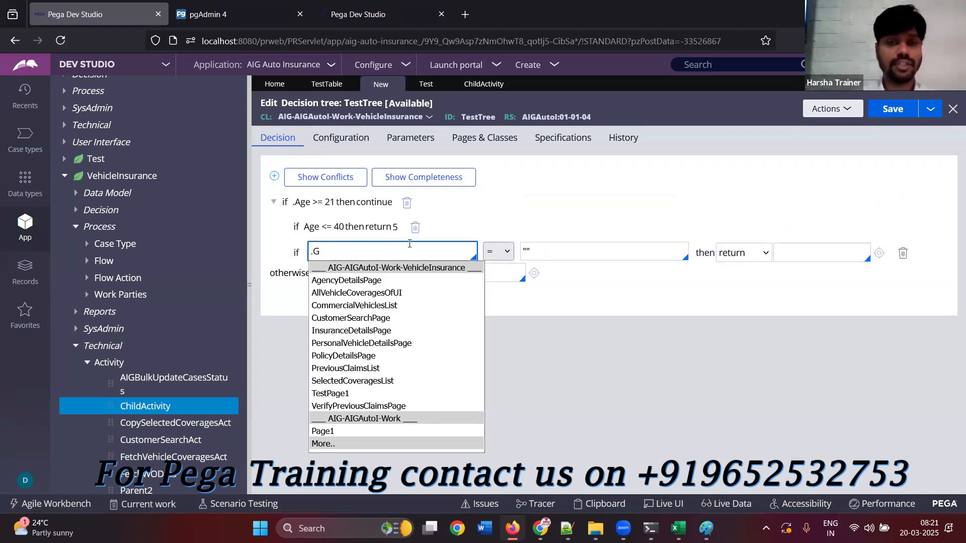
pyautogui.write('ender')
pyautogui.press('Tab')
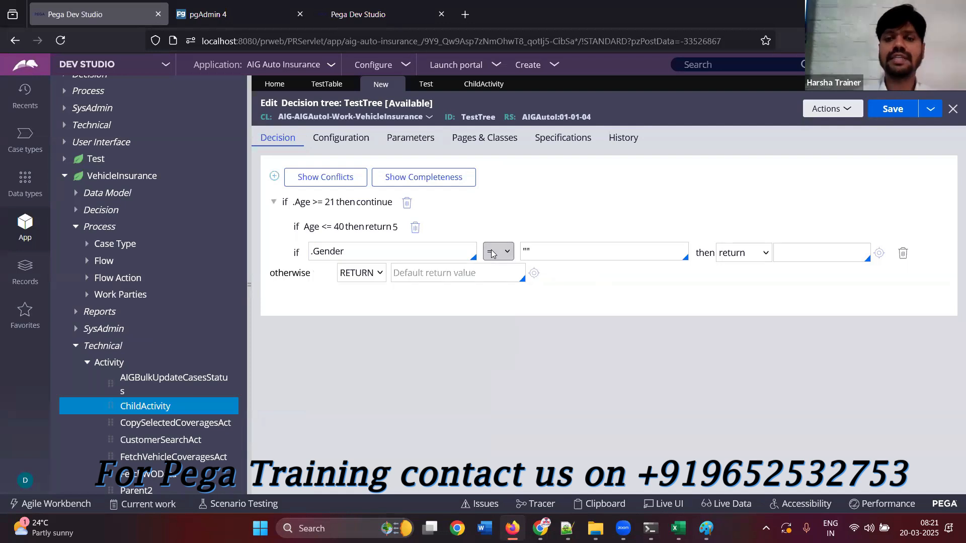
pyautogui.click(550, 251)
pyautogui.write('Male')
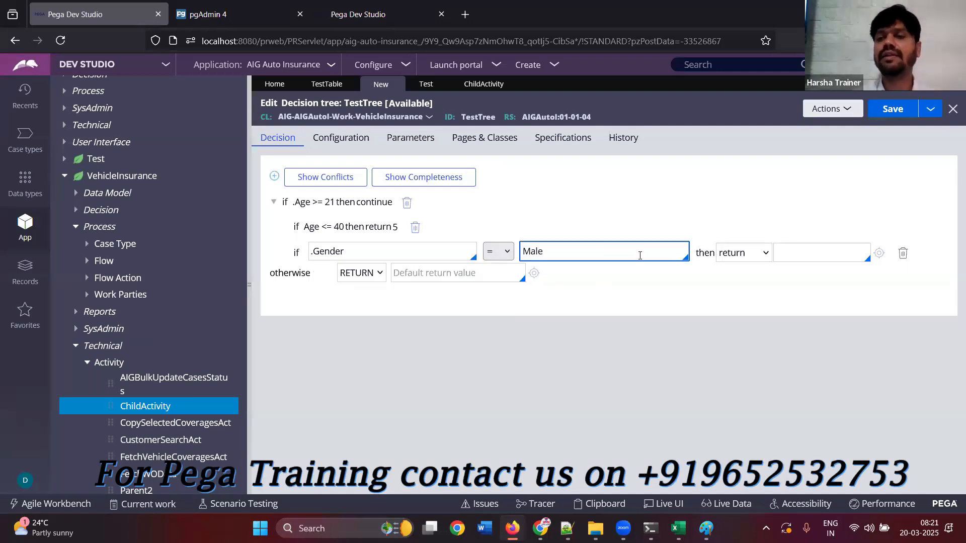
pyautogui.click(796, 259)
pyautogui.write('5')
# Change the .Age <= 40 condition's action to continue and delete the sibling Gender = Male condition
pyautogui.click(386, 227)
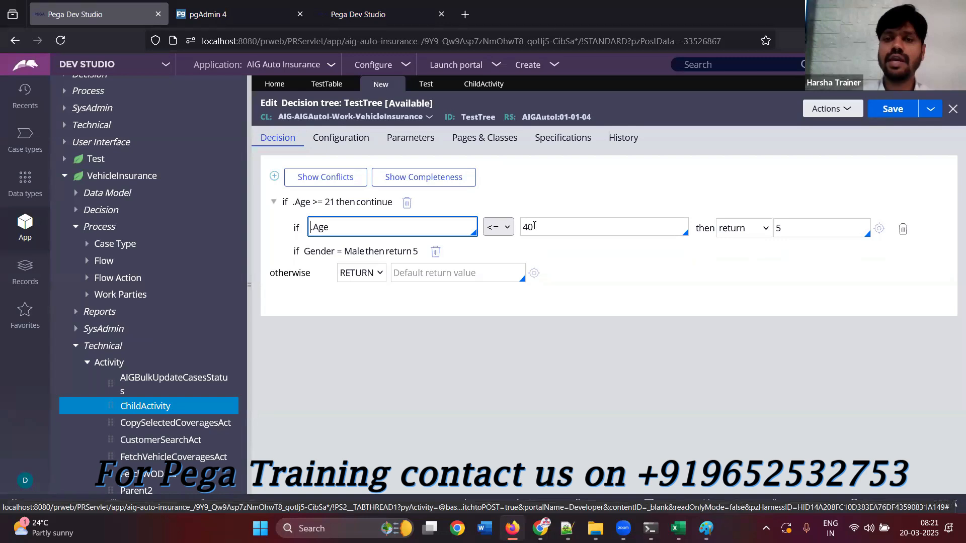
pyautogui.click(731, 232)
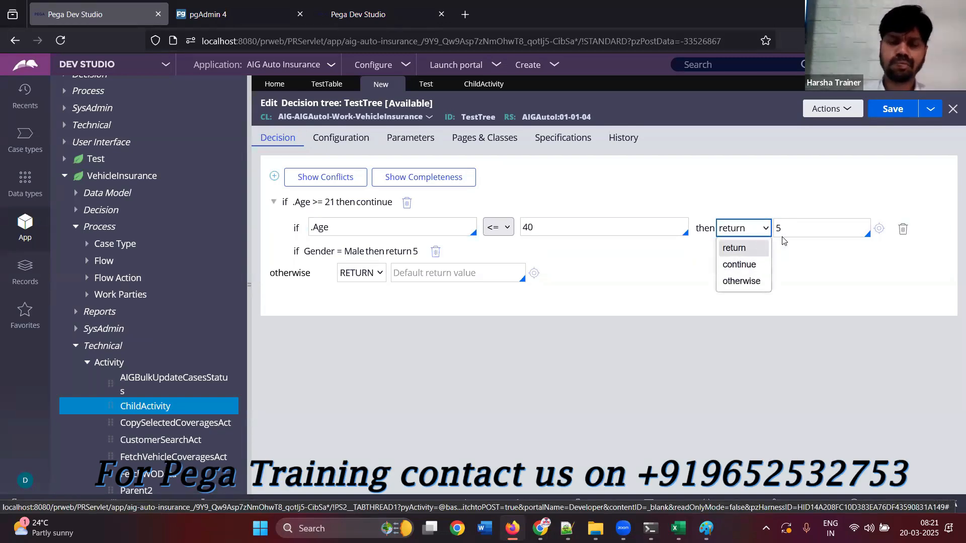
pyautogui.click(739, 265)
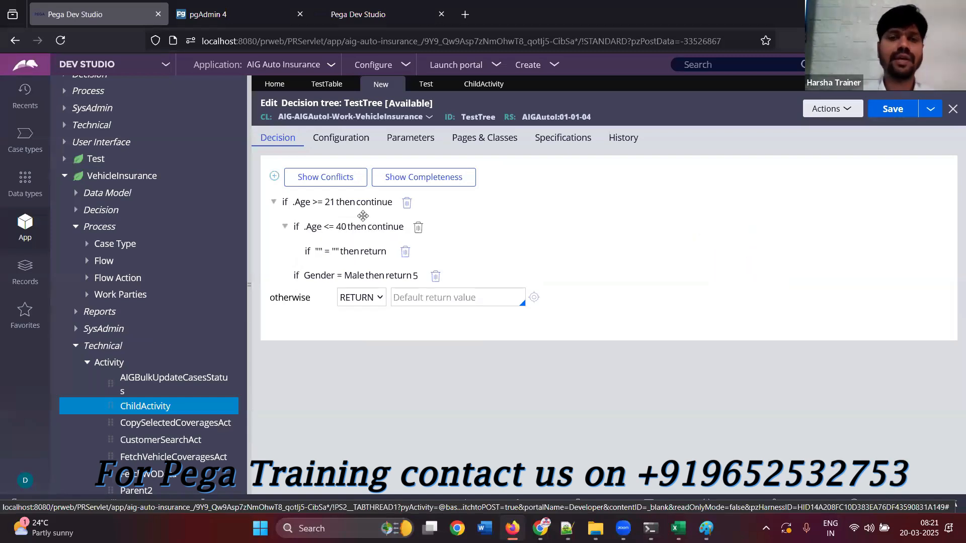
pyautogui.click(311, 253)
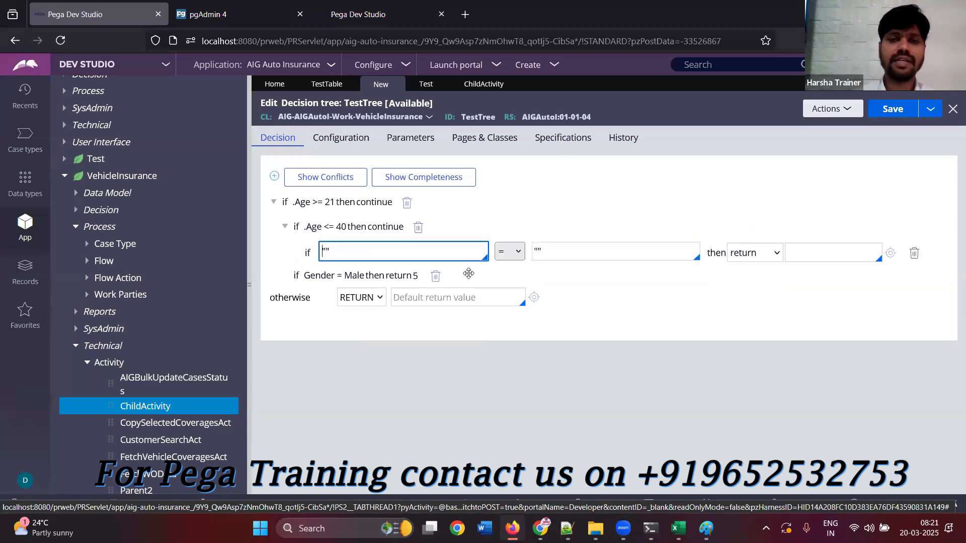
pyautogui.click(436, 276)
# Set the property of the empty condition nested under .Age <= 40 to .Gender
pyautogui.click(354, 250)
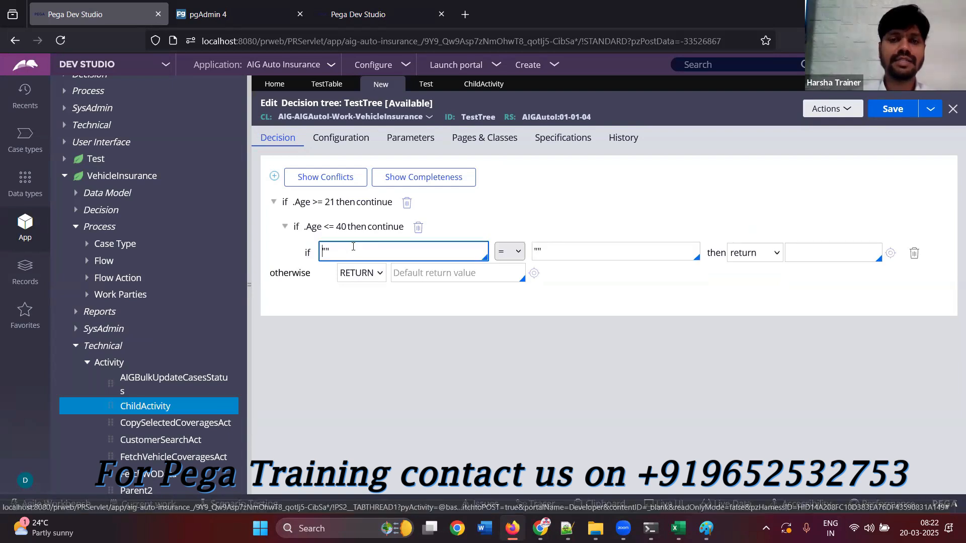
pyautogui.hotkey('ctrl', 'a')
pyautogui.write('.Age')
pyautogui.press('BackSpace')
pyautogui.press('BackSpace')
pyautogui.press('BackSpace')
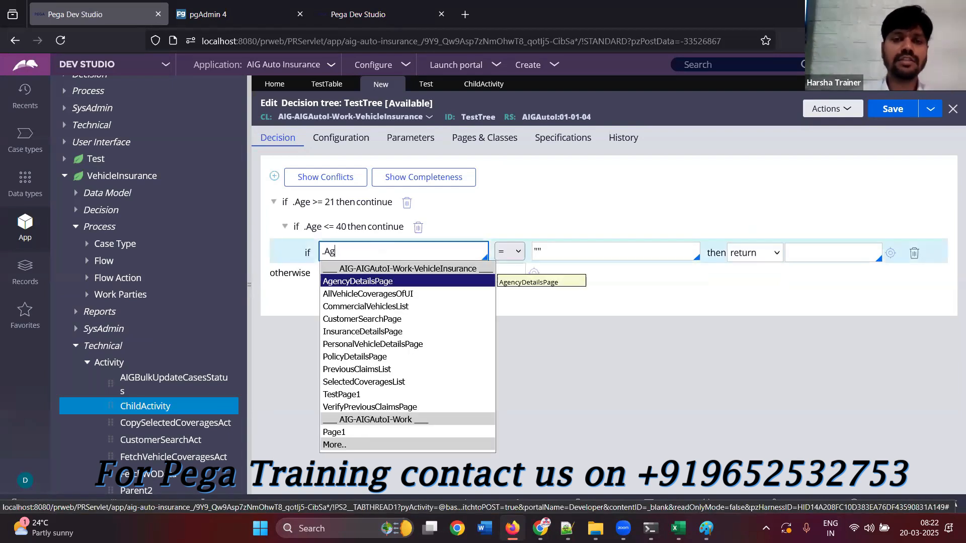
pyautogui.write('Gebnder')
pyautogui.press('BackSpace')
pyautogui.press('BackSpace')
pyautogui.press('BackSpace')
pyautogui.press('BackSpace')
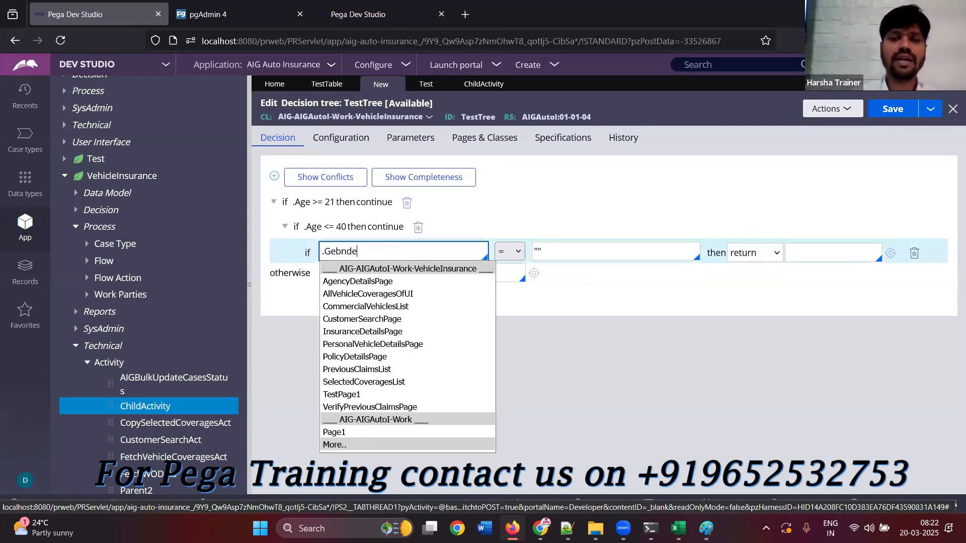
pyautogui.press('BackSpace')
pyautogui.write('nder')
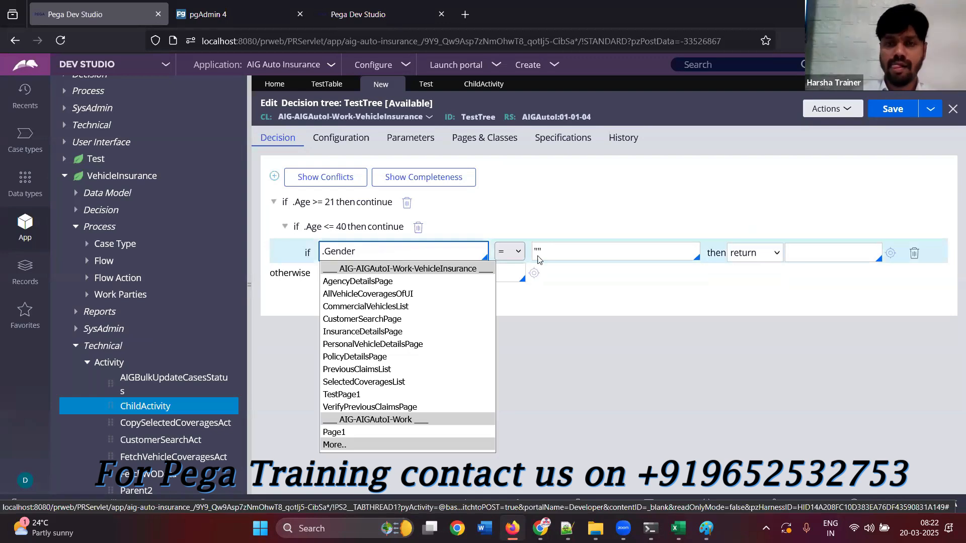
# Complete the nested .Gender condition with the comparison value Male and the return value 5
pyautogui.click(545, 257)
pyautogui.hotkey('ctrl', 'a')
pyautogui.write('Male')
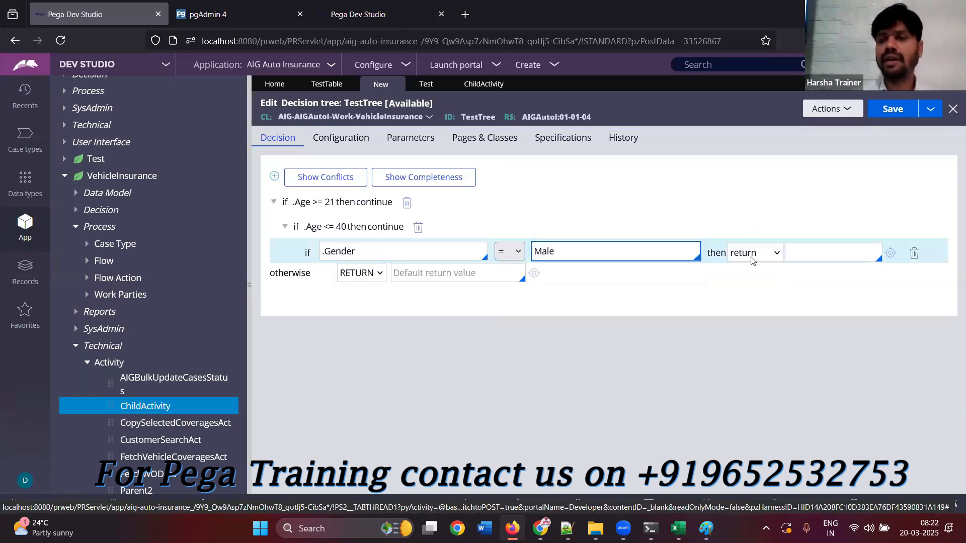
pyautogui.click(809, 253)
pyautogui.write('5')
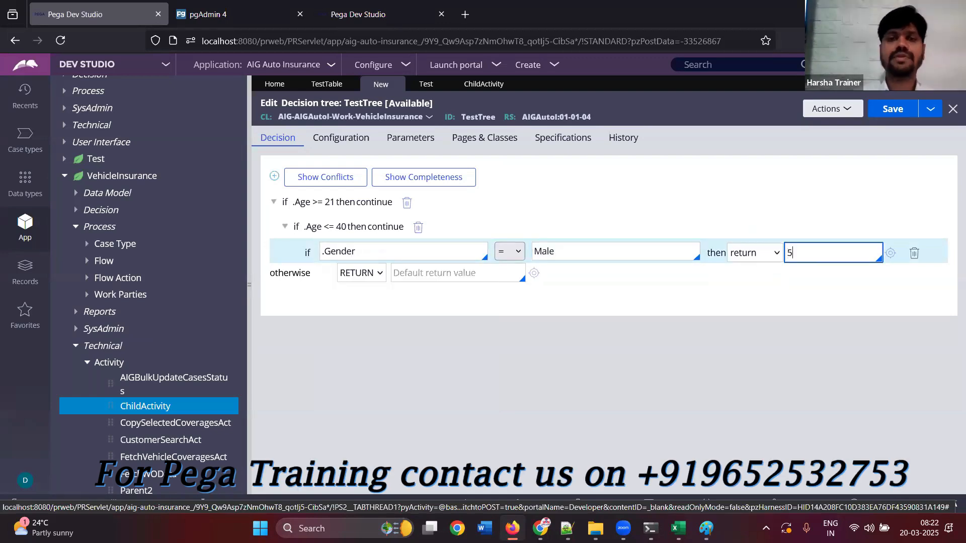
pyautogui.click(727, 330)
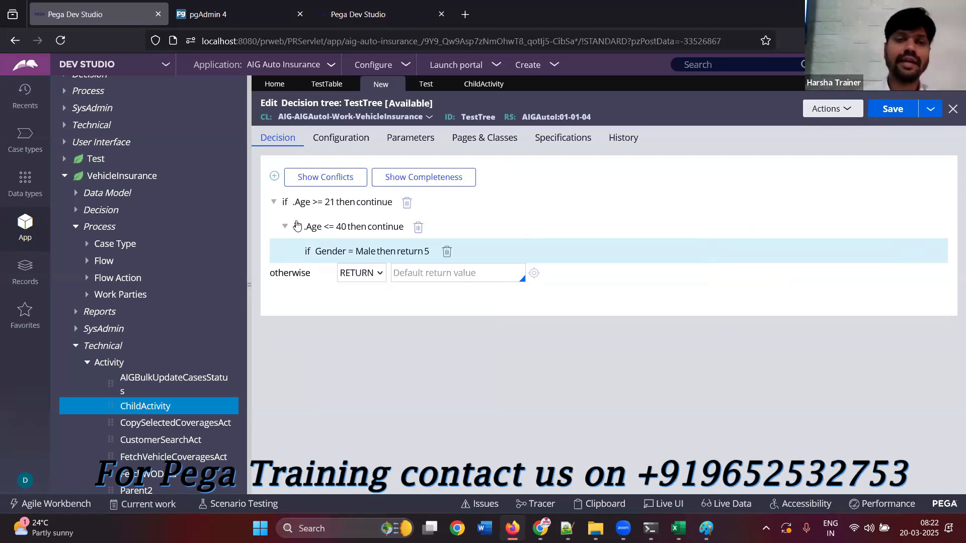
# Add a new top-level condition below the .Age >= 21 branch and choose DateOfBirth as its property
pyautogui.click(295, 208)
pyautogui.click(274, 177)
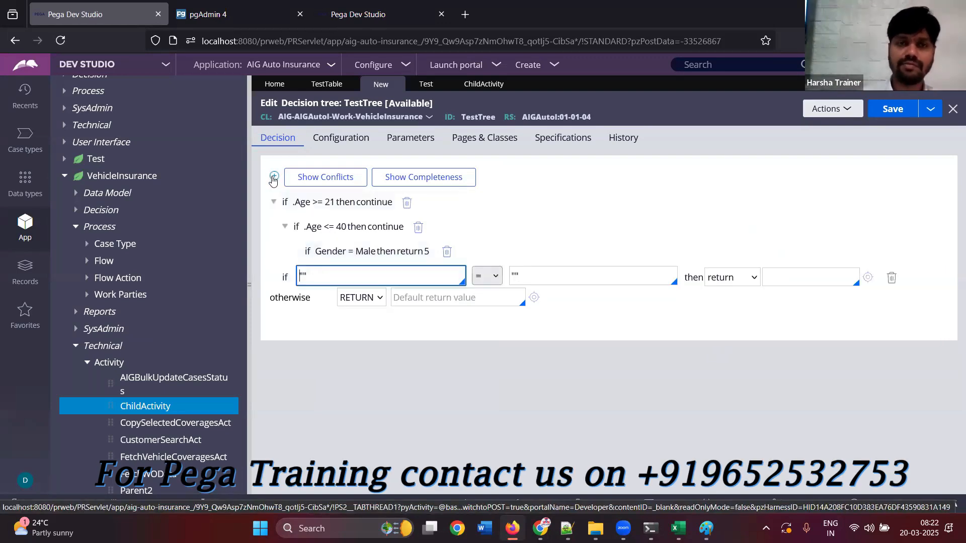
pyautogui.moveTo(330, 276); pyautogui.dragTo(299, 276)
pyautogui.write('.')
pyautogui.click(363, 306)
pyautogui.hotkey('ctrl', 'a')
pyautogui.press('BackSpace')
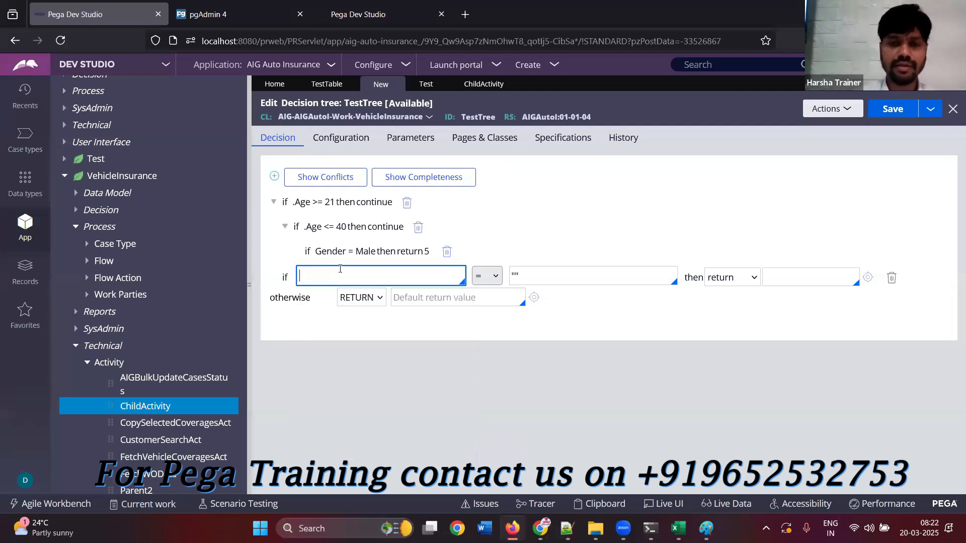
pyautogui.write('.')
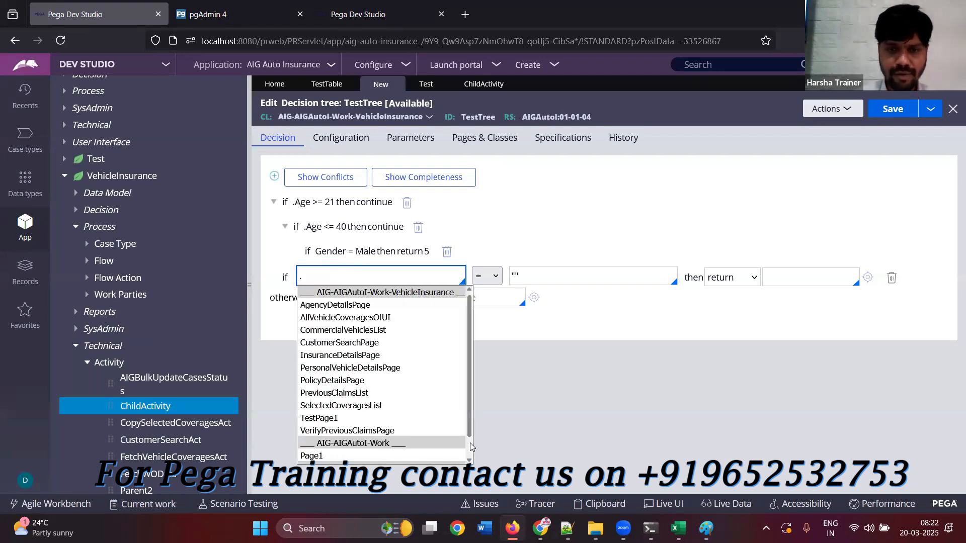
pyautogui.scroll(-2, 470, 443)
pyautogui.click(332, 449)
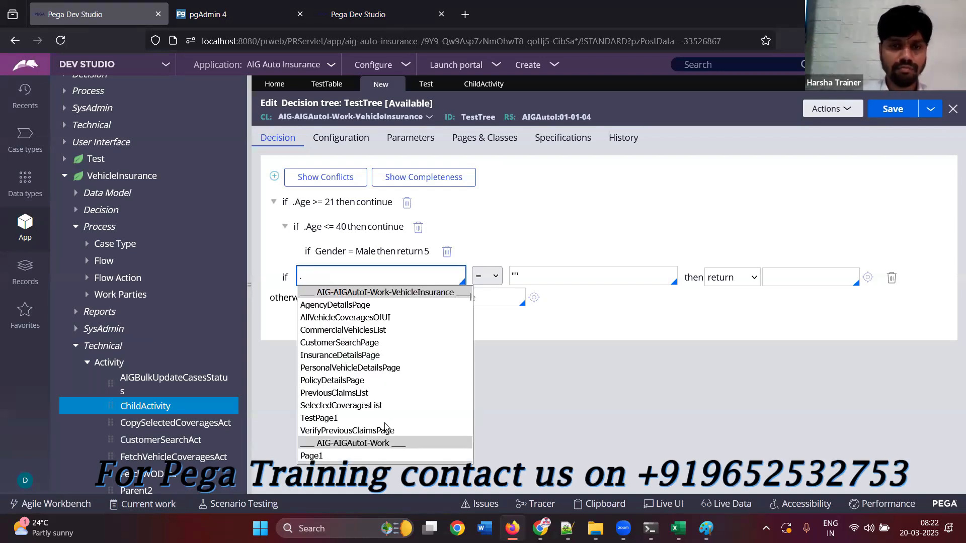
pyautogui.scroll(-3, 470, 425)
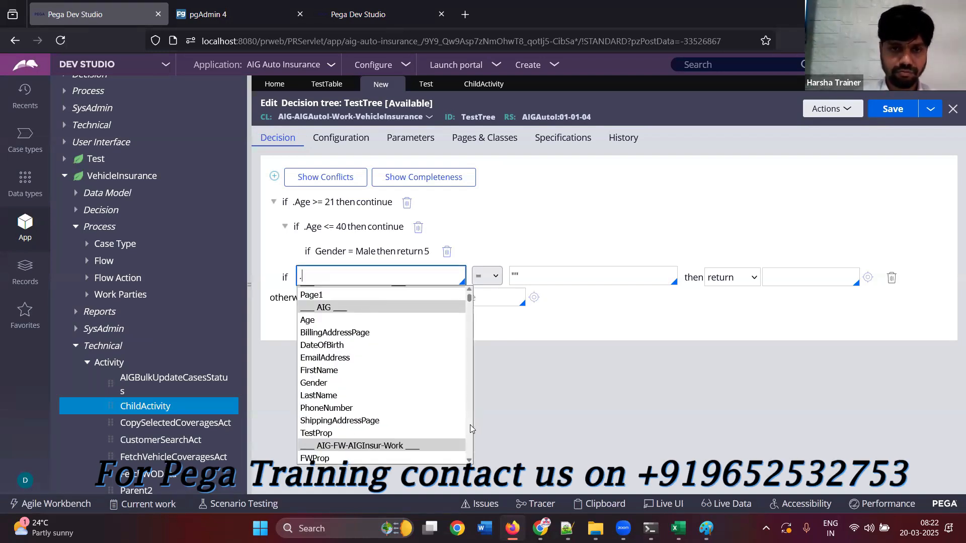
pyautogui.click(339, 346)
# Complete the .DateOfBirth condition as greater than Today, returning "Invalid"
pyautogui.click(491, 275)
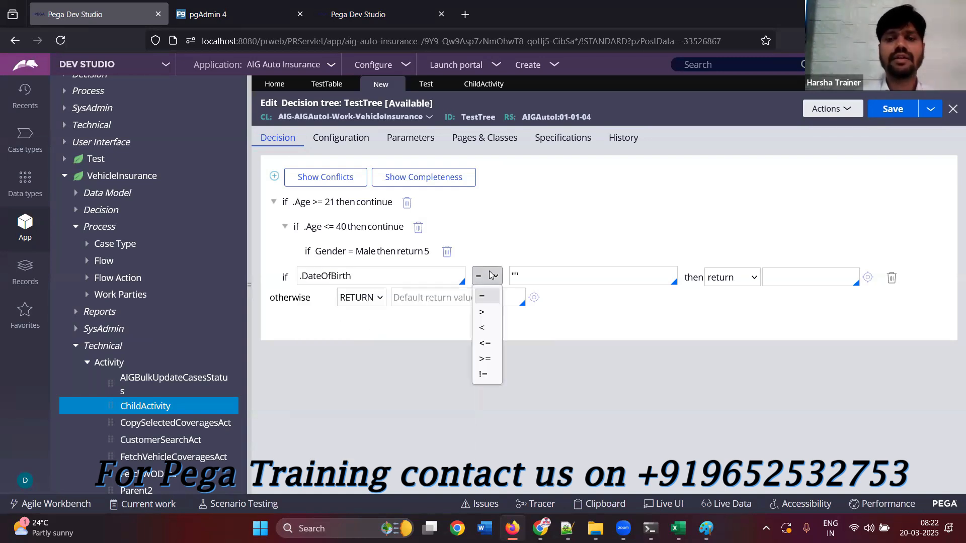
pyautogui.click(488, 315)
pyautogui.moveTo(546, 276); pyautogui.dragTo(484, 276)
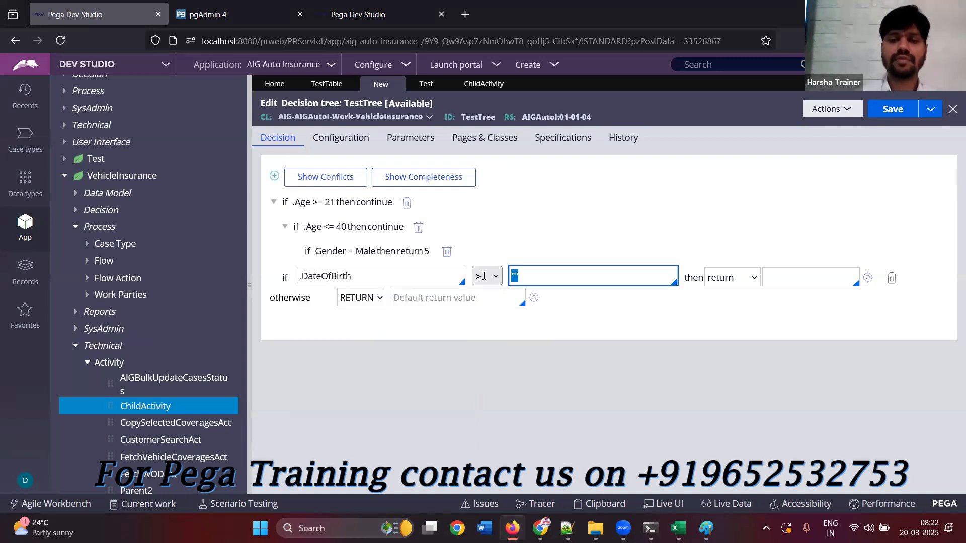
pyautogui.write('Today')
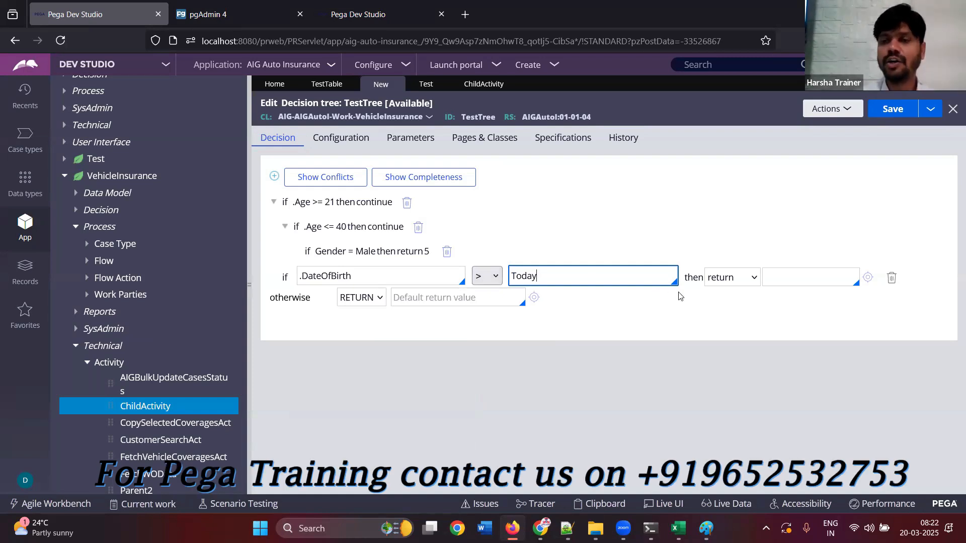
pyautogui.click(789, 272)
pyautogui.write('"')
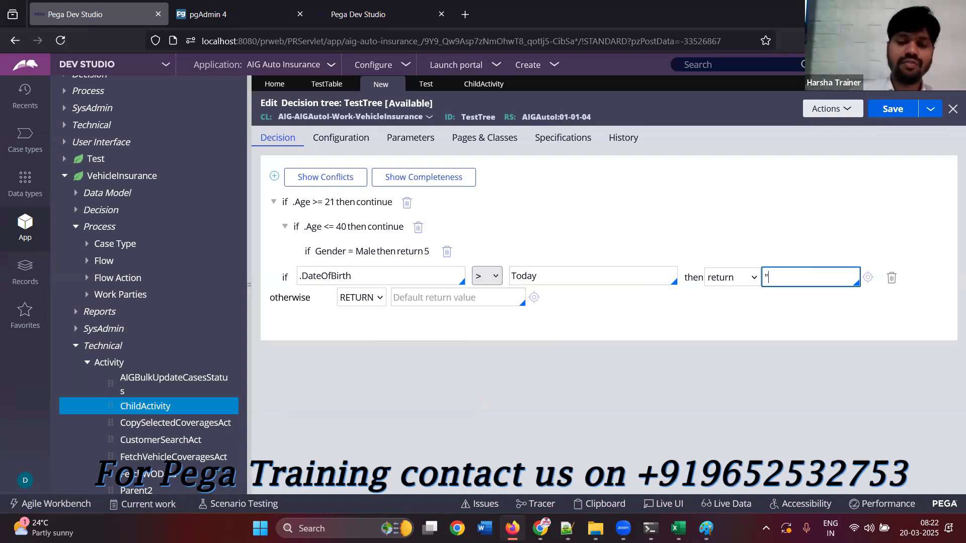
pyautogui.write('Invalid"')
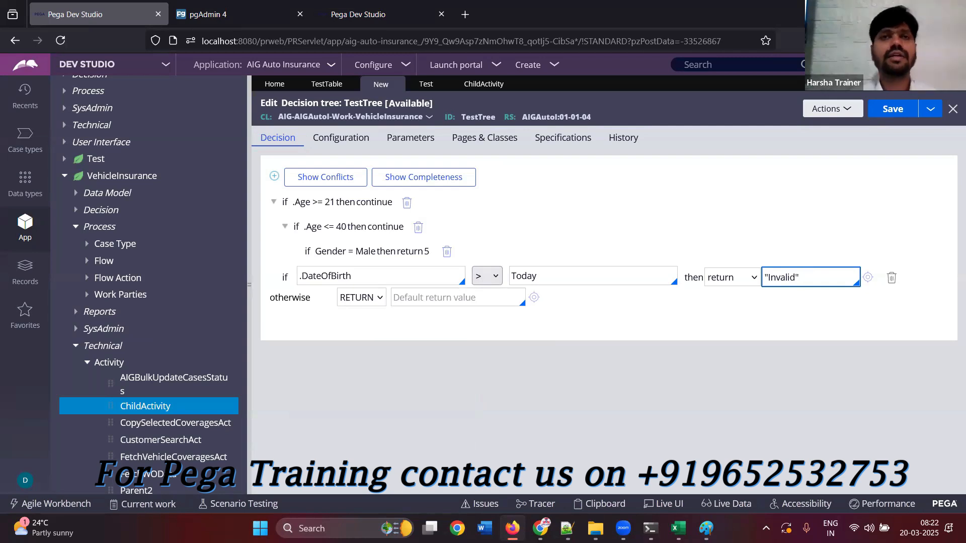
# Set the decision tree's otherwise return value to a
pyautogui.click(473, 300)
pyautogui.write('a')
pyautogui.click(495, 363)
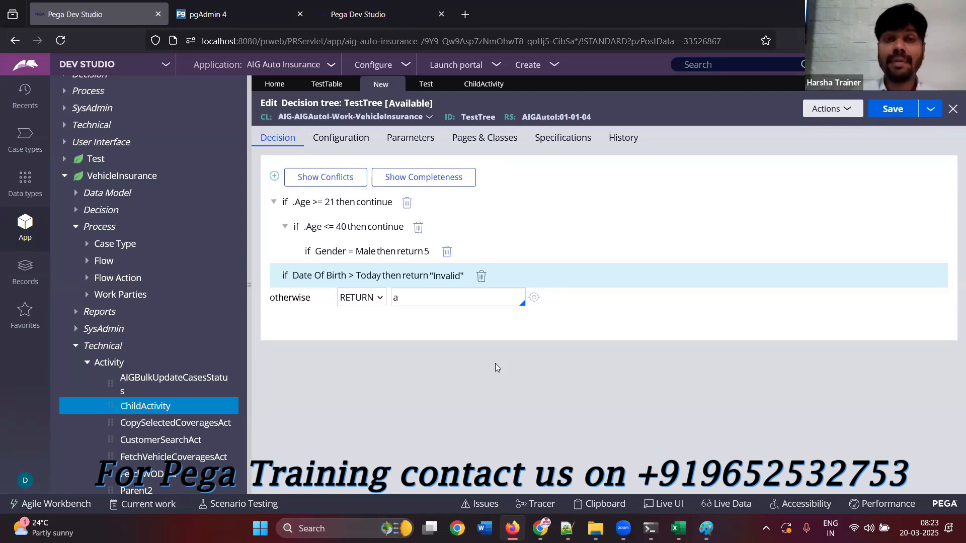
# Review the conditions and actions of decision table TestTable for comparison, and return to the TestTree rule
pyautogui.click(316, 84)
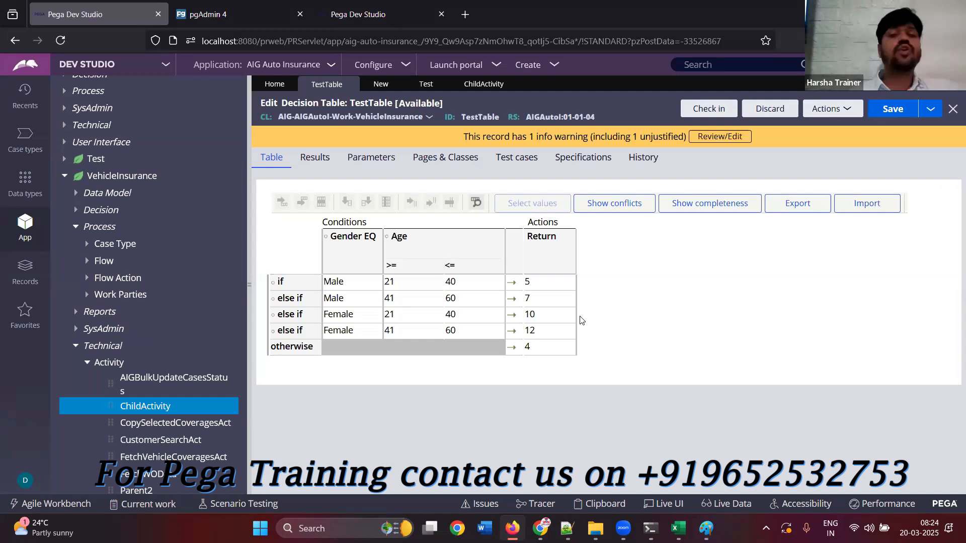
pyautogui.click(381, 84)
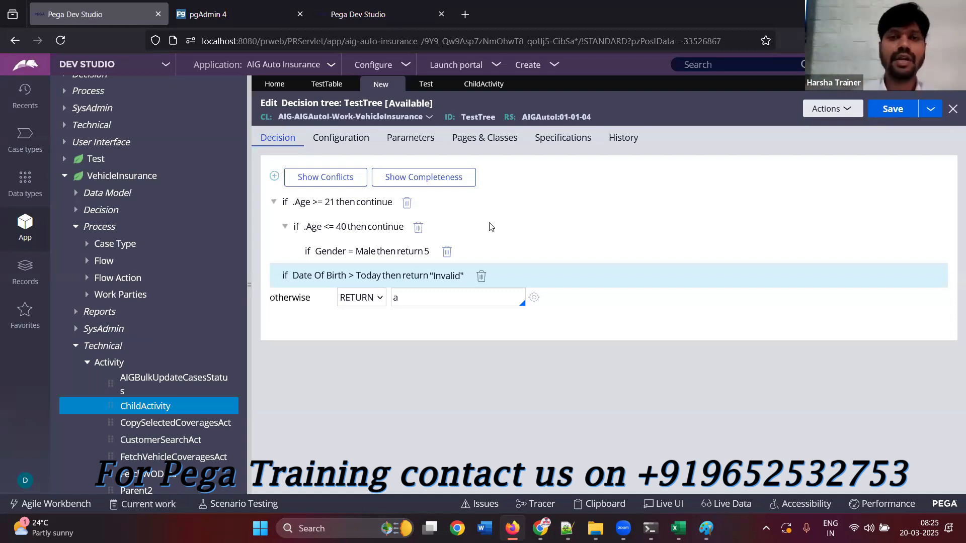
# In flow Test, try changing the decision shape's type from Fork to one that takes a rule and input, discarding the changes
pyautogui.click(425, 84)
pyautogui.doubleClick(607, 342)
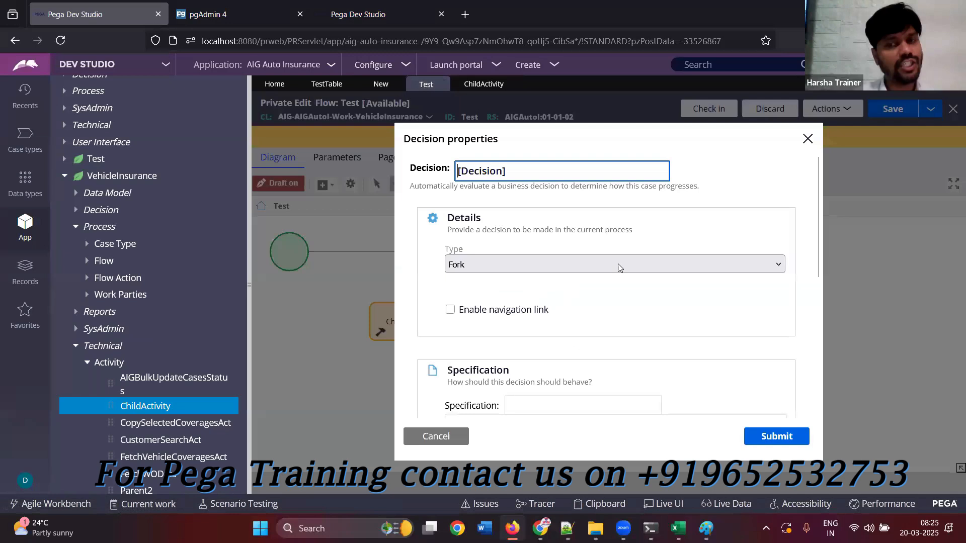
pyautogui.click(542, 266)
pyautogui.click(511, 315)
pyautogui.click(501, 302)
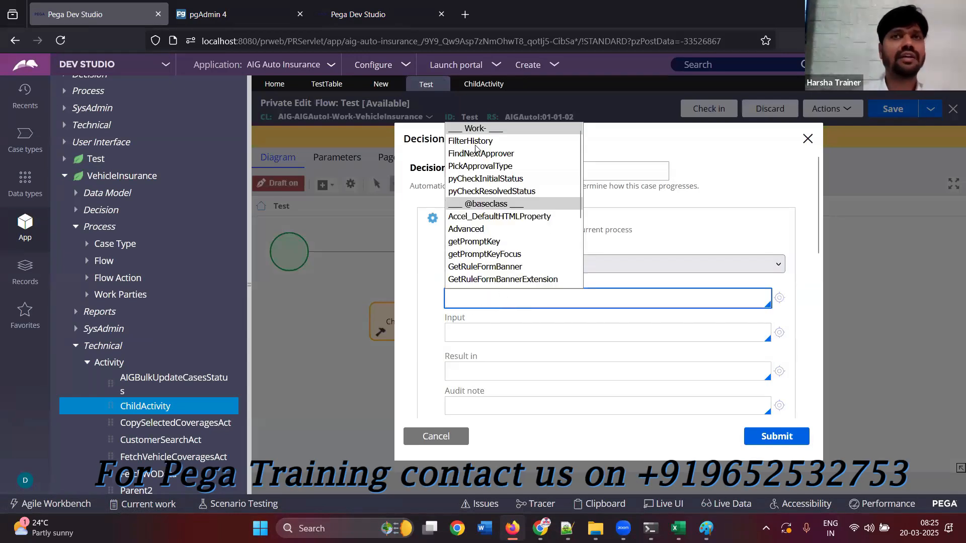
pyautogui.click(430, 443)
# Add a fourth step to ChildActivity with the method Property-Map-DecisionTree and expand its method parameters
pyautogui.click(483, 84)
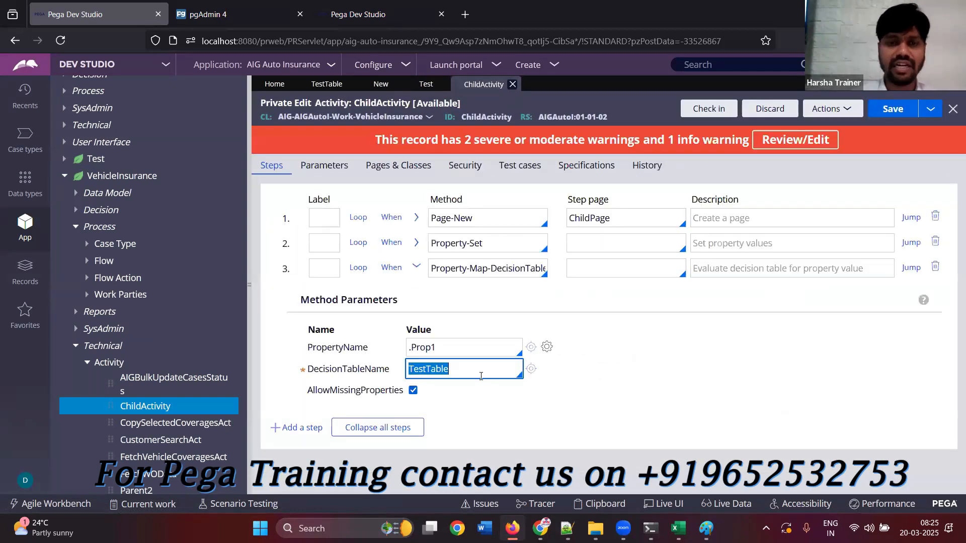
pyautogui.click(416, 267)
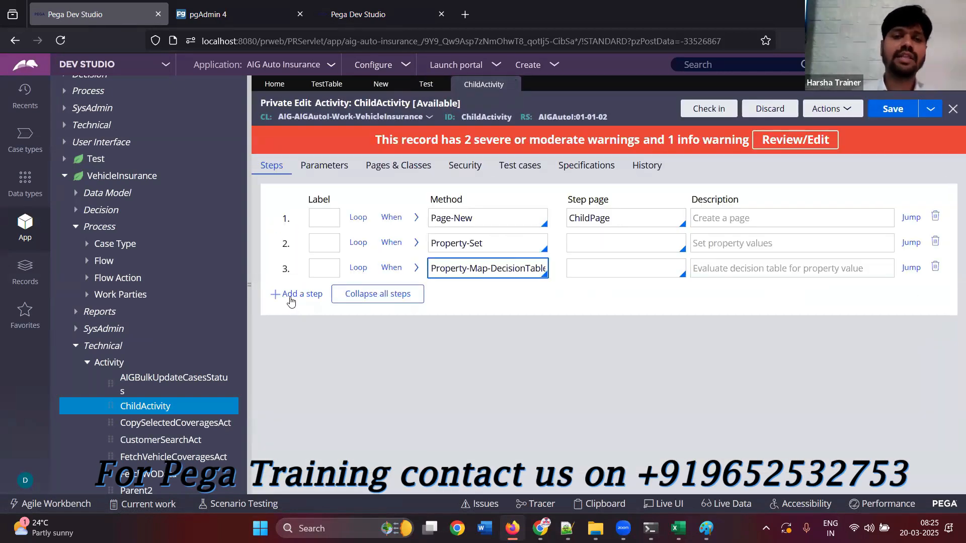
pyautogui.click(290, 300)
pyautogui.write('Pr')
pyautogui.press('Down')
pyautogui.press('Down')
pyautogui.press('Down')
pyautogui.press('Down')
pyautogui.press('Down')
pyautogui.press('Down')
pyautogui.press('Down')
pyautogui.press('Down')
pyautogui.press('Down')
pyautogui.press('Down')
pyautogui.press('Down')
pyautogui.press('Return')
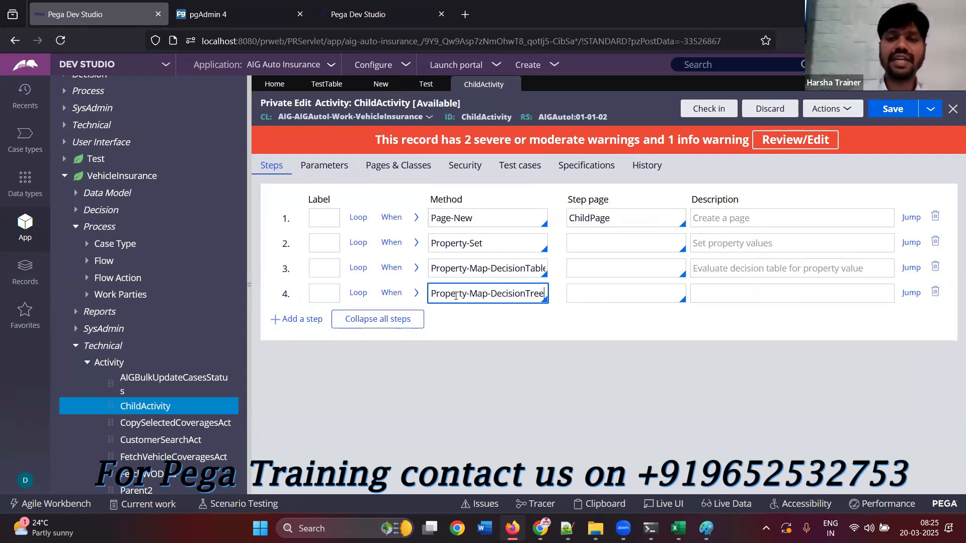
pyautogui.click(416, 294)
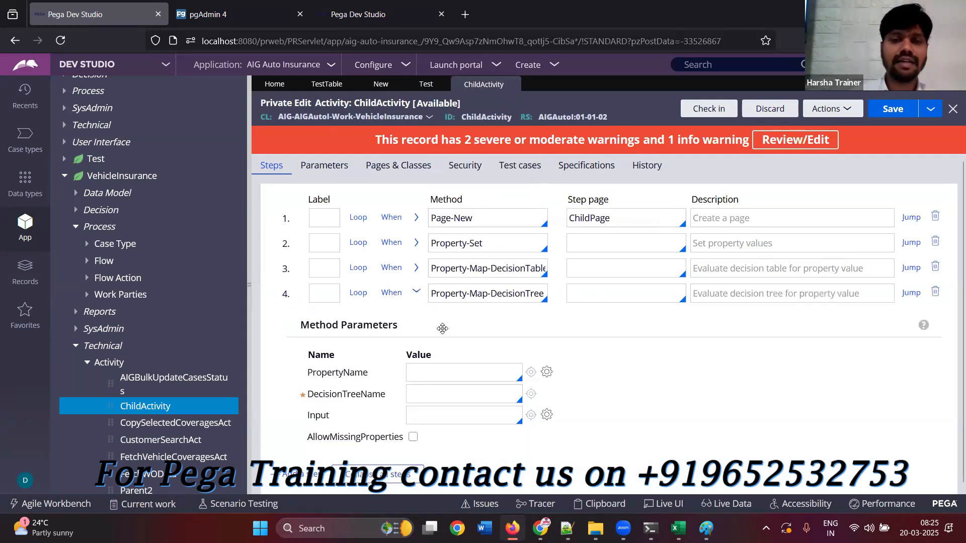
# In ChildActivity's fourth step, set DecisionTreeName to getPromptKeyFocus and PropertyName to .Prop1, and allow missing properties
pyautogui.click(417, 392)
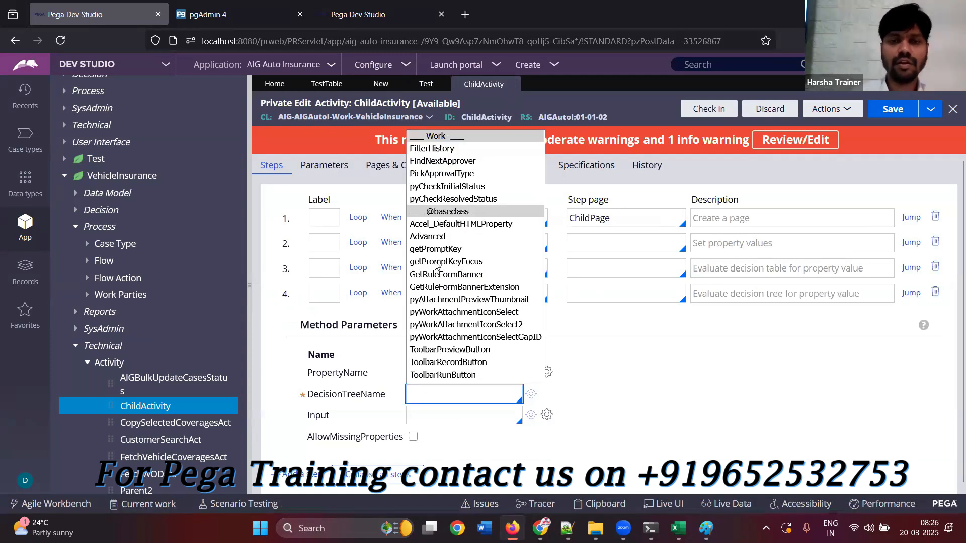
pyautogui.click(436, 263)
pyautogui.click(436, 377)
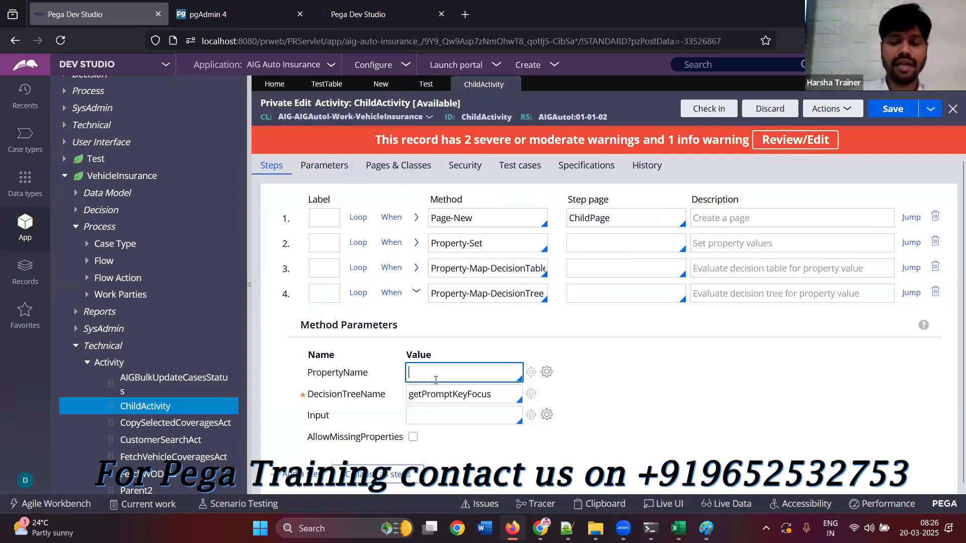
pyautogui.write('.Prop1')
pyautogui.click(450, 420)
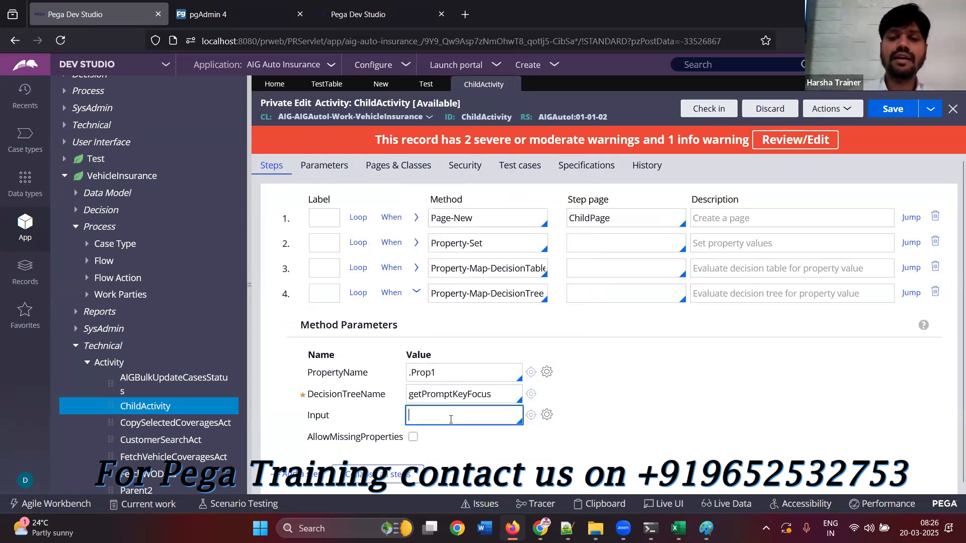
pyautogui.click(414, 438)
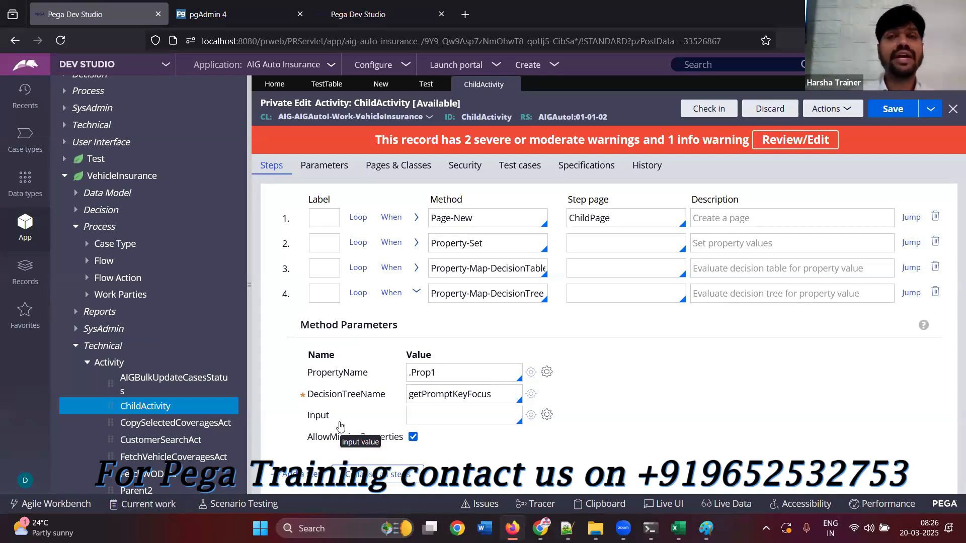
pyautogui.click(426, 416)
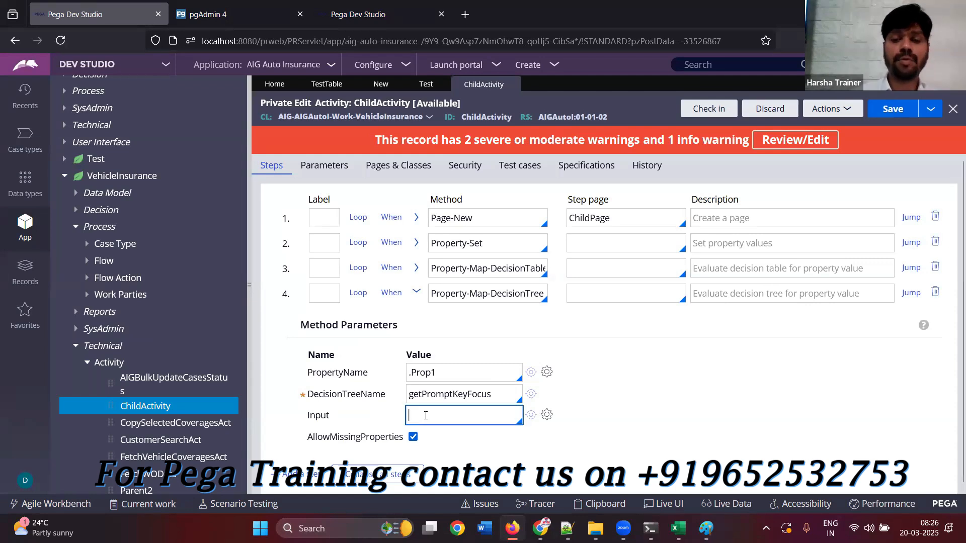
pyautogui.write('.')
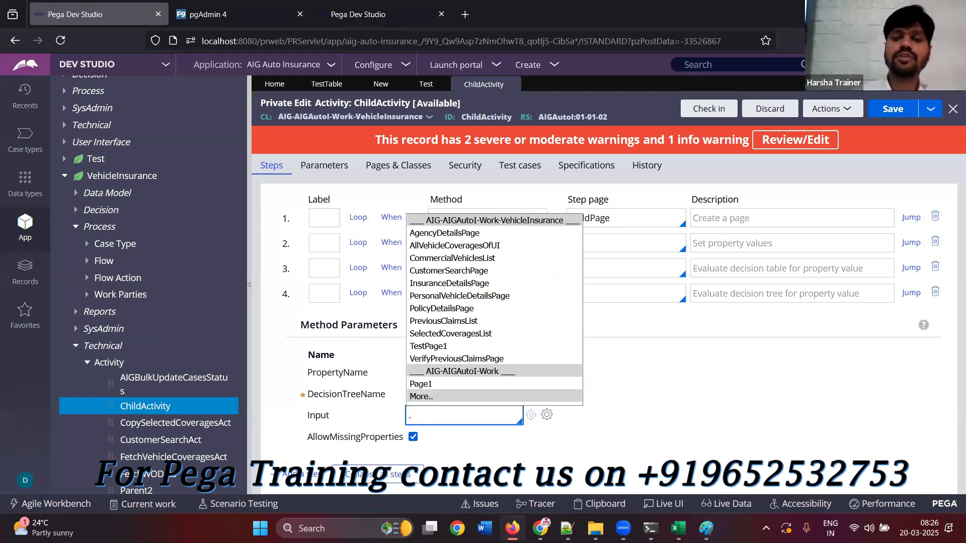
pyautogui.press('BackSpace')
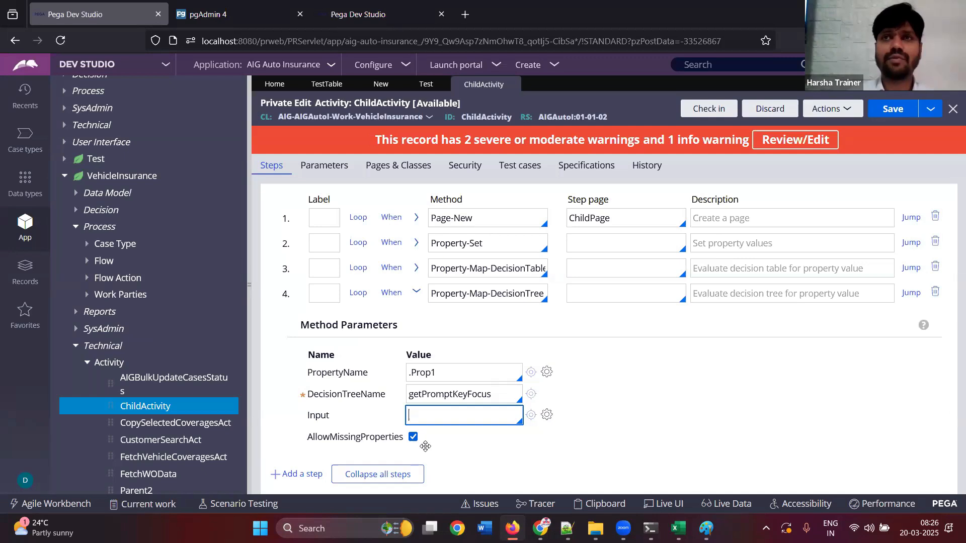
# Compare the otherwise return values of TestTable and TestTree, collapsing the tree's .Age >= 21 branch
pyautogui.click(327, 84)
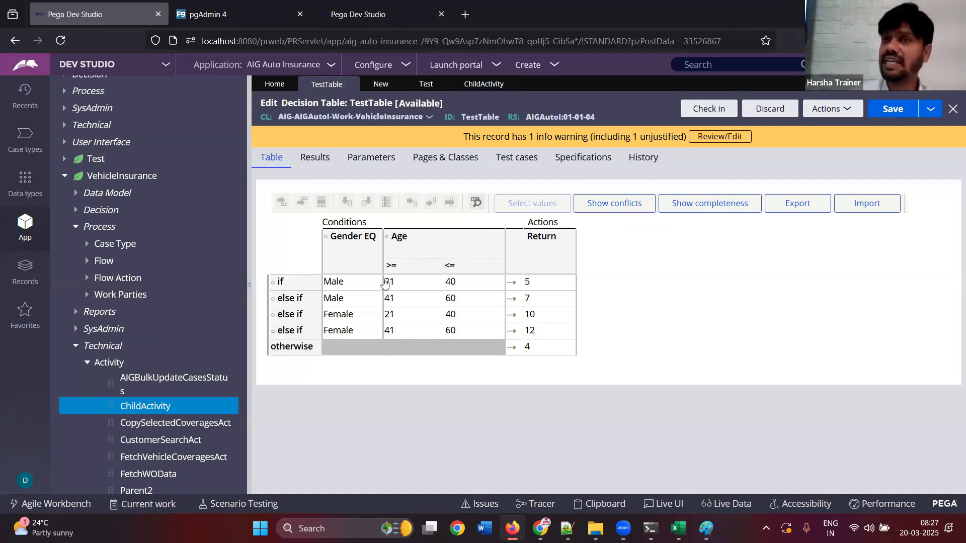
pyautogui.click(545, 346)
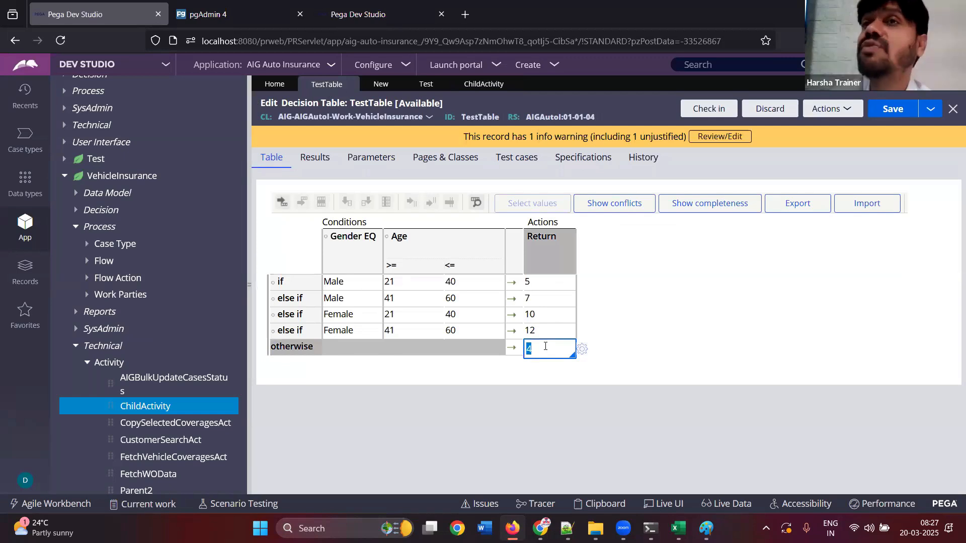
pyautogui.click(381, 84)
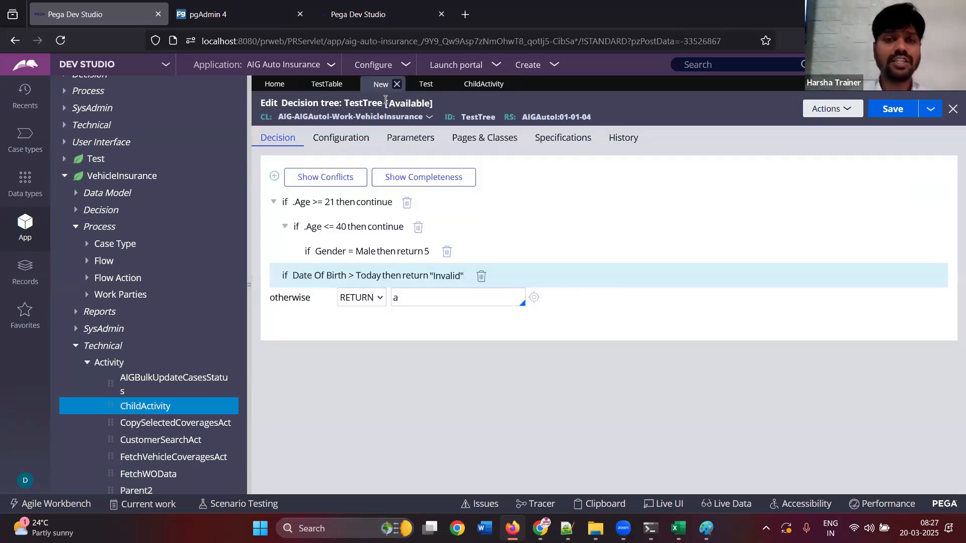
pyautogui.click(274, 201)
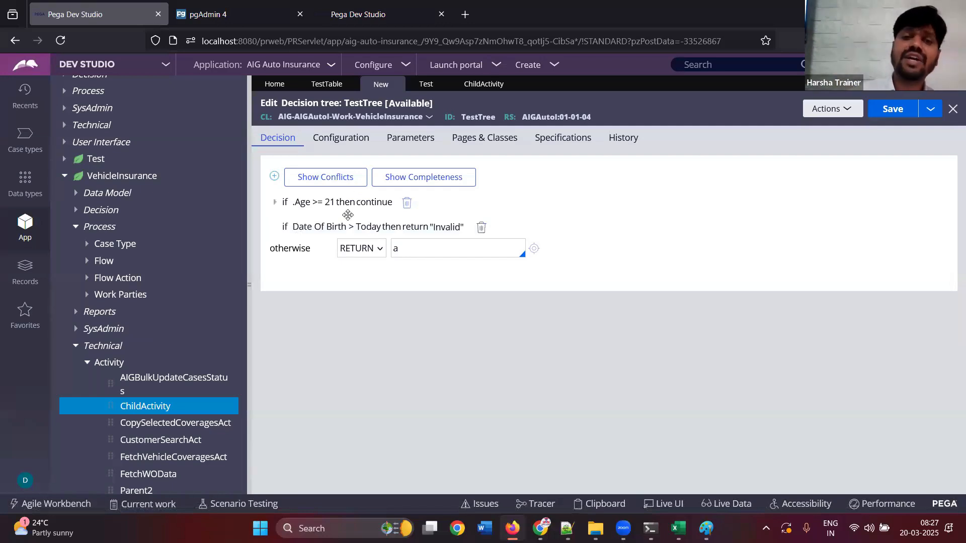
pyautogui.click(423, 249)
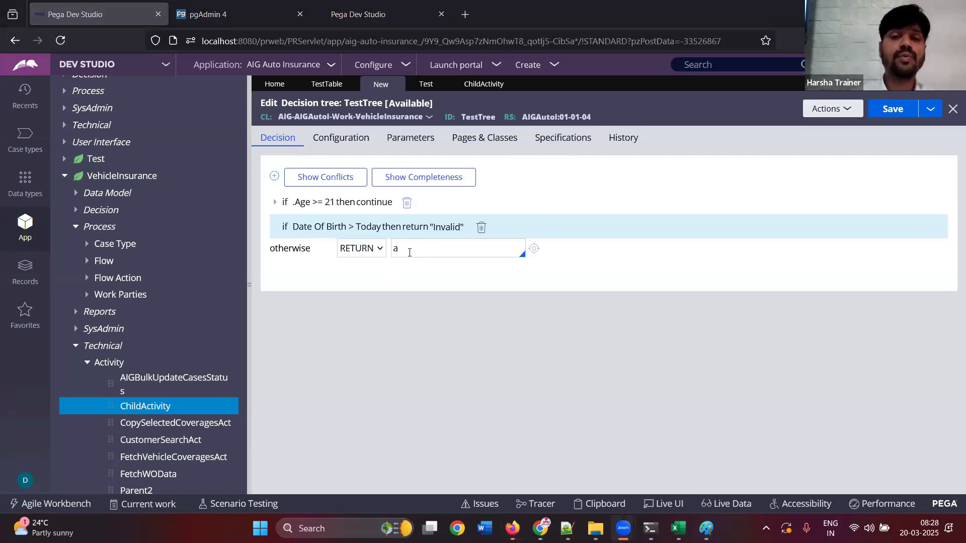
pyautogui.click(456, 288)
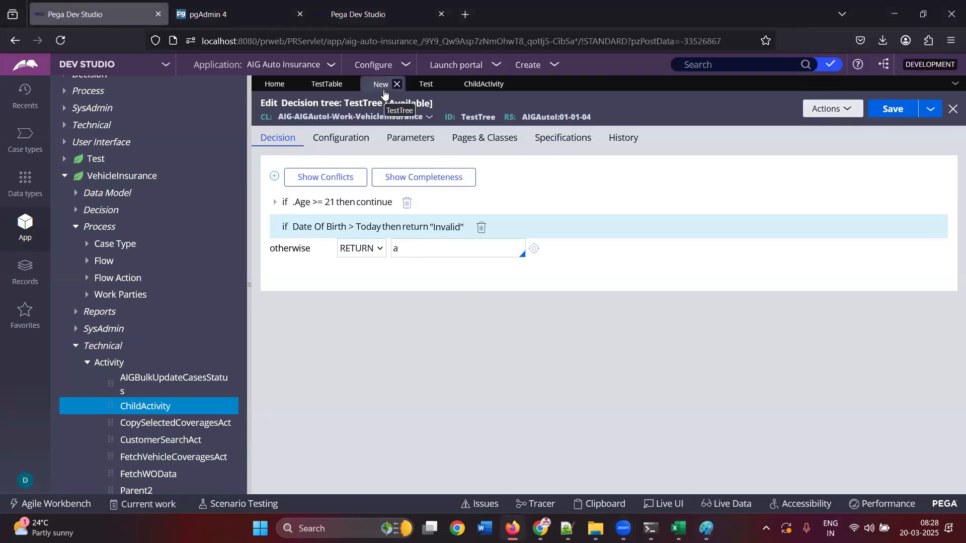
# Clear the first row's Gender condition in TestTable and browse the DateTime functions for it without inserting one
pyautogui.click(329, 86)
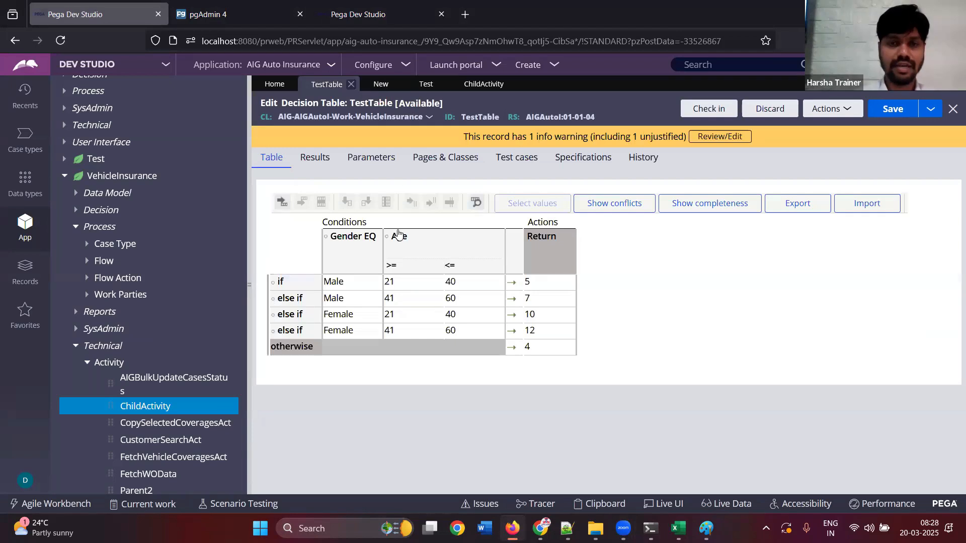
pyautogui.click(362, 280)
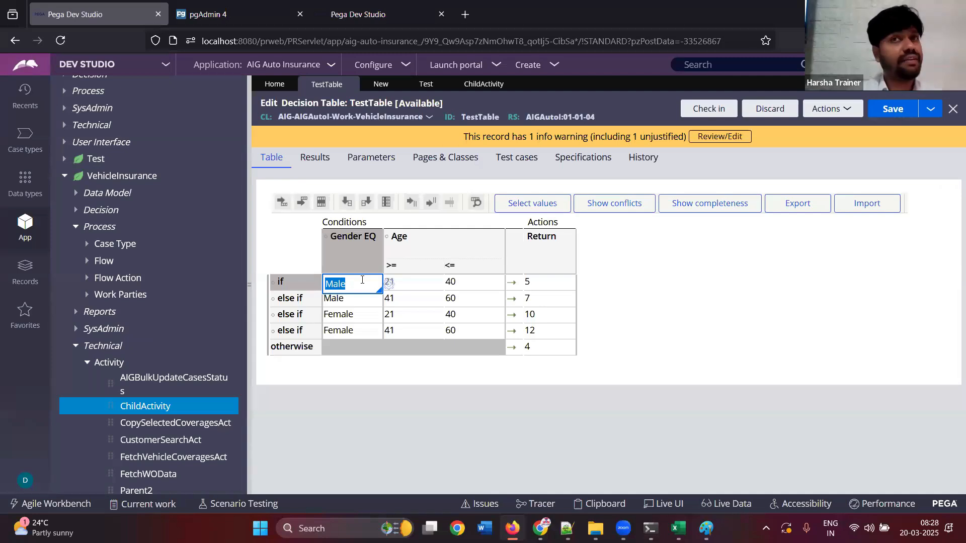
pyautogui.press('BackSpace')
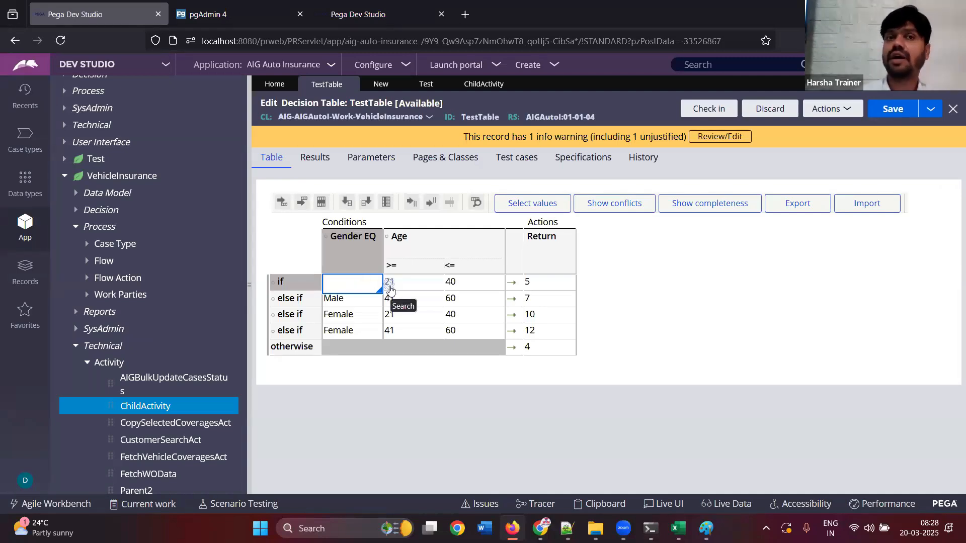
pyautogui.click(390, 290)
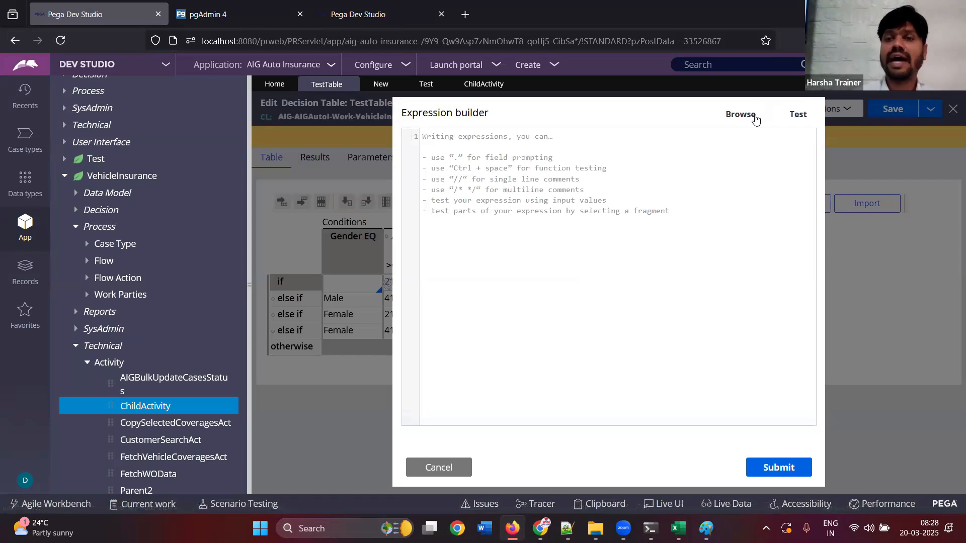
pyautogui.click(754, 117)
pyautogui.click(402, 191)
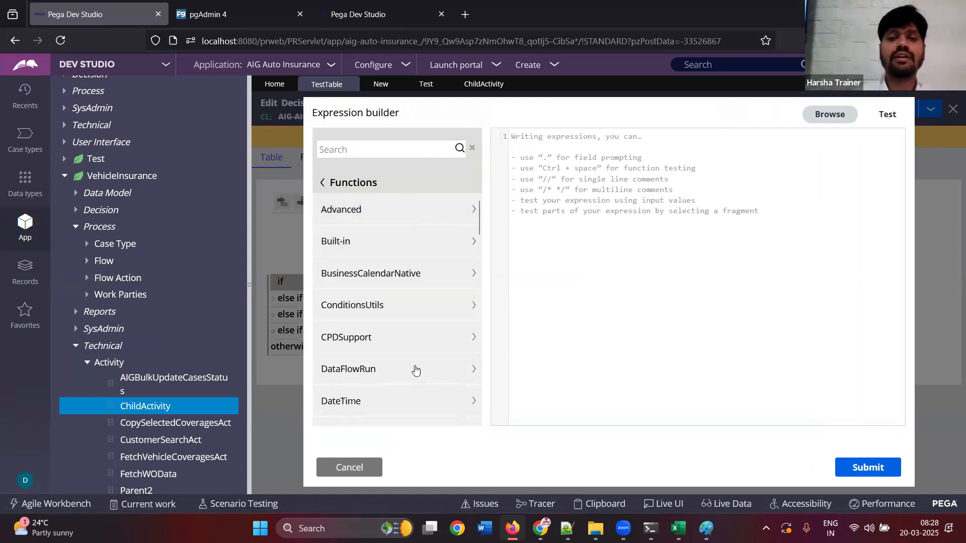
pyautogui.click(377, 401)
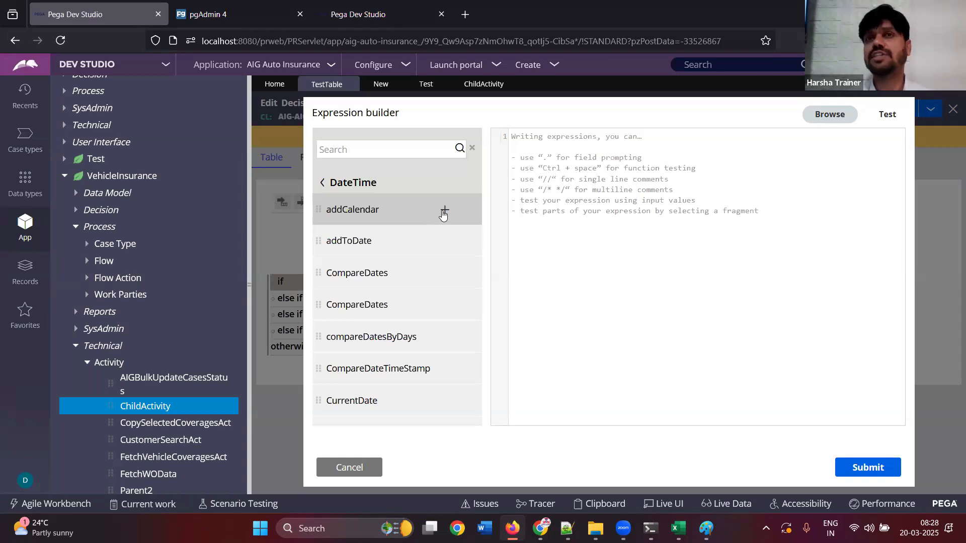
pyautogui.click(347, 473)
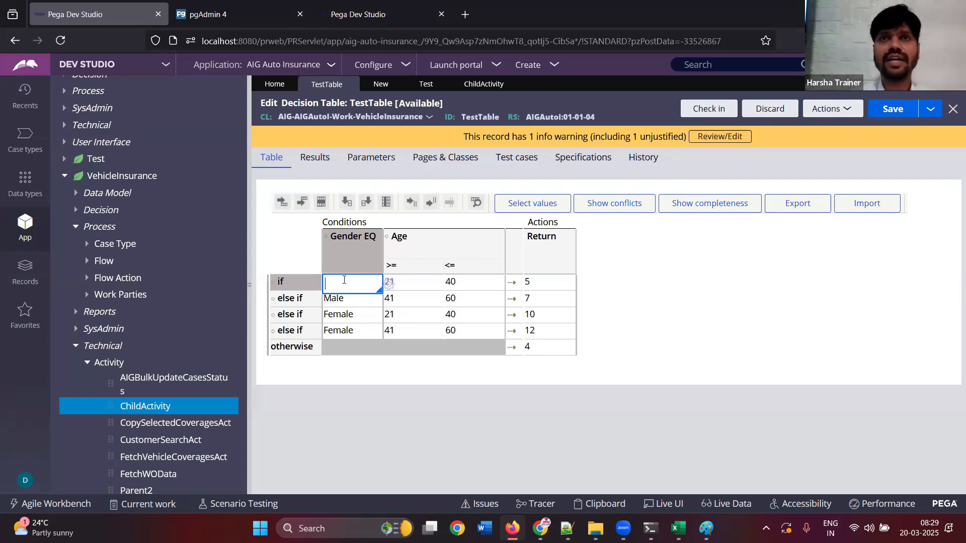
# Search the expression builder's functions for current and set the first row's Gender condition to CurrentDateTime()
pyautogui.click(390, 288)
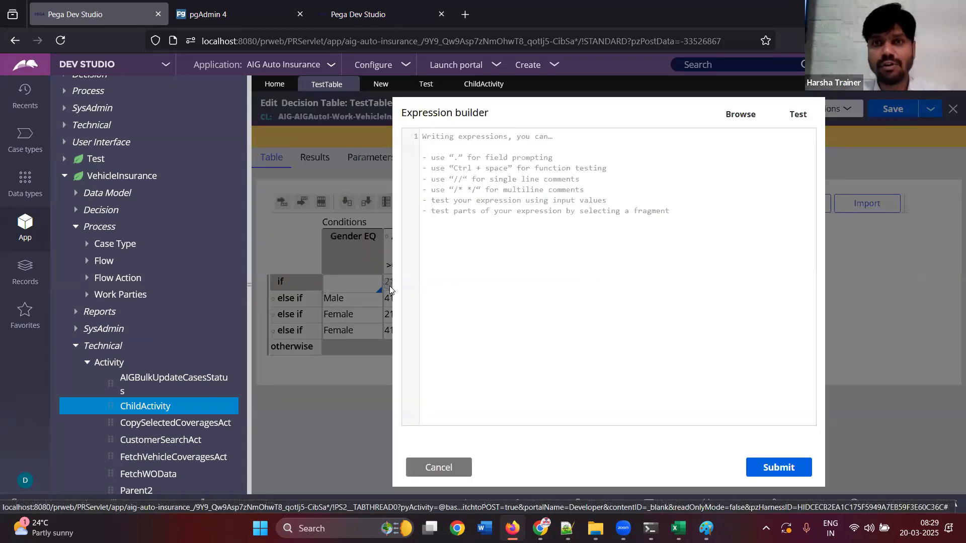
pyautogui.click(741, 114)
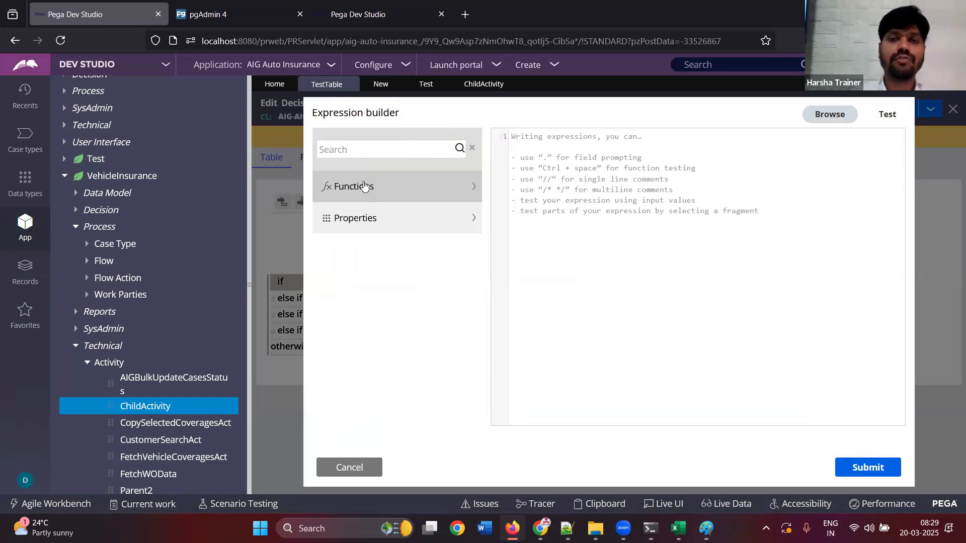
pyautogui.click(366, 150)
pyautogui.write('current')
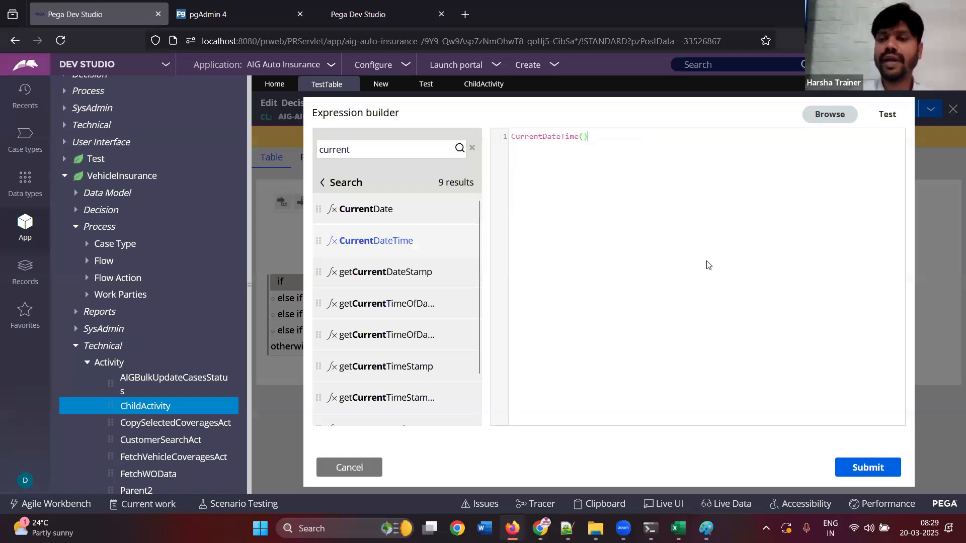
pyautogui.click(868, 468)
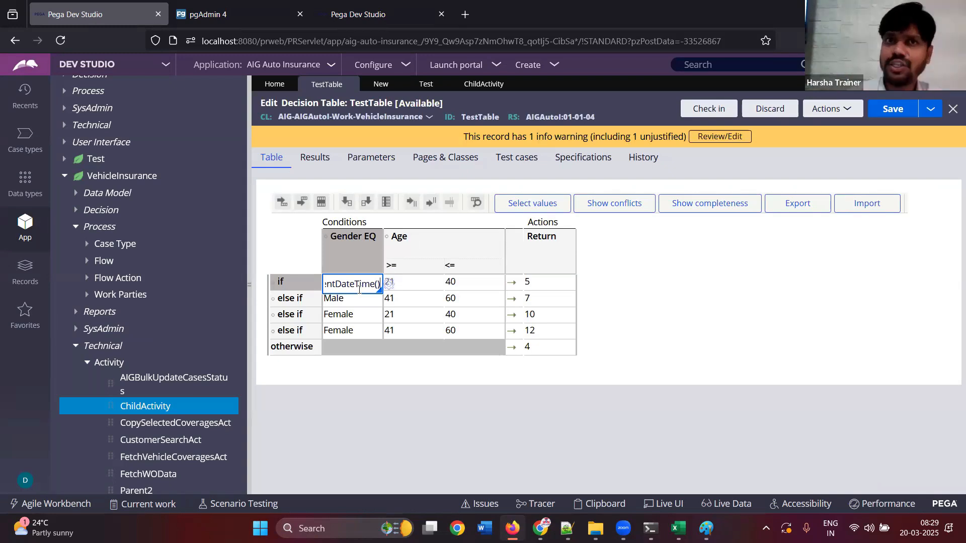
# Try .InsuranceDetailsPage.InsuranceType as the first row's return value in TestTable, and clear the cell
pyautogui.click(541, 287)
pyautogui.click(582, 285)
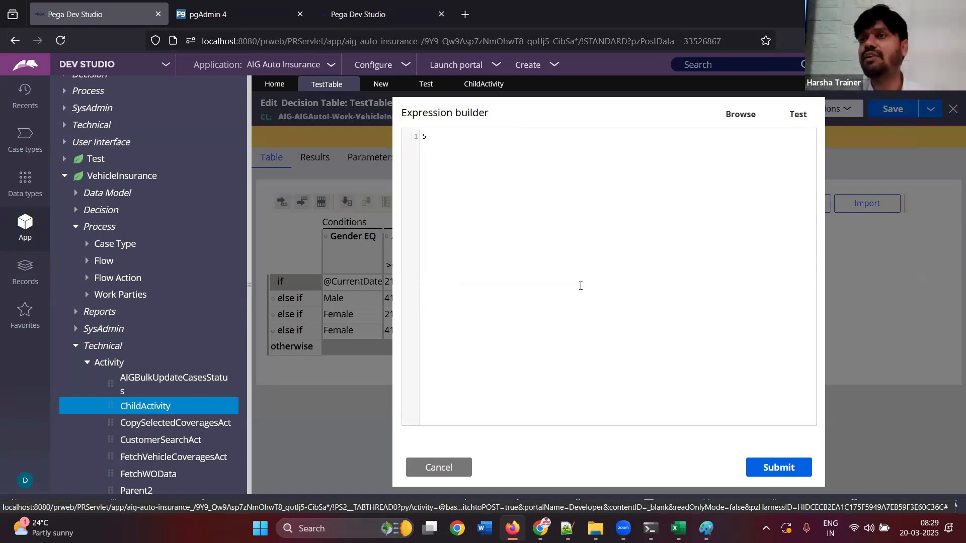
pyautogui.click(452, 468)
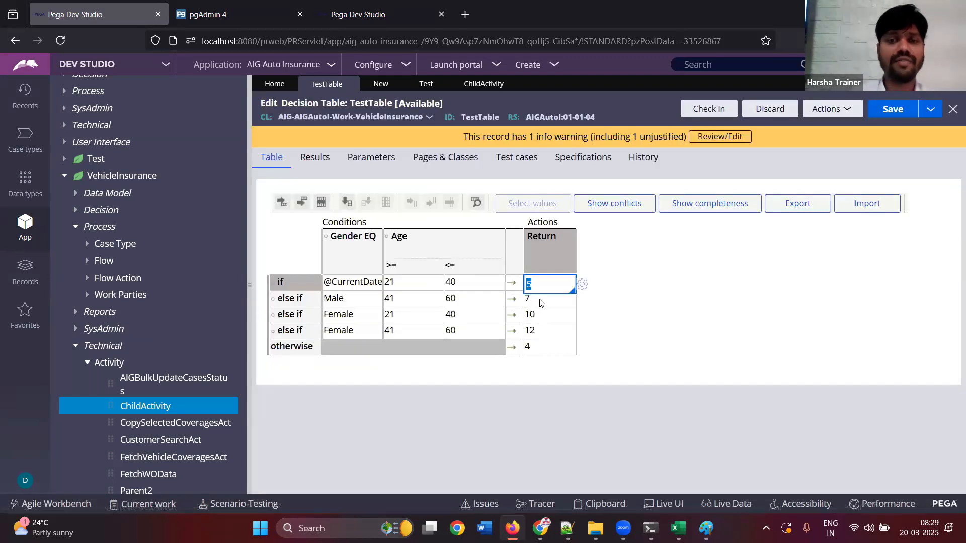
pyautogui.write('.')
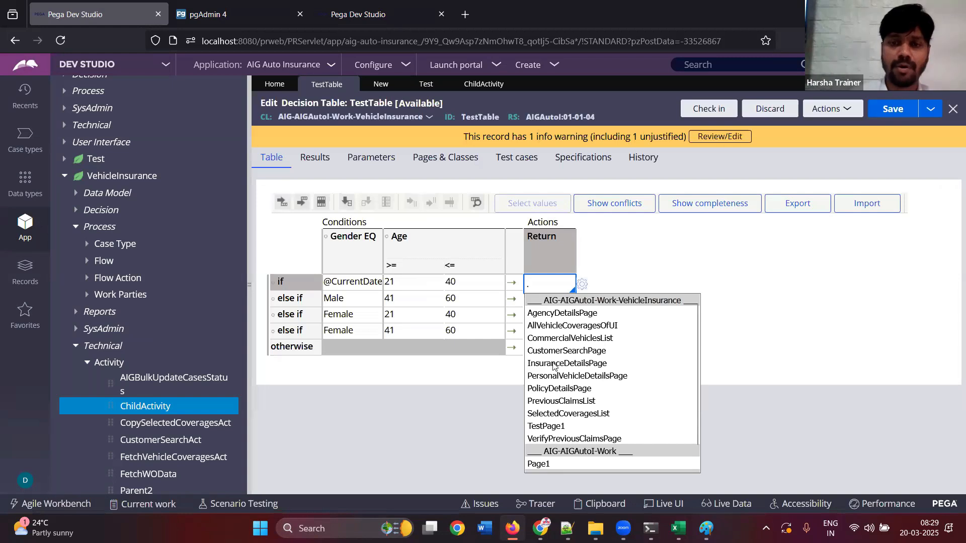
pyautogui.click(559, 363)
pyautogui.write('.')
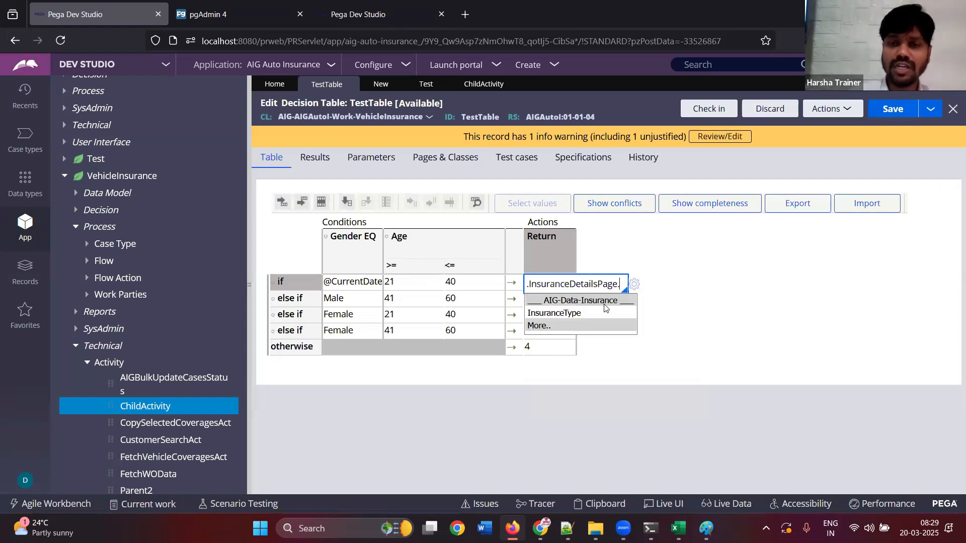
pyautogui.click(579, 314)
pyautogui.click(642, 357)
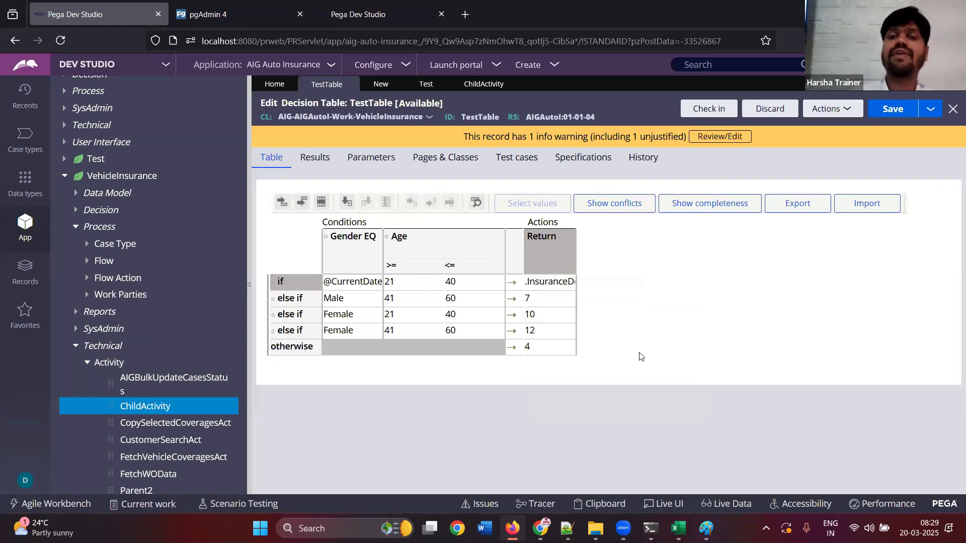
pyautogui.click(555, 282)
pyautogui.press('BackSpace')
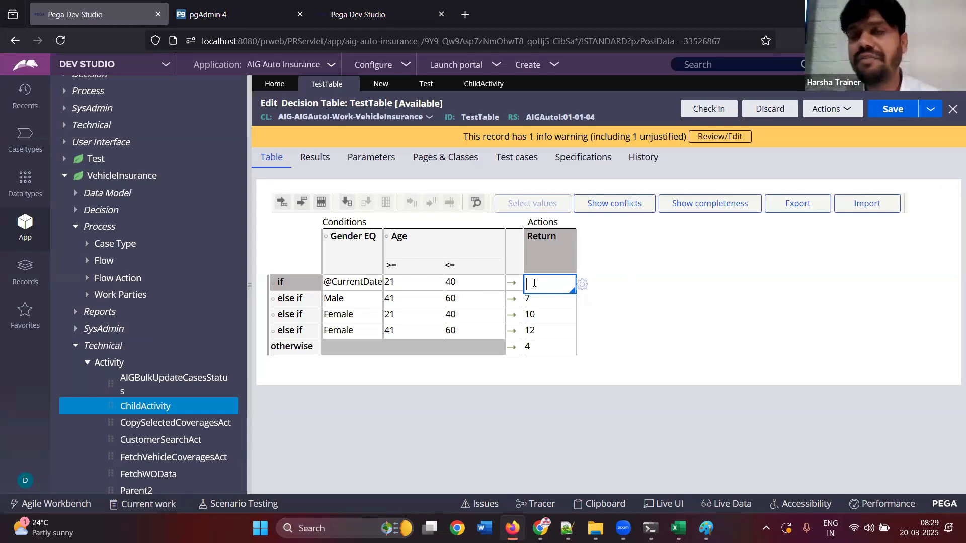
# Examine TestTree's .Age condition, and allow changes to function lists in the tree's configuration, going to the first allowed function
pyautogui.click(381, 87)
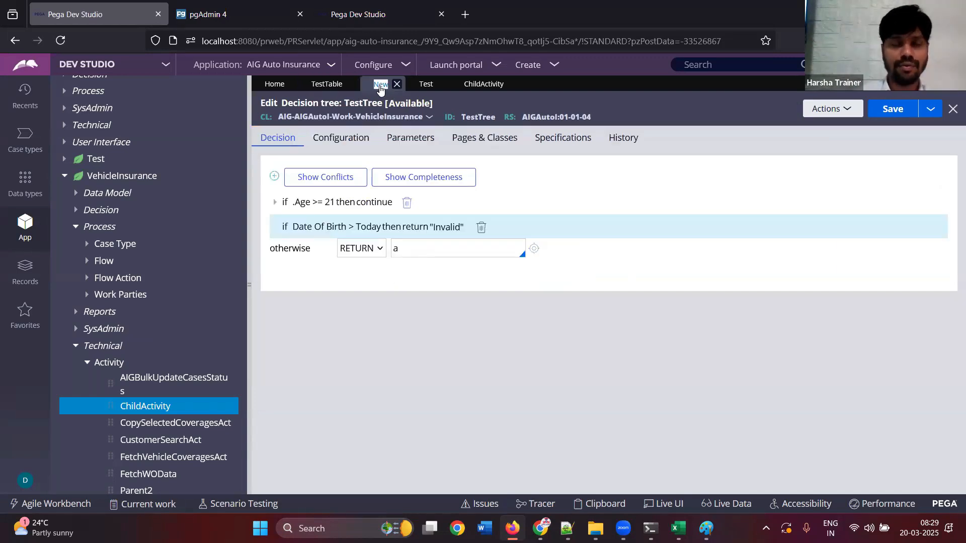
pyautogui.click(348, 204)
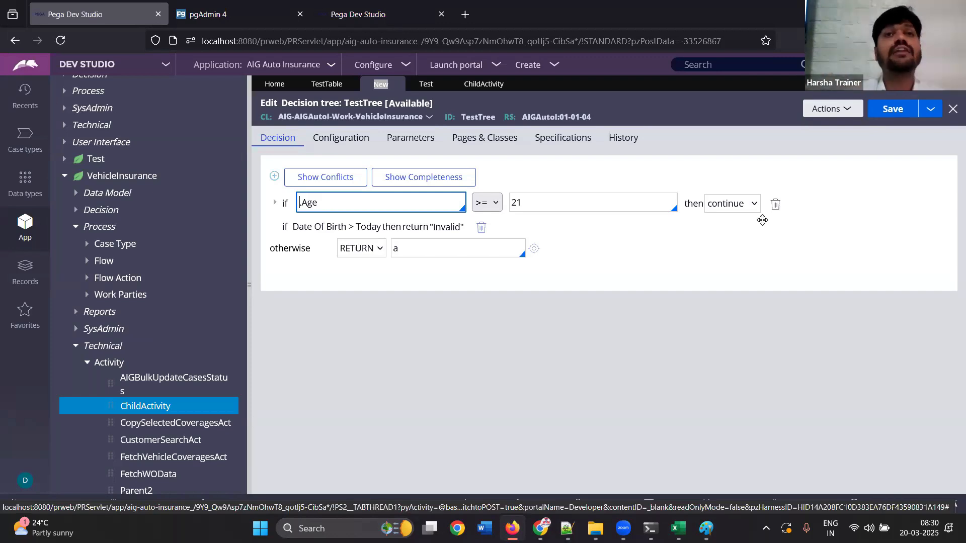
pyautogui.click(357, 141)
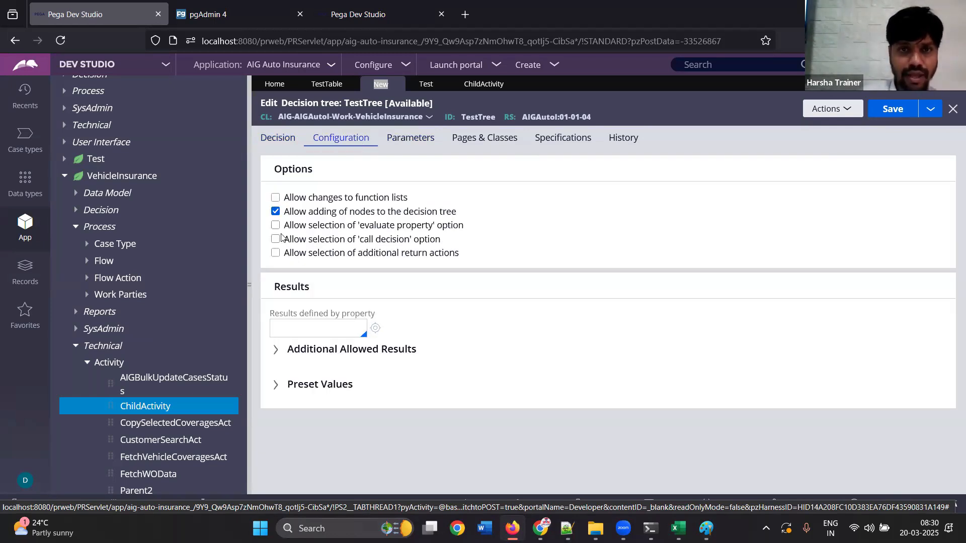
pyautogui.click(276, 199)
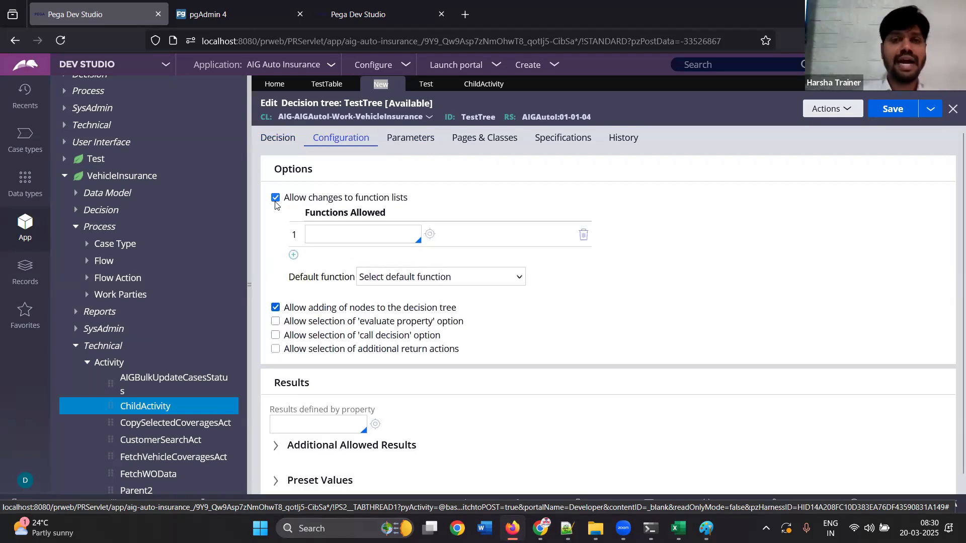
pyautogui.click(345, 236)
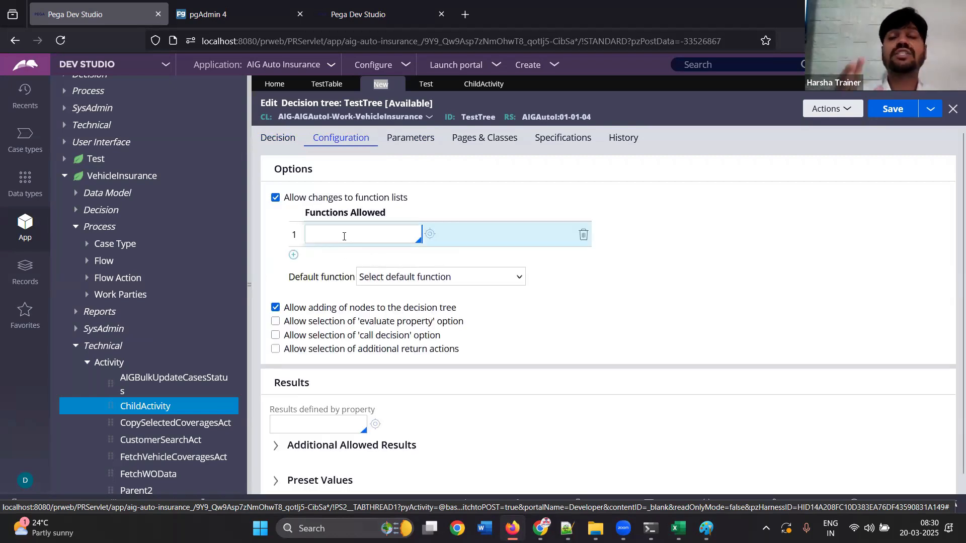
# Set the first allowed function in TestTree's configuration to contains, and open the .Age condition in the decision
pyautogui.press('Down')
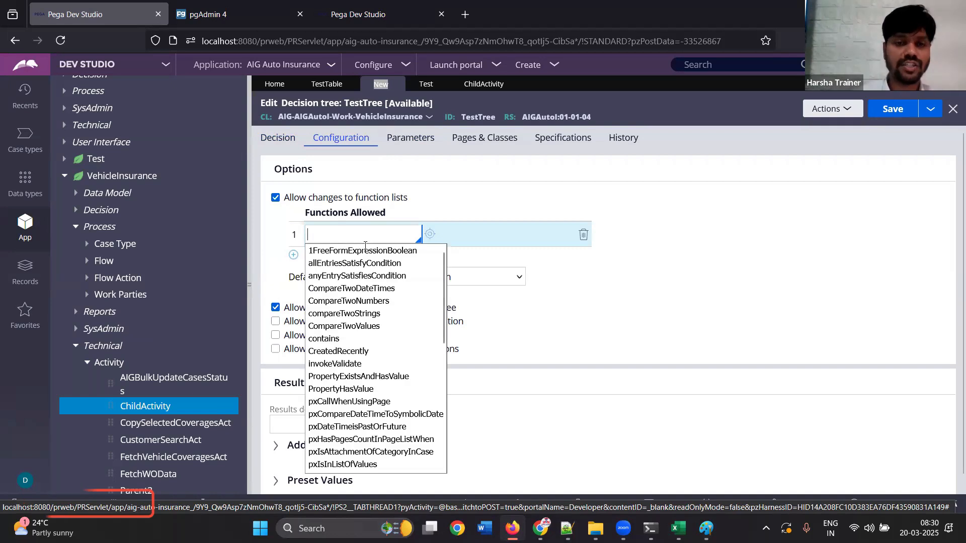
pyautogui.click(343, 340)
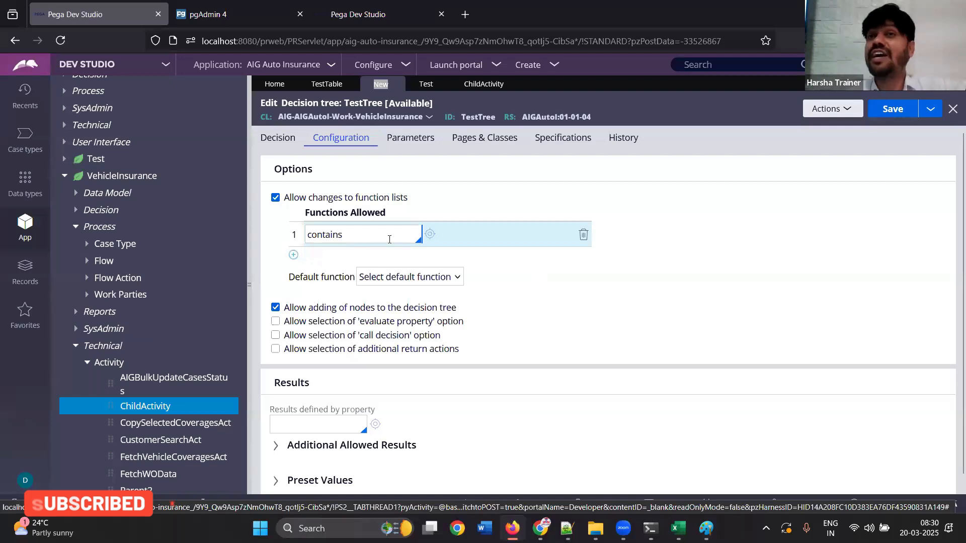
pyautogui.click(272, 139)
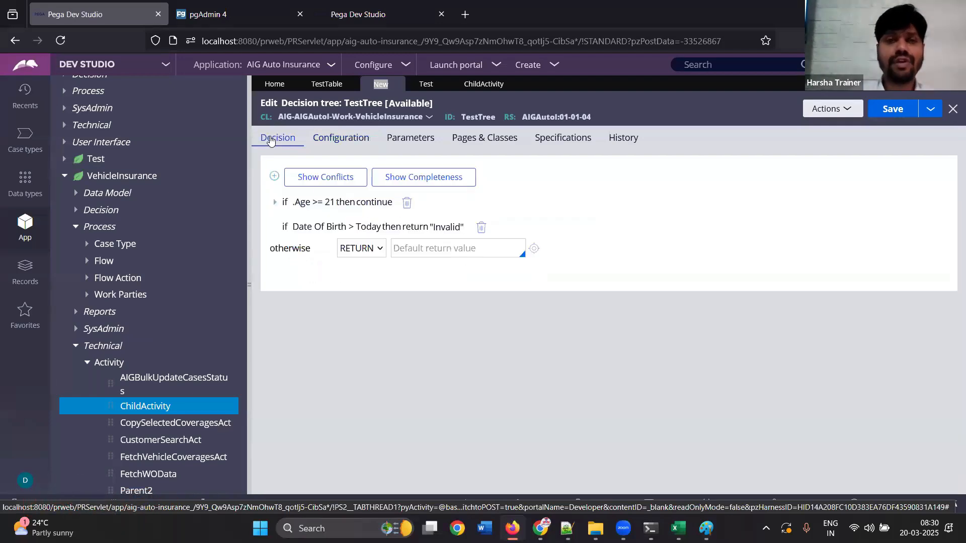
pyautogui.click(320, 203)
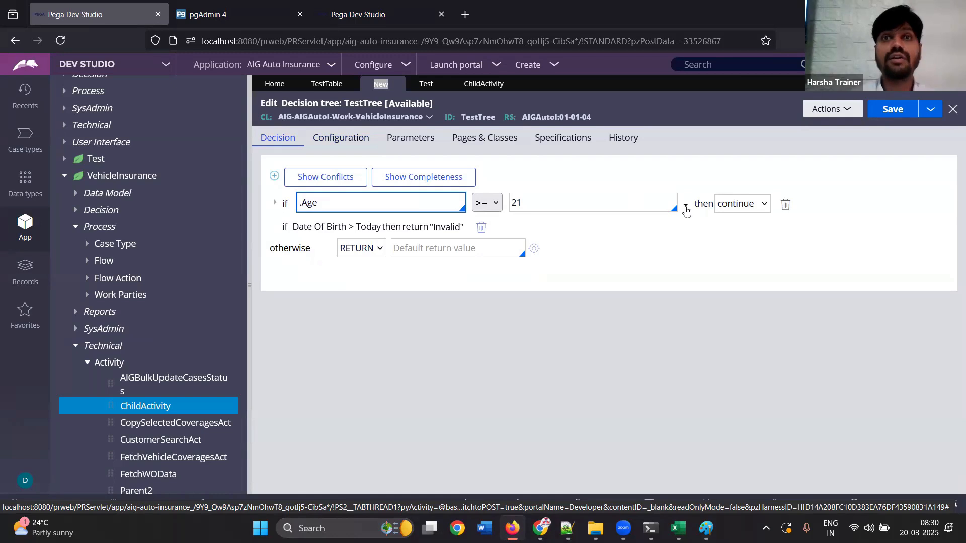
# Disallow changes to function lists in TestTree's configuration, and reopen the .Age condition to compare its options
pyautogui.click(323, 144)
pyautogui.click(276, 198)
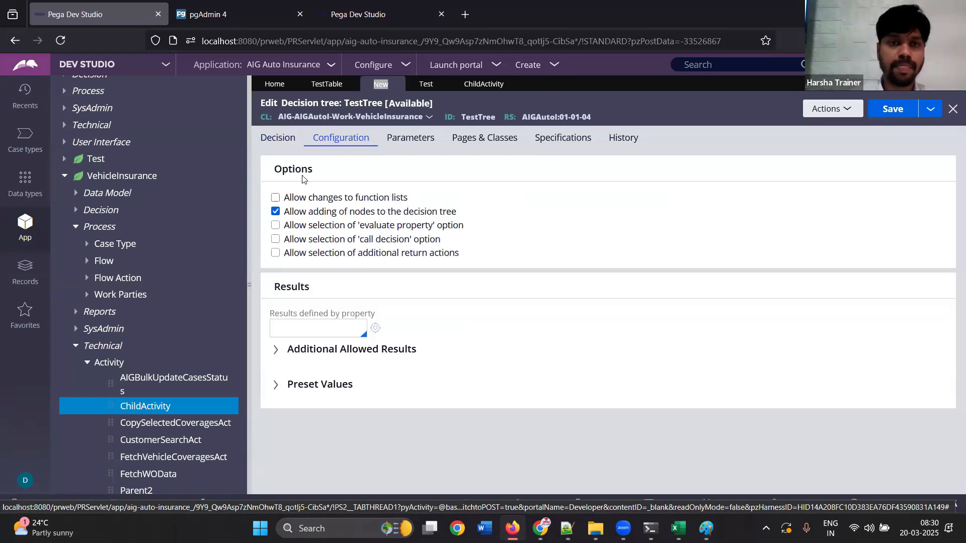
pyautogui.click(272, 142)
pyautogui.click(373, 204)
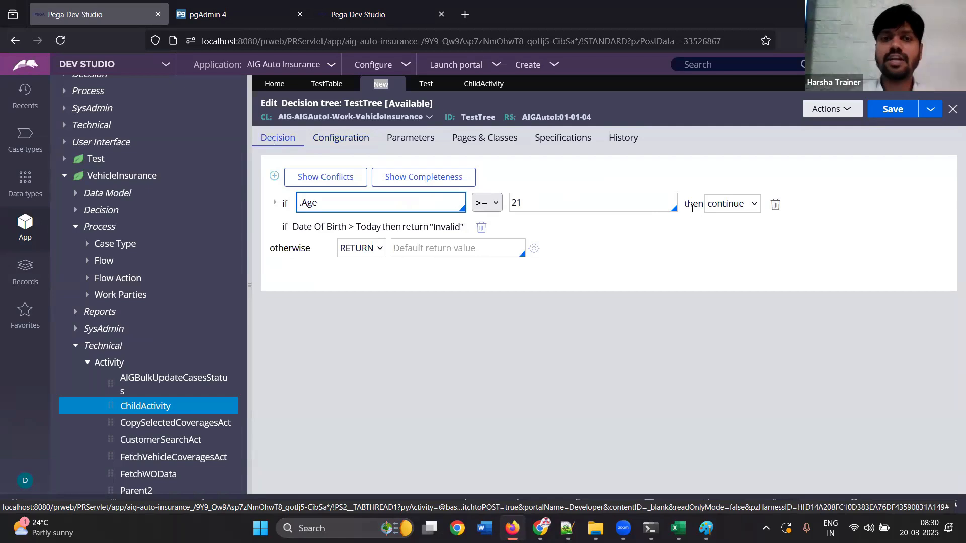
# Allow changes to function lists in TestTree again, and list the functions offered for the .Age condition
pyautogui.click(342, 141)
pyautogui.click(276, 198)
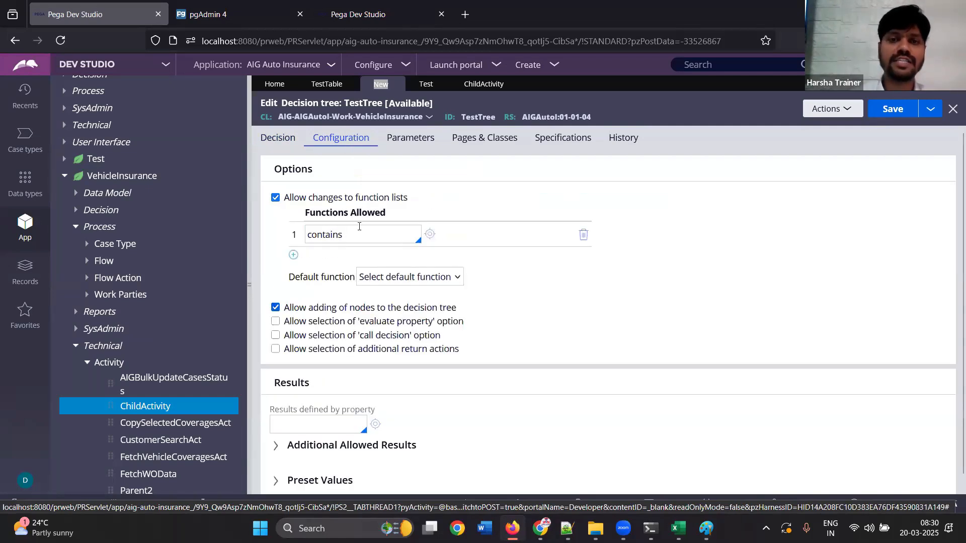
pyautogui.click(359, 226)
pyautogui.click(289, 144)
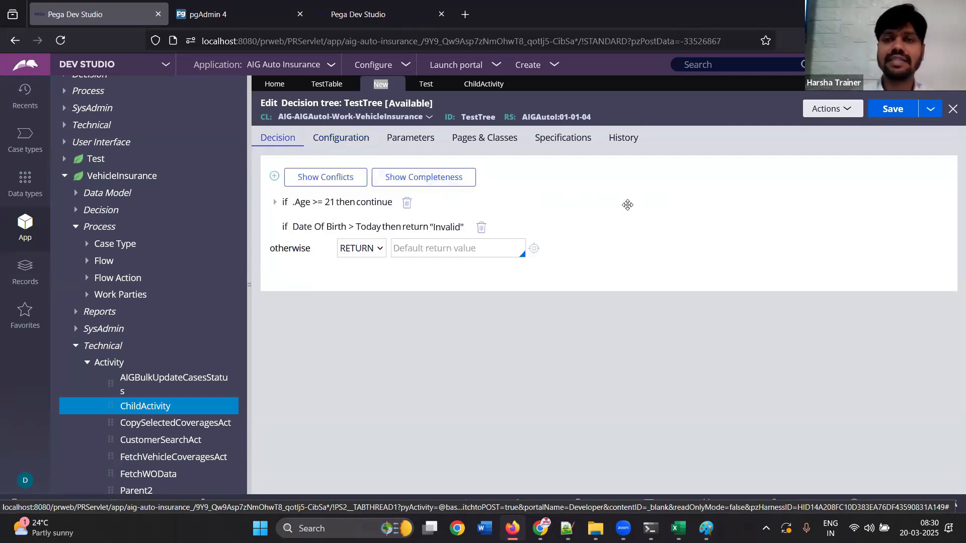
pyautogui.click(374, 204)
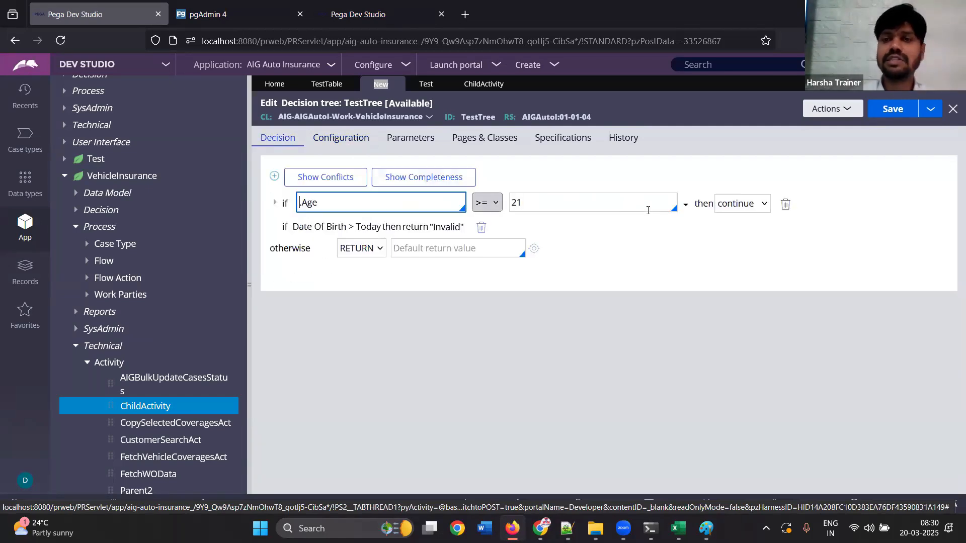
pyautogui.click(686, 205)
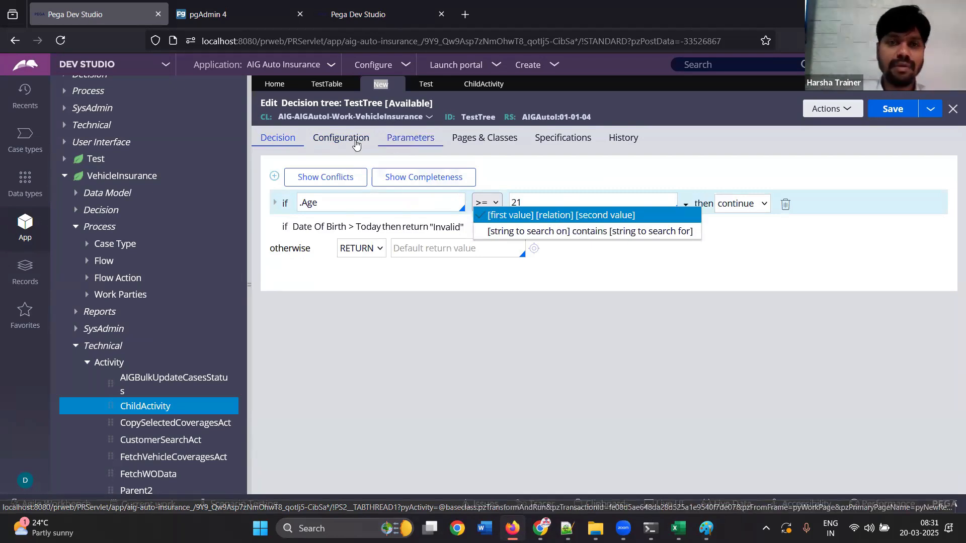
# Browse the functions that can be allowed in TestTree's configuration and the choices for its default function
pyautogui.click(341, 138)
pyautogui.click(368, 235)
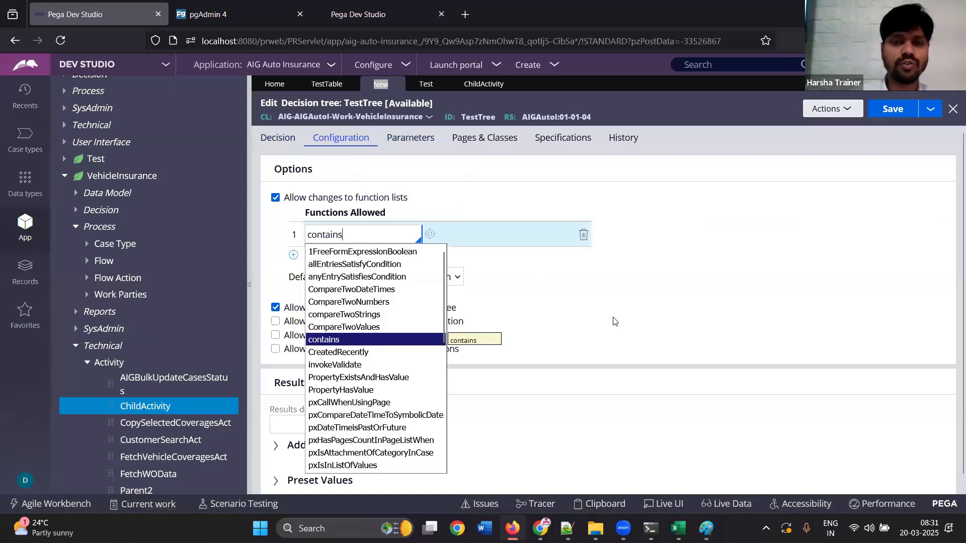
pyautogui.moveTo(442, 309); pyautogui.dragTo(476, 456)
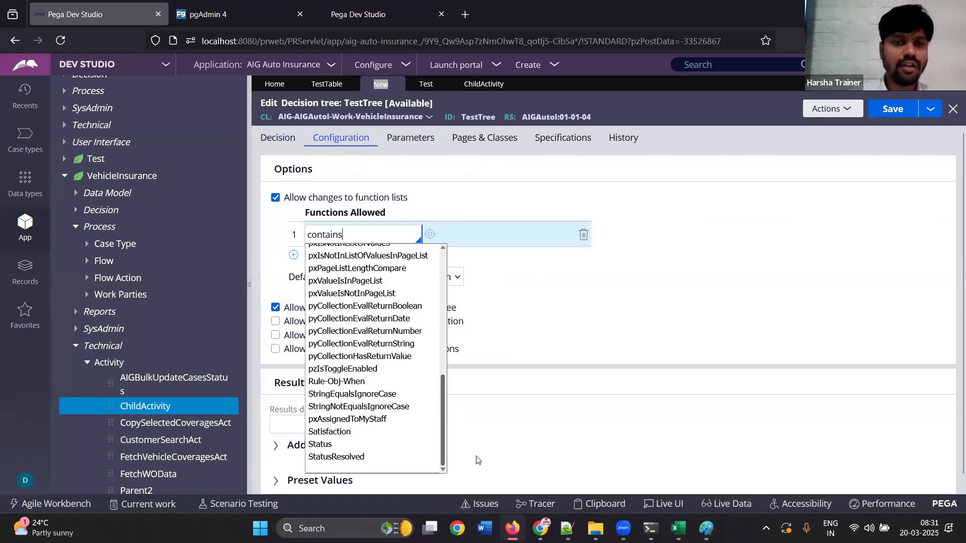
pyautogui.click(650, 369)
pyautogui.click(396, 278)
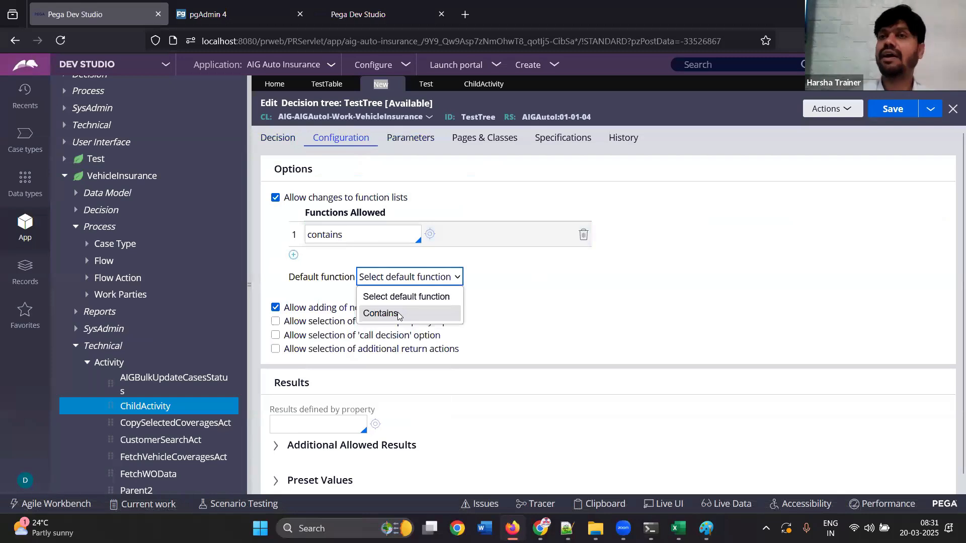
pyautogui.click(659, 312)
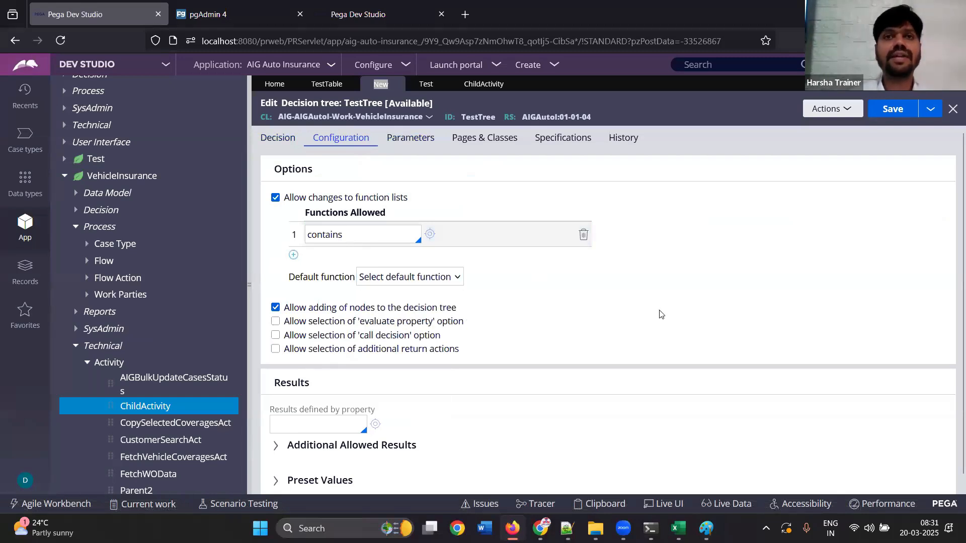
# Disallow changes to function lists in TestTree's configuration and return to the .Age condition in the decision
pyautogui.click(276, 198)
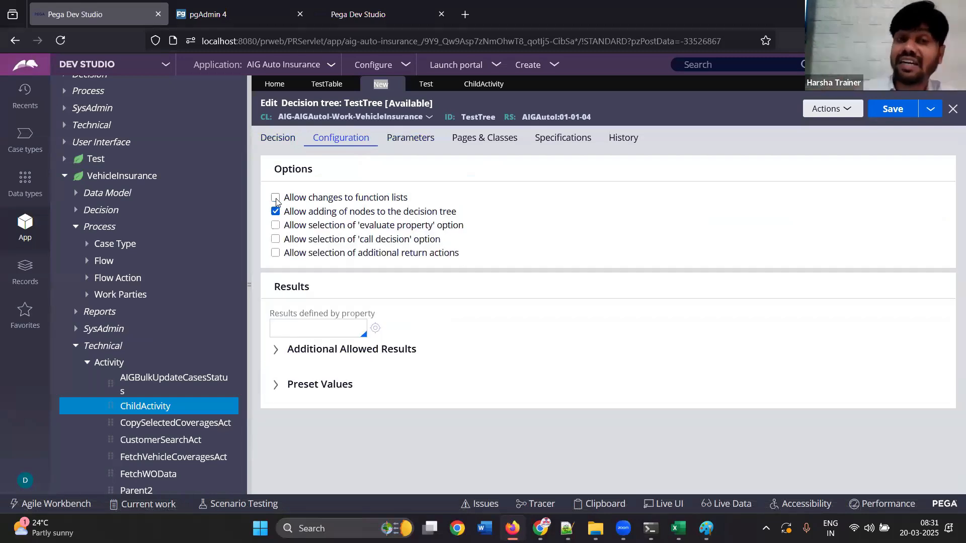
pyautogui.click(282, 139)
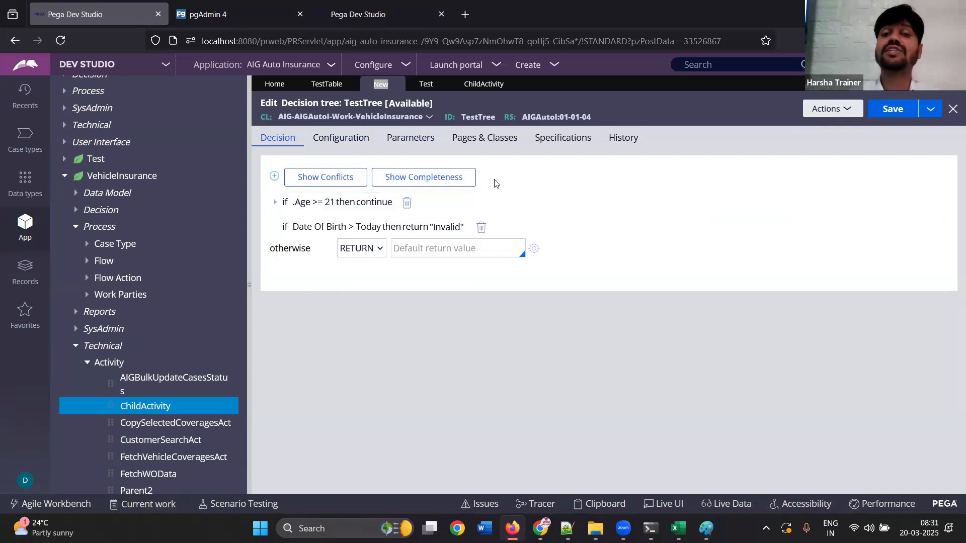
pyautogui.click(351, 200)
pyautogui.click(625, 272)
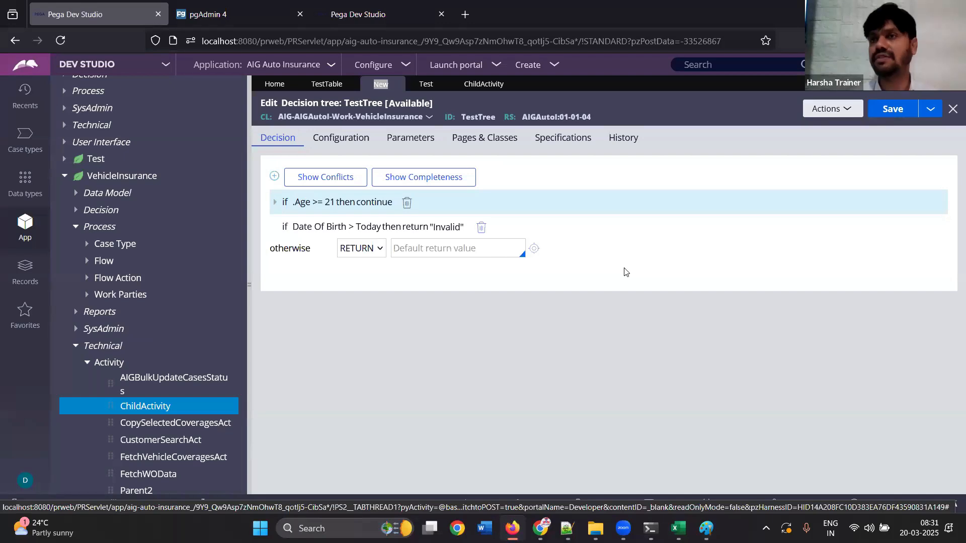
# Compare TestTable with TestTree, set the table's first-row return value to 5, and open the third row's return value
pyautogui.click(326, 85)
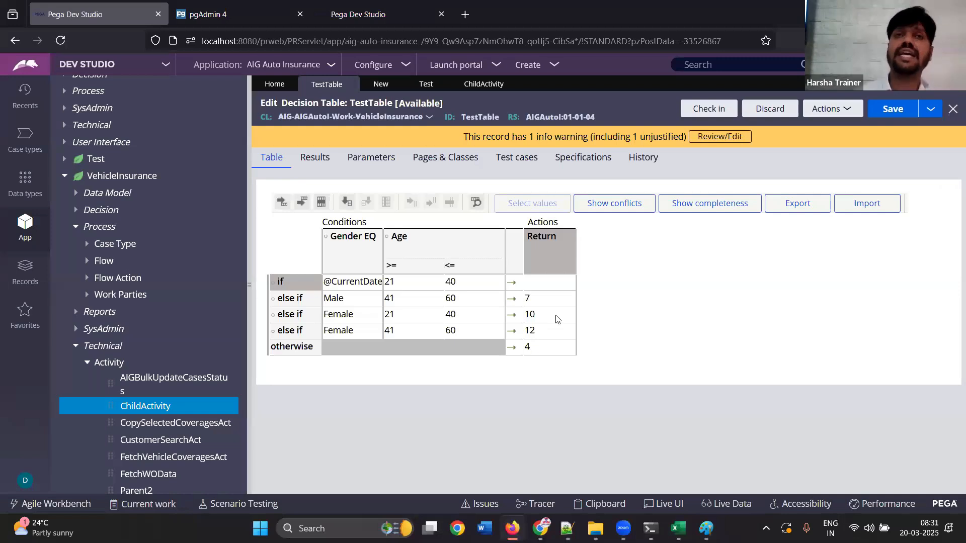
pyautogui.click(379, 86)
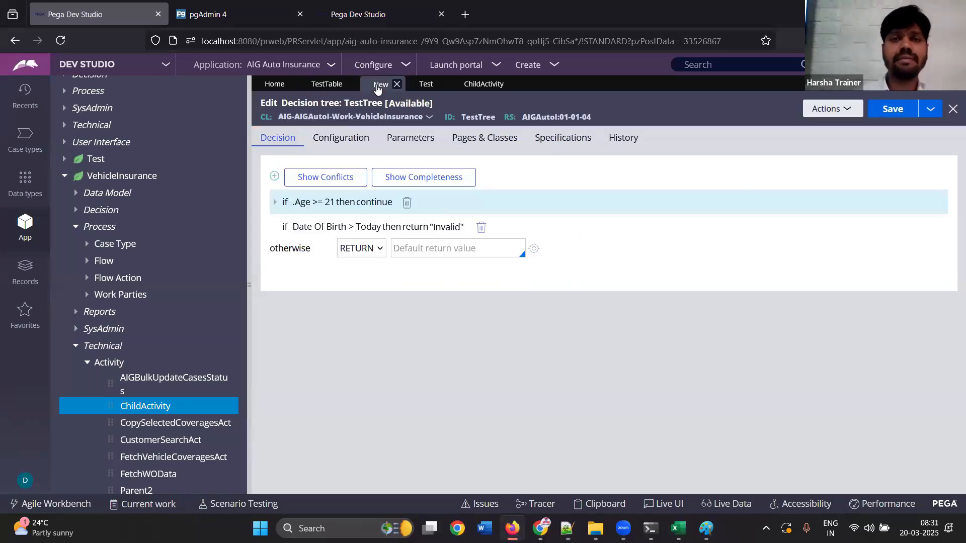
pyautogui.click(326, 85)
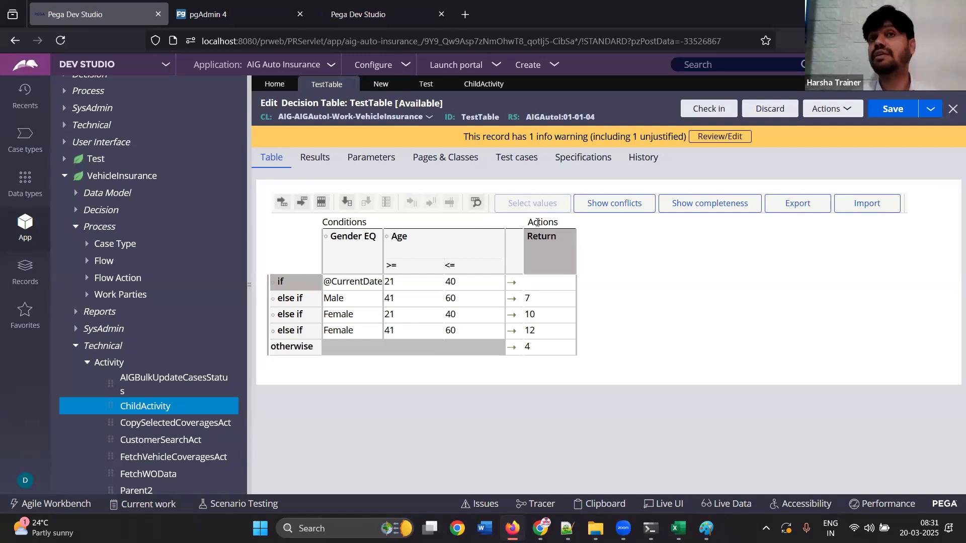
pyautogui.click(543, 285)
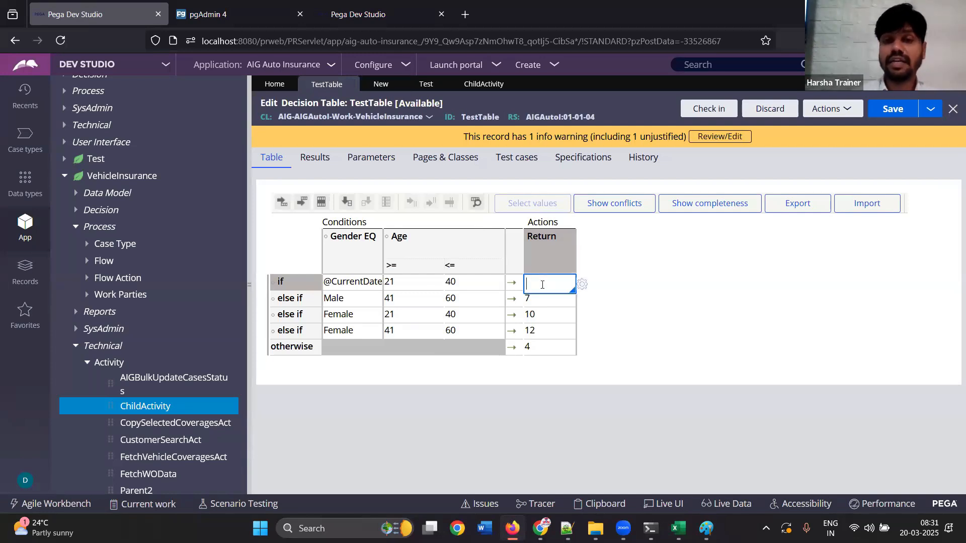
pyautogui.write('5')
pyautogui.click(599, 261)
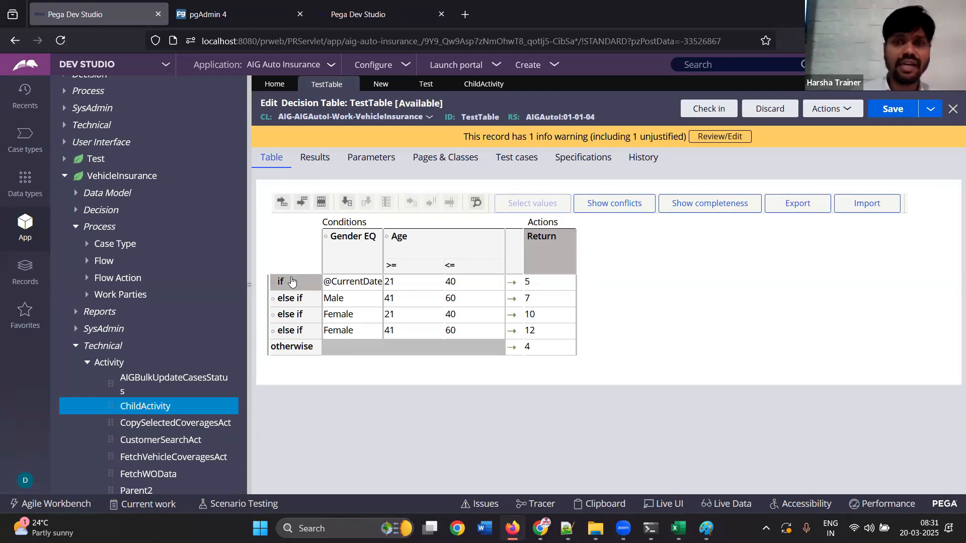
pyautogui.click(536, 316)
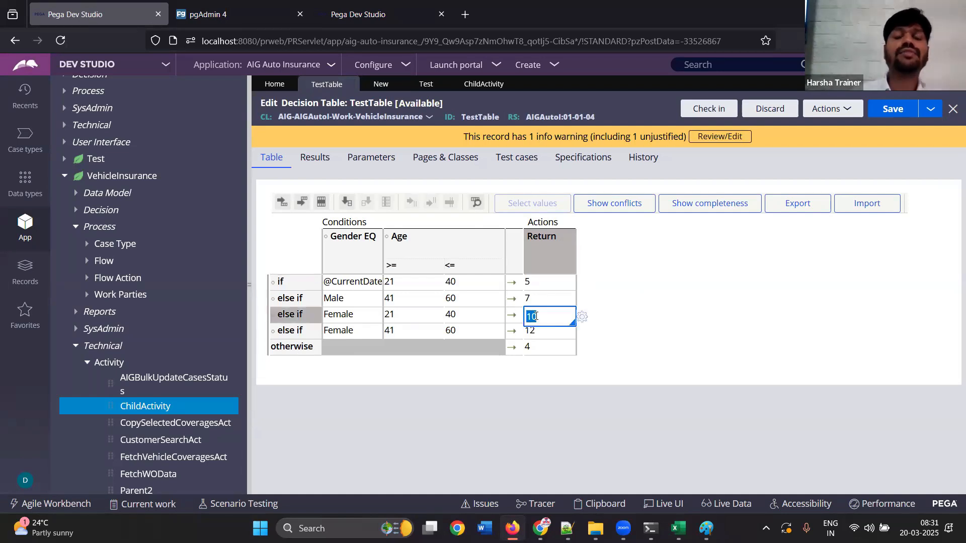
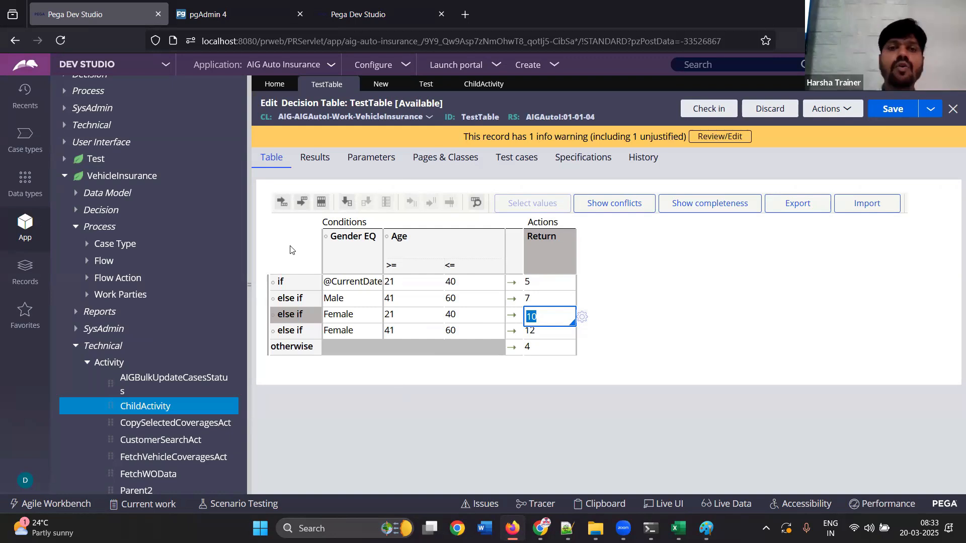
# List the result actions offered for the .Age >= 21 condition in TestTree
pyautogui.click(381, 84)
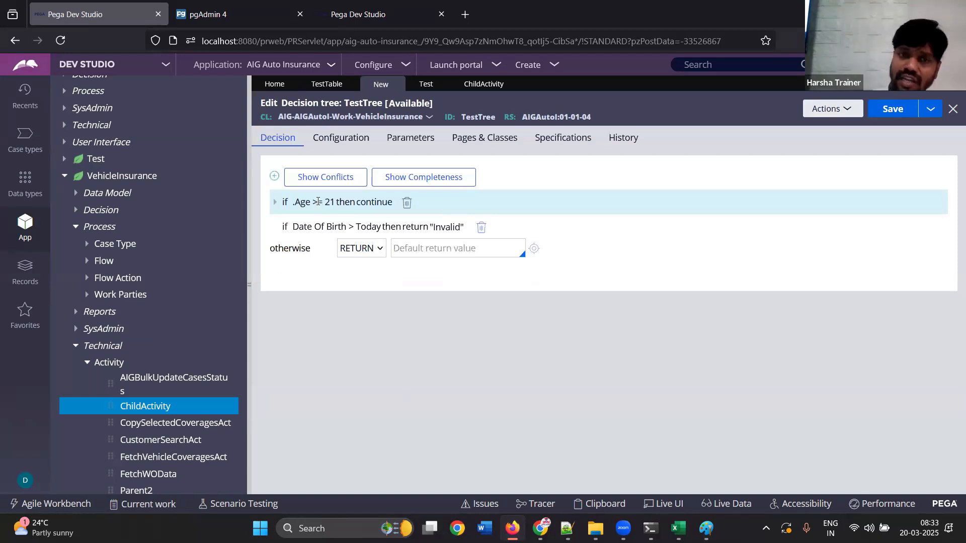
pyautogui.click(364, 194)
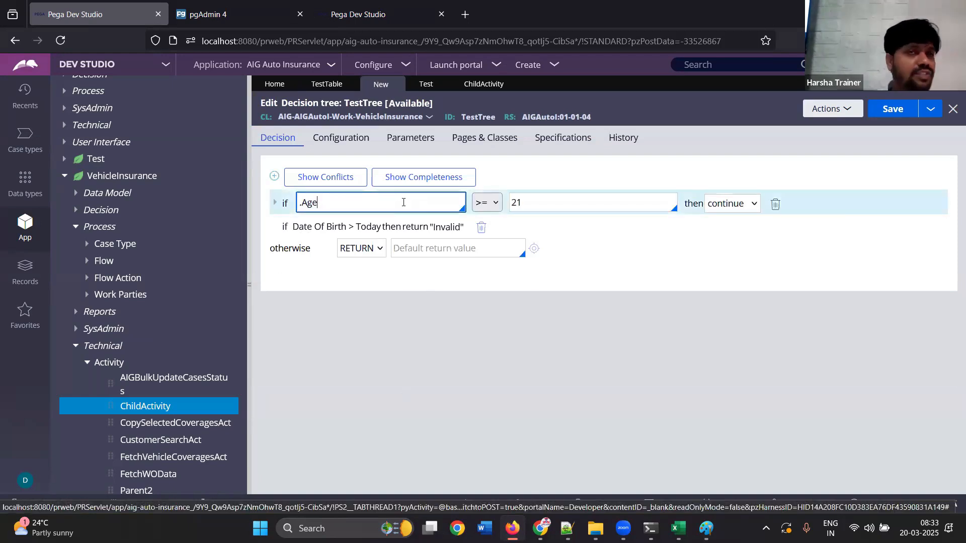
pyautogui.click(738, 208)
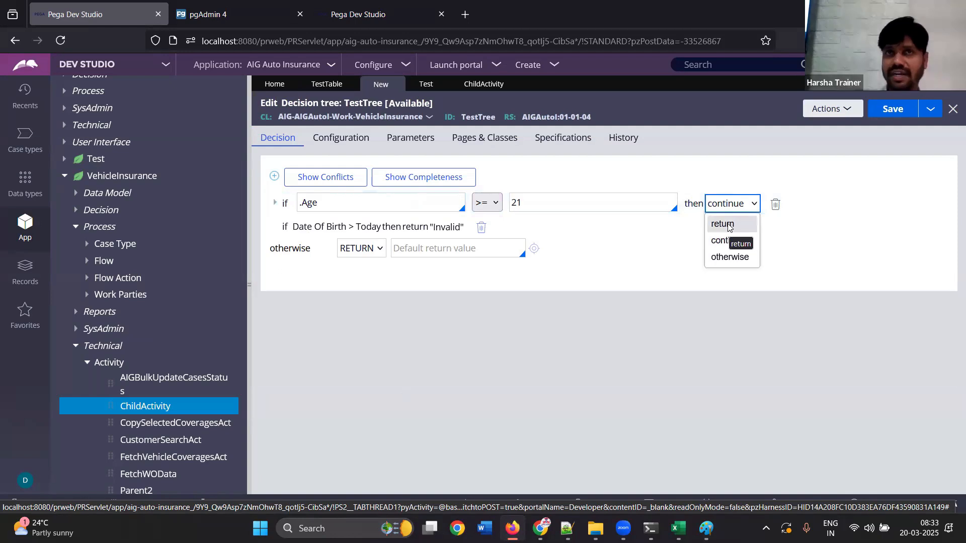
pyautogui.click(625, 284)
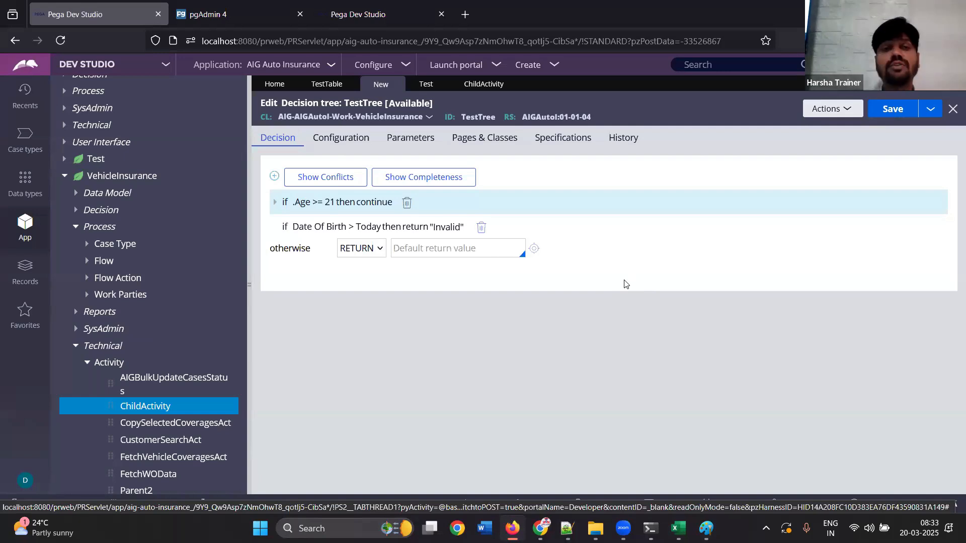
# Add two blank conditions below the Date Of Birth condition in TestTree
pyautogui.click(325, 226)
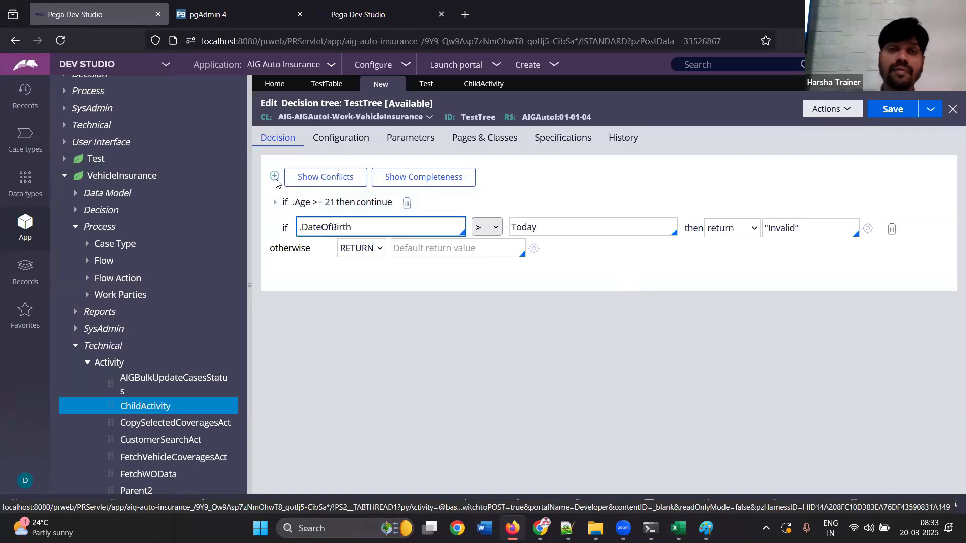
pyautogui.click(274, 177)
pyautogui.click(275, 177)
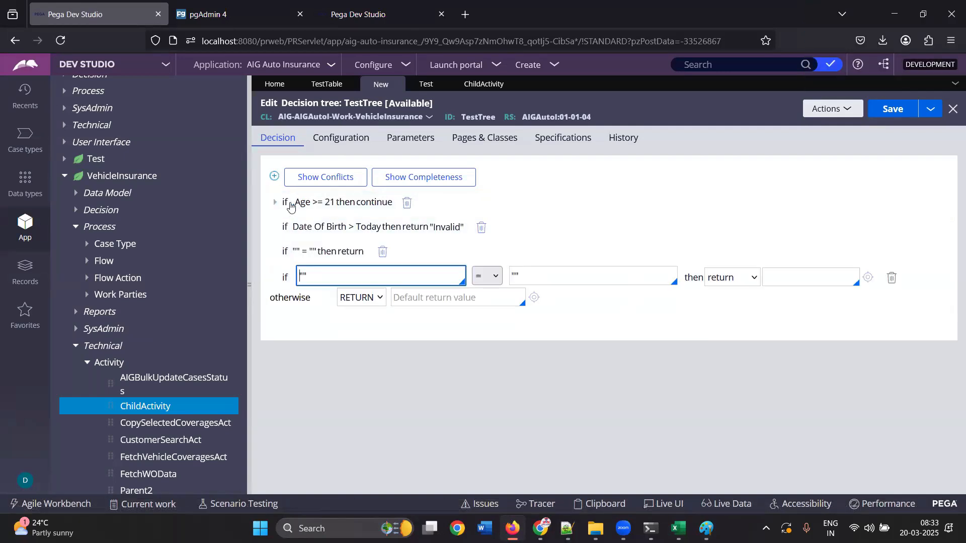
pyautogui.click(329, 347)
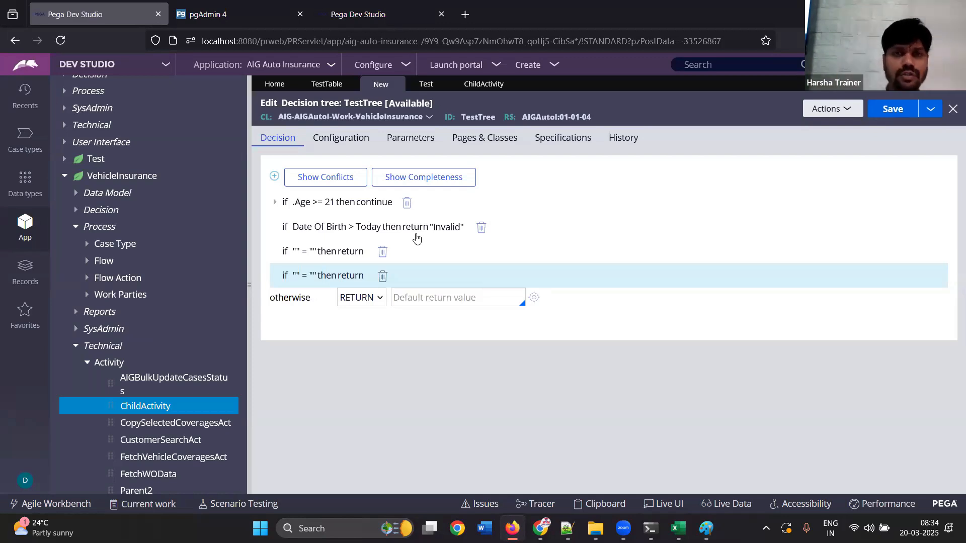
# Compare the row and Return column layout of TestTable with the conditions in TestTree
pyautogui.click(333, 86)
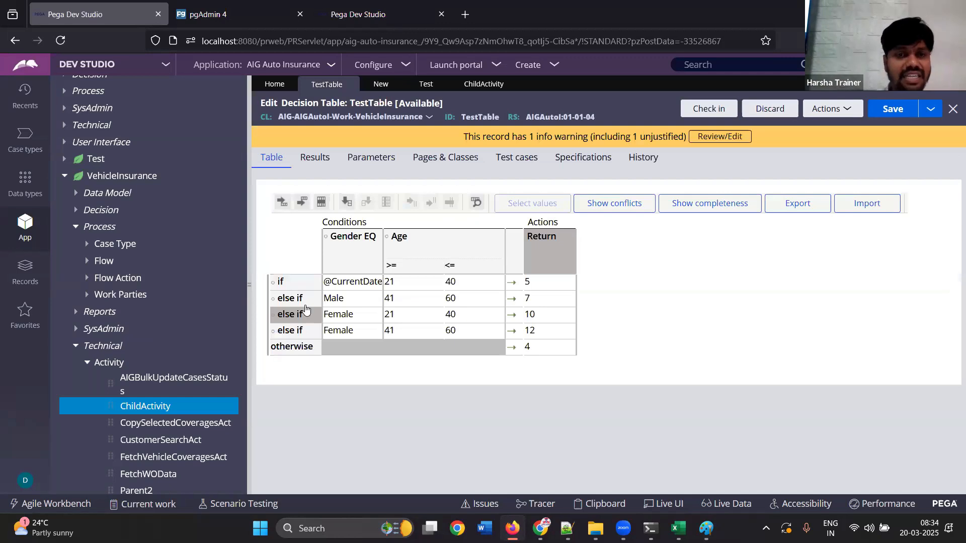
pyautogui.click(380, 84)
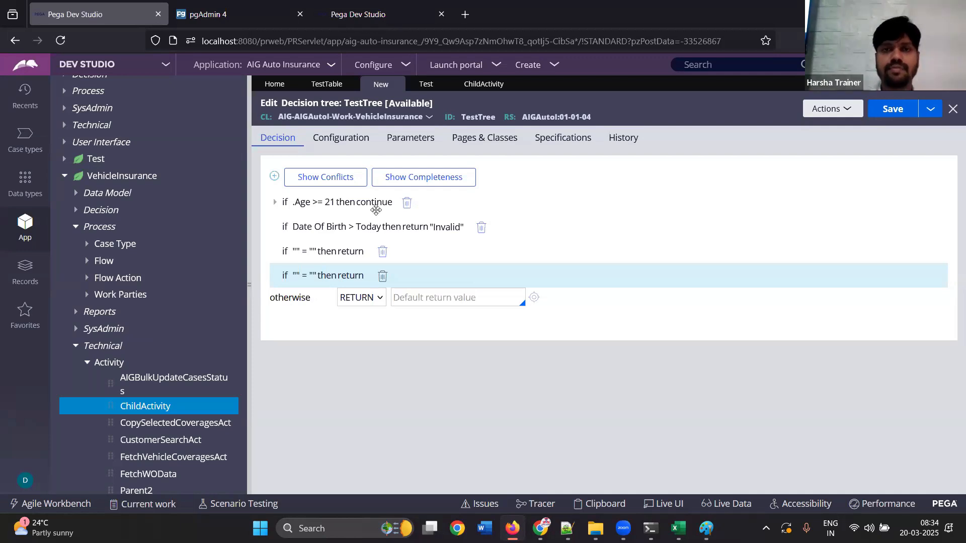
pyautogui.click(328, 86)
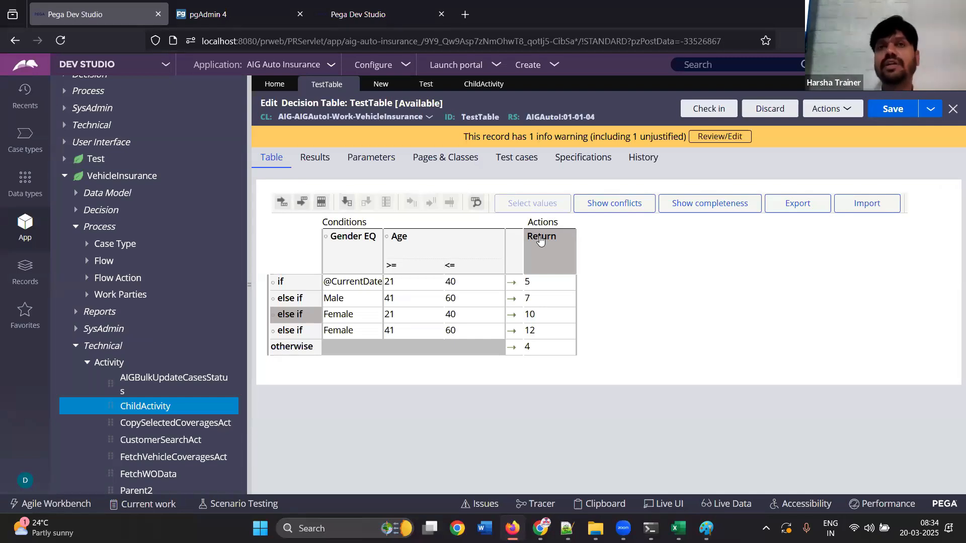
# Examine the conditions nested under .Age >= 21 in TestTree, including the Gender condition's return setting
pyautogui.click(380, 90)
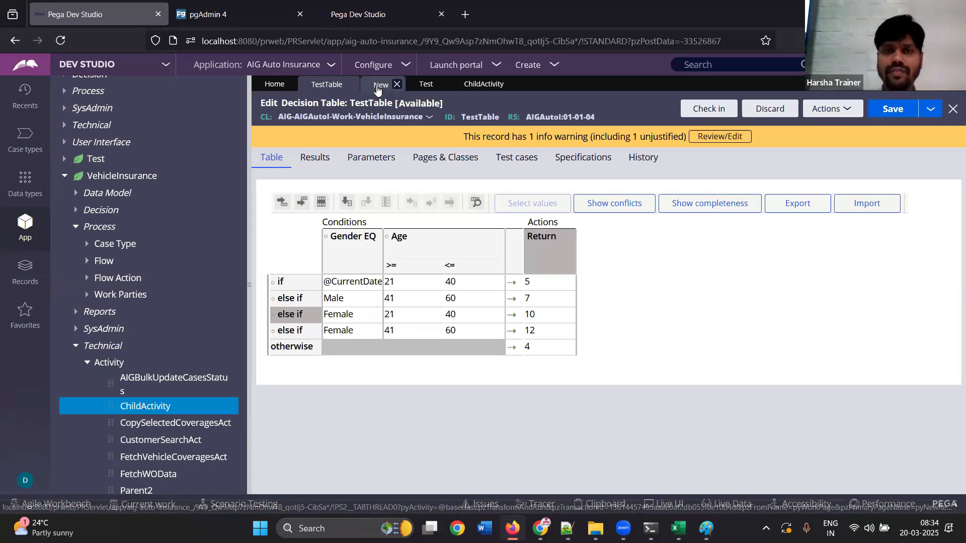
pyautogui.click(276, 203)
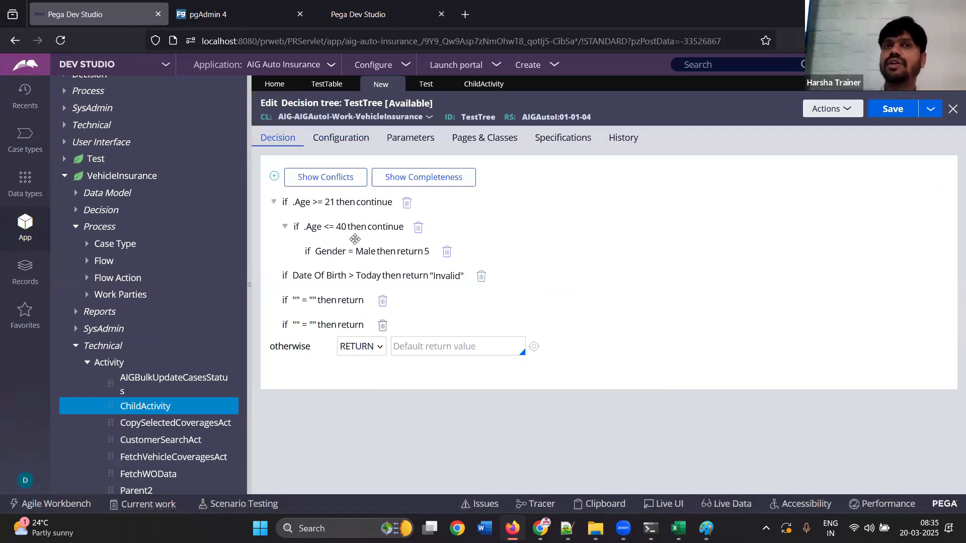
pyautogui.click(399, 253)
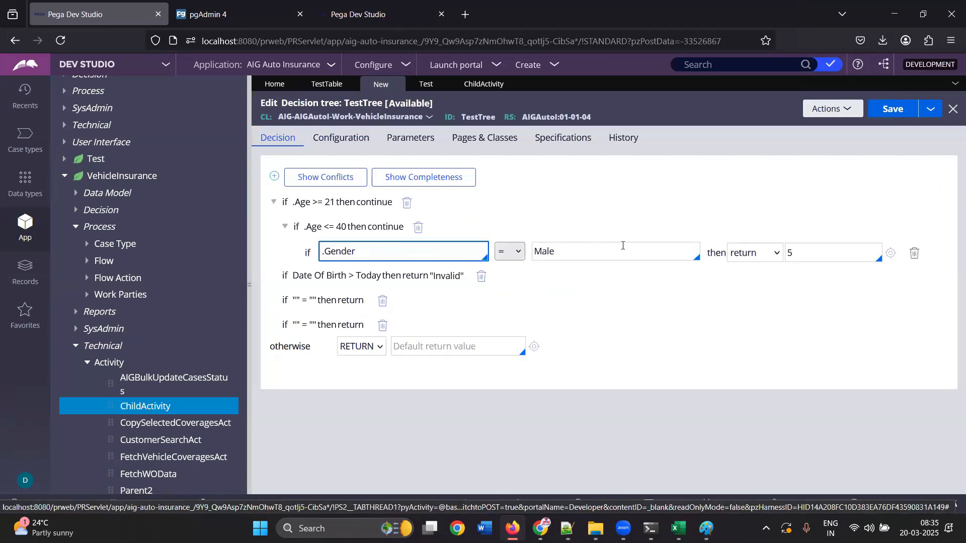
pyautogui.click(717, 351)
pyautogui.click(273, 204)
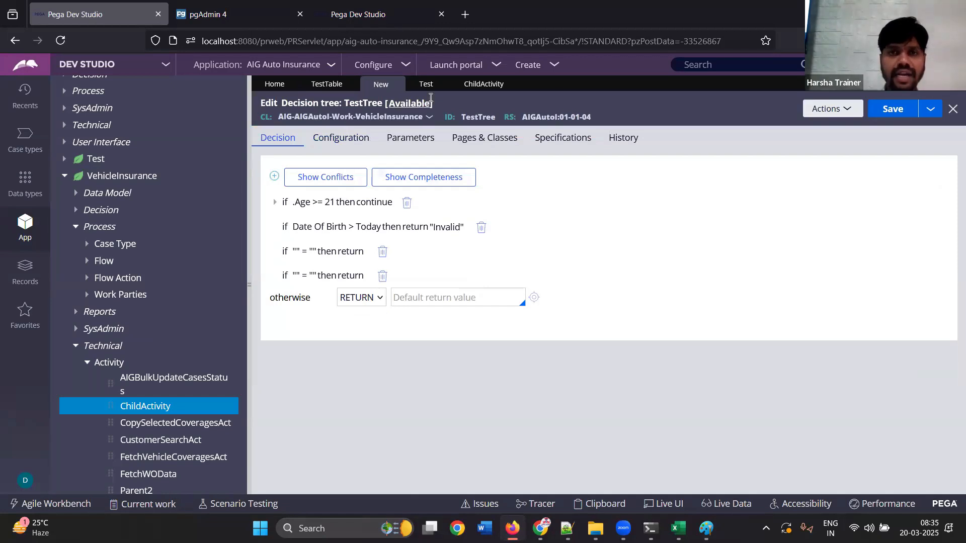
# Review ChildActivity and TestTable, and list the result actions offered for TestTree's first blank condition
pyautogui.click(473, 85)
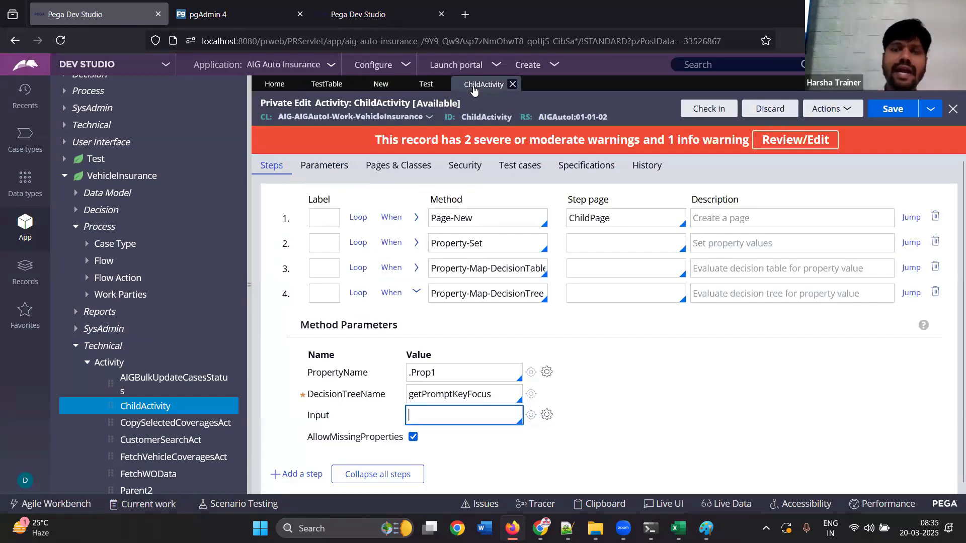
pyautogui.click(328, 85)
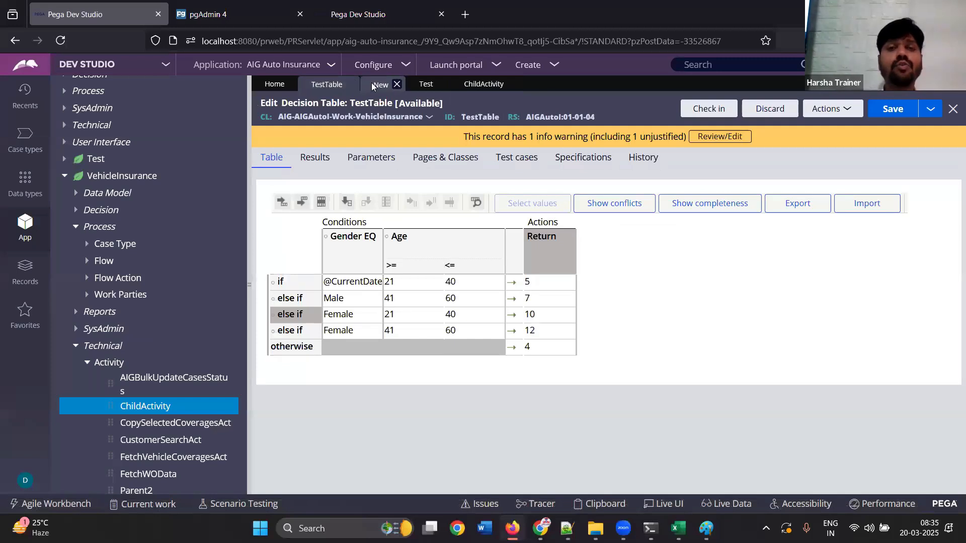
pyautogui.click(372, 84)
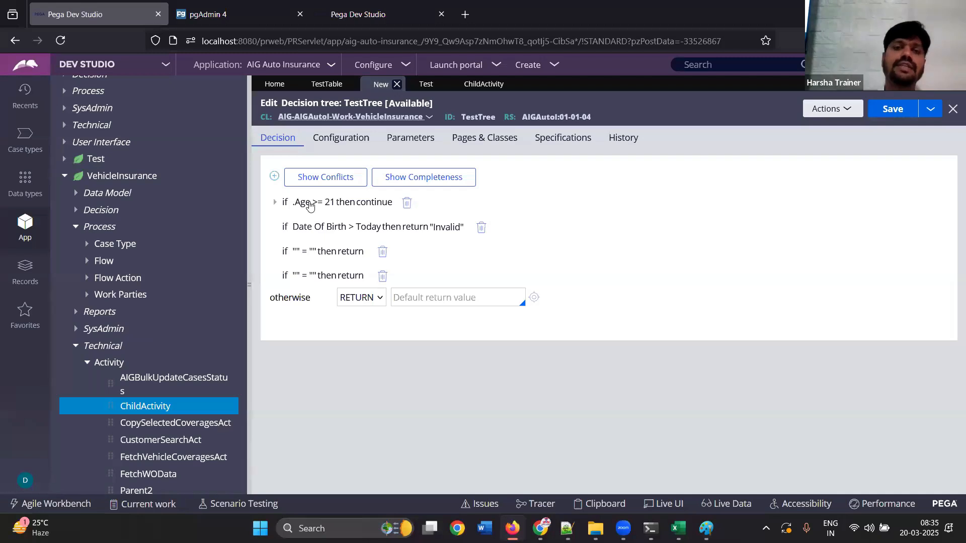
pyautogui.click(303, 251)
pyautogui.click(731, 255)
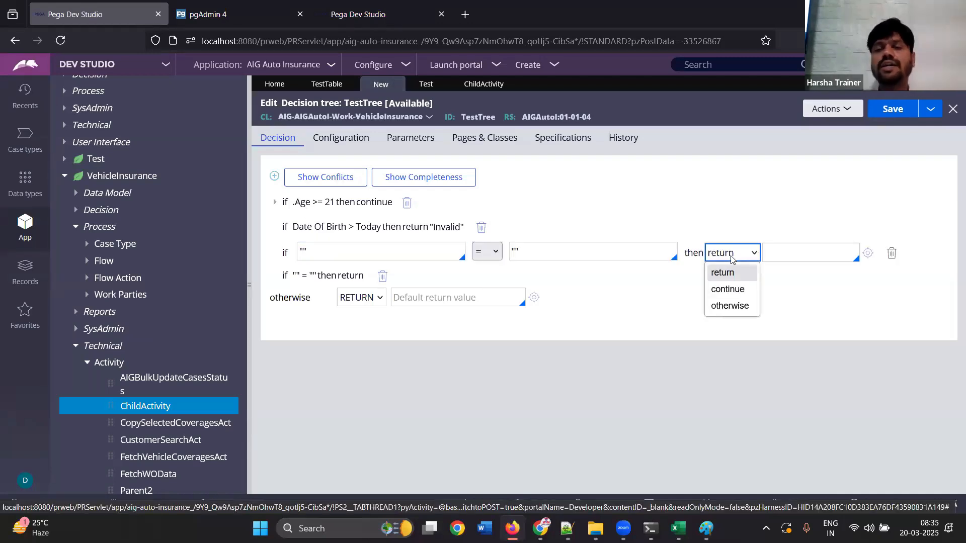
# Allow selection of the 'call decision' option in TestTree's configuration
pyautogui.click(361, 145)
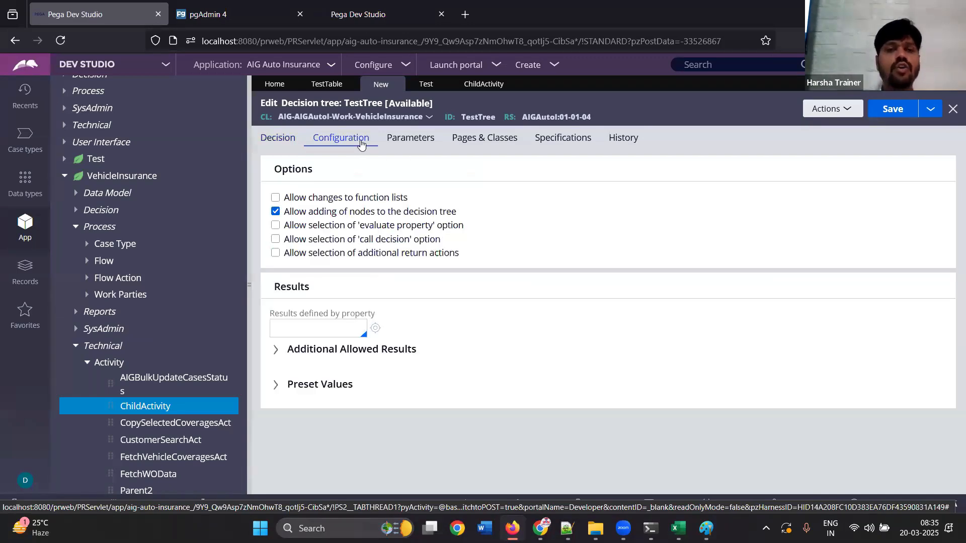
pyautogui.moveTo(283, 245); pyautogui.dragTo(442, 245)
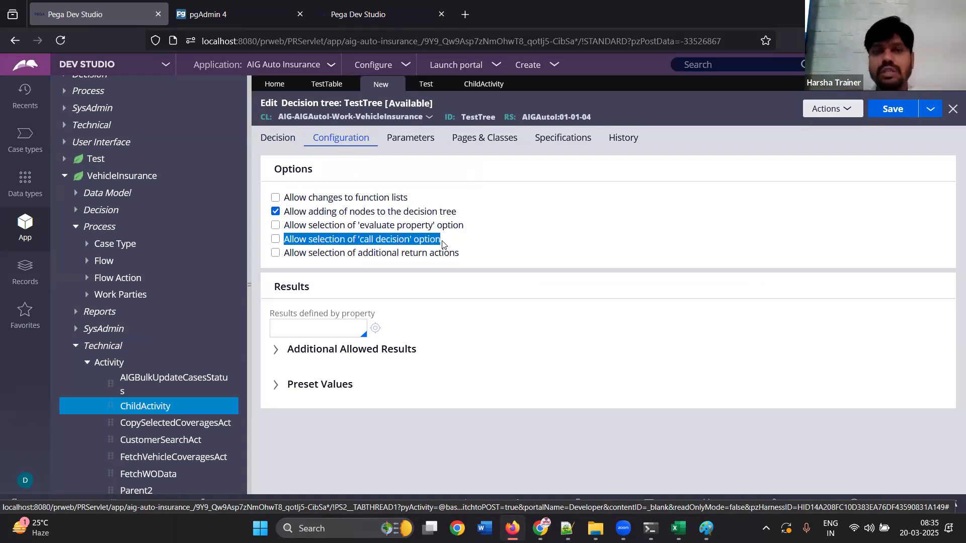
pyautogui.click(276, 241)
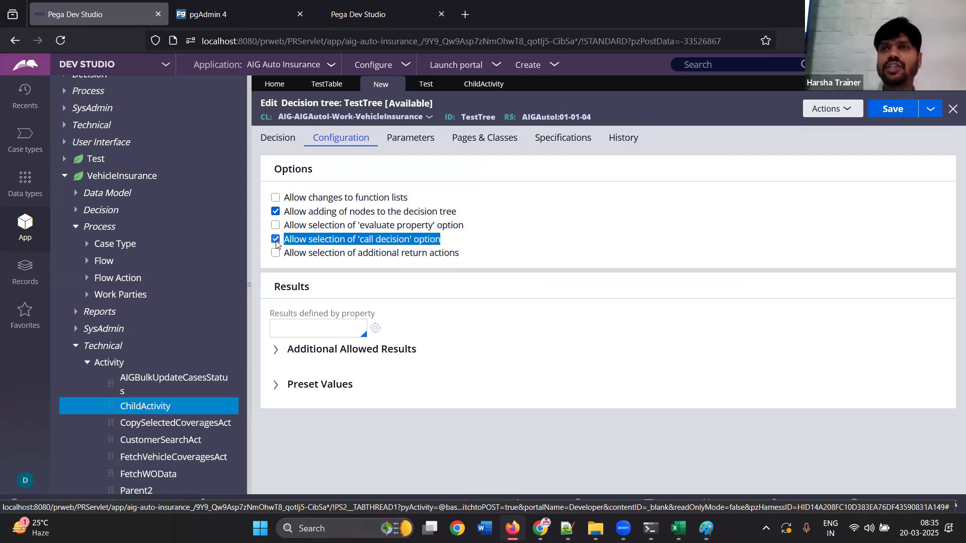
# Make TestTree's Date Of Birth condition call the decision table pxGetRuleNamePropertyByType
pyautogui.click(274, 141)
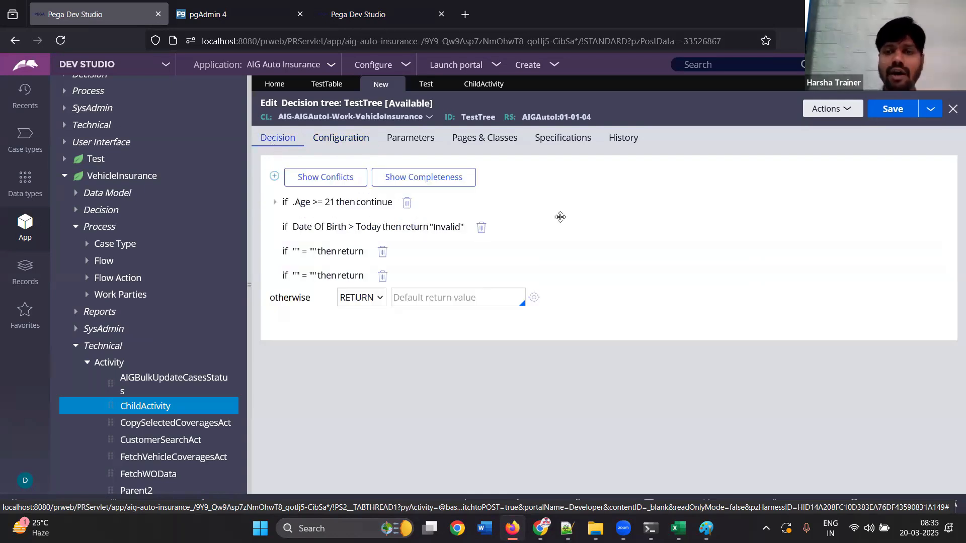
pyautogui.click(407, 235)
pyautogui.click(742, 231)
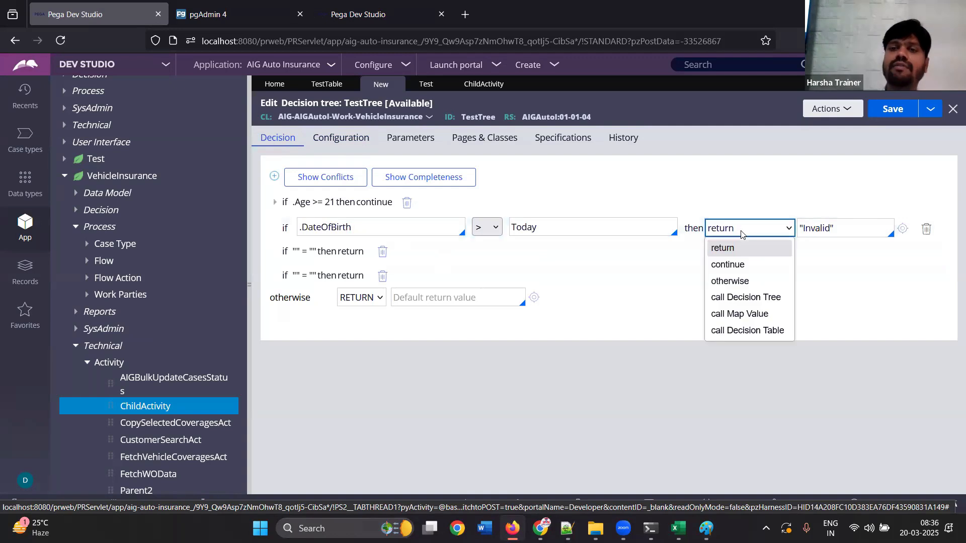
pyautogui.click(748, 331)
pyautogui.click(459, 235)
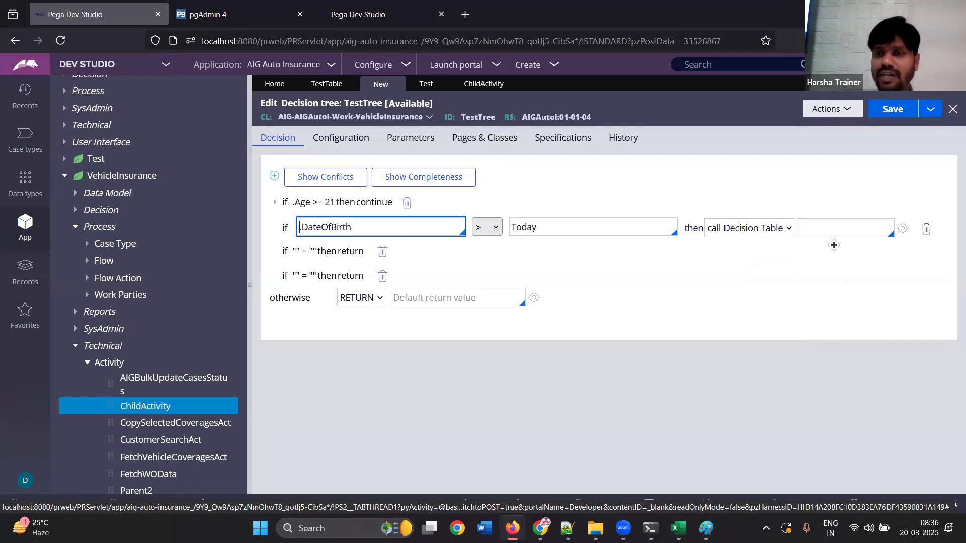
pyautogui.click(843, 230)
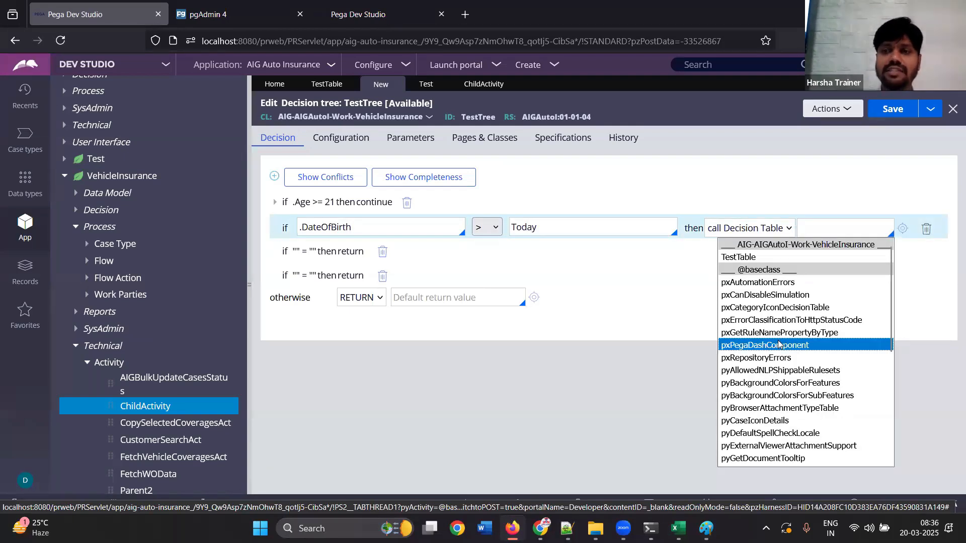
pyautogui.click(806, 333)
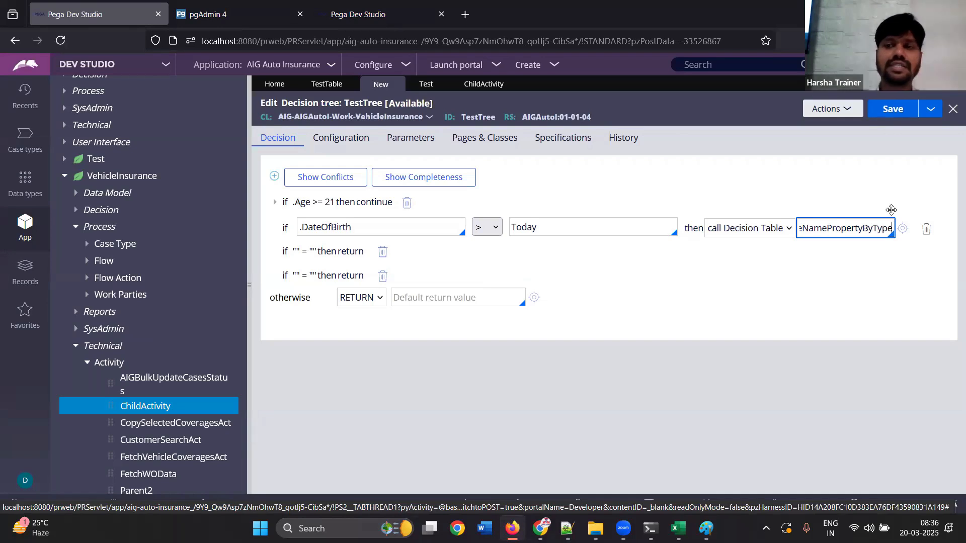
# Compare TestTable with the result actions available for TestTree's Date Of Birth condition
pyautogui.click(328, 85)
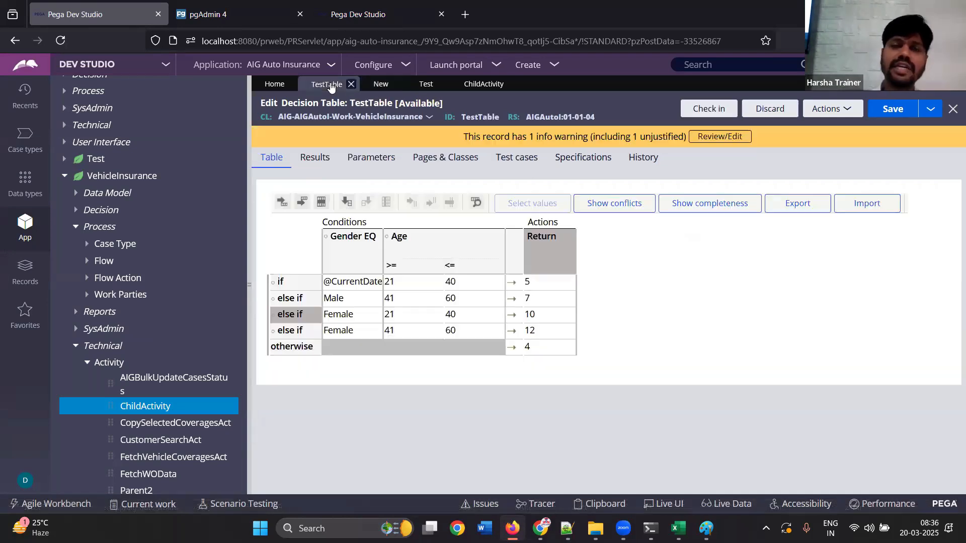
pyautogui.click(371, 84)
pyautogui.click(779, 233)
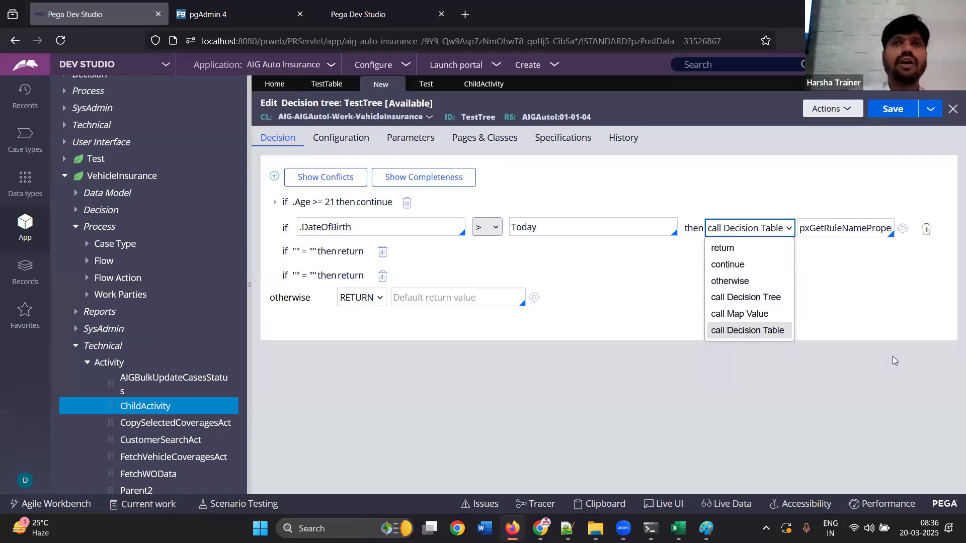
# Review TestTable's delegation options and the privilege settings of its Return column
pyautogui.click(315, 84)
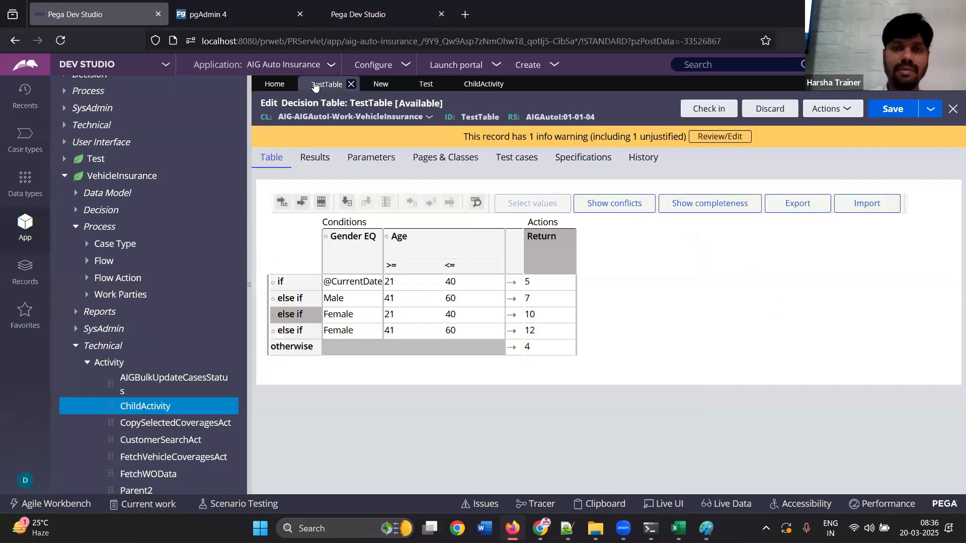
pyautogui.click(316, 164)
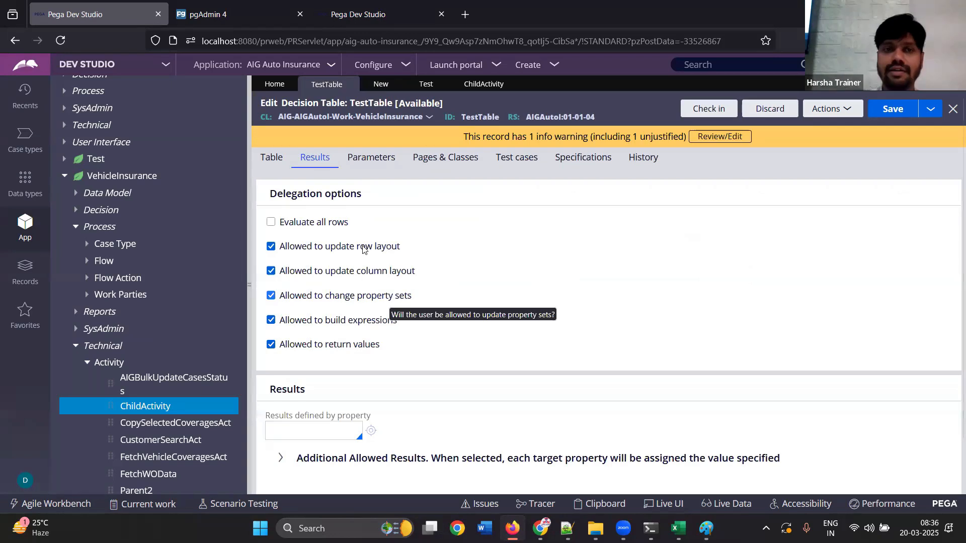
pyautogui.click(273, 158)
pyautogui.click(548, 245)
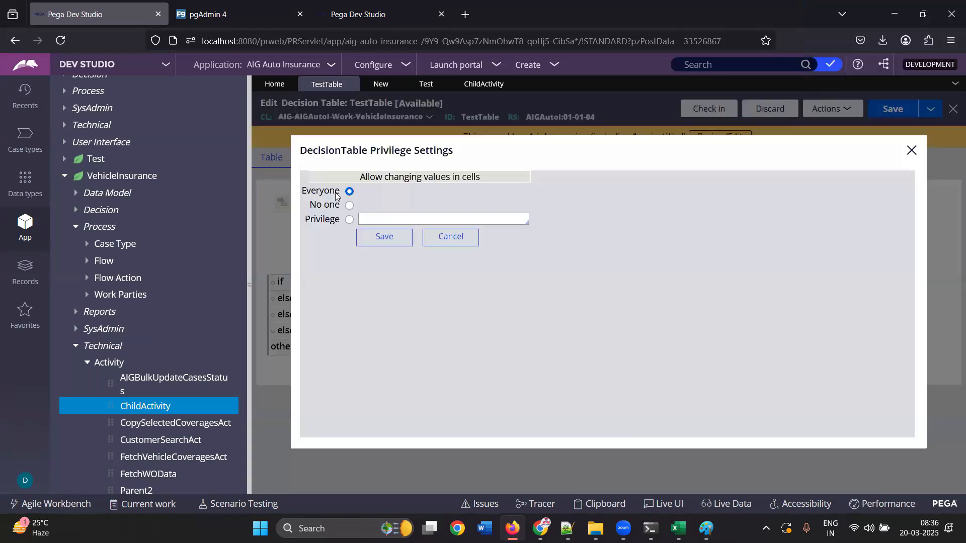
pyautogui.click(448, 243)
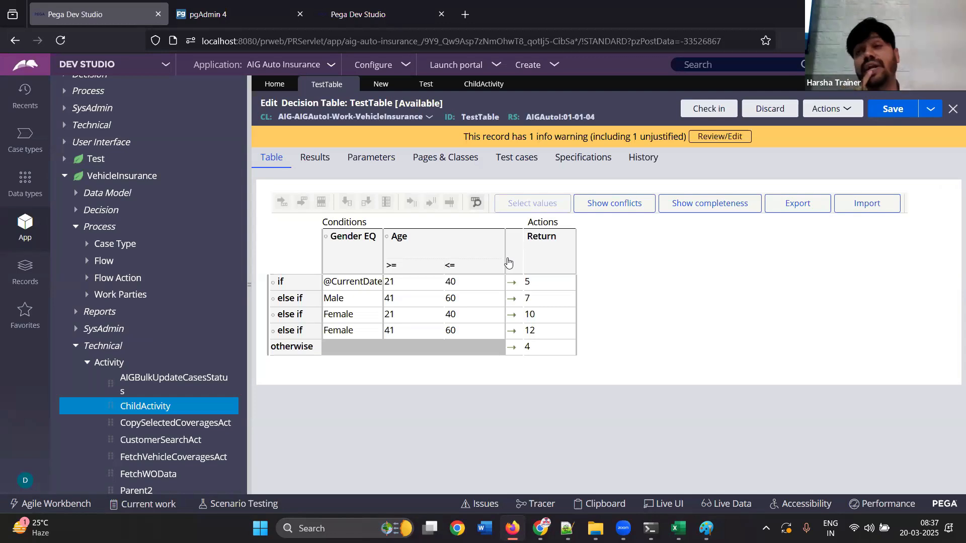
# Open the expression builder for the first row's Return value in TestTable and search its functions for "decision"
pyautogui.click(536, 283)
pyautogui.click(583, 286)
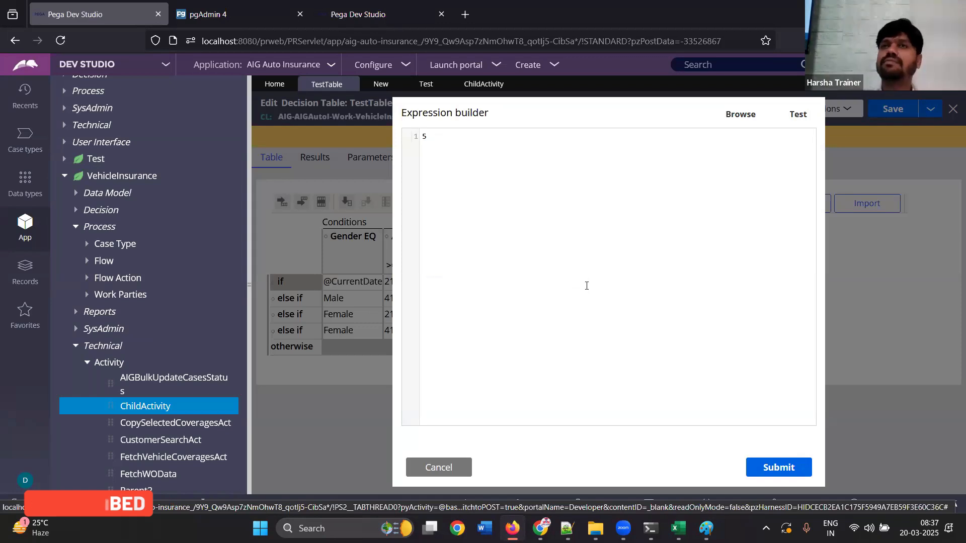
pyautogui.click(738, 121)
pyautogui.write('decison')
pyautogui.press('Return')
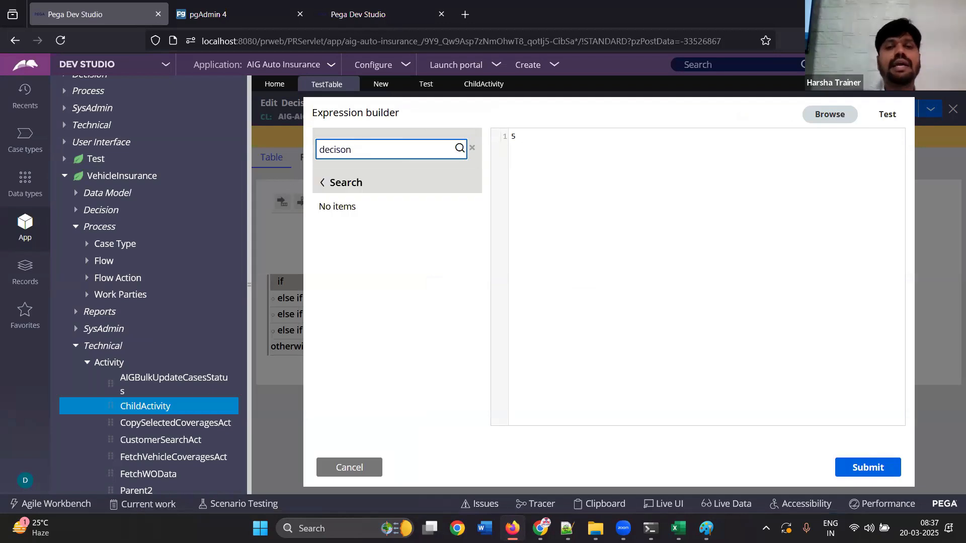
pyautogui.press('BackSpace')
pyautogui.press('BackSpace')
pyautogui.press('BackSpace')
pyautogui.write('sion')
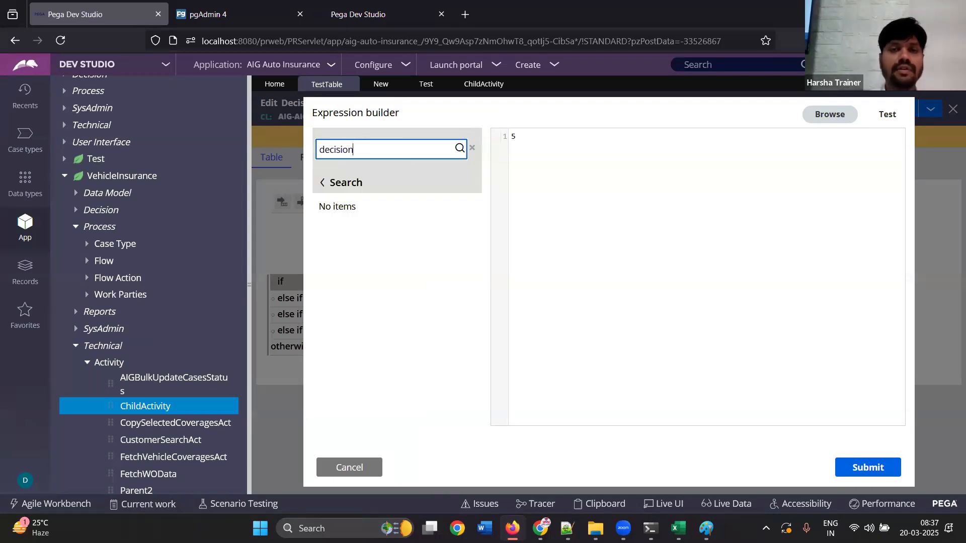
pyautogui.press('Return')
pyautogui.moveTo(413, 215)
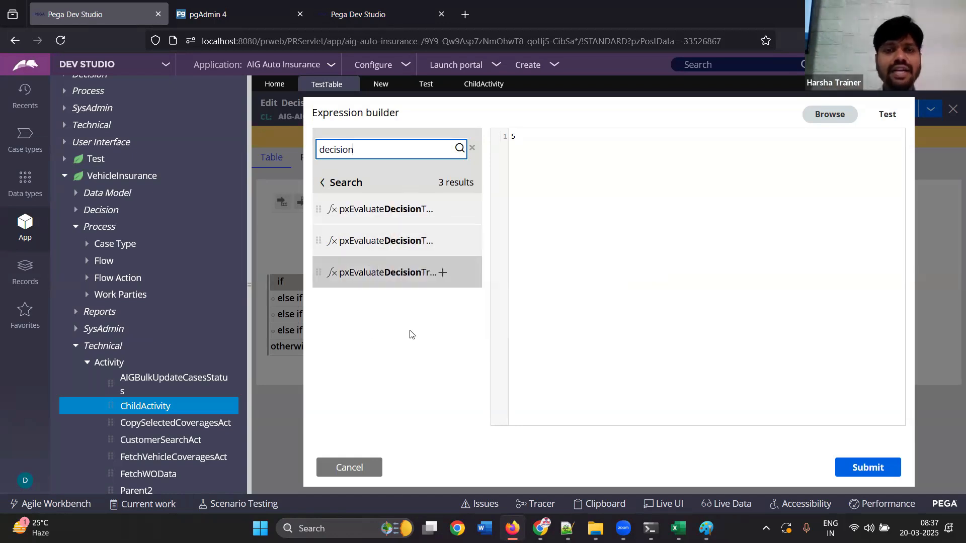
pyautogui.moveTo(378, 280)
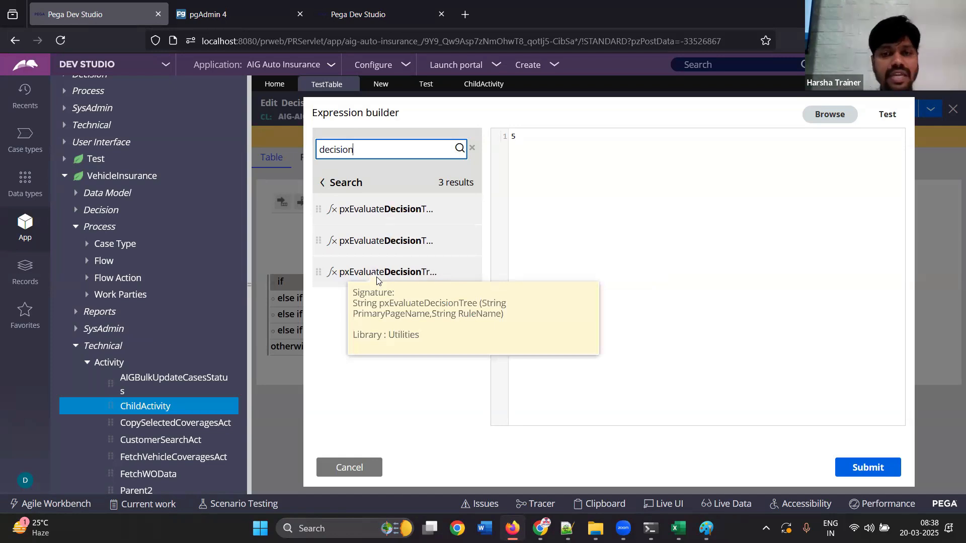
pyautogui.moveTo(395, 242)
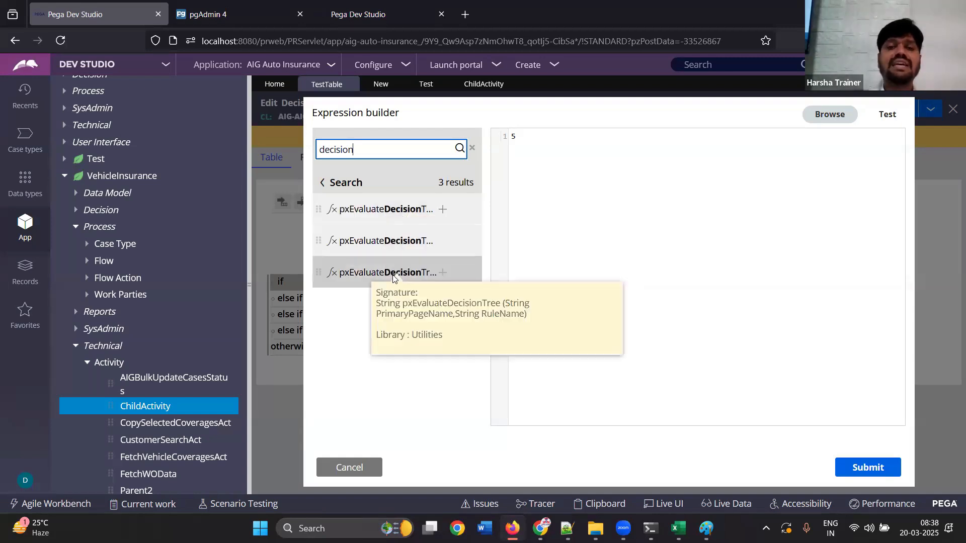
# Set the first row's Return value to the expression pxEvaluateDecisionTable(Page1, TableA)
pyautogui.click(443, 209)
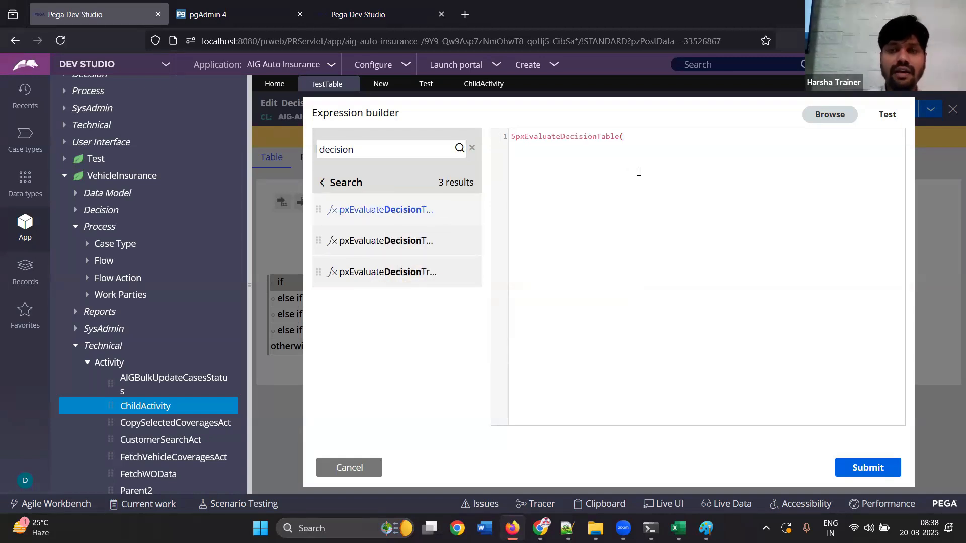
pyautogui.click(516, 137)
pyautogui.press('BackSpace')
pyautogui.click(628, 137)
pyautogui.write('Page1')
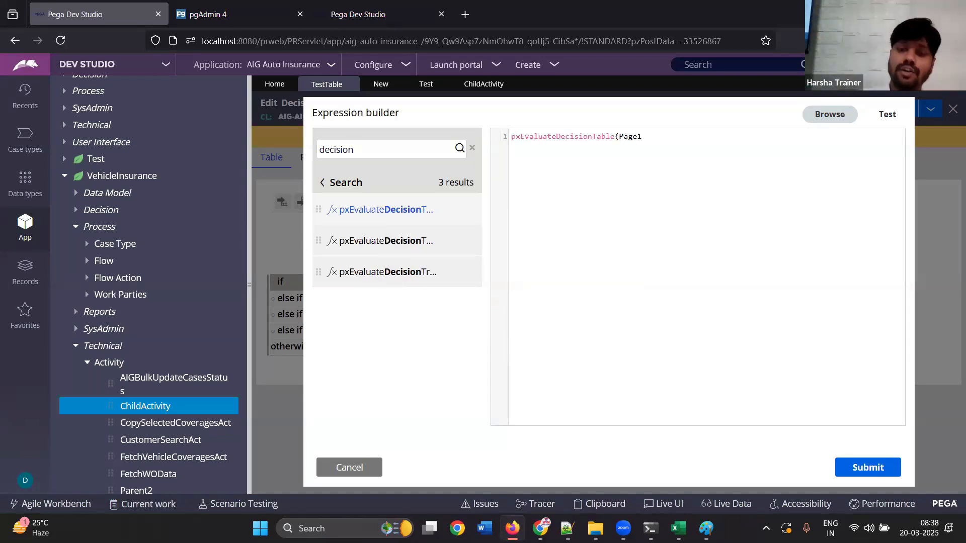
pyautogui.write(', Table')
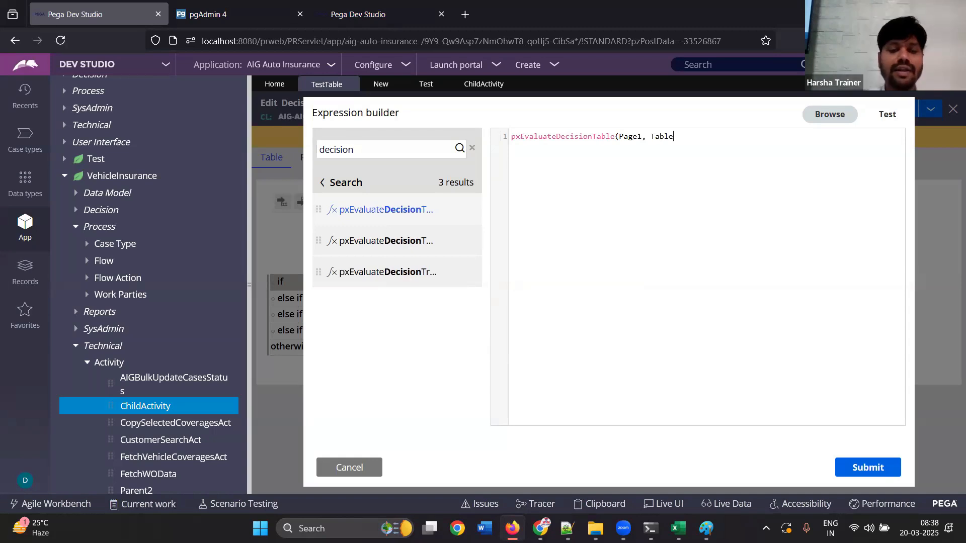
pyautogui.write('A)')
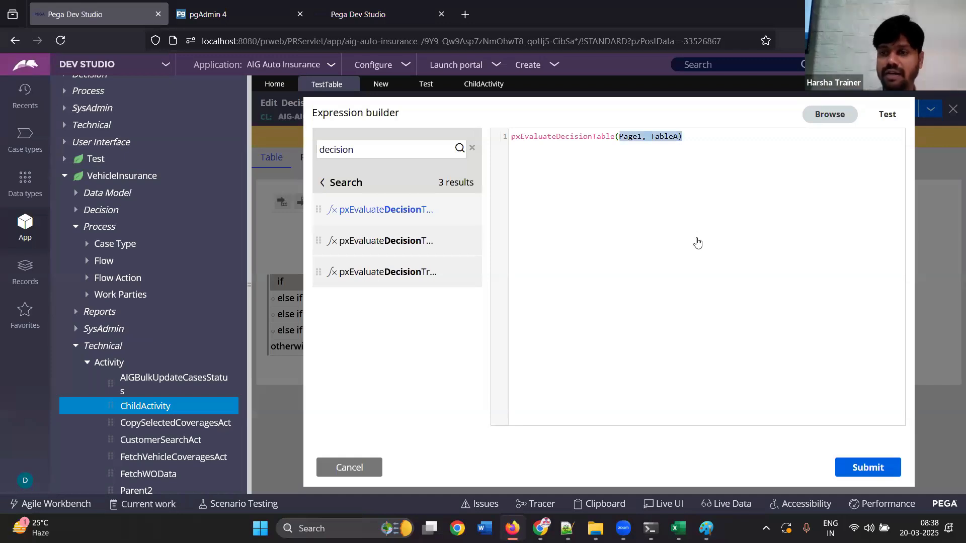
pyautogui.click(868, 467)
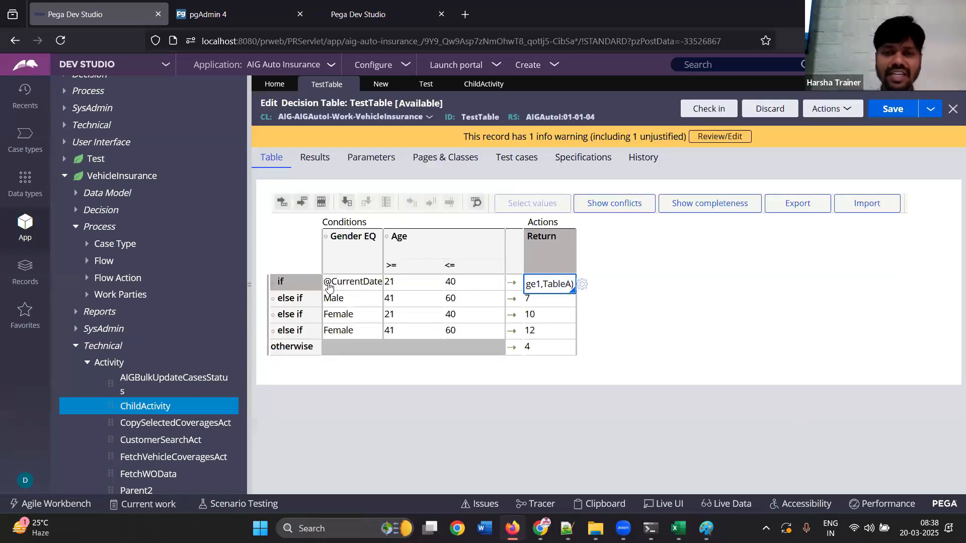
# Set the first row's Gender condition to Male, and review its Return expression and age limits
pyautogui.click(351, 283)
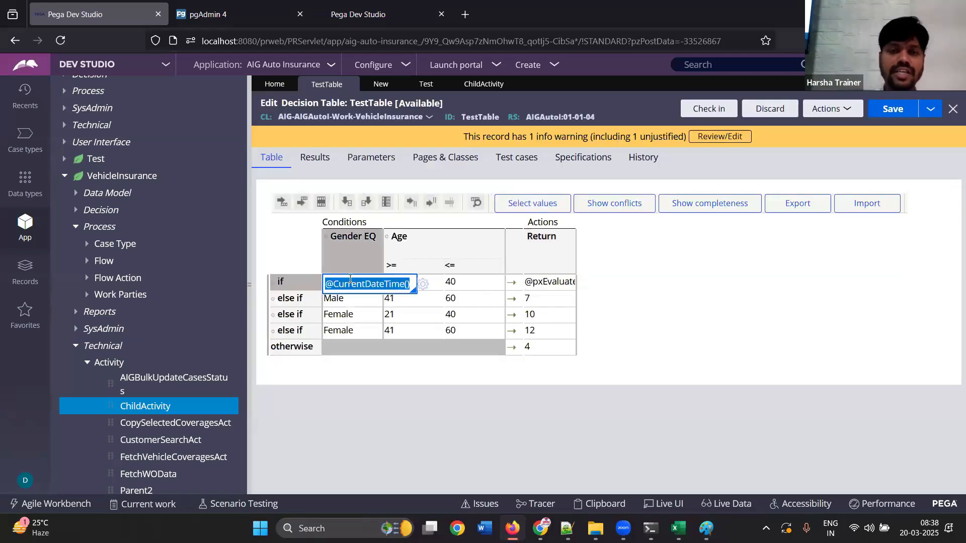
pyautogui.press('BackSpace')
pyautogui.write('Male')
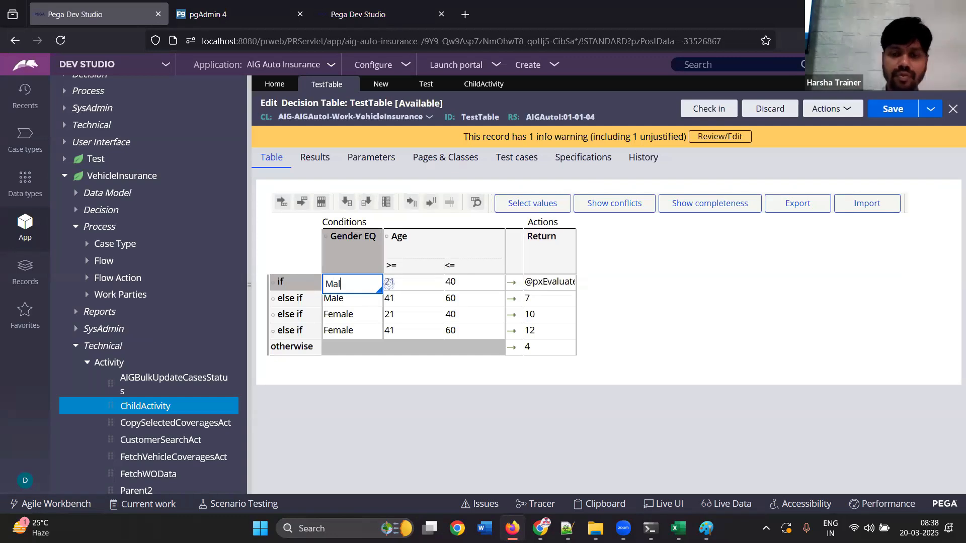
pyautogui.click(405, 304)
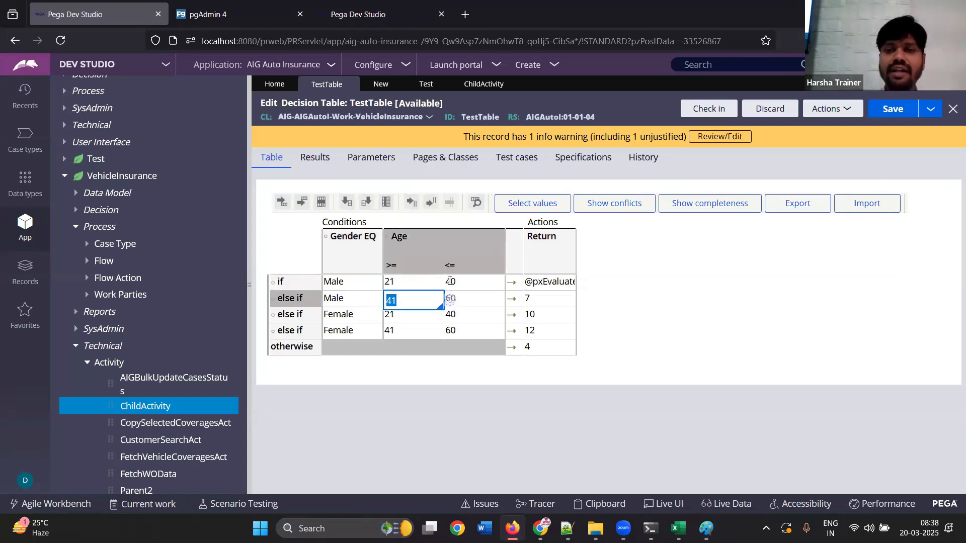
pyautogui.click(546, 284)
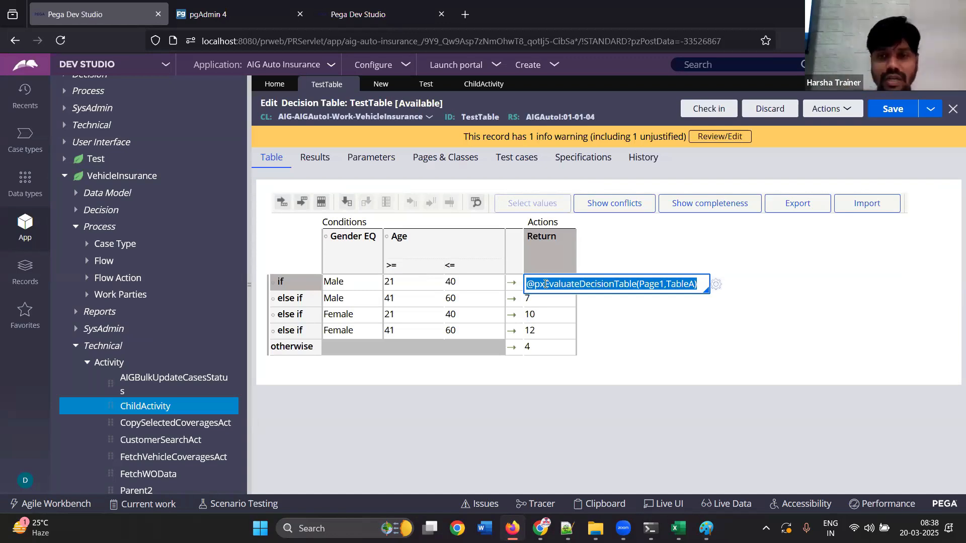
pyautogui.click(413, 286)
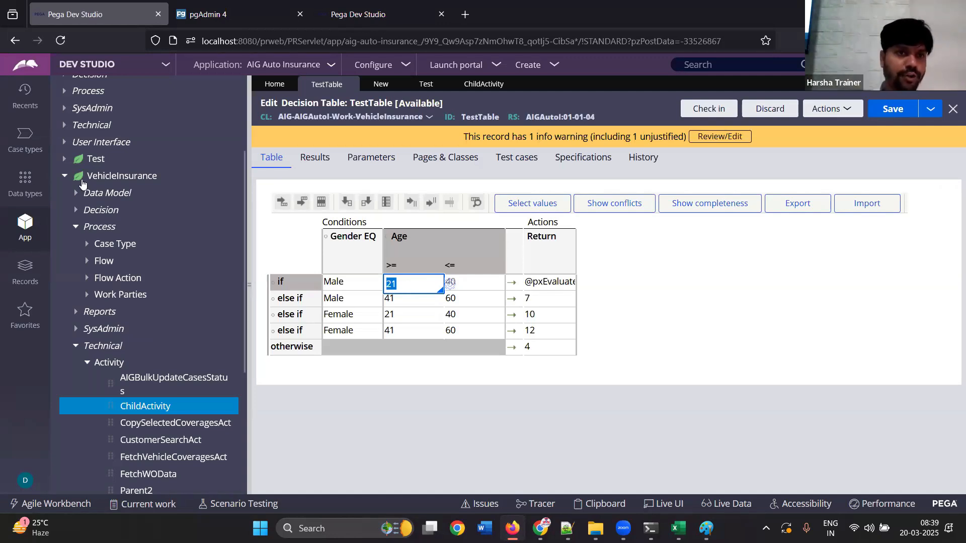
# Open the .PolicyExpiryDate declare expression of class AIG-Data-Policy and review the source options for its otherwise result
pyautogui.click(65, 176)
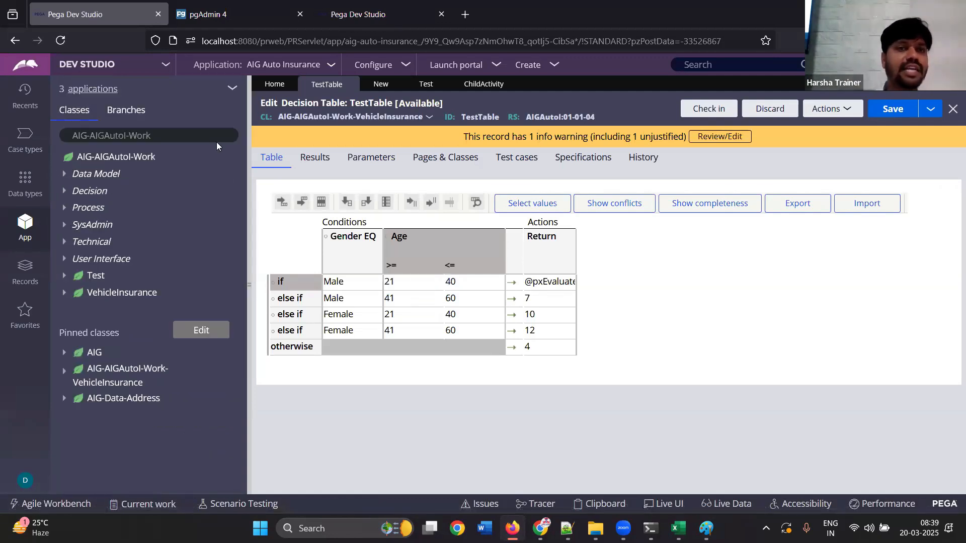
pyautogui.click(184, 135)
pyautogui.press('BackSpace')
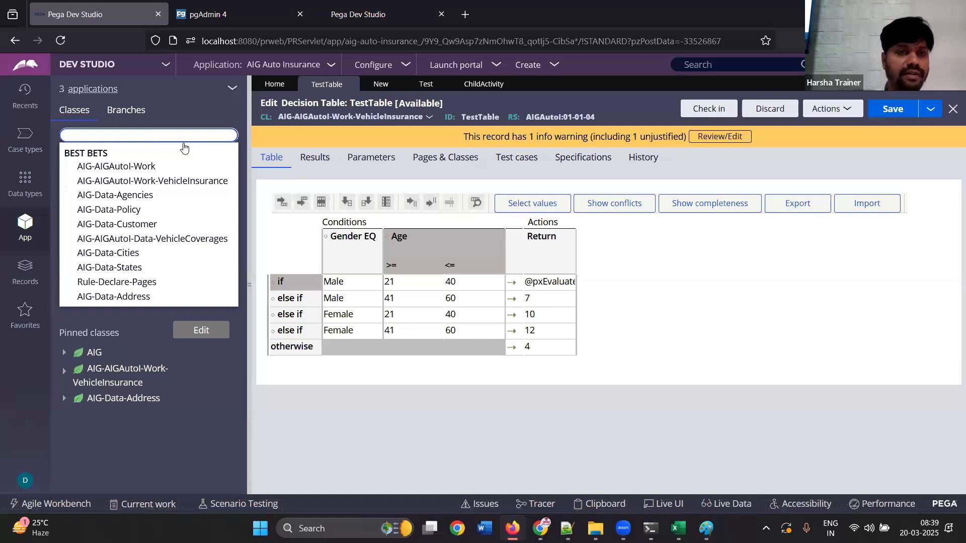
pyautogui.click(168, 214)
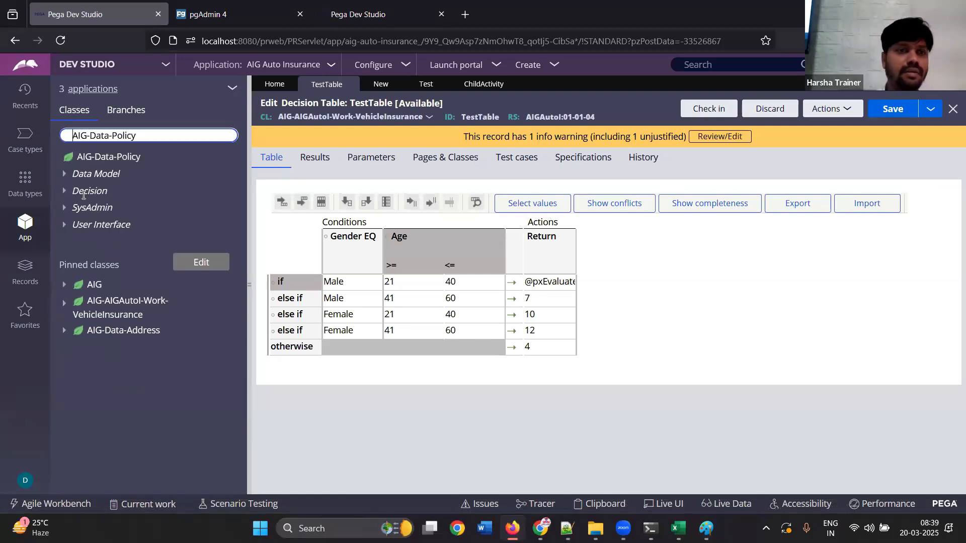
pyautogui.click(74, 197)
pyautogui.click(76, 208)
pyautogui.click(136, 225)
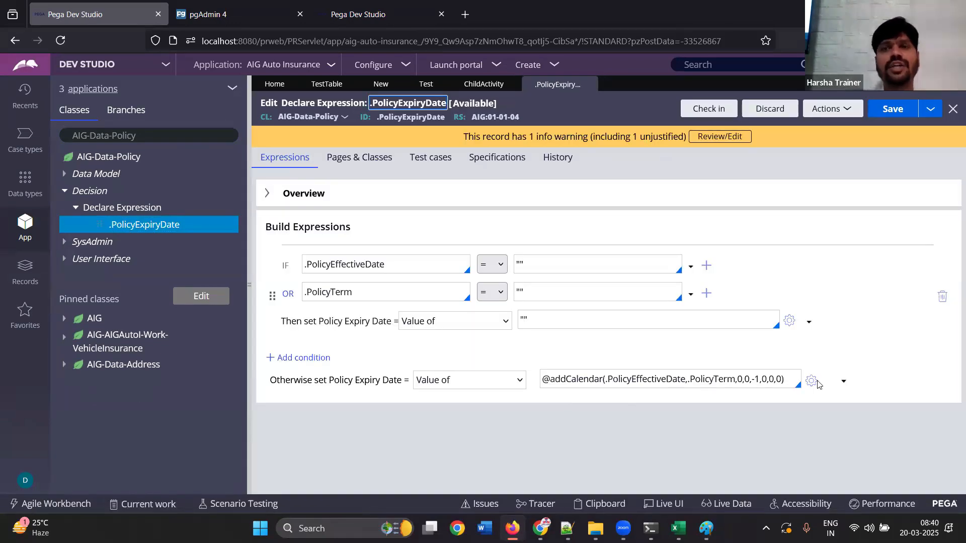
pyautogui.click(459, 386)
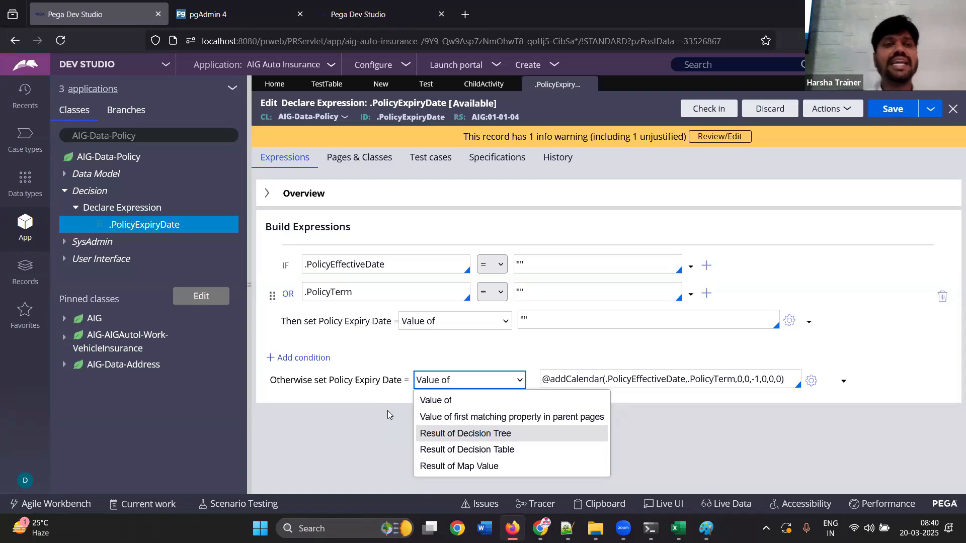
# Switch the class explorer to AIG-AIGAutoI-Work
pyautogui.click(132, 160)
pyautogui.click(164, 140)
pyautogui.click(166, 305)
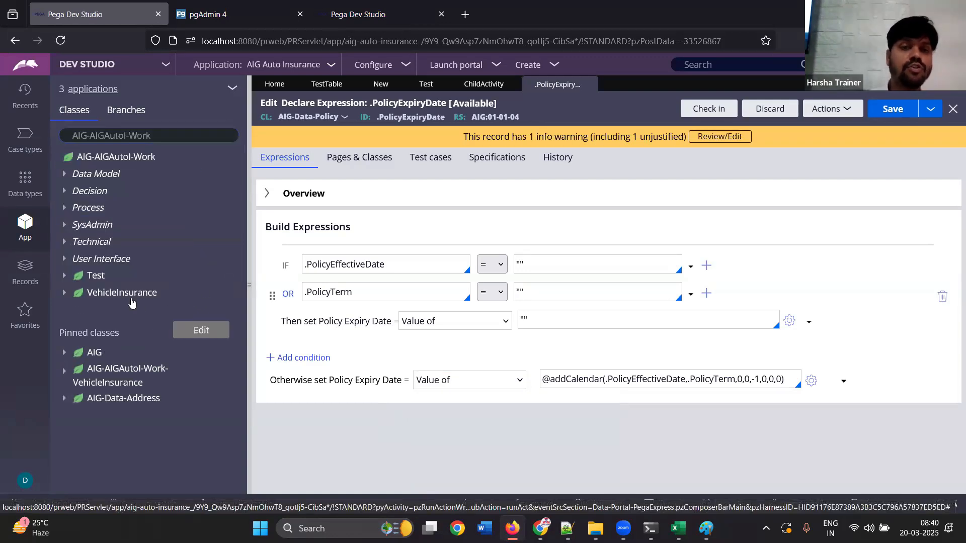
pyautogui.rightClick(149, 308)
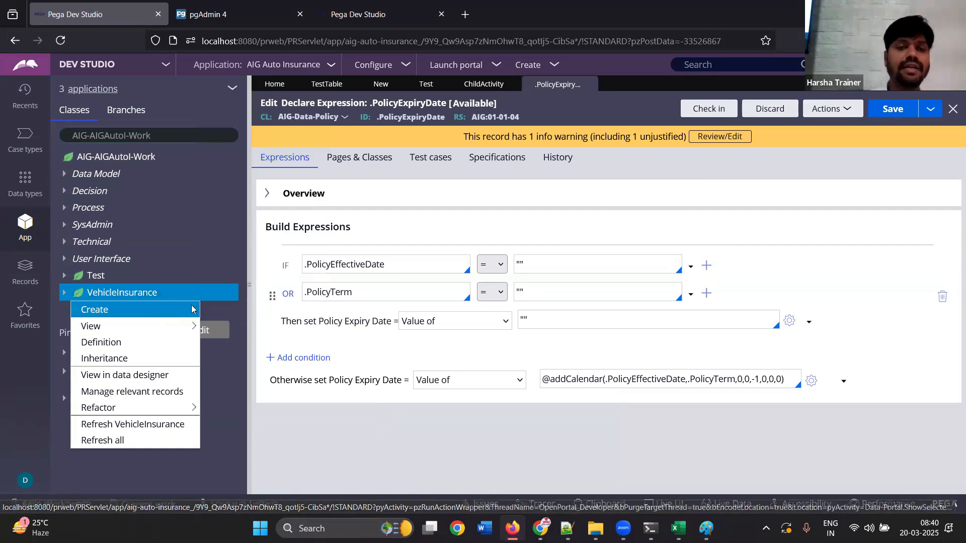
pyautogui.moveTo(192, 309)
pyautogui.moveTo(236, 293)
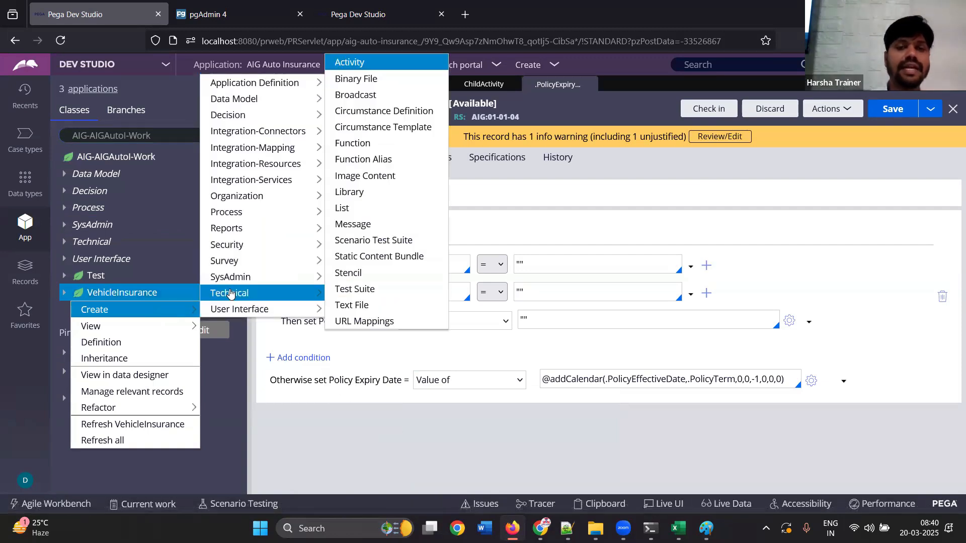
pyautogui.click(351, 63)
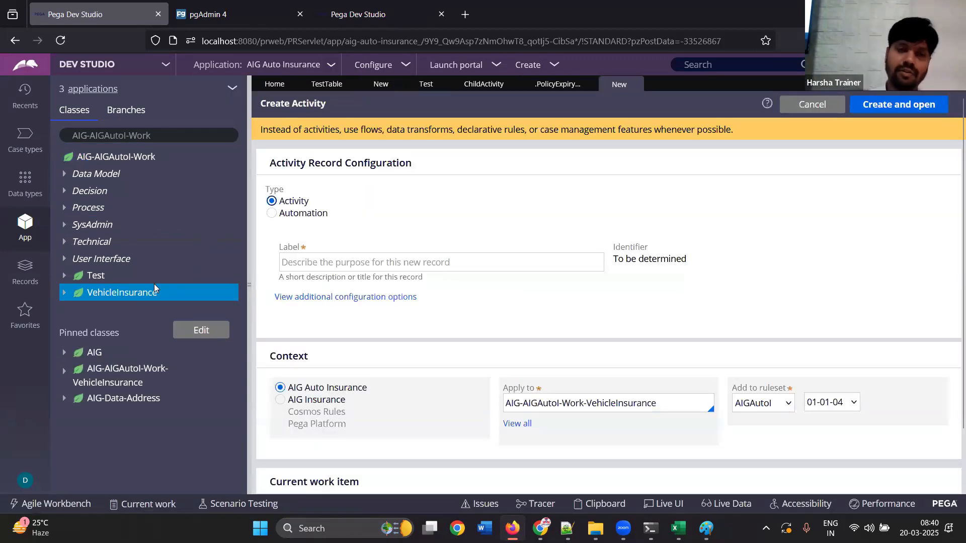
# Create a data transform named sdfsd in VehicleInsurance and make its Set action target Param.a
pyautogui.rightClick(170, 301)
pyautogui.moveTo(189, 309)
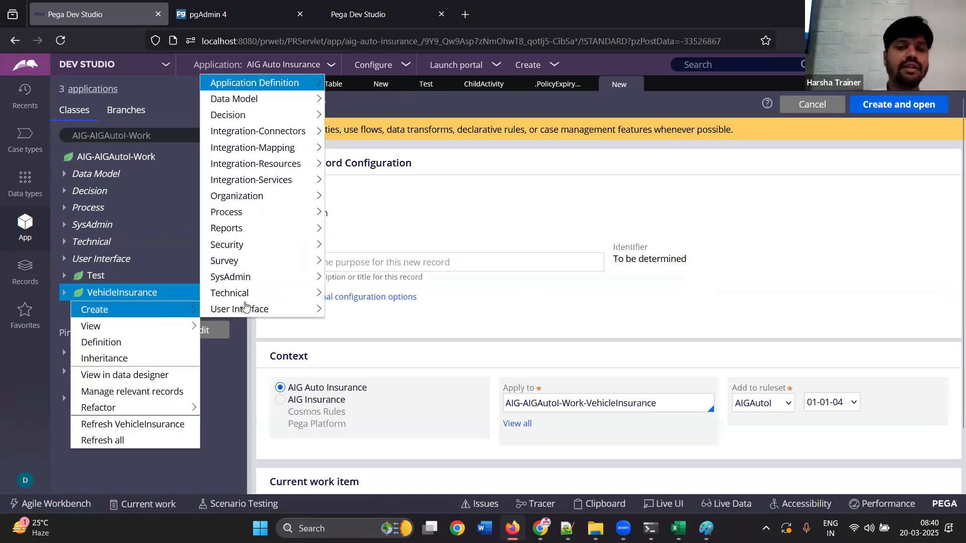
pyautogui.moveTo(276, 101)
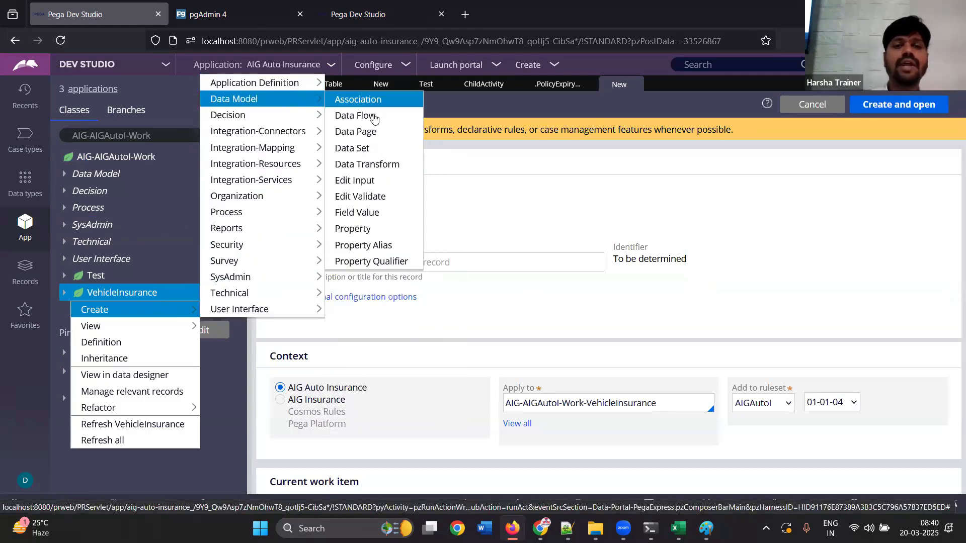
pyautogui.click(374, 167)
pyautogui.write('sdfsd')
pyautogui.click(899, 104)
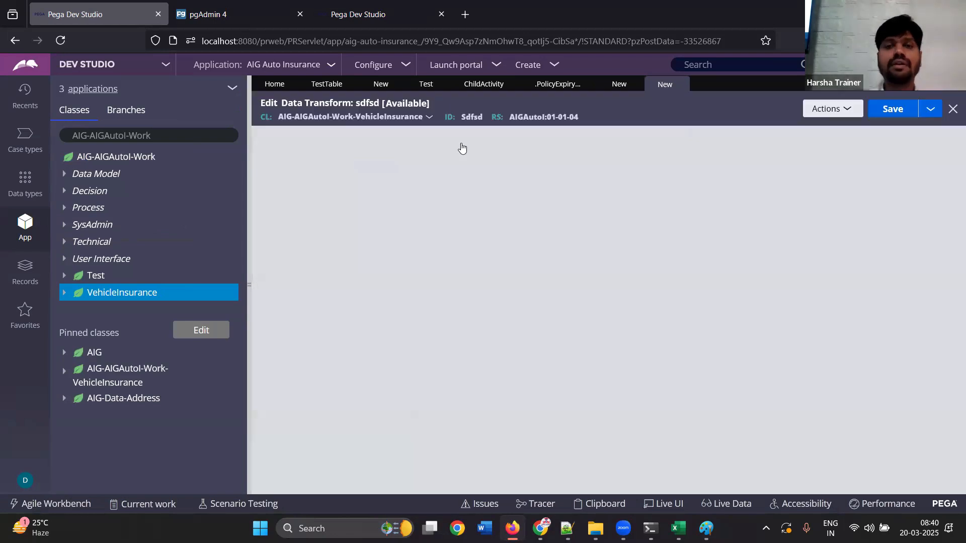
pyautogui.click(420, 200)
pyautogui.write('Param.a')
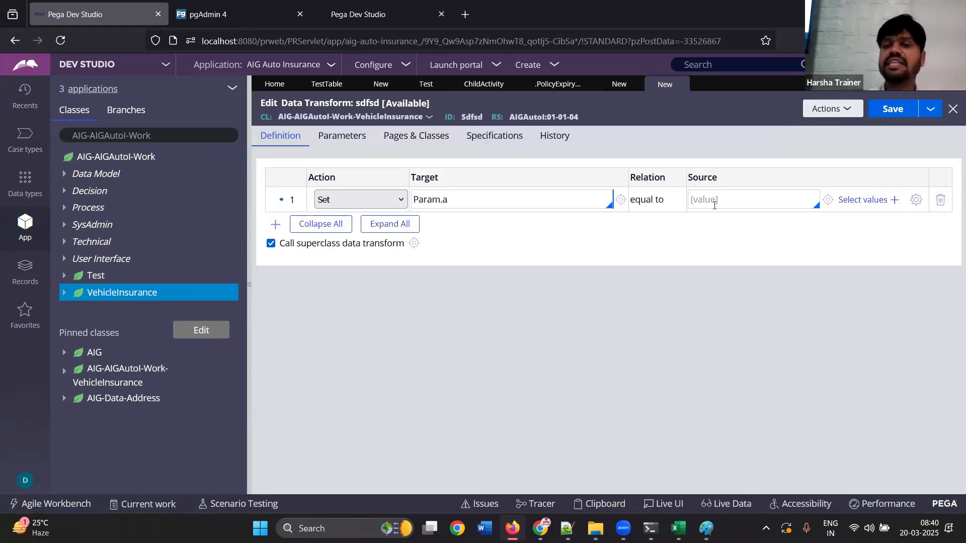
# Open the expression builder for the Set action's source and search its functions for "decision"
pyautogui.click(731, 204)
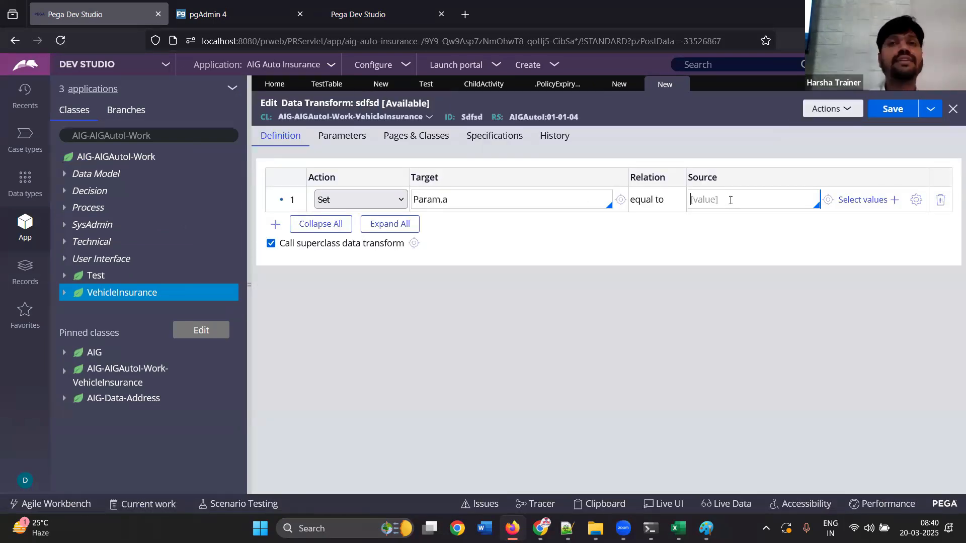
pyautogui.click(916, 201)
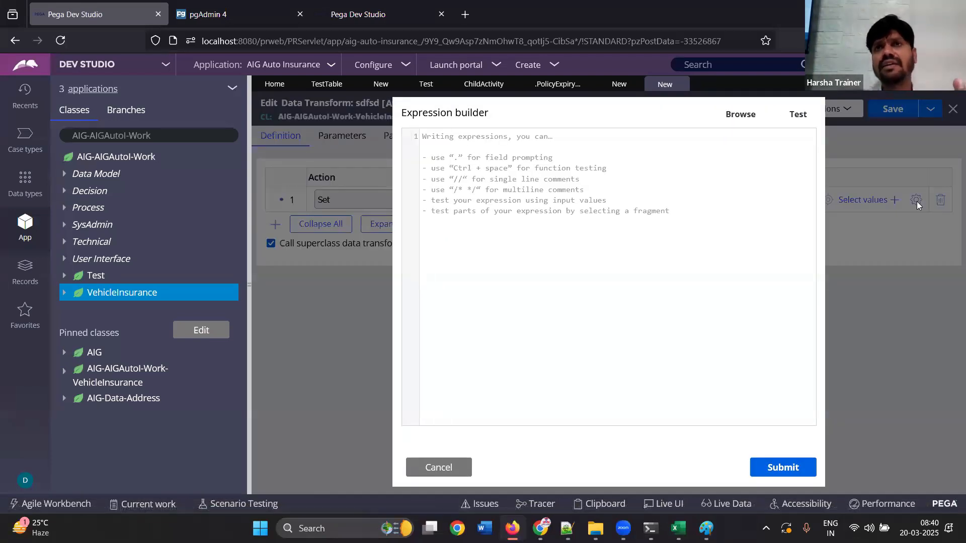
pyautogui.click(737, 115)
pyautogui.click(408, 151)
pyautogui.write('px')
pyautogui.press('BackSpace')
pyautogui.press('BackSpace')
pyautogui.write('decison')
pyautogui.press('BackSpace')
pyautogui.press('BackSpace')
pyautogui.write('ion')
# Build the source expression pxEvaluateDecisionTable(Page2, TableB) for Param.a
pyautogui.click(444, 210)
pyautogui.write('Pyw')
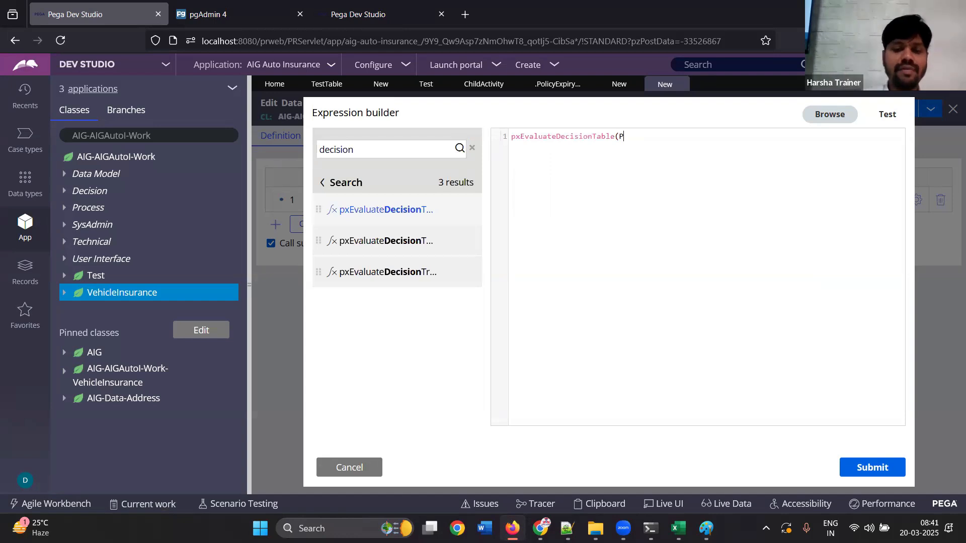
pyautogui.press('BackSpace')
pyautogui.write('Wo')
pyautogui.press('BackSpace')
pyautogui.press('BackSpace')
pyautogui.press('BackSpace')
pyautogui.press('BackSpace')
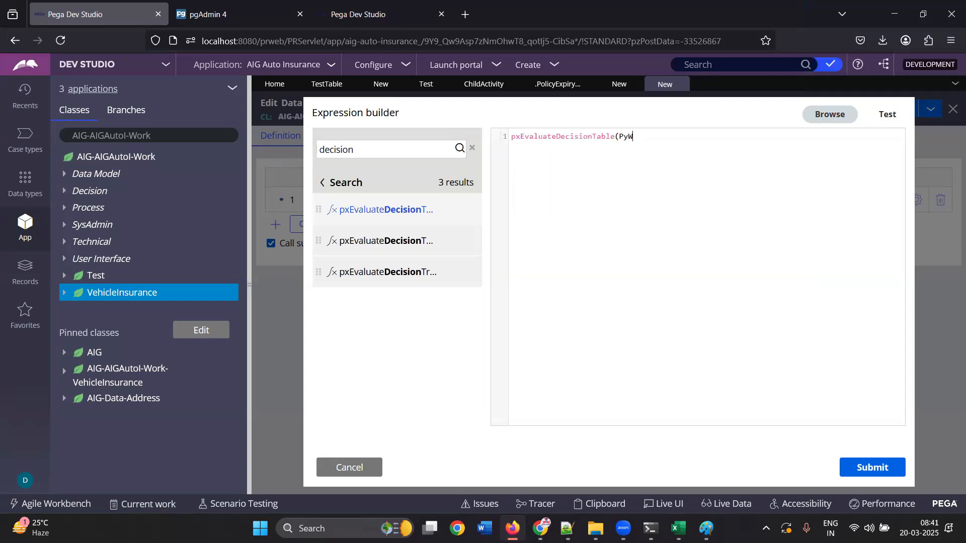
pyautogui.write('Page2, Tabl')
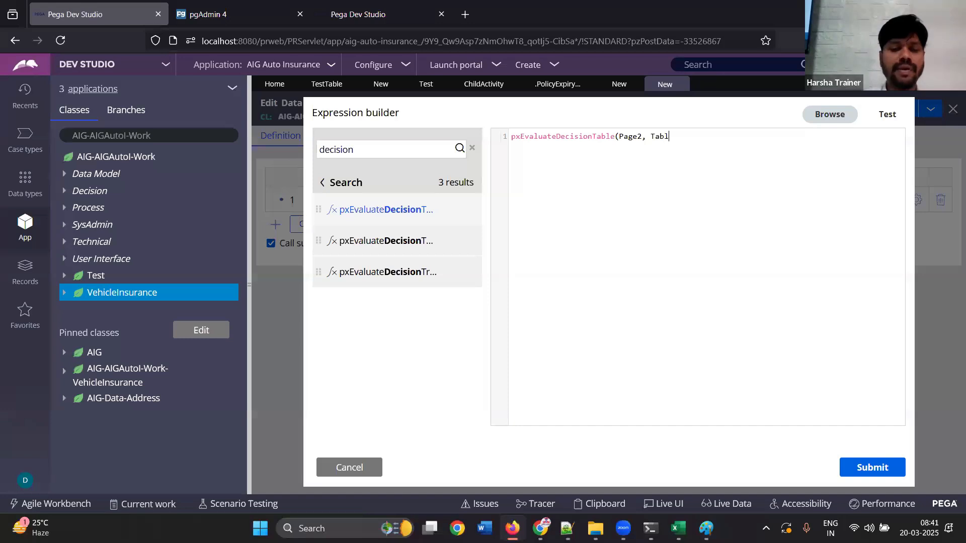
pyautogui.write('eB)')
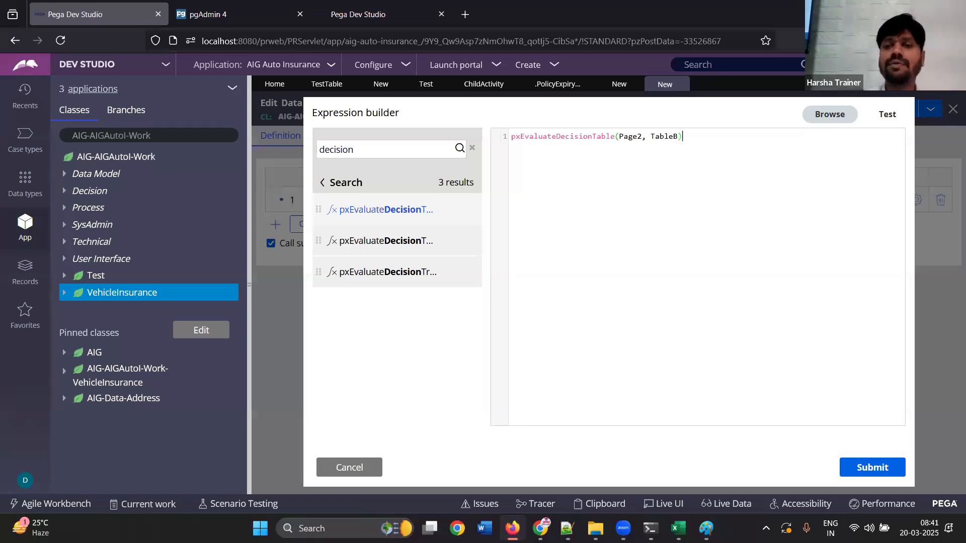
# Apply the decision table expression as the source for Param.a and inspect its Page2 argument and the target parameter
pyautogui.click(878, 471)
pyautogui.doubleClick(791, 201)
pyautogui.doubleClick(776, 201)
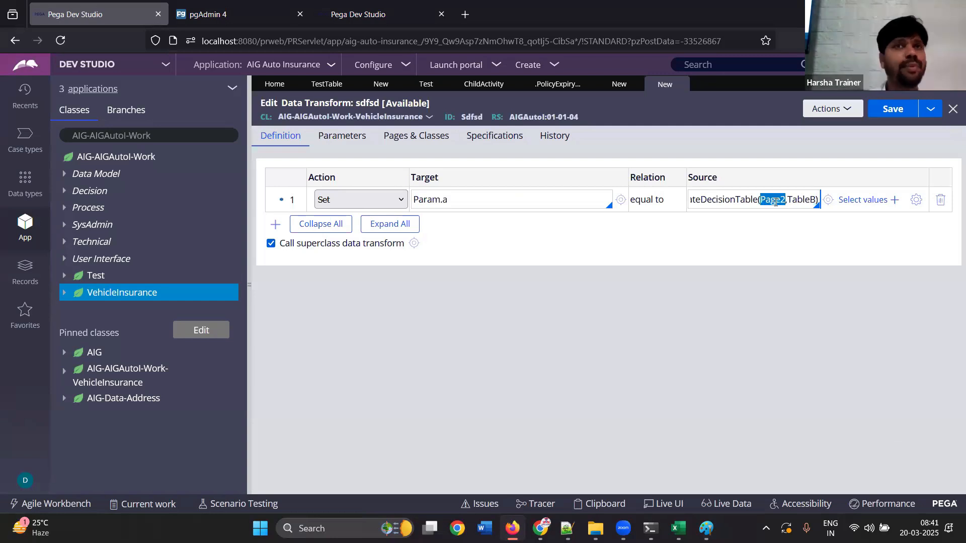
pyautogui.doubleClick(462, 200)
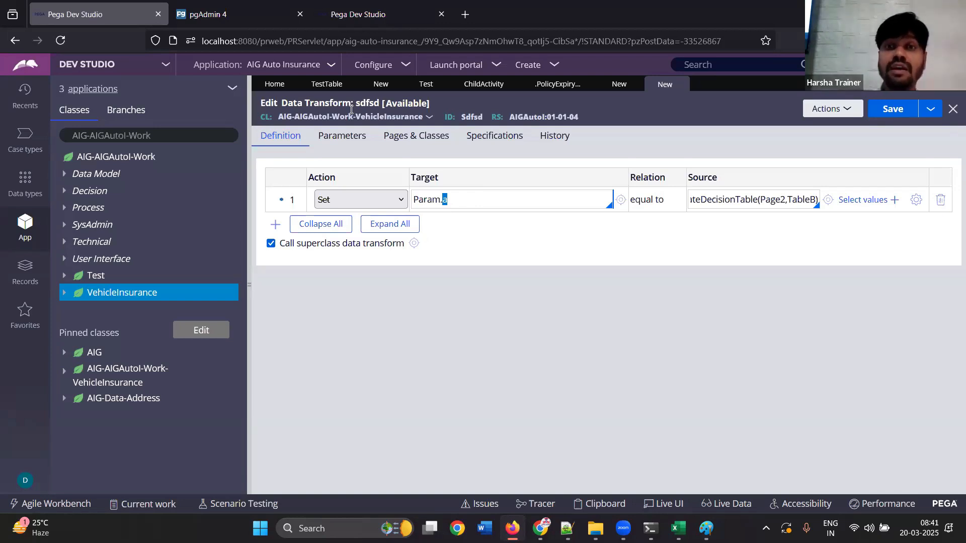
# Clear the value assigned to Param.FullName in the Property-Set step of ChildActivity
pyautogui.click(483, 85)
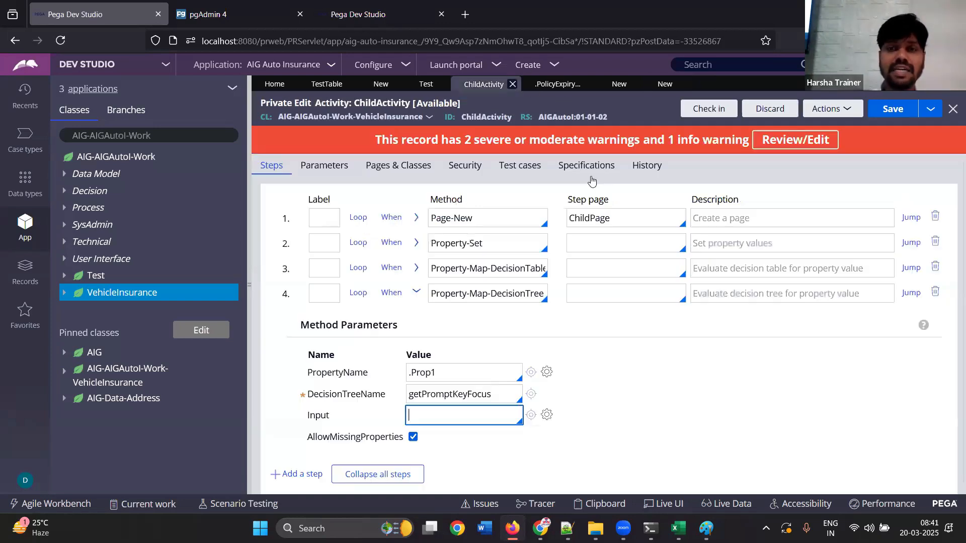
pyautogui.click(417, 294)
pyautogui.click(417, 243)
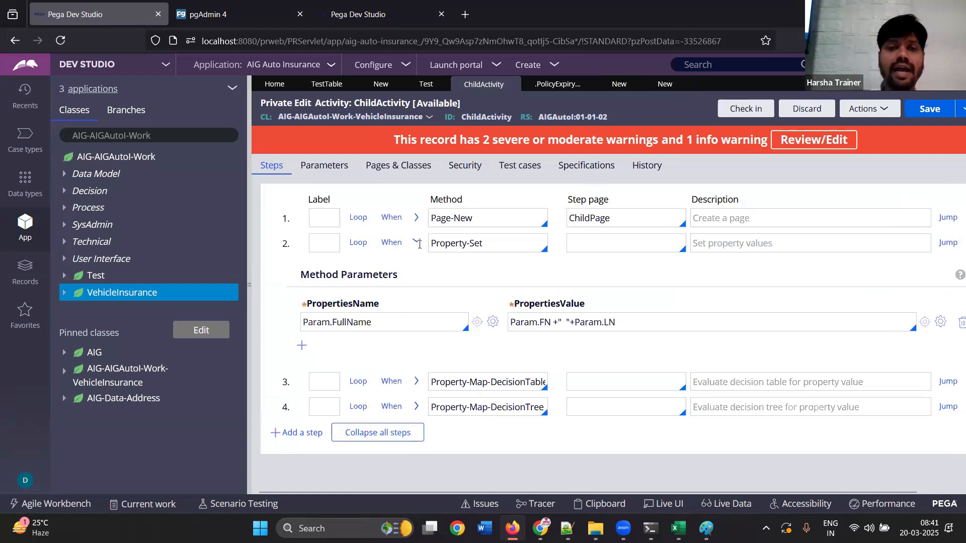
pyautogui.click(400, 318)
pyautogui.click(912, 322)
pyautogui.press('BackSpace')
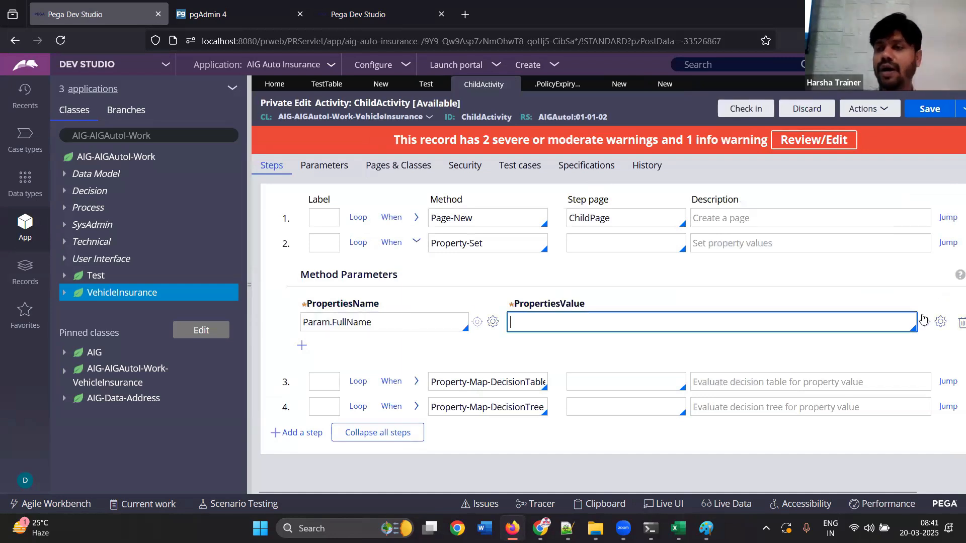
# View the empty expression builder for the Param.FullName value, then cancel it and collapse the Property-Set step
pyautogui.click(941, 322)
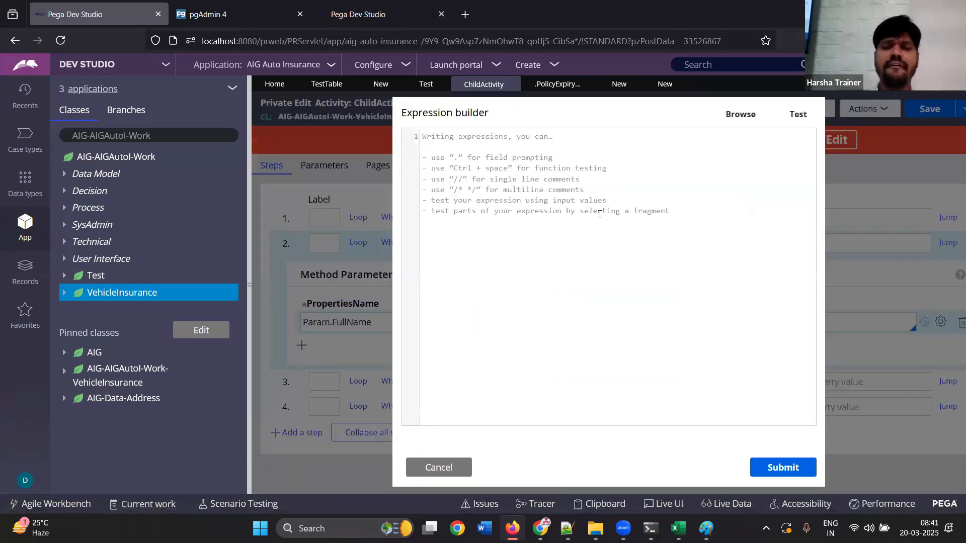
pyautogui.click(433, 467)
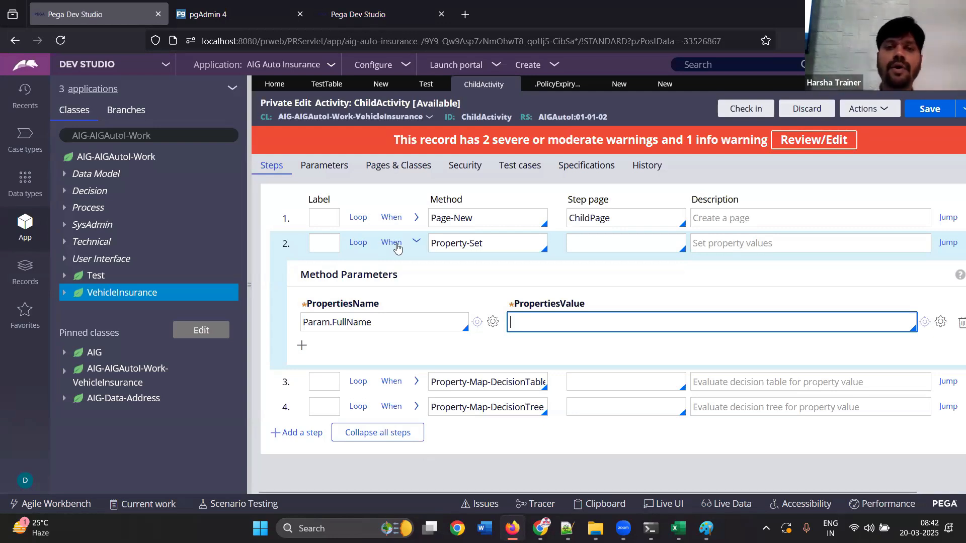
pyautogui.click(417, 242)
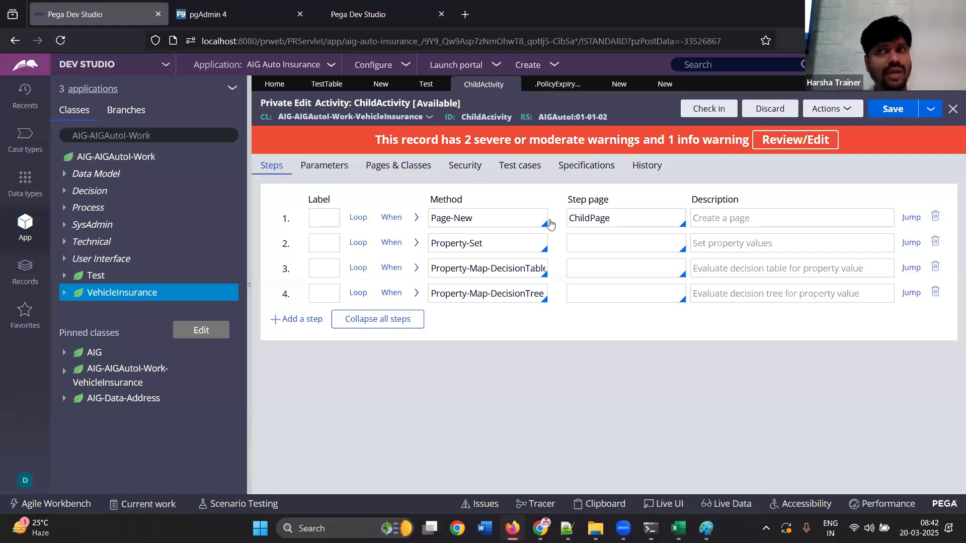
pyautogui.click(519, 241)
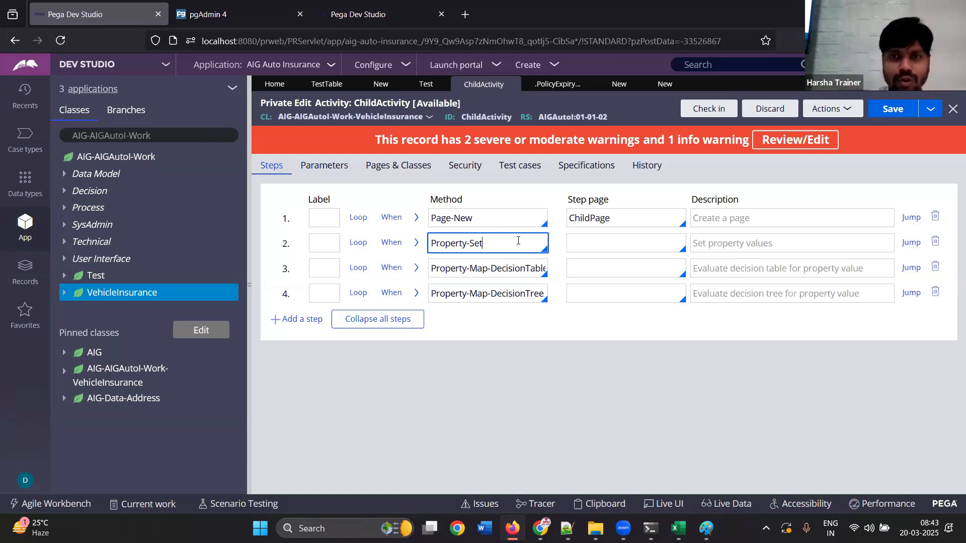
# Create an activity named sdfsd in the AIG-AIGAutoI-Work-VehicleInsurance class
pyautogui.click(664, 84)
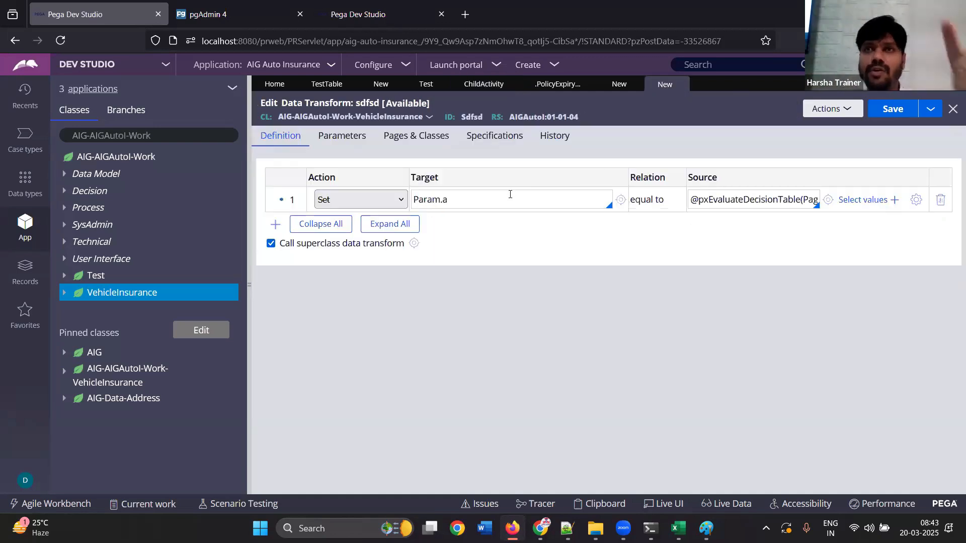
pyautogui.click(619, 84)
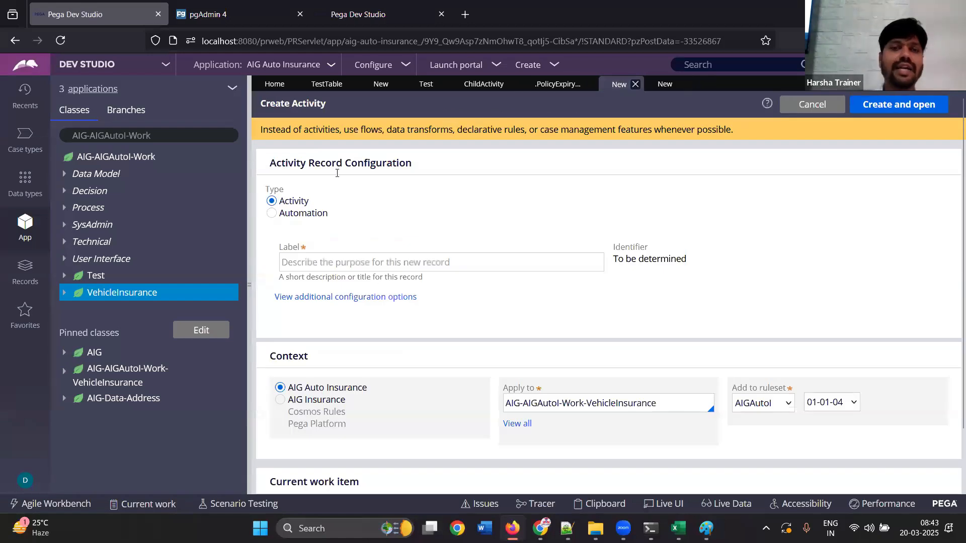
pyautogui.write('sdfsd')
pyautogui.click(882, 106)
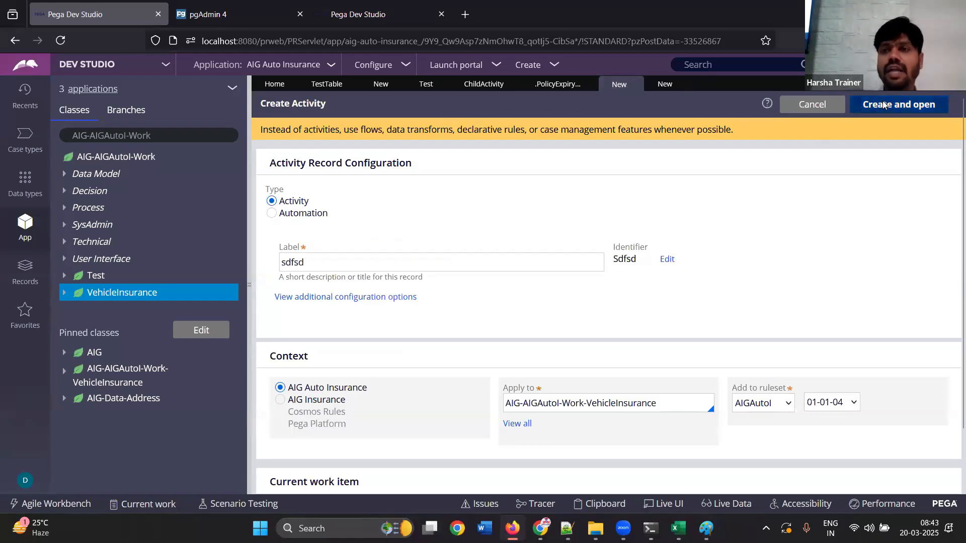
# Enable a When precondition on the activity's first step using condition1, with Skip Step if false
pyautogui.click(391, 190)
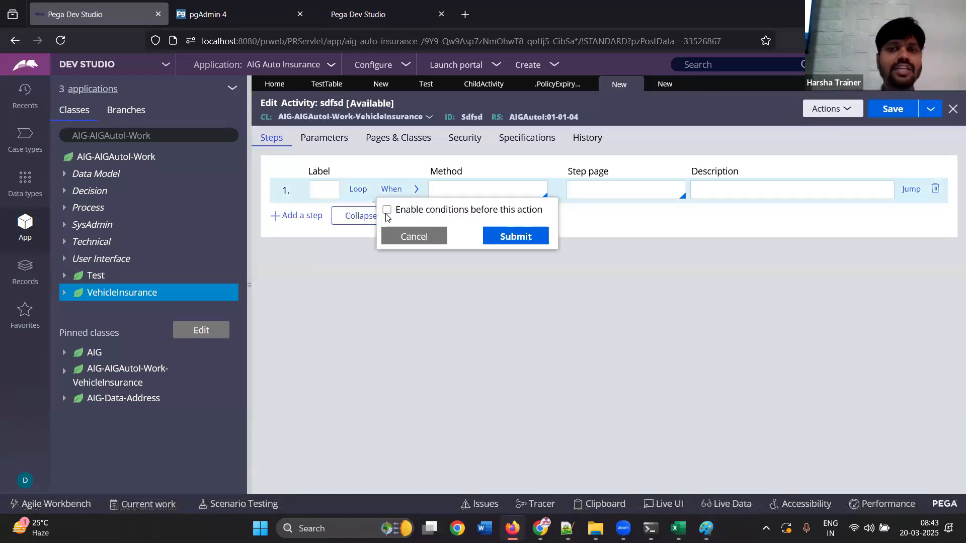
pyautogui.click(387, 210)
pyautogui.click(414, 253)
pyautogui.write('condition1')
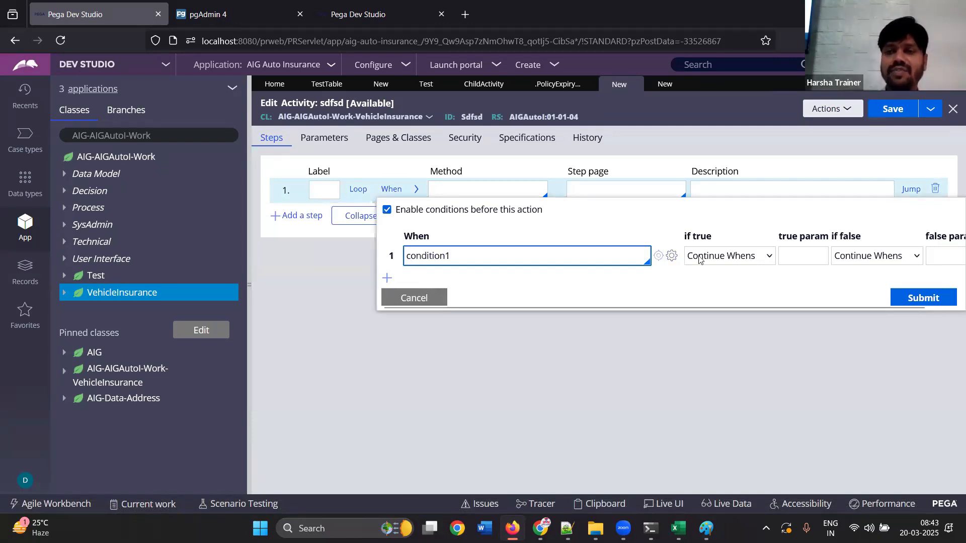
pyautogui.click(851, 257)
pyautogui.click(863, 342)
pyautogui.click(922, 301)
# Set the first step's method to Property-Set and assign the value 1 to property a
pyautogui.click(475, 190)
pyautogui.write('Prop')
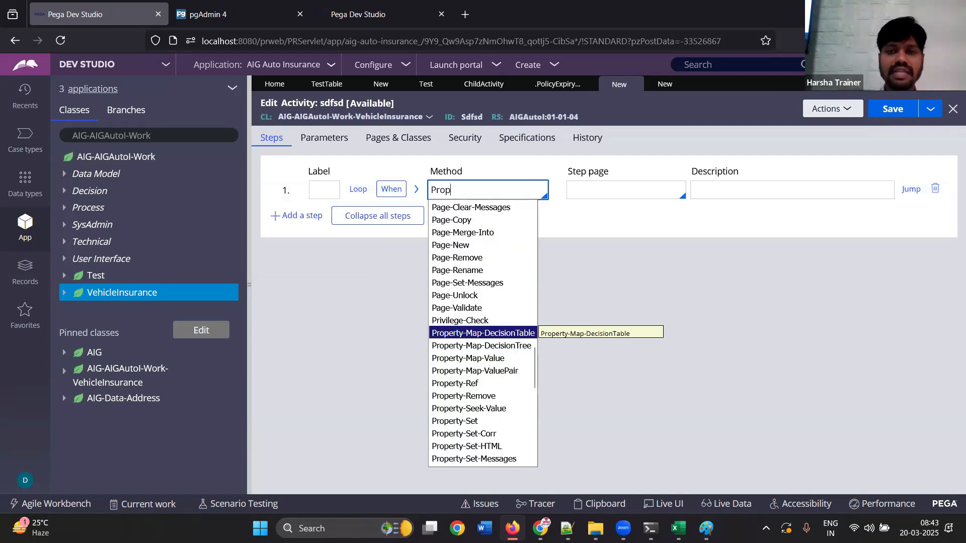
pyautogui.press('Down')
pyautogui.press('Down')
pyautogui.press('Down')
pyautogui.press('Down')
pyautogui.press('Down')
pyautogui.press('Down')
pyautogui.press('Down')
pyautogui.press('Return')
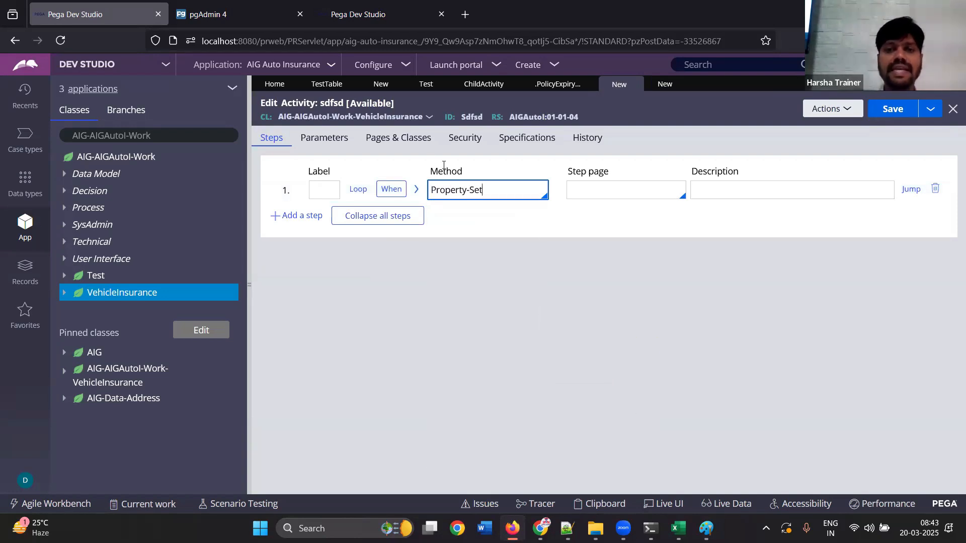
pyautogui.click(416, 190)
pyautogui.click(378, 267)
pyautogui.write('a')
pyautogui.click(558, 262)
pyautogui.write('1')
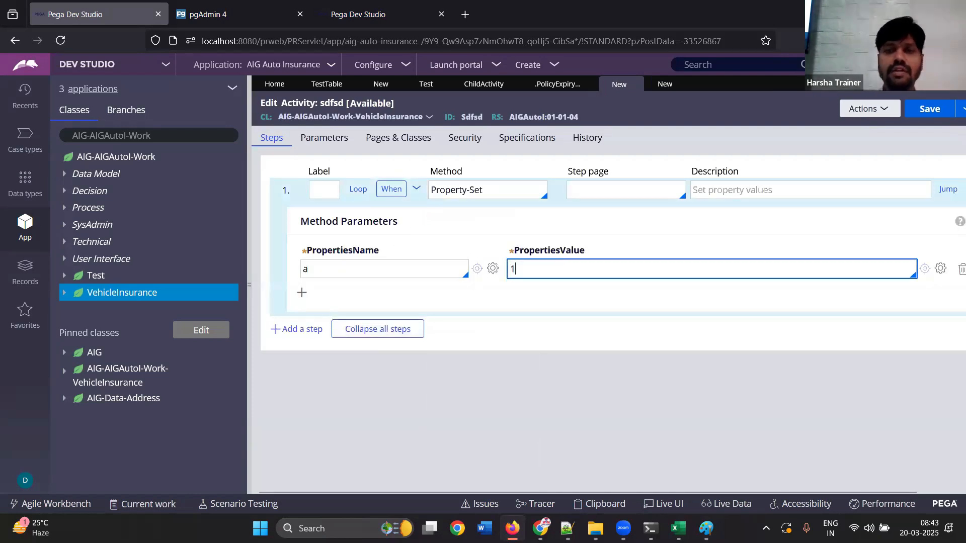
# Review the first step's When condition and its true and false actions, then close it and collapse the step
pyautogui.click(392, 190)
pyautogui.click(459, 255)
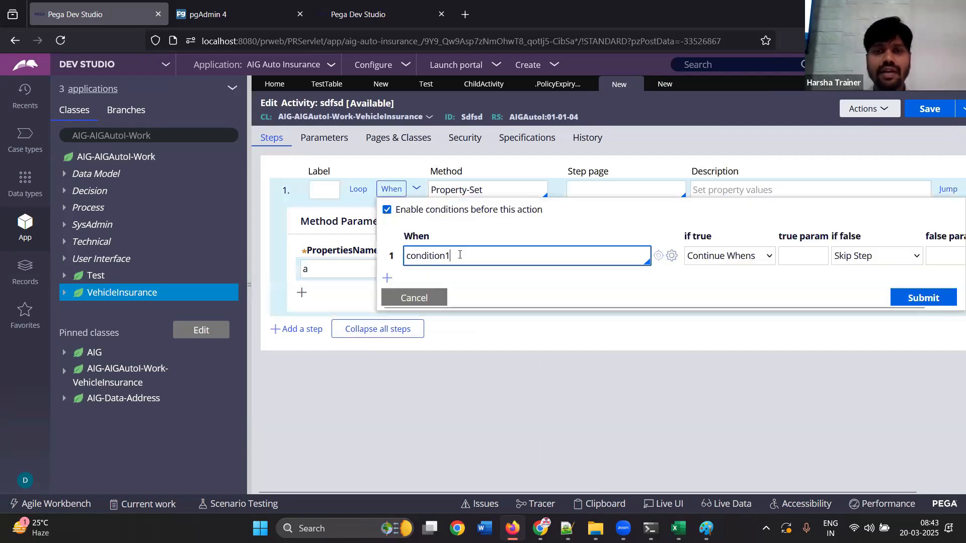
pyautogui.click(412, 298)
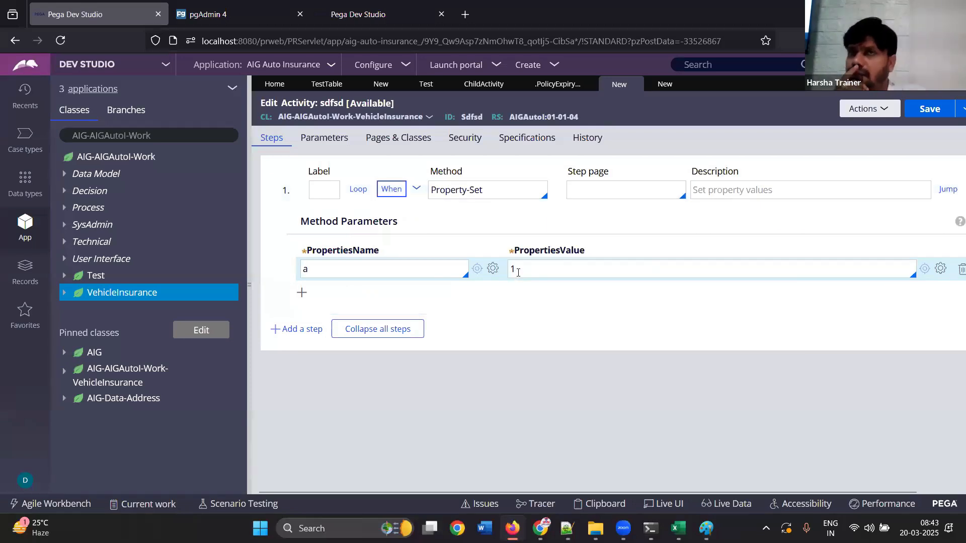
pyautogui.click(417, 189)
# Add a second activity step with a When precondition conditin2 and Skip Step if false
pyautogui.click(298, 215)
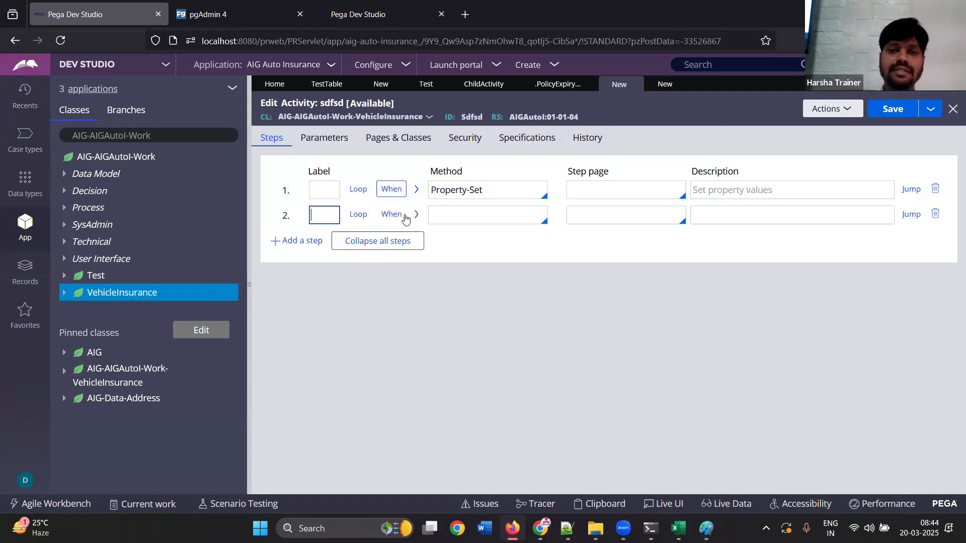
pyautogui.click(395, 214)
pyautogui.click(387, 235)
pyautogui.click(459, 276)
pyautogui.write('conditin2')
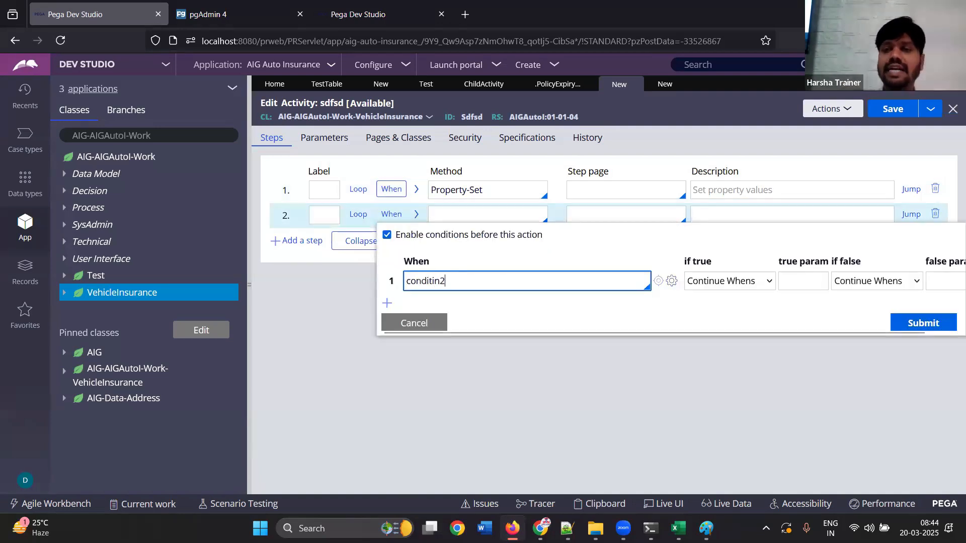
pyautogui.click(858, 282)
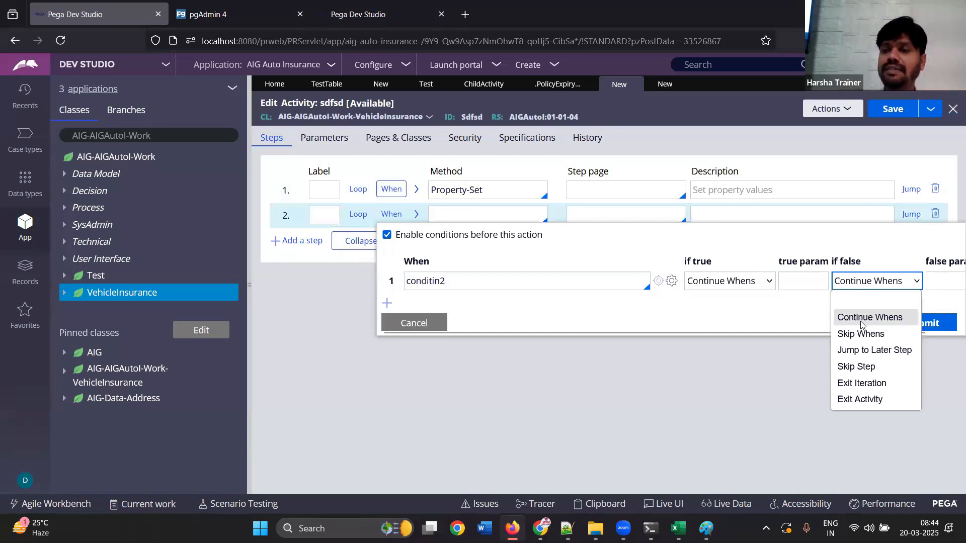
pyautogui.click(860, 367)
pyautogui.click(922, 322)
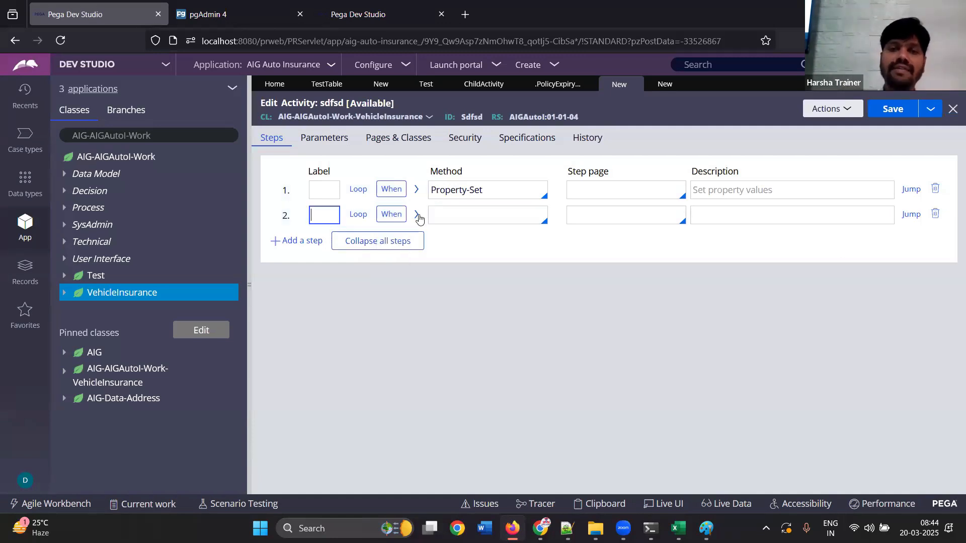
# Copy the Property-Set method into the second step and assign the value 2 to property a
pyautogui.click(495, 190)
pyautogui.hotkey('ctrl', 'a')
pyautogui.hotkey('ctrl', 'c')
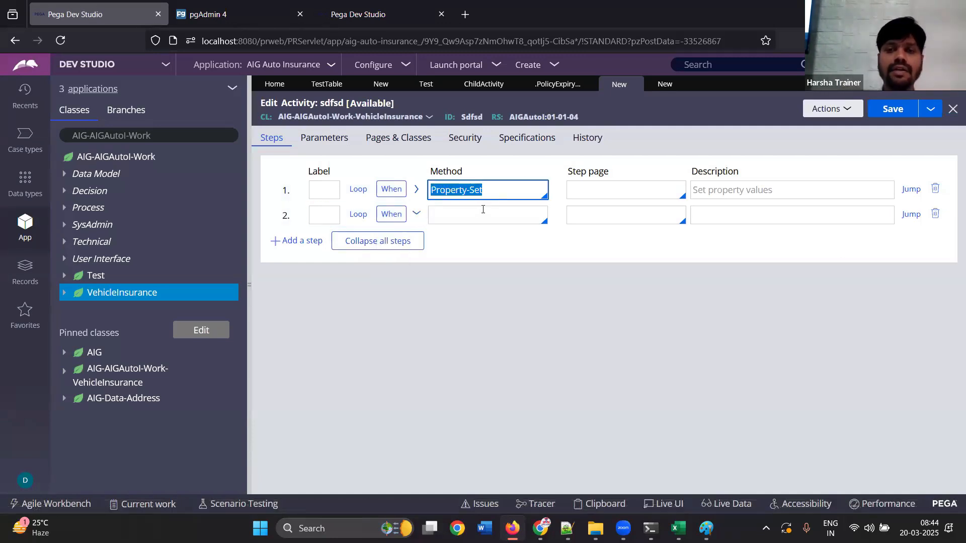
pyautogui.click(436, 215)
pyautogui.hotkey('ctrl', 'v')
pyautogui.click(416, 215)
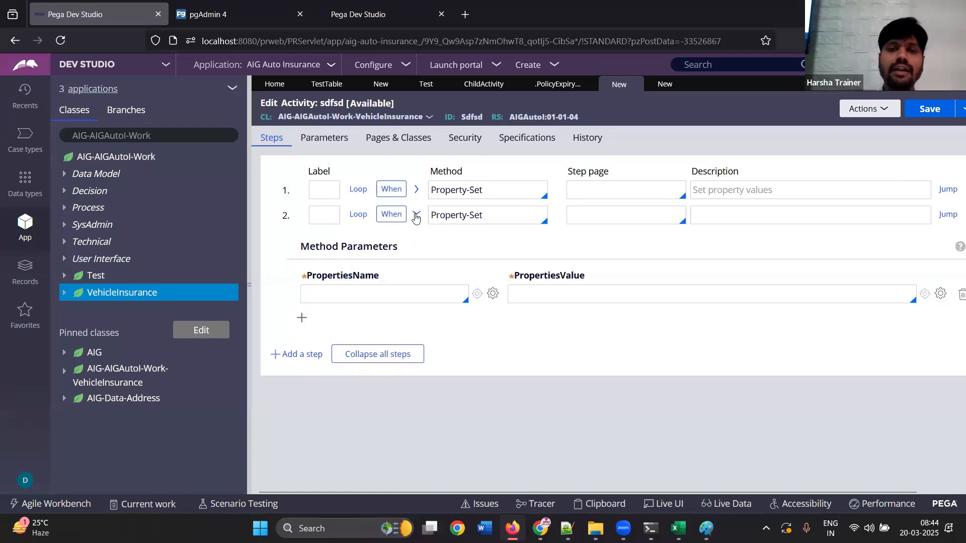
pyautogui.click(370, 293)
pyautogui.write('a')
pyautogui.click(549, 292)
pyautogui.write('2')
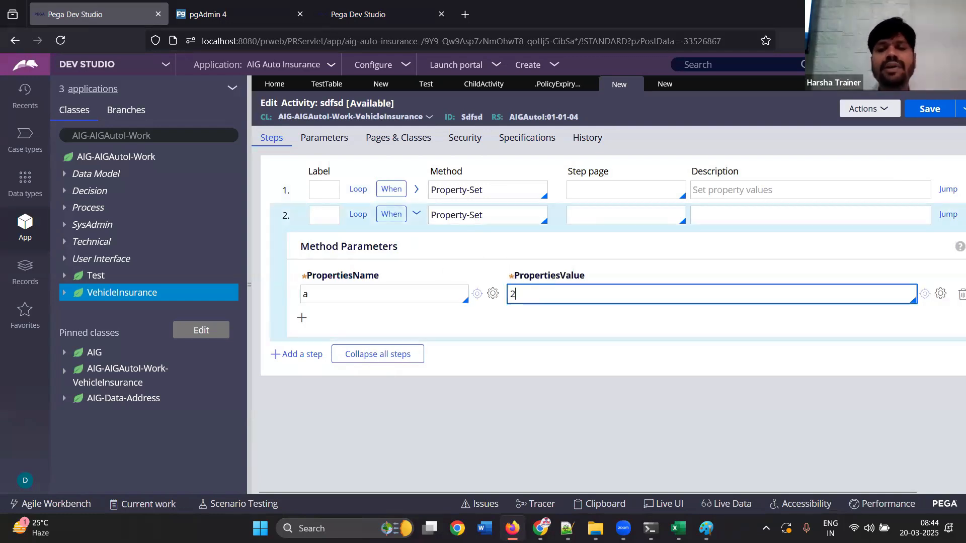
pyautogui.click(422, 219)
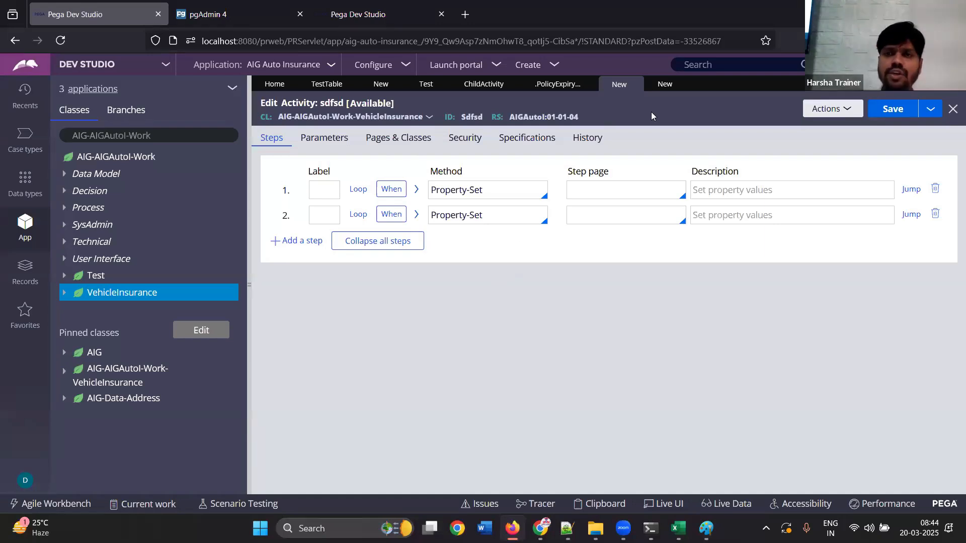
# Change row 1 of the sdfsd data transform to a When action, adding and deleting an extra nested Set row
pyautogui.click(667, 87)
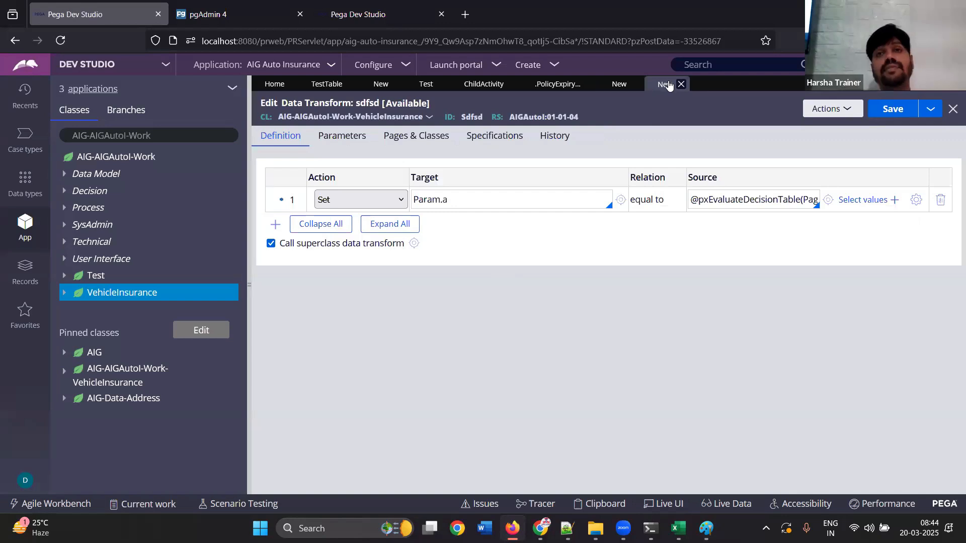
pyautogui.click(388, 201)
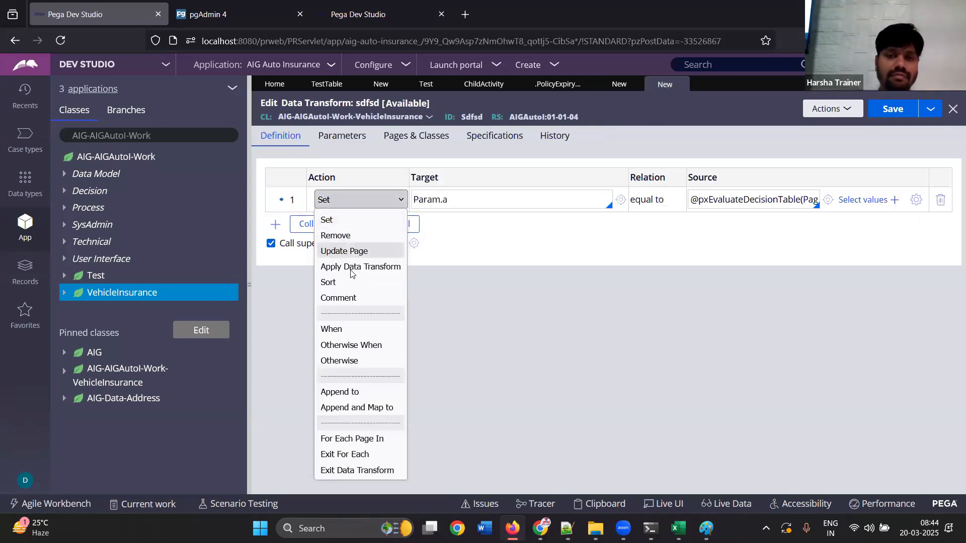
pyautogui.click(345, 333)
pyautogui.click(440, 232)
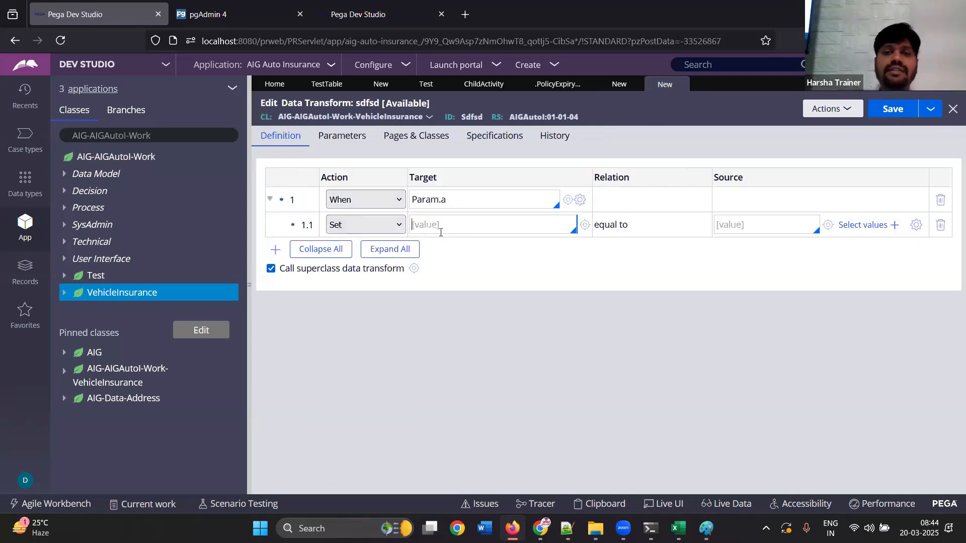
pyautogui.click(275, 250)
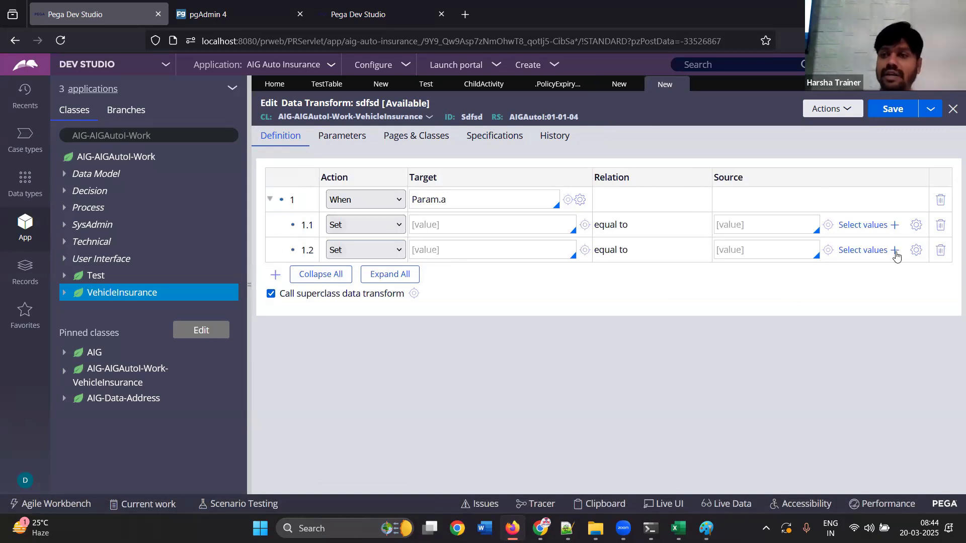
pyautogui.click(941, 250)
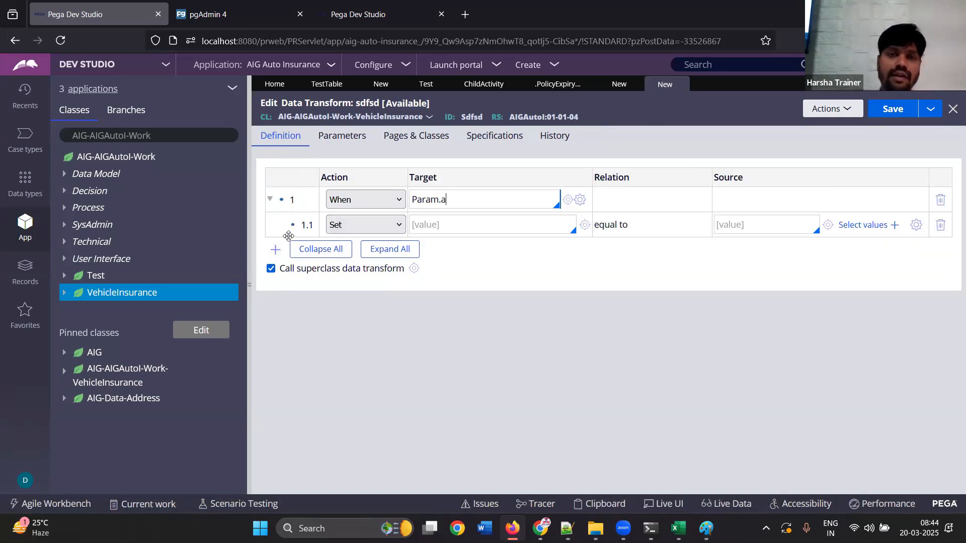
# Add a second top-level row to the data transform and set its action to Otherwise When
pyautogui.click(275, 250)
pyautogui.click(357, 250)
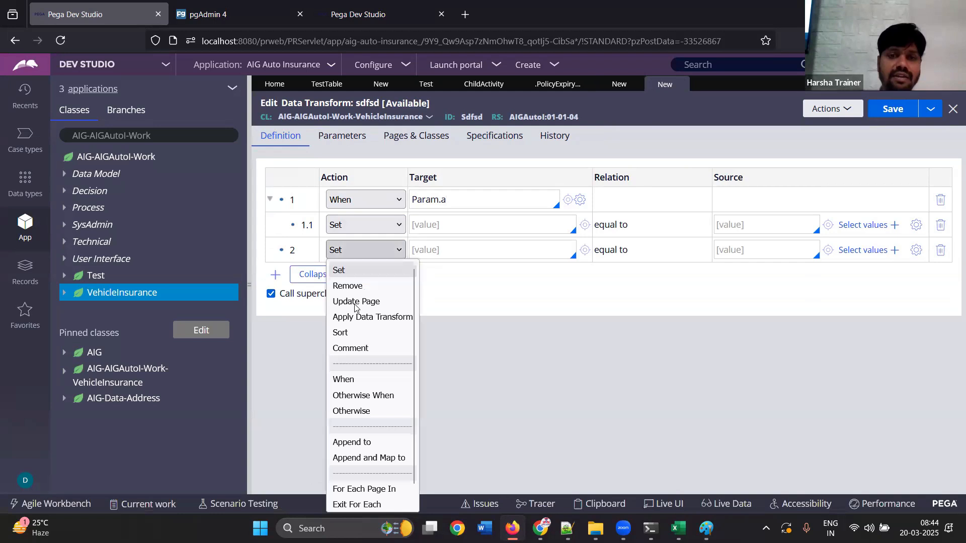
pyautogui.click(363, 396)
pyautogui.click(434, 251)
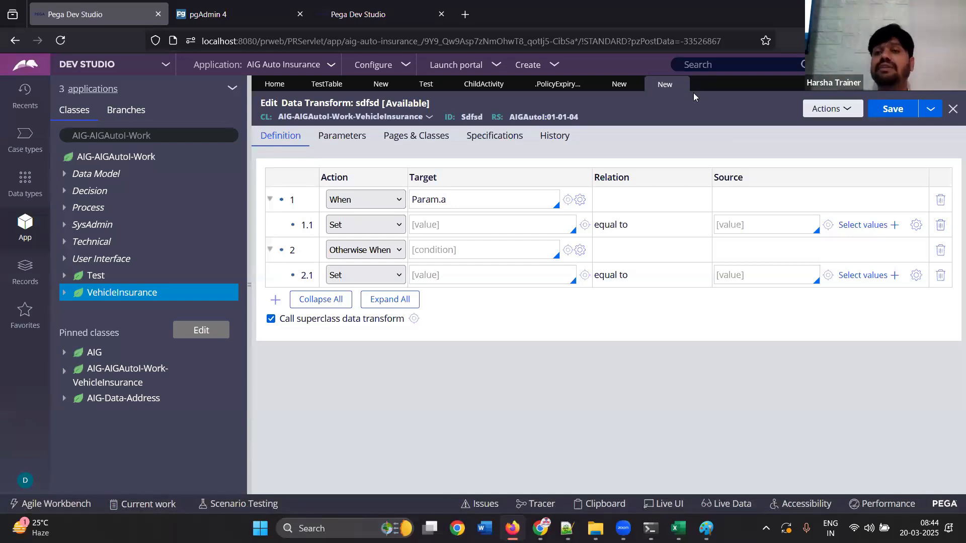
# In the sdfsd activity, disable the When precondition on the first step and delete the second step
pyautogui.click(617, 85)
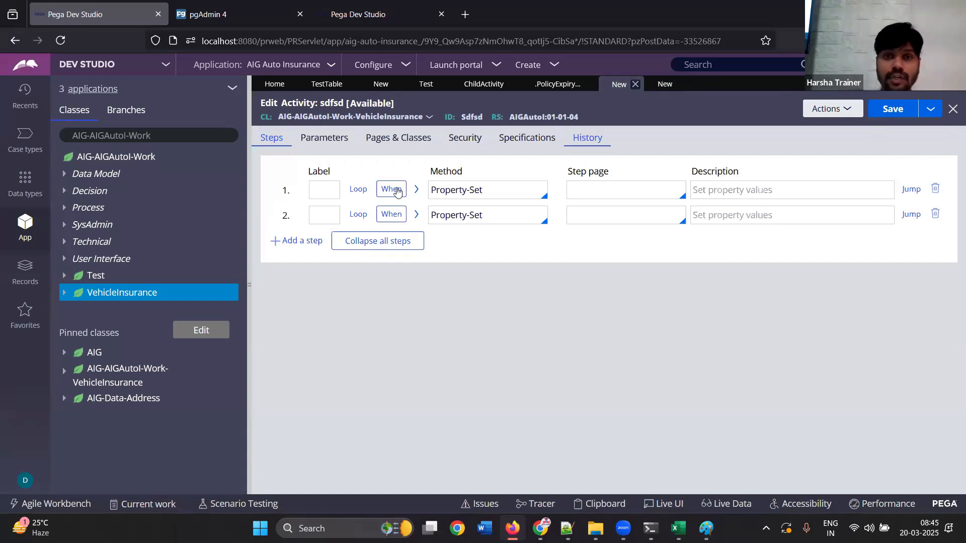
pyautogui.click(391, 189)
pyautogui.click(386, 210)
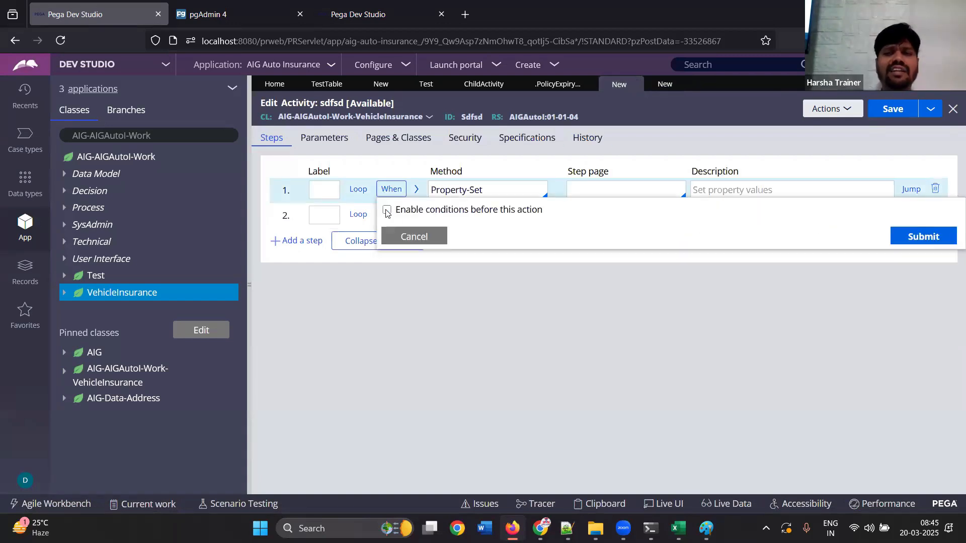
pyautogui.click(902, 240)
pyautogui.click(936, 214)
pyautogui.click(494, 191)
pyautogui.hotkey('ctrl', 'a')
pyautogui.press('BackSpace')
pyautogui.hotkey('ctrl', 'z')
# Expand the Property-Set step's parameters and clear the value assigned to property a
pyautogui.click(417, 191)
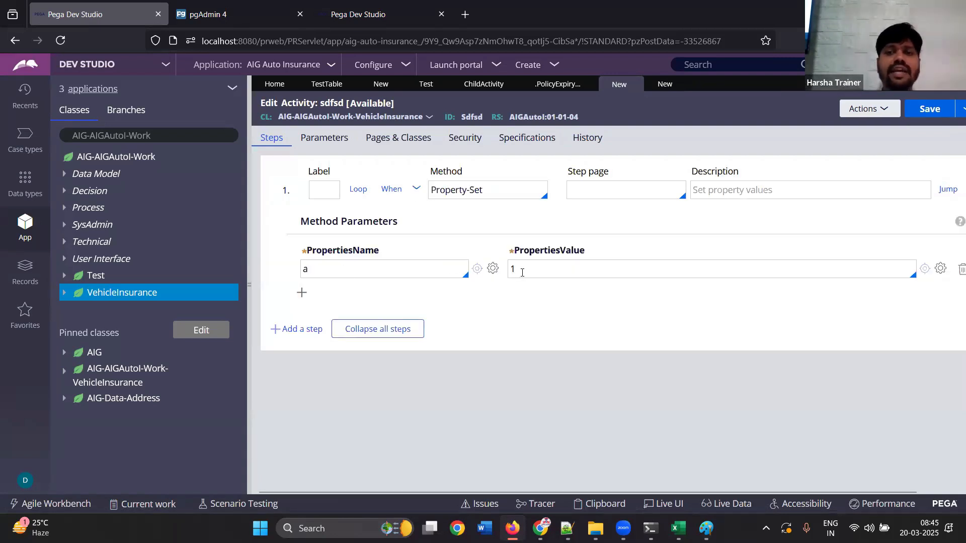
pyautogui.click(679, 270)
pyautogui.press('BackSpace')
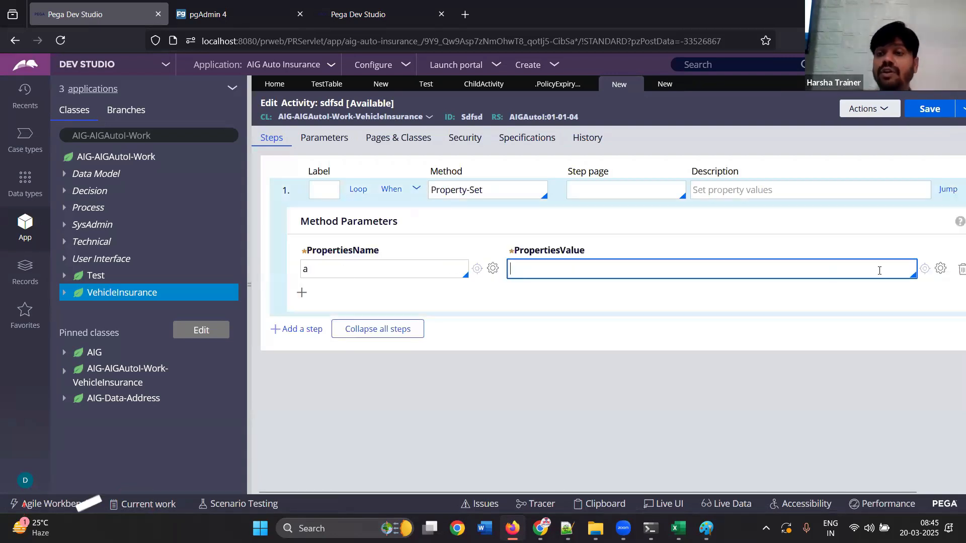
pyautogui.write('sd')
pyautogui.press('BackSpace')
pyautogui.press('BackSpace')
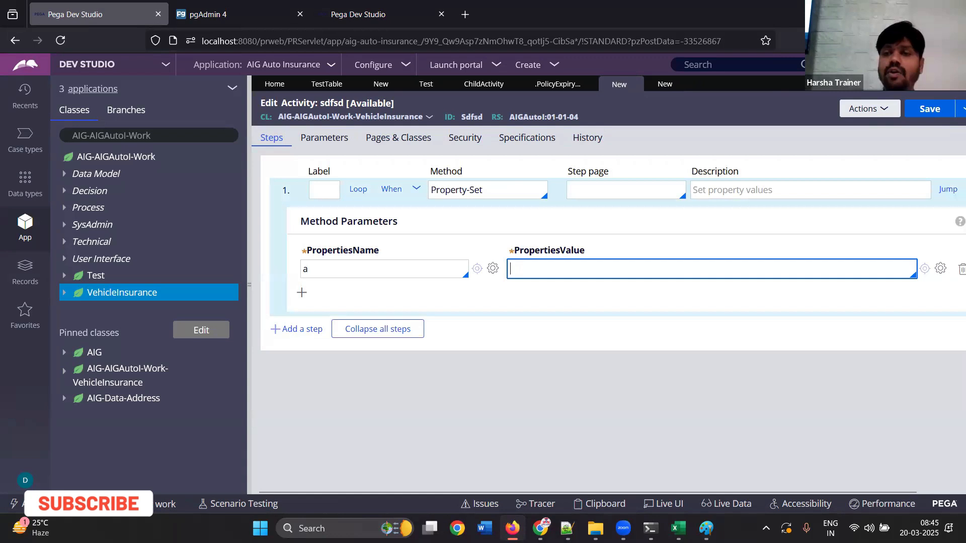
# Search the Expression builder for decision functions and insert pxEvaluateDecisionTable as the value of property a
pyautogui.click(941, 268)
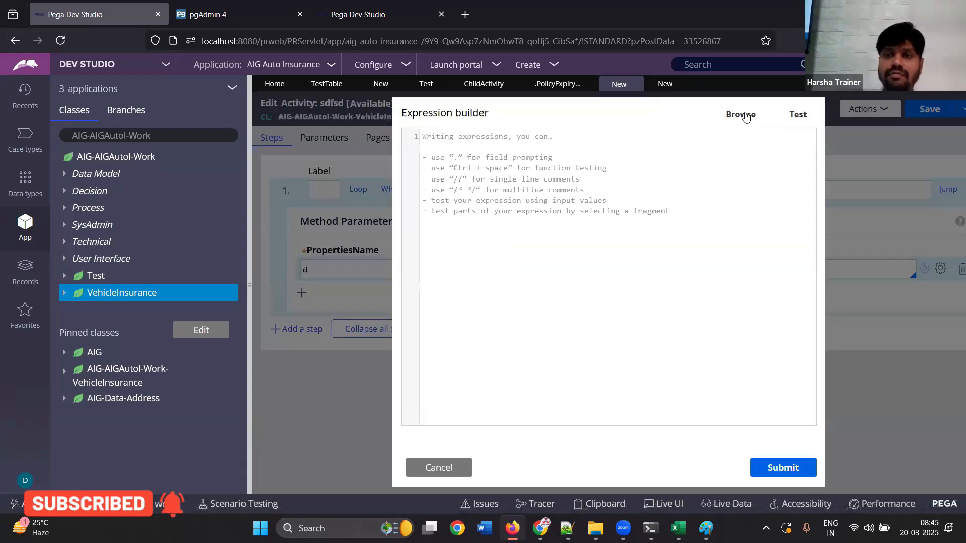
pyautogui.click(743, 116)
pyautogui.click(394, 148)
pyautogui.write('decisiontable')
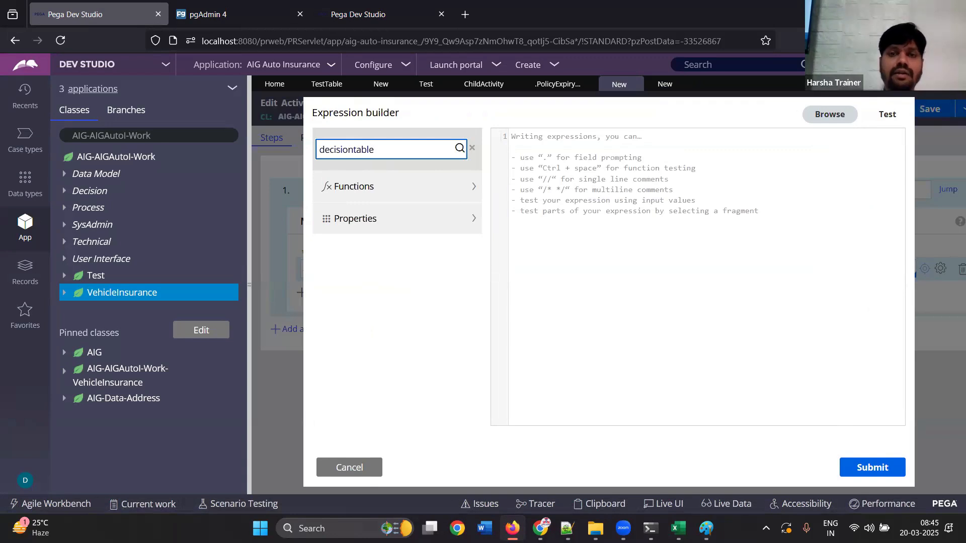
pyautogui.press('BackSpace')
pyautogui.press('BackSpace')
pyautogui.press('BackSpace')
pyautogui.press('BackSpace')
pyautogui.press('BackSpace')
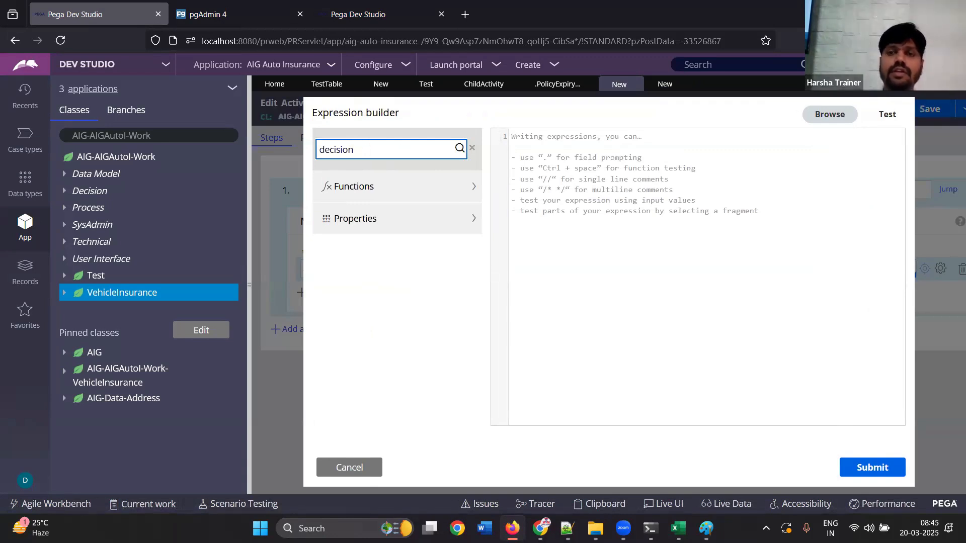
pyautogui.press('Return')
pyautogui.click(442, 209)
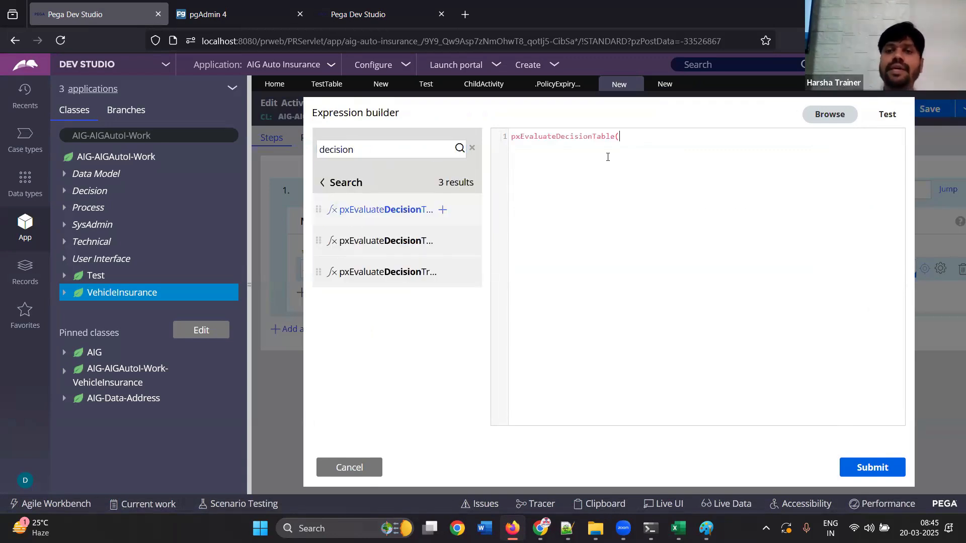
# Complete the pxEvaluateDecisionTable call with the arguments Pae1 and Table2, and submit the expression
pyautogui.write('Pae1')
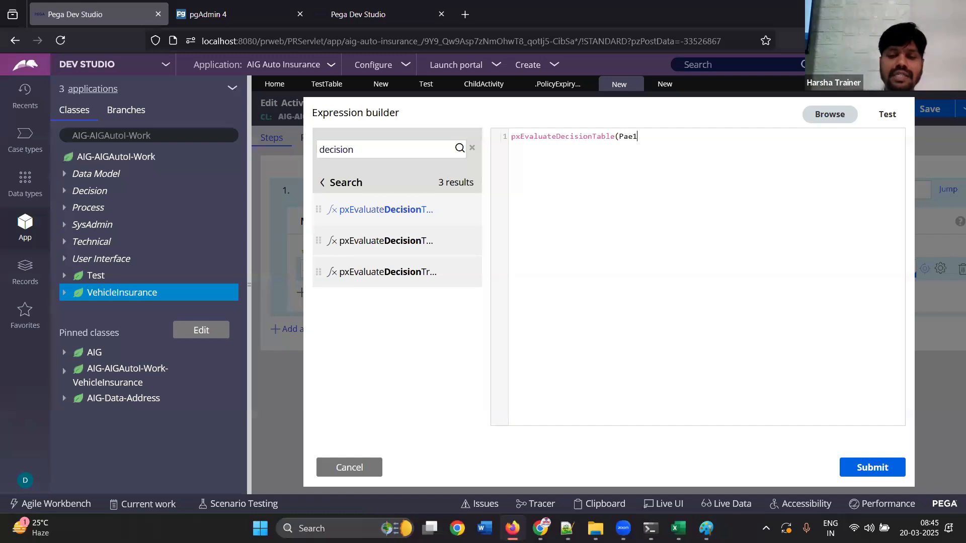
pyautogui.write(',Table2')
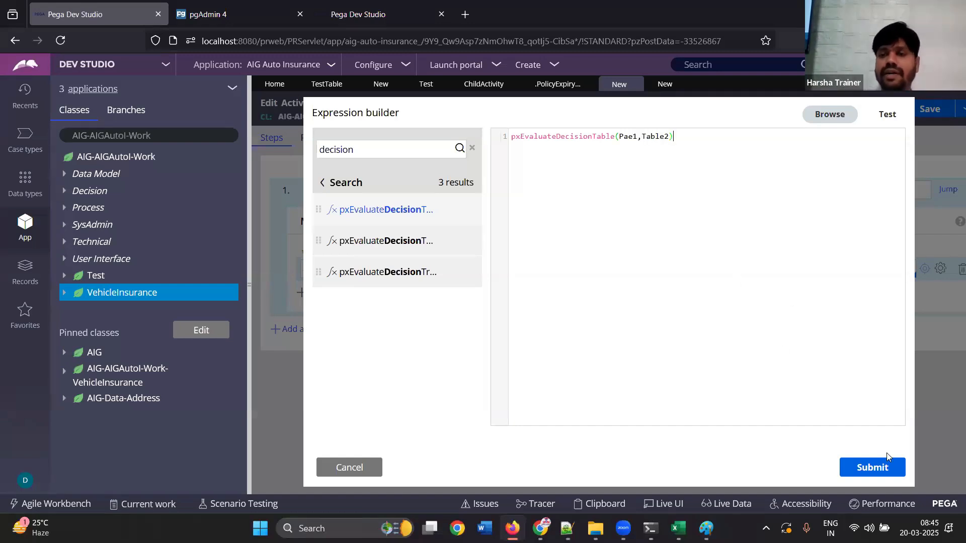
pyautogui.click(872, 467)
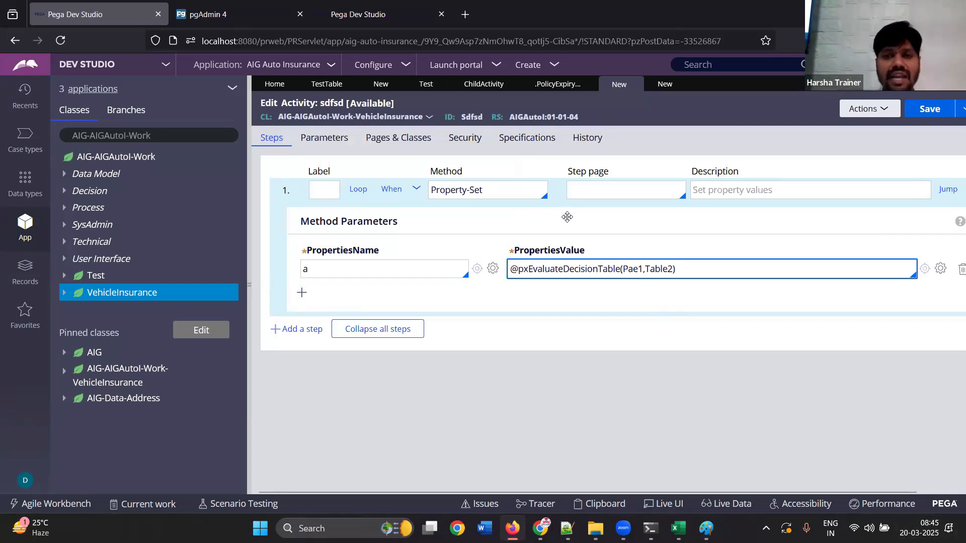
pyautogui.doubleClick(646, 271)
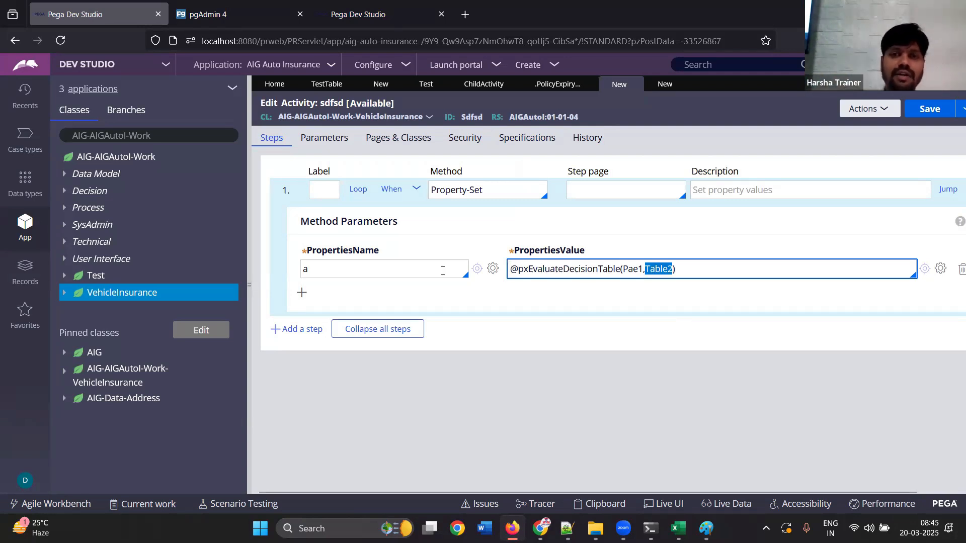
pyautogui.click(442, 271)
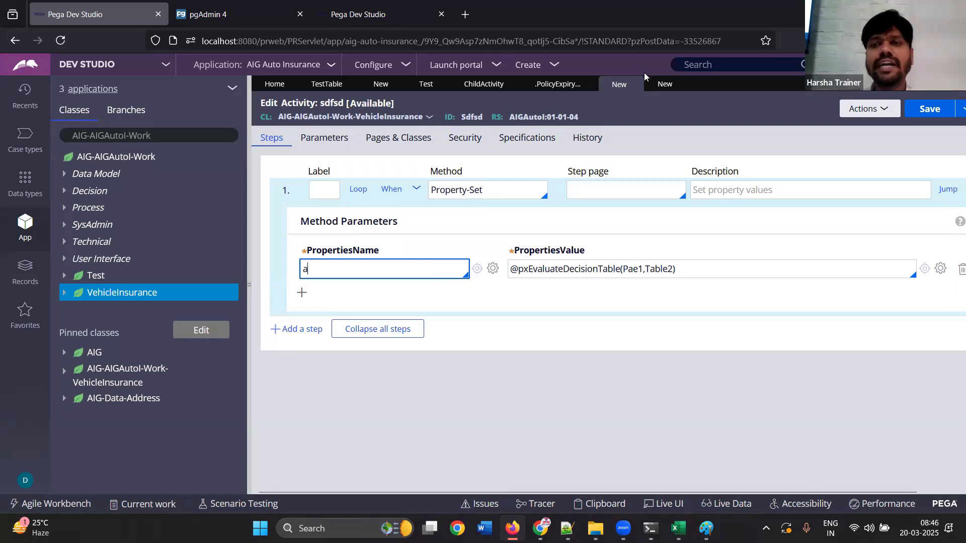
# Enable Evaluate all rows for the TestTable decision table and return to its table view
pyautogui.click(657, 86)
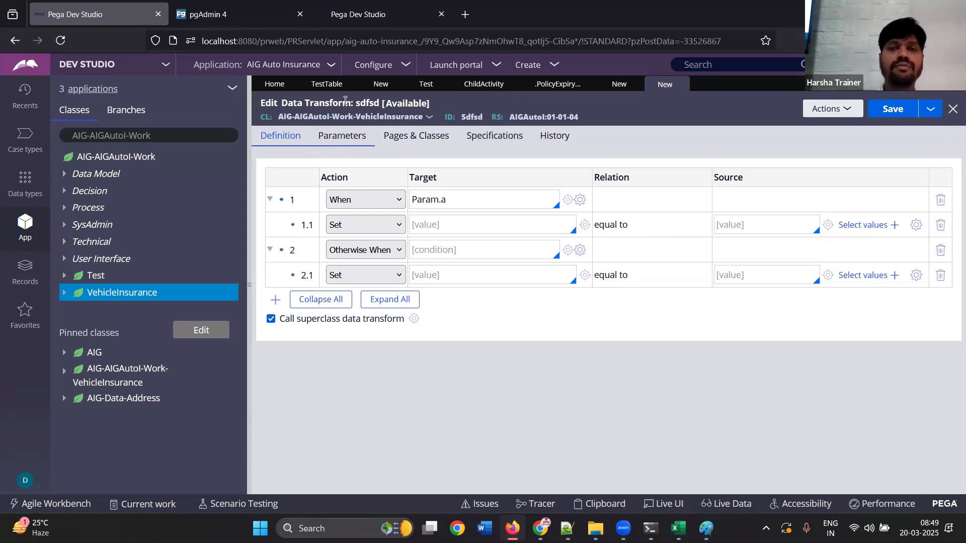
pyautogui.click(348, 84)
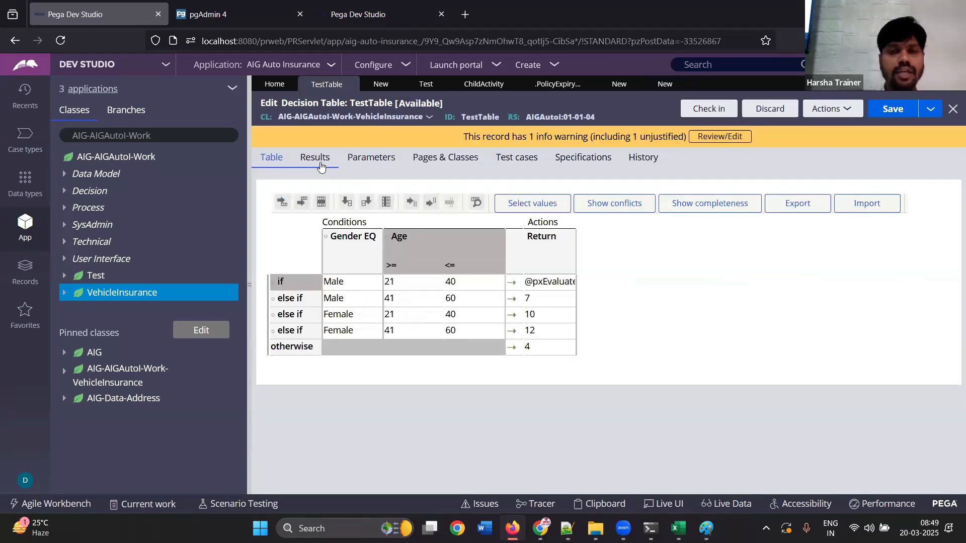
pyautogui.click(320, 166)
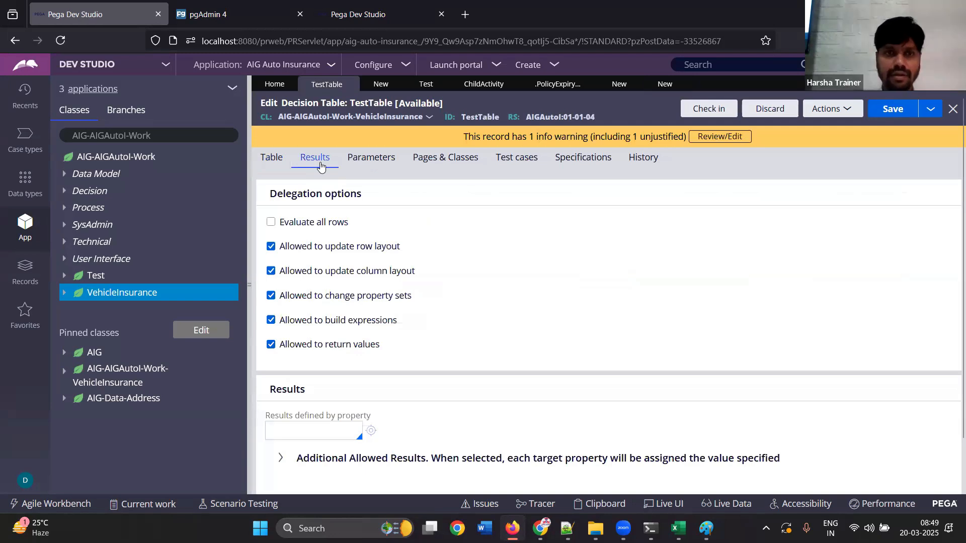
pyautogui.click(272, 222)
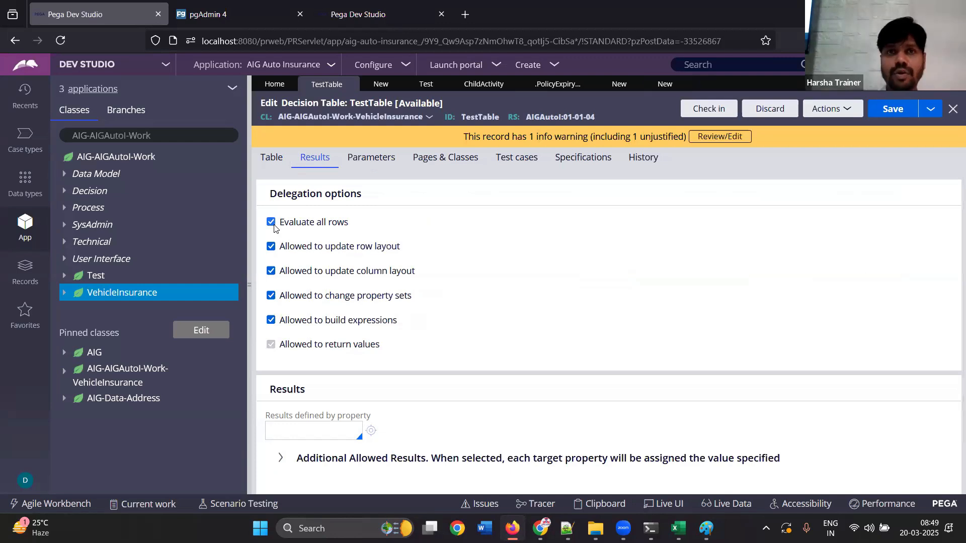
pyautogui.click(277, 159)
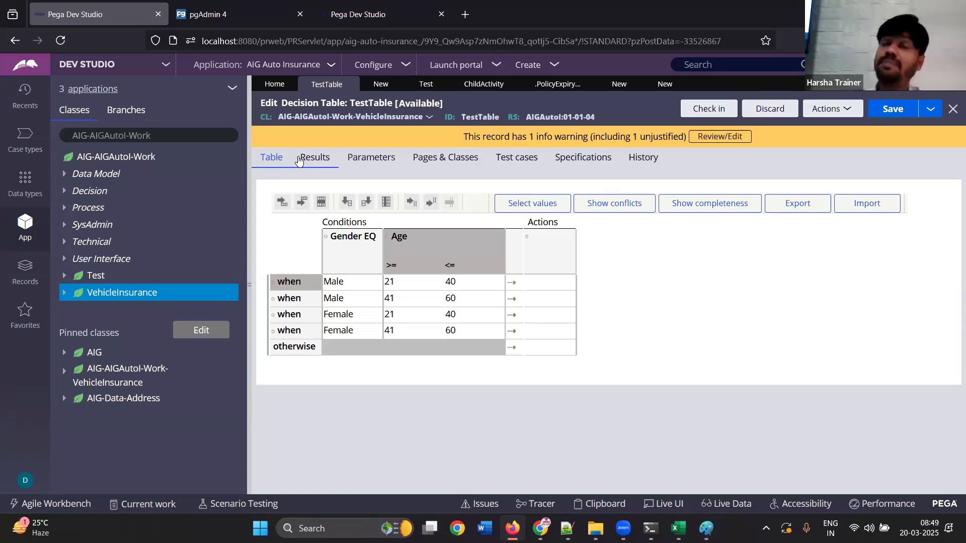
# Set the property of the empty action column to .Prop1 and save it
pyautogui.click(547, 252)
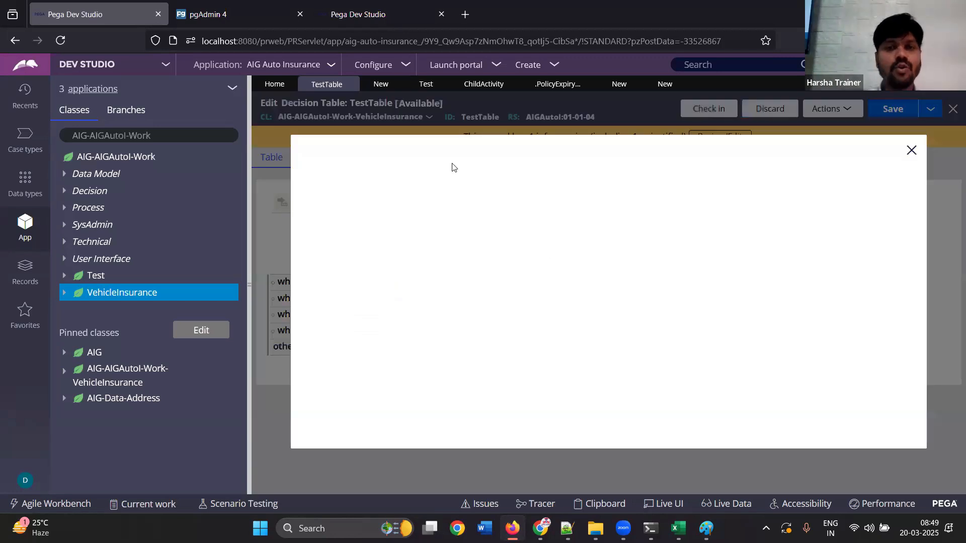
pyautogui.click(368, 216)
pyautogui.write('.')
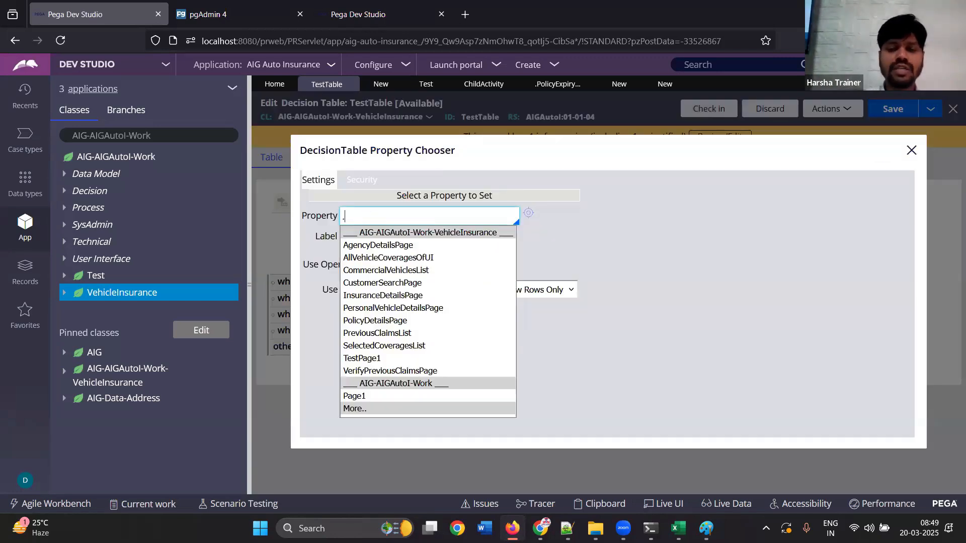
pyautogui.write('Prop1')
pyautogui.click(616, 234)
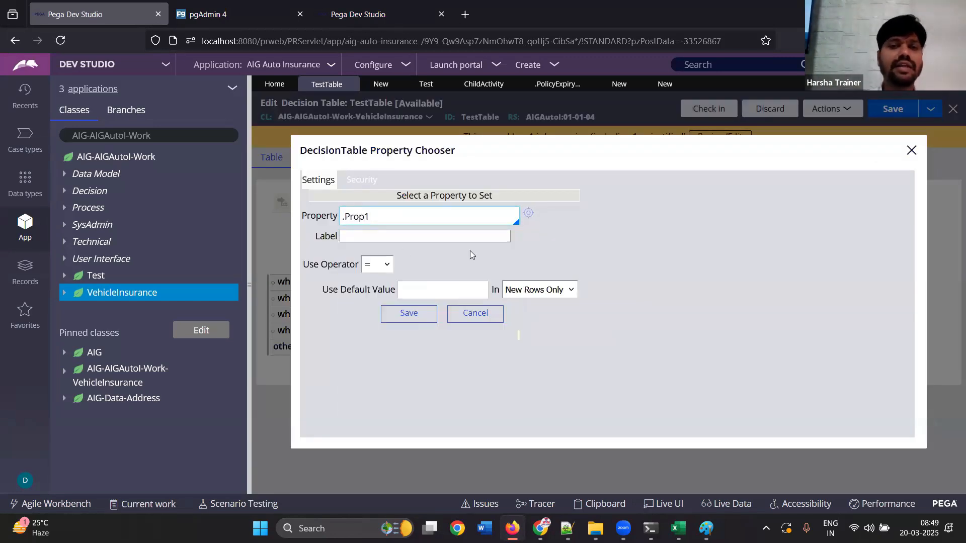
pyautogui.click(411, 319)
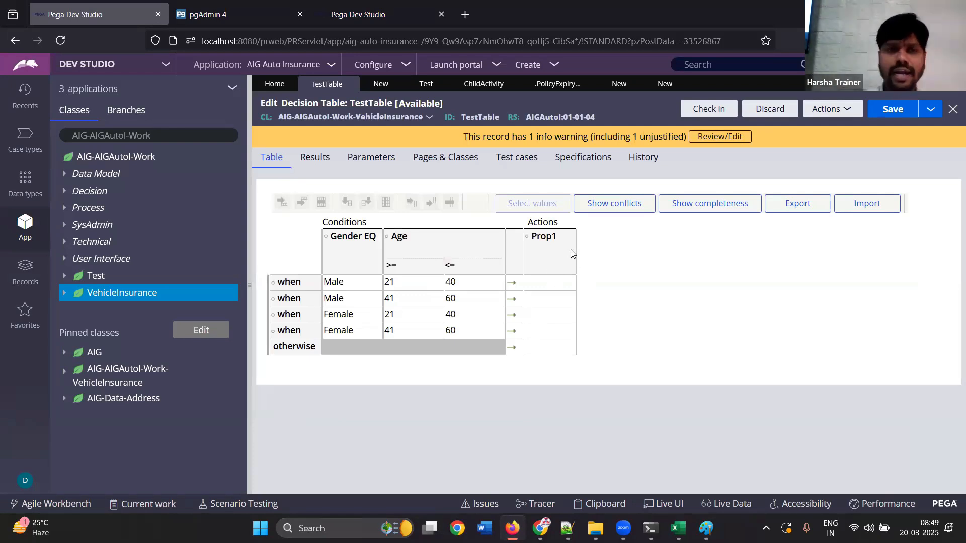
# Disable Evaluate all rows for TestTable and go back to the table view
pyautogui.click(315, 158)
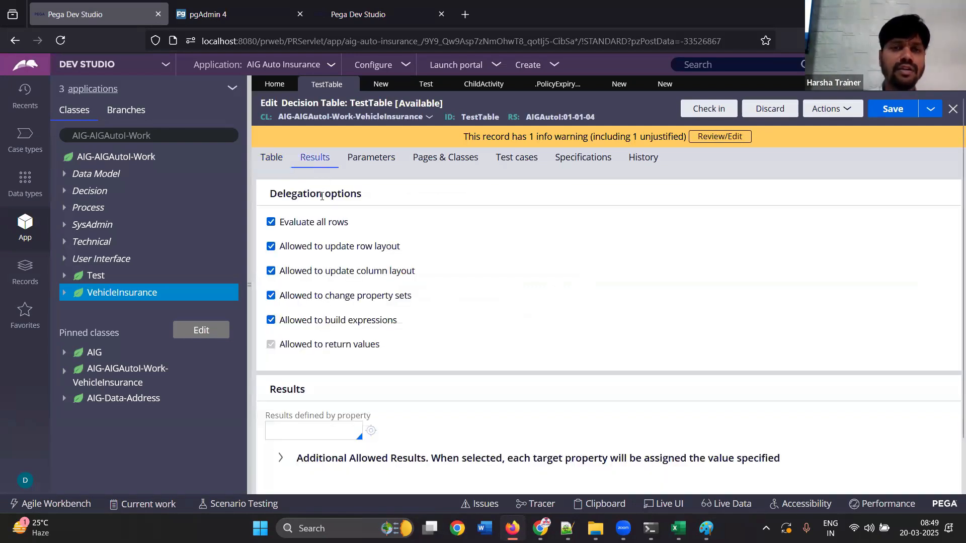
pyautogui.click(270, 222)
pyautogui.click(272, 158)
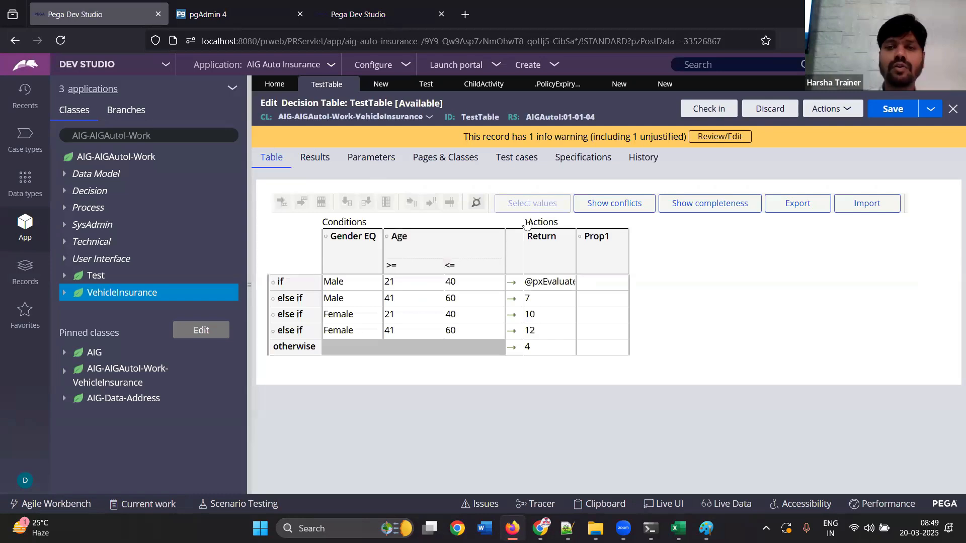
# Delete the Prop1 action column and refresh the TestTable rule to its saved version
pyautogui.click(590, 254)
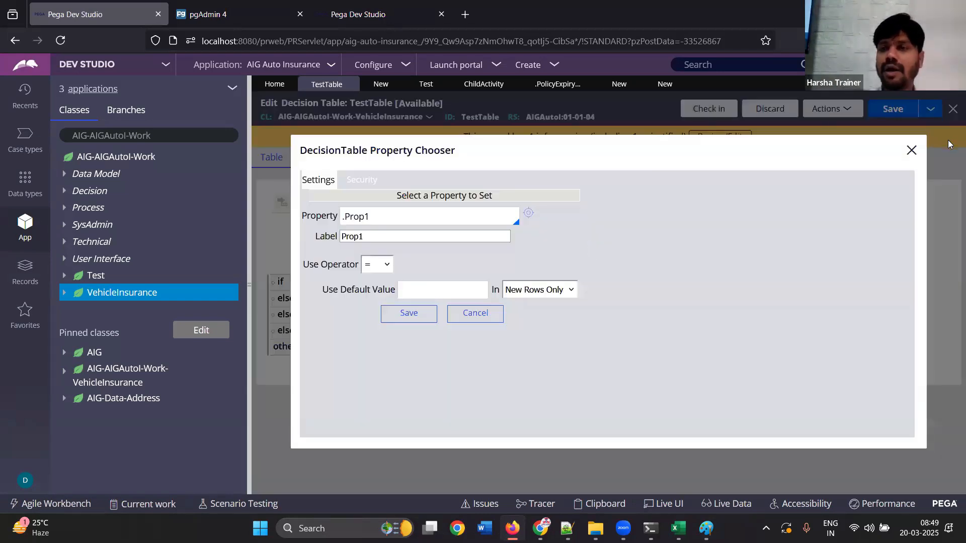
pyautogui.click(910, 150)
pyautogui.click(601, 283)
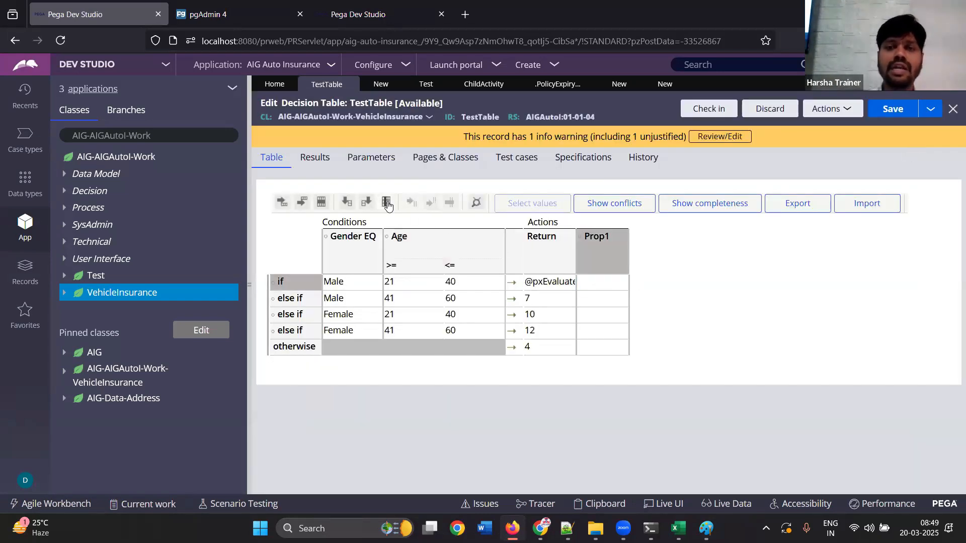
pyautogui.click(550, 283)
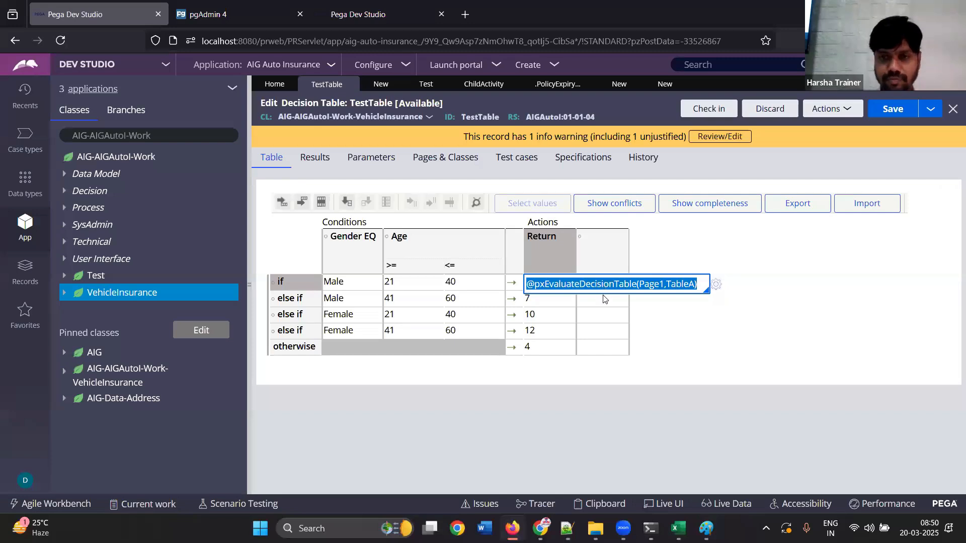
pyautogui.click(829, 109)
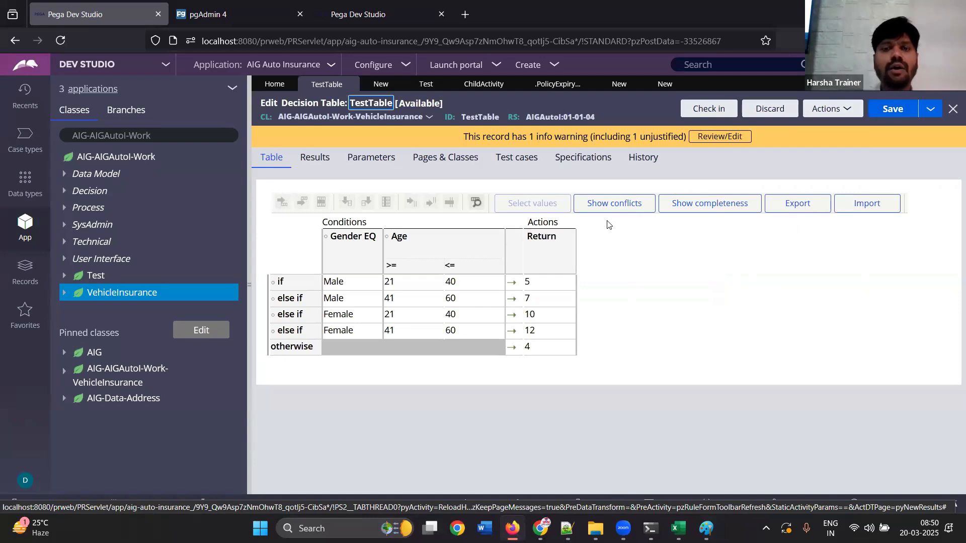
# Insert an empty condition column after Age and delete it again
pyautogui.click(548, 284)
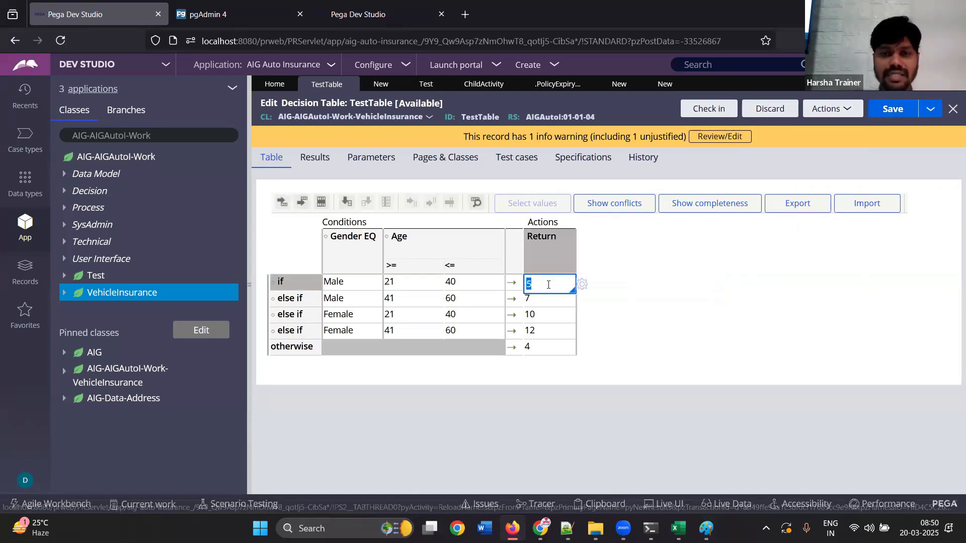
pyautogui.click(350, 207)
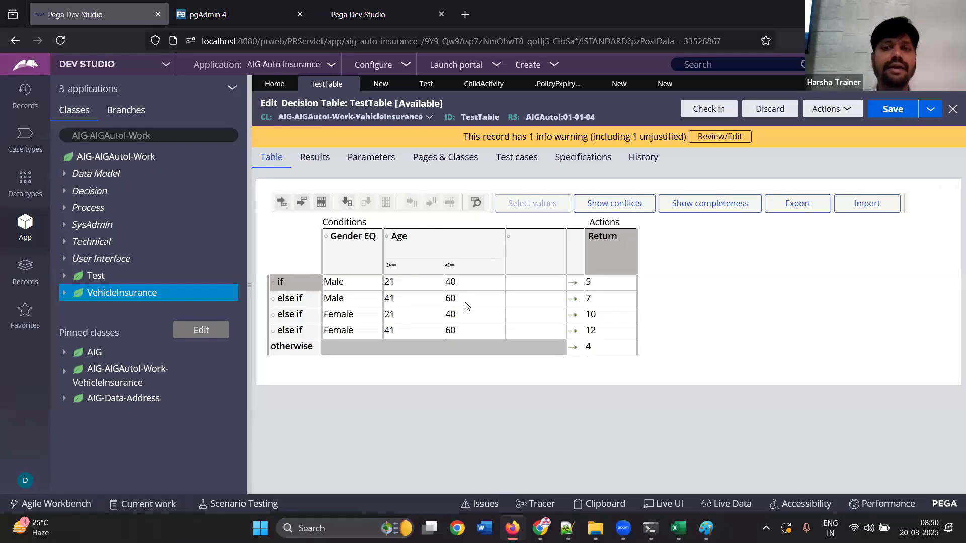
pyautogui.click(536, 288)
pyautogui.click(386, 202)
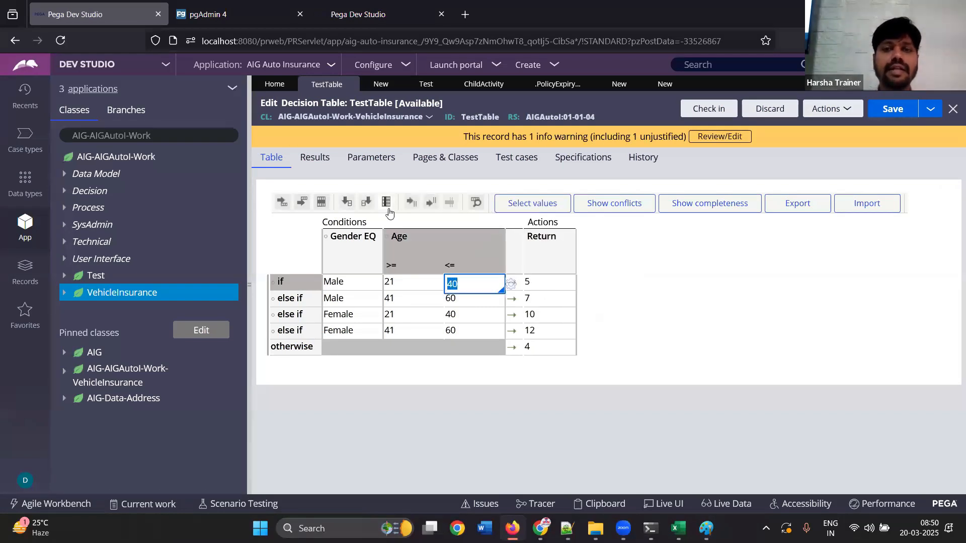
# Enable Evaluate all rows for TestTable and go back to the table view
pyautogui.click(317, 158)
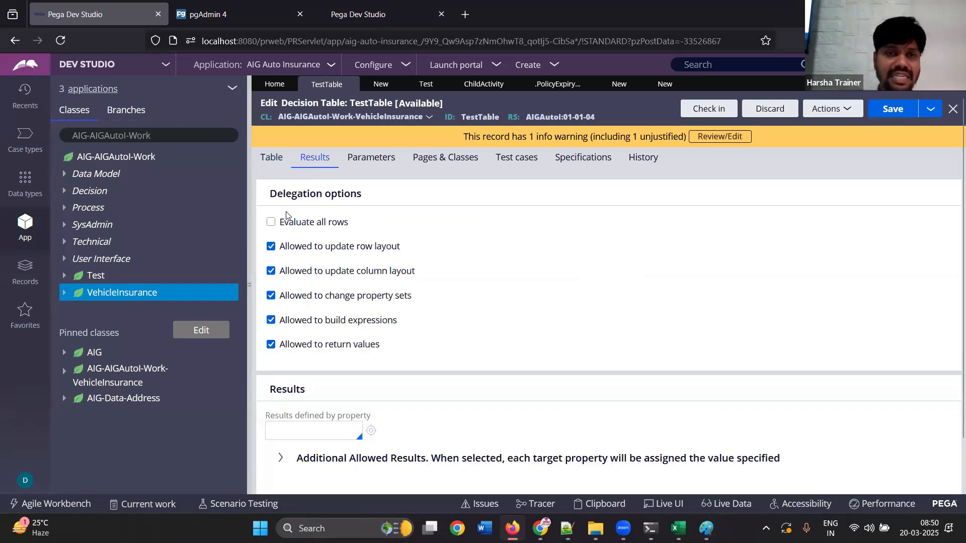
pyautogui.click(295, 225)
pyautogui.click(271, 158)
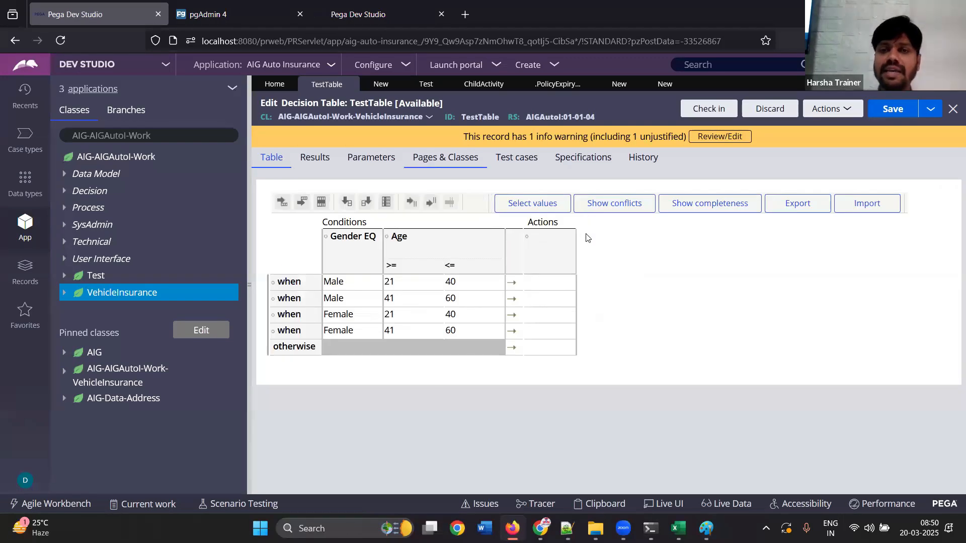
# Assign the property .Prop1 to the empty action column and save the column settings
pyautogui.click(549, 260)
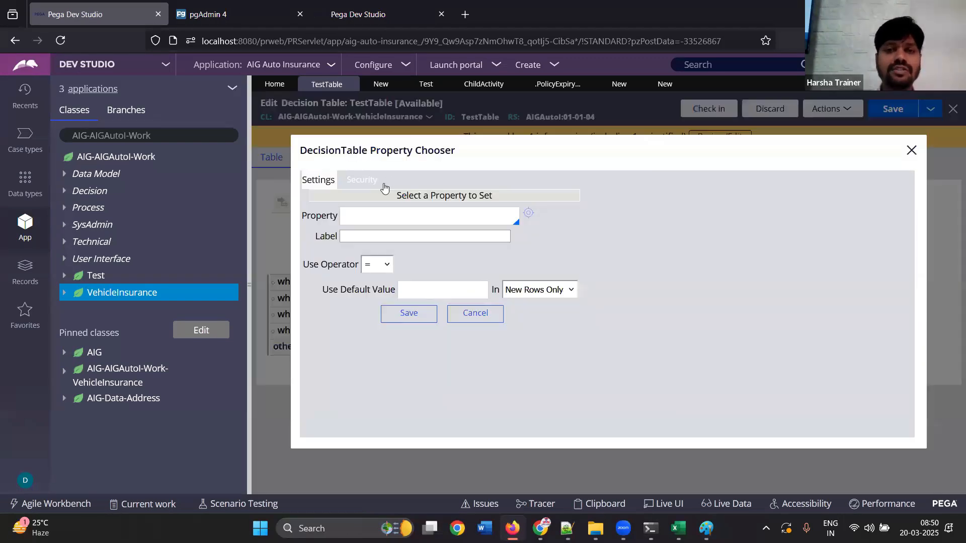
pyautogui.click(361, 216)
pyautogui.write('.Prop1')
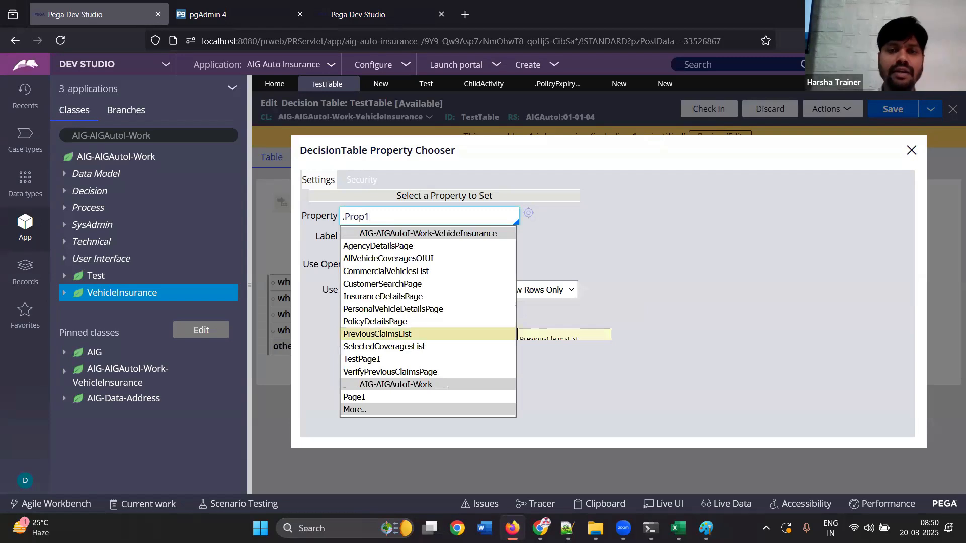
pyautogui.click(604, 330)
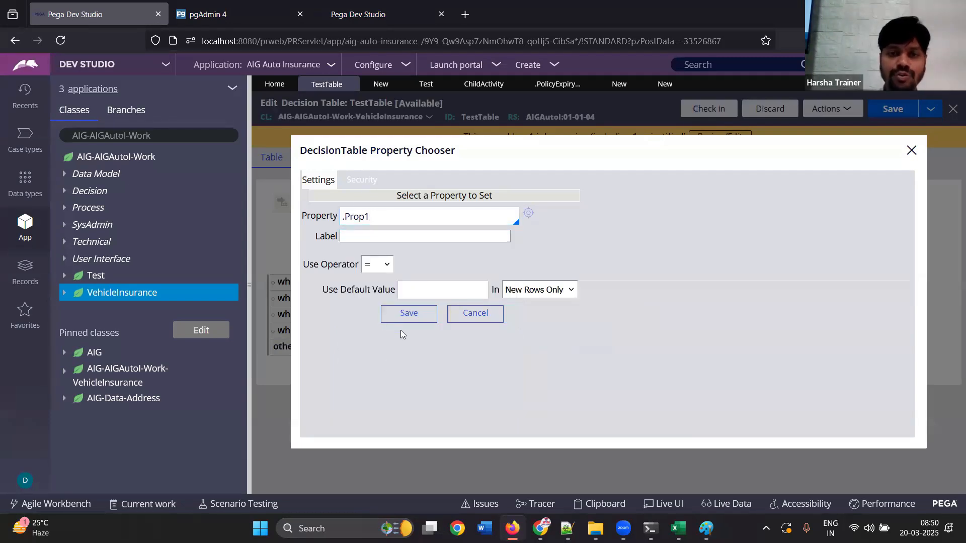
pyautogui.click(403, 315)
# Insert two action columns after Prop1 and set the property of the first new one to Prop2
pyautogui.click(561, 282)
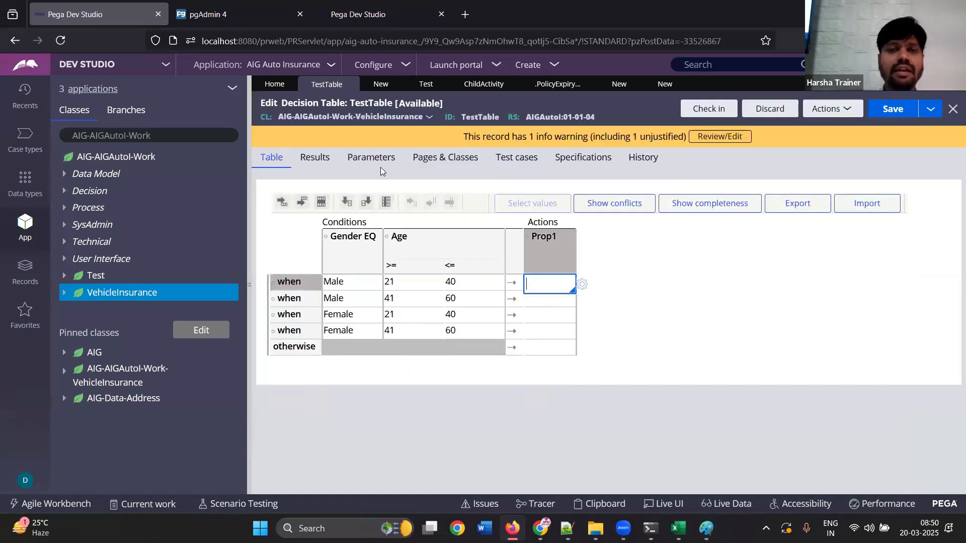
pyautogui.click(368, 203)
pyautogui.click(367, 203)
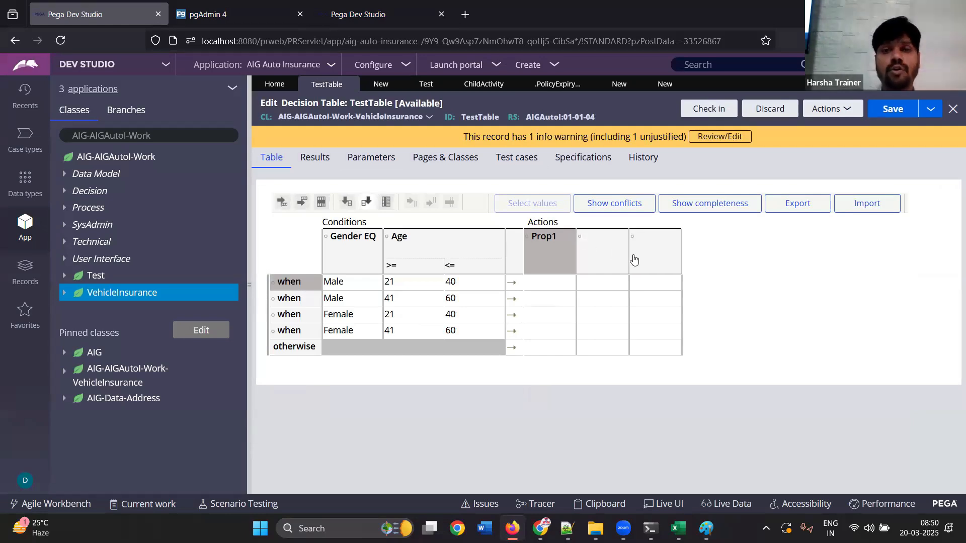
pyautogui.click(581, 243)
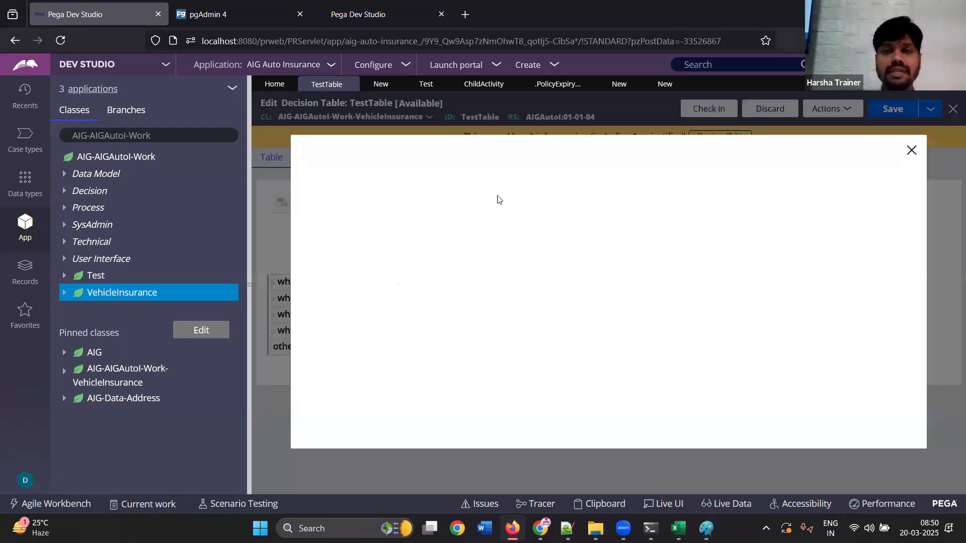
pyautogui.click(432, 216)
pyautogui.write('Prop2')
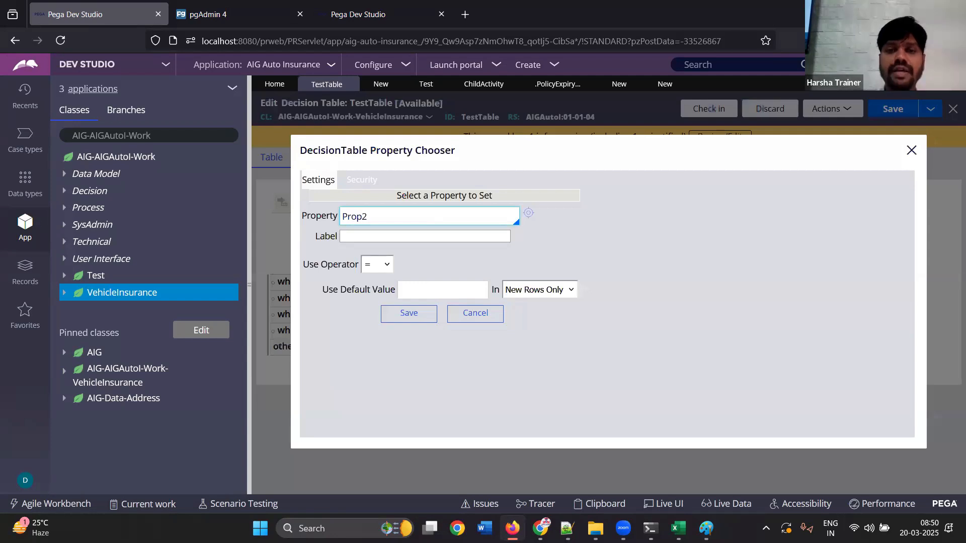
pyautogui.click(412, 314)
# Set the property of the remaining empty action column to Prop3 with the = operator and save it
pyautogui.click(648, 247)
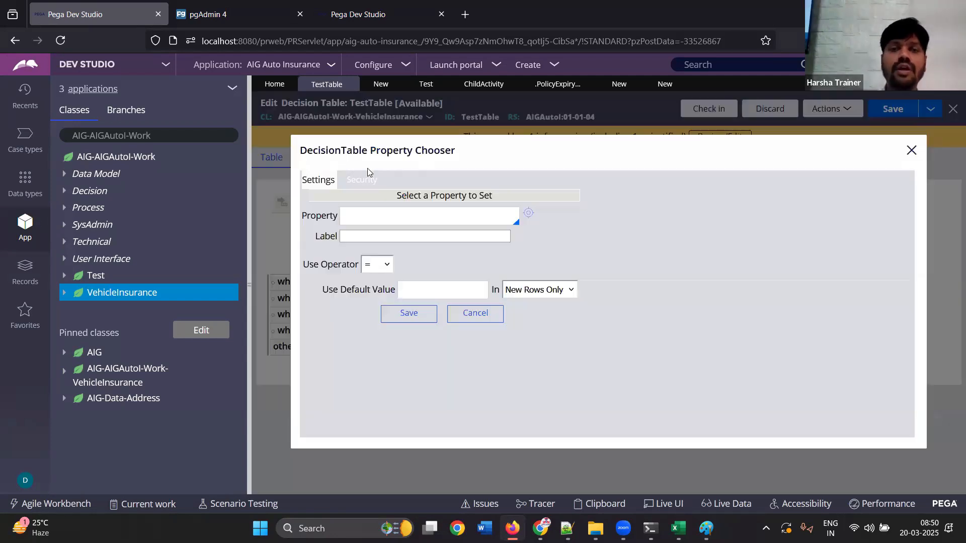
pyautogui.click(365, 215)
pyautogui.write('Prop3')
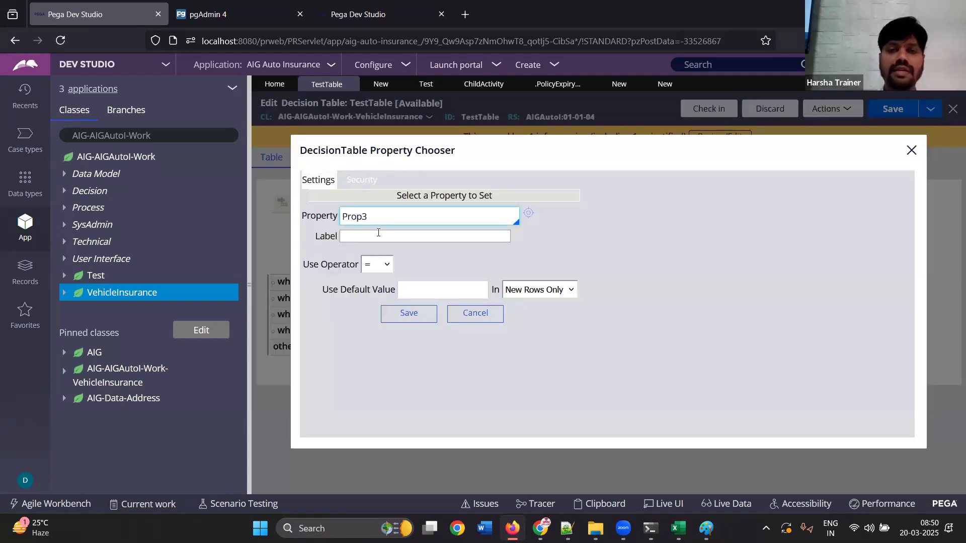
pyautogui.click(378, 265)
pyautogui.click(379, 270)
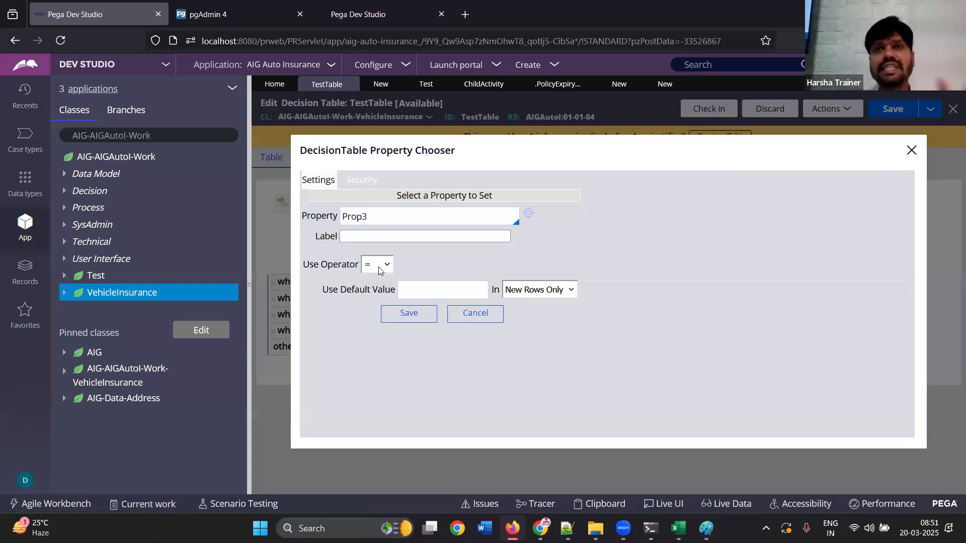
pyautogui.click(379, 270)
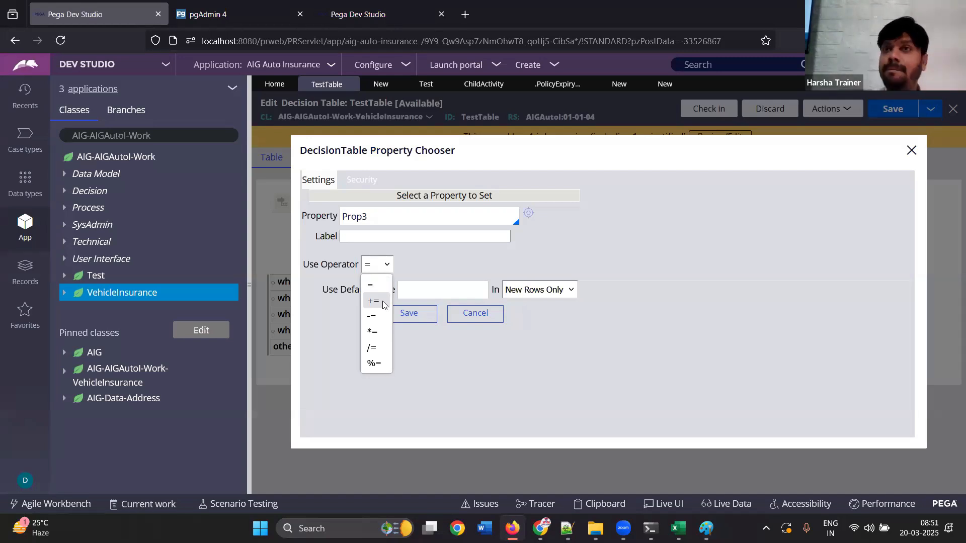
pyautogui.click(423, 313)
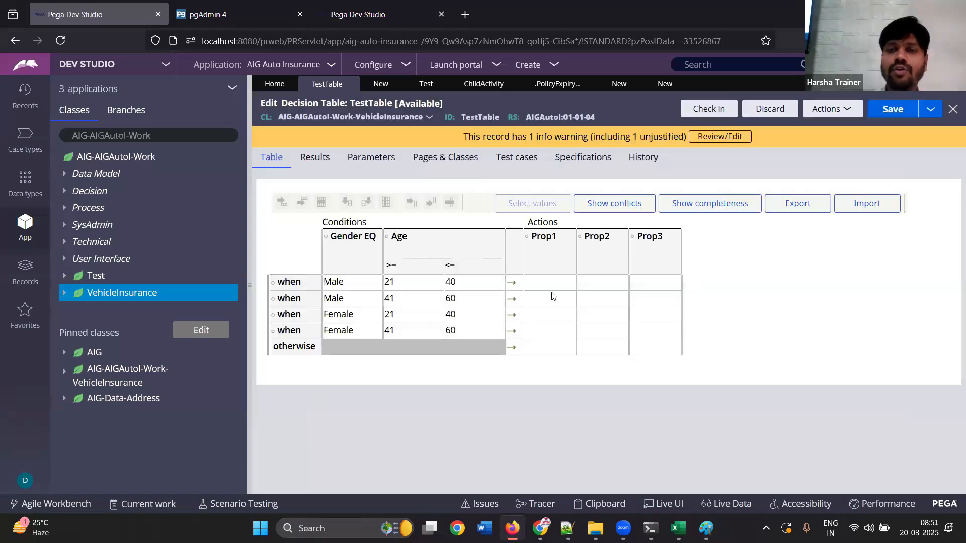
# Fill the Male 21–40 row's actions with Prop1 1, Prop2 2 and Prop3 3
pyautogui.click(536, 286)
pyautogui.write('1')
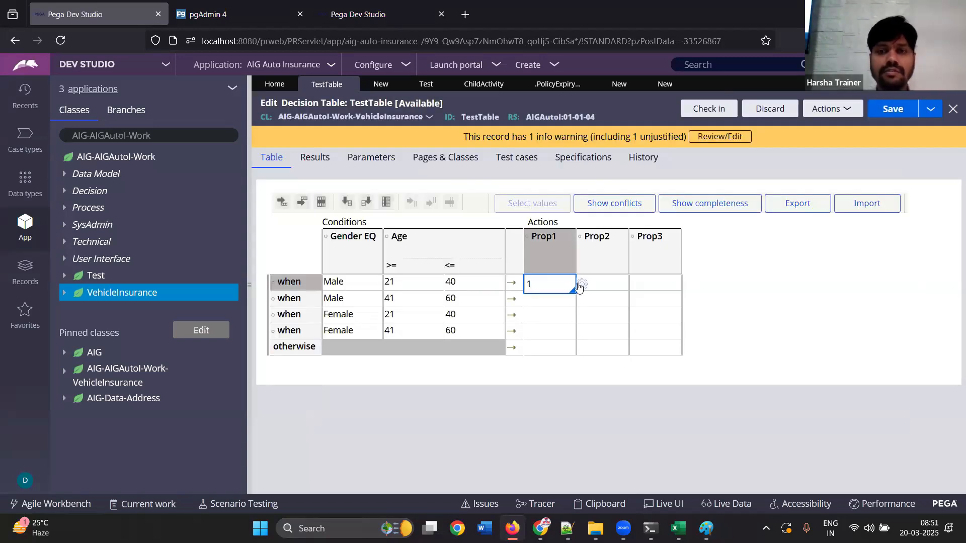
pyautogui.click(603, 285)
pyautogui.write('2')
pyautogui.click(654, 284)
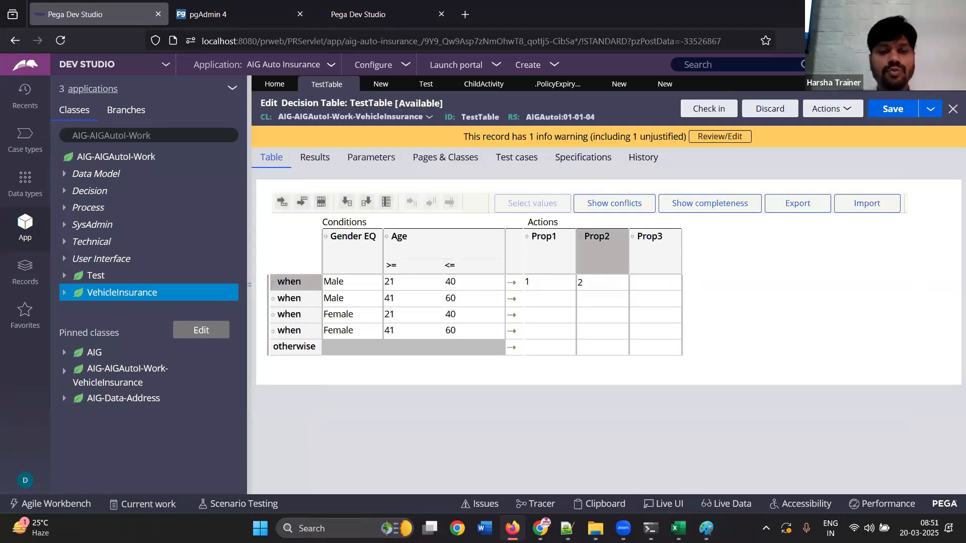
pyautogui.write('3')
# Fill the Male 41–60 row's actions with Prop1 4, Prop2 5 and Prop3 6
pyautogui.click(535, 296)
pyautogui.write('4')
pyautogui.click(586, 301)
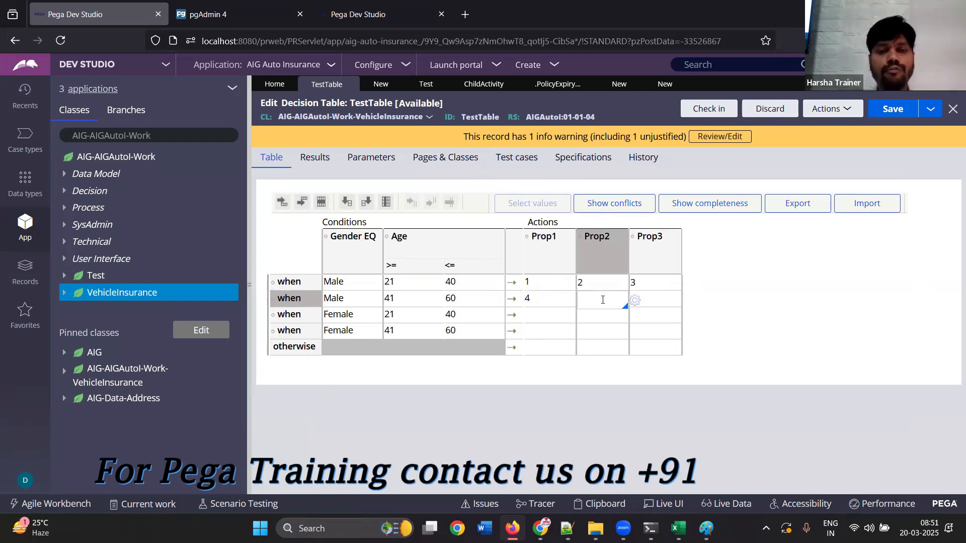
pyautogui.write('5')
pyautogui.click(649, 302)
pyautogui.write('6')
# Fill the Female 21–40 row's actions with Prop1 7, Prop2 8 and Prop3 9
pyautogui.click(553, 316)
pyautogui.write('7')
pyautogui.click(609, 320)
pyautogui.write('8')
pyautogui.click(662, 322)
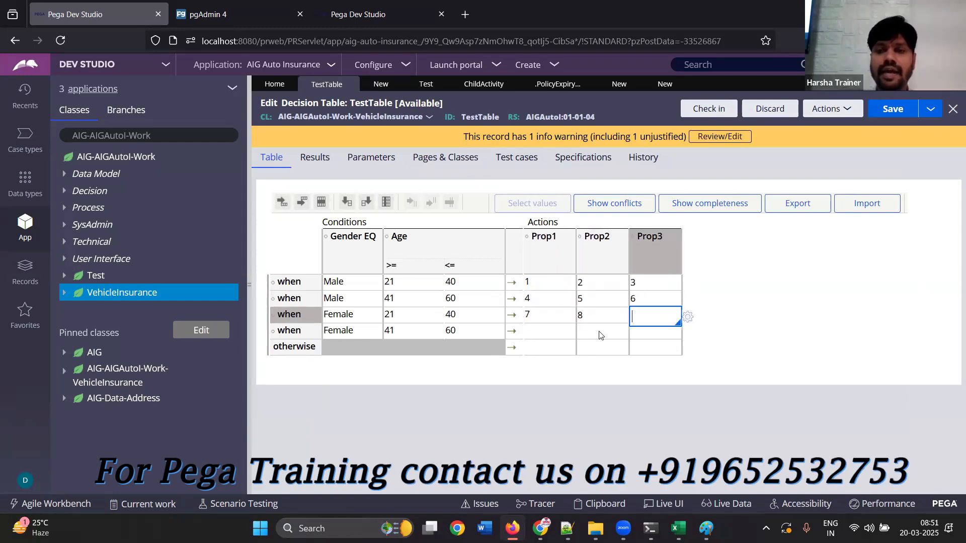
pyautogui.write('9')
# Fill the Female 41–60 row's actions with Prop1 10, Prop2 2 and Prop3 6
pyautogui.click(542, 331)
pyautogui.write('0')
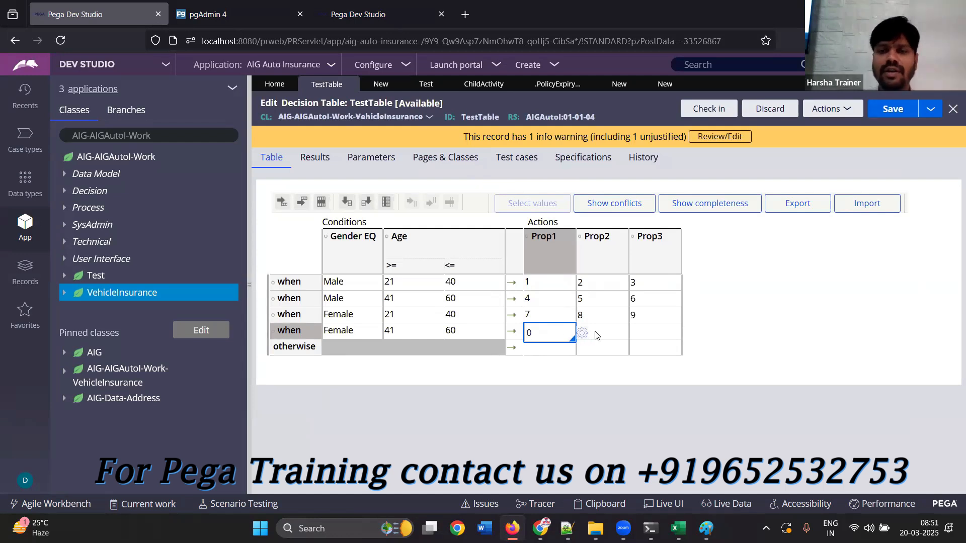
pyautogui.write('0')
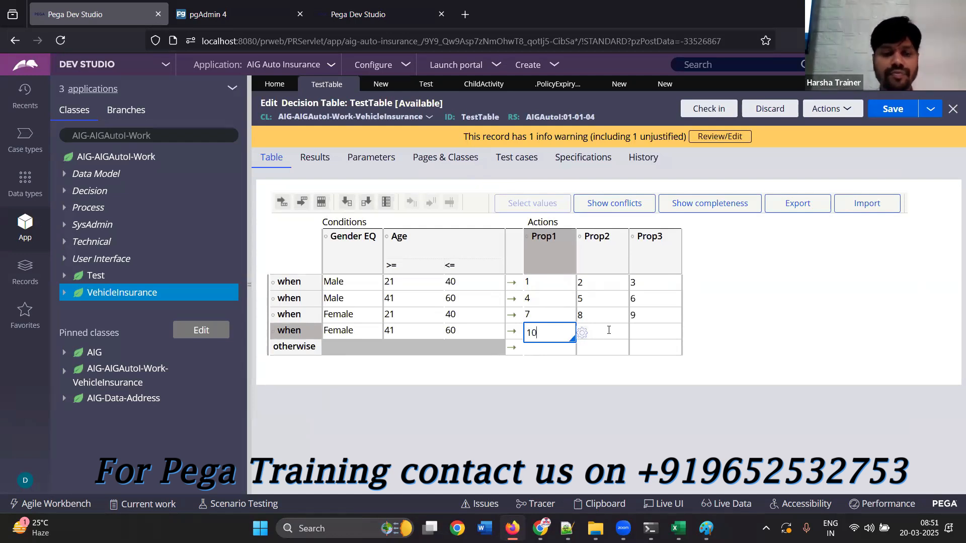
pyautogui.click(609, 332)
pyautogui.write('11')
pyautogui.press('BackSpace')
pyautogui.press('BackSpace')
pyautogui.write('2')
pyautogui.click(660, 334)
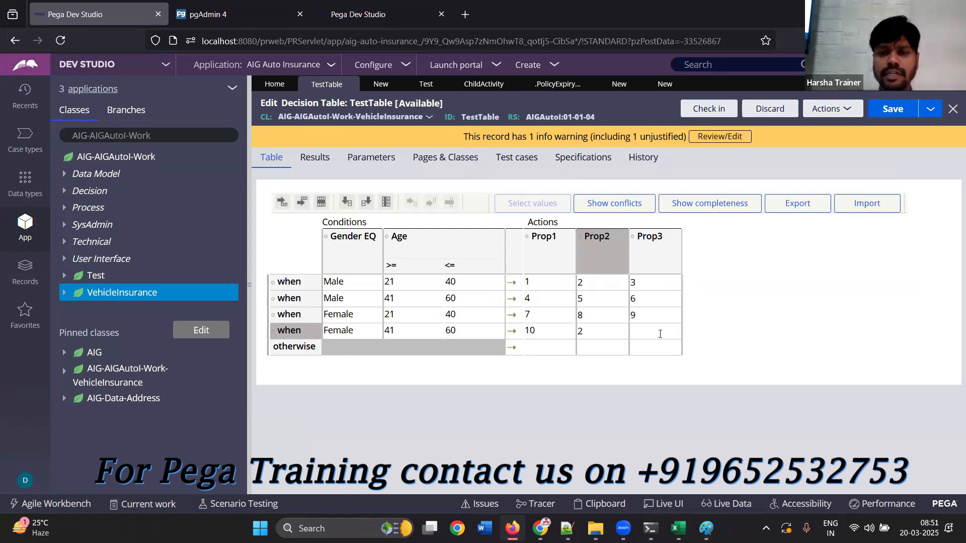
pyautogui.write('6')
# Fill the otherwise row's actions with Prop1 4, Prop2 3 and Prop3 2
pyautogui.click(553, 352)
pyautogui.write('4')
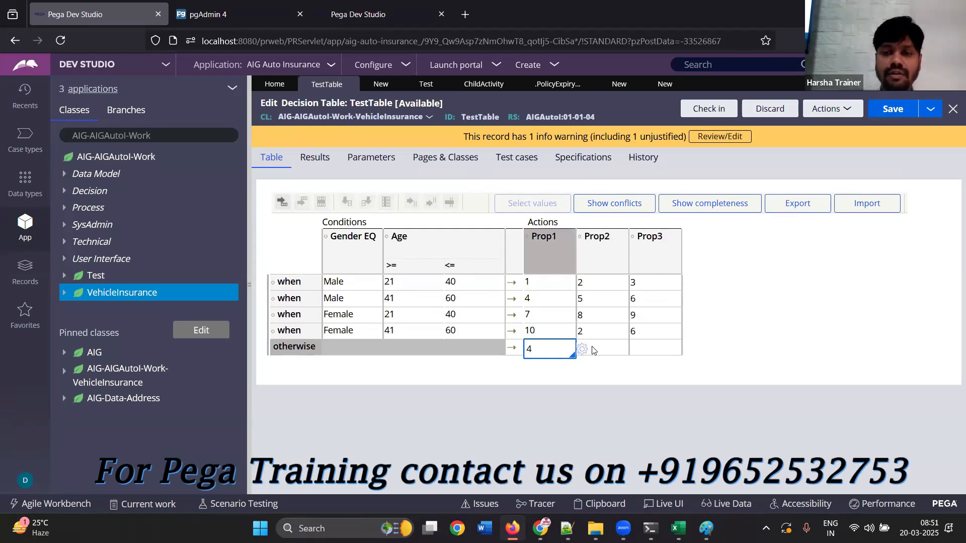
pyautogui.click(594, 350)
pyautogui.write('3')
pyautogui.click(662, 347)
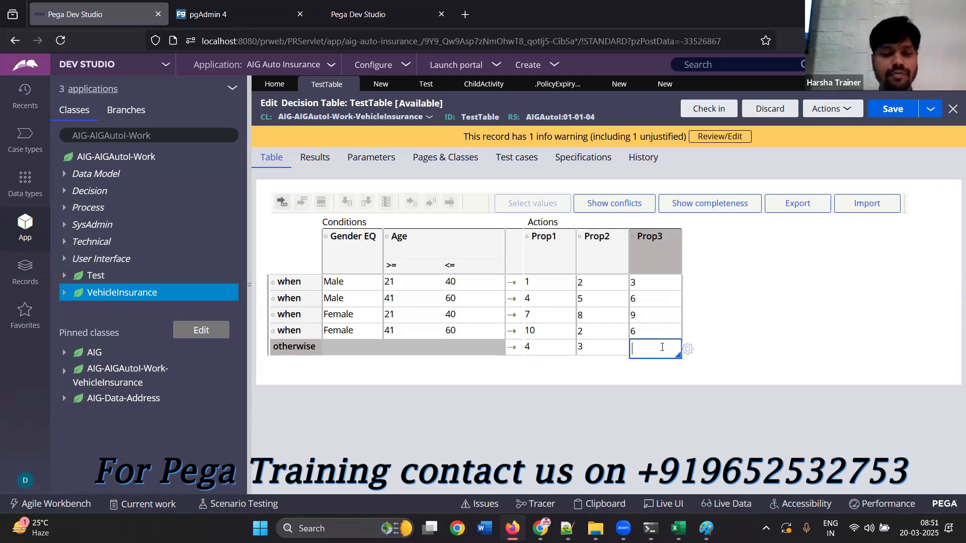
pyautogui.write('2')
pyautogui.click(779, 377)
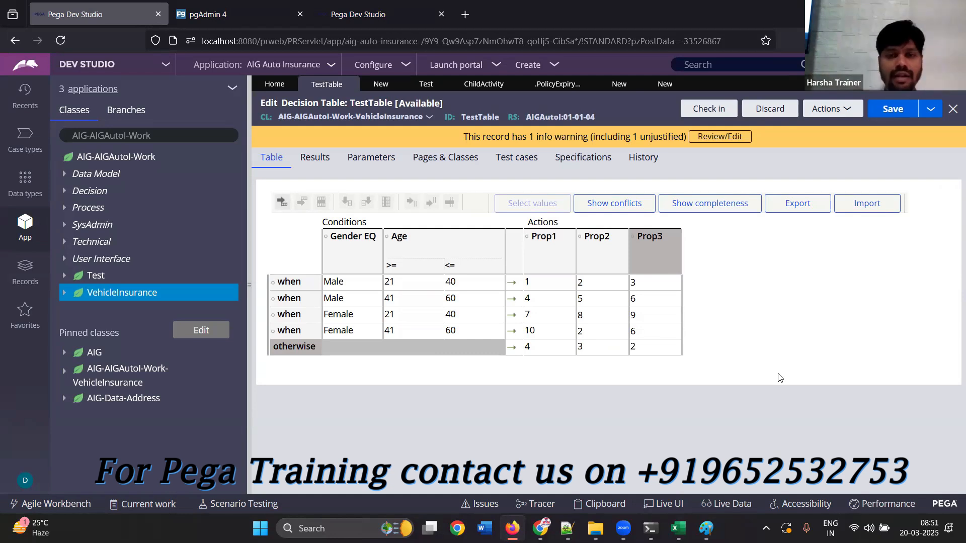
# Examine how the Male and Female condition rows relate to the Prop1, Prop2 and Prop3 values they set
pyautogui.click(379, 299)
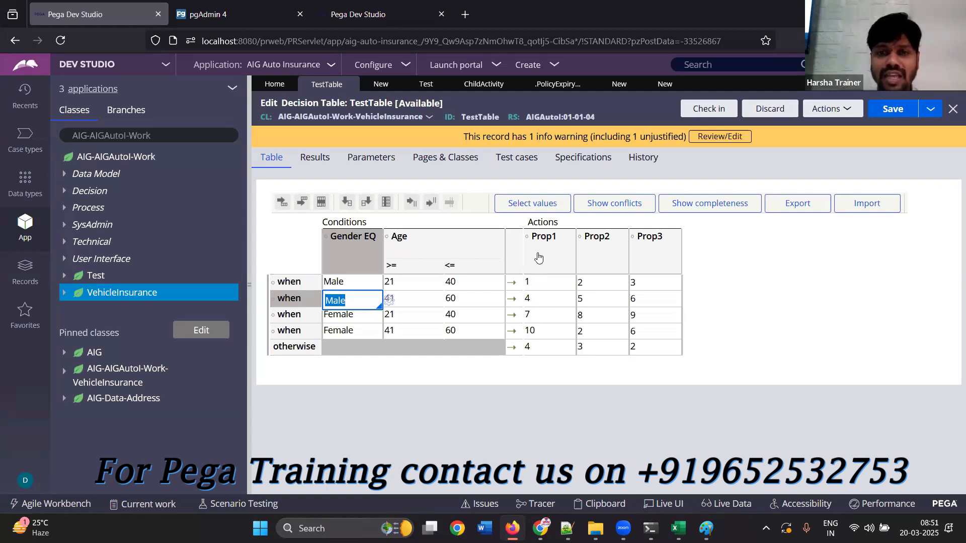
pyautogui.click(541, 298)
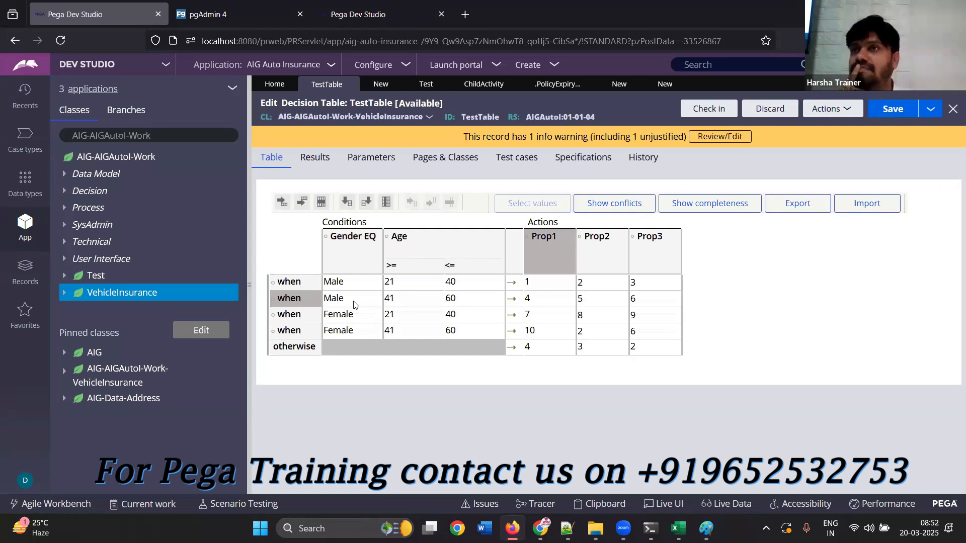
pyautogui.press('Tab')
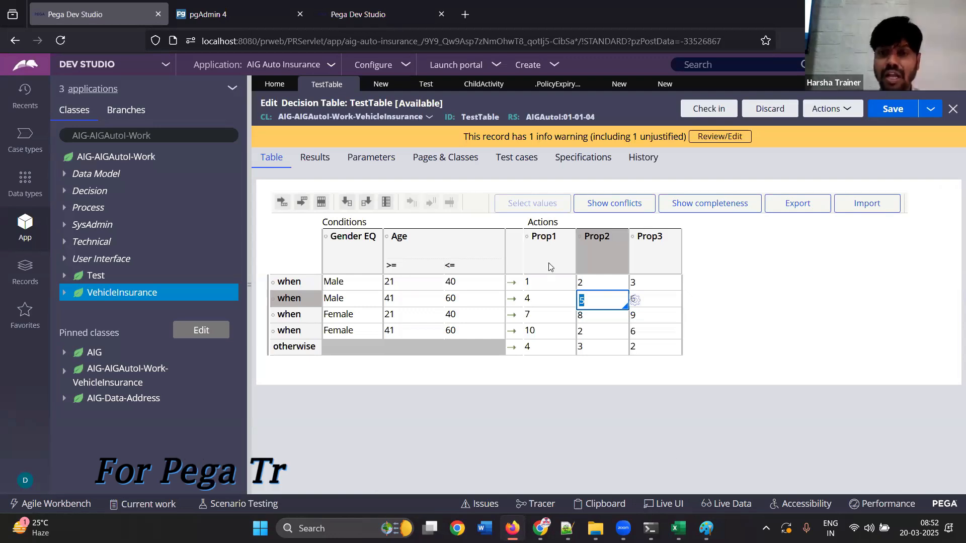
pyautogui.click(348, 302)
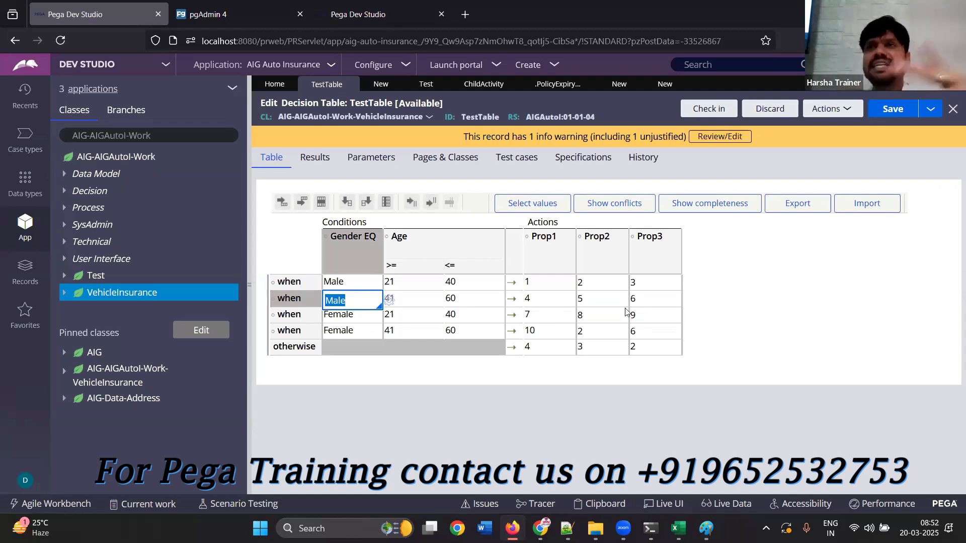
pyautogui.click(349, 330)
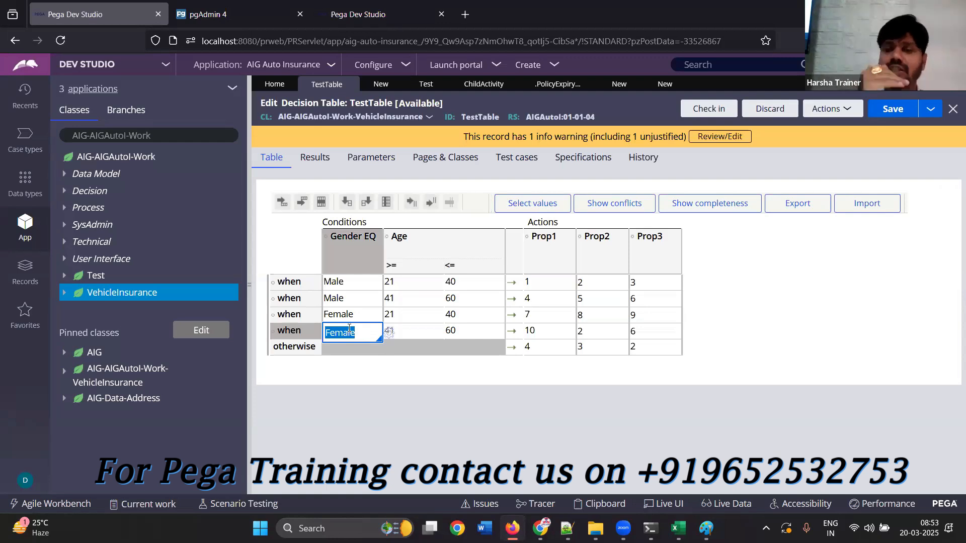
pyautogui.click(351, 284)
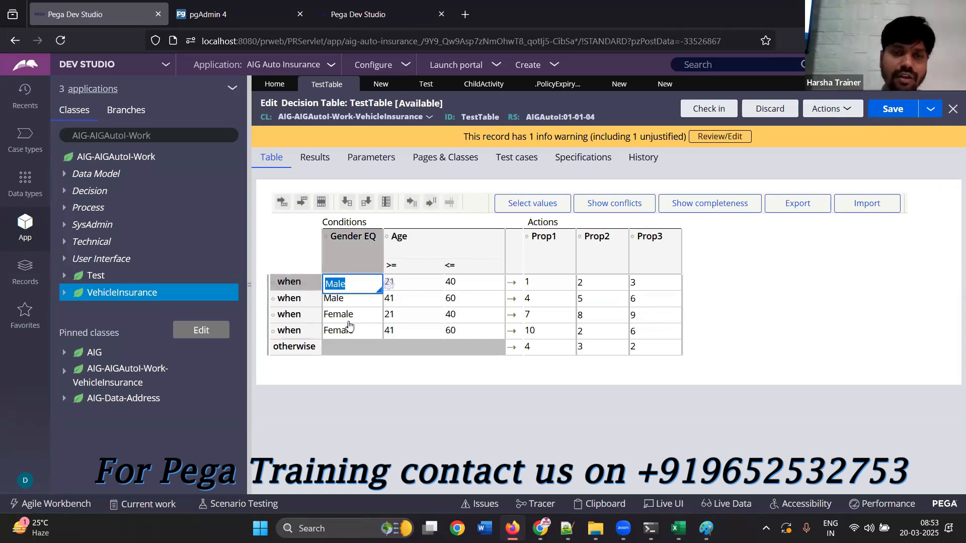
pyautogui.click(346, 330)
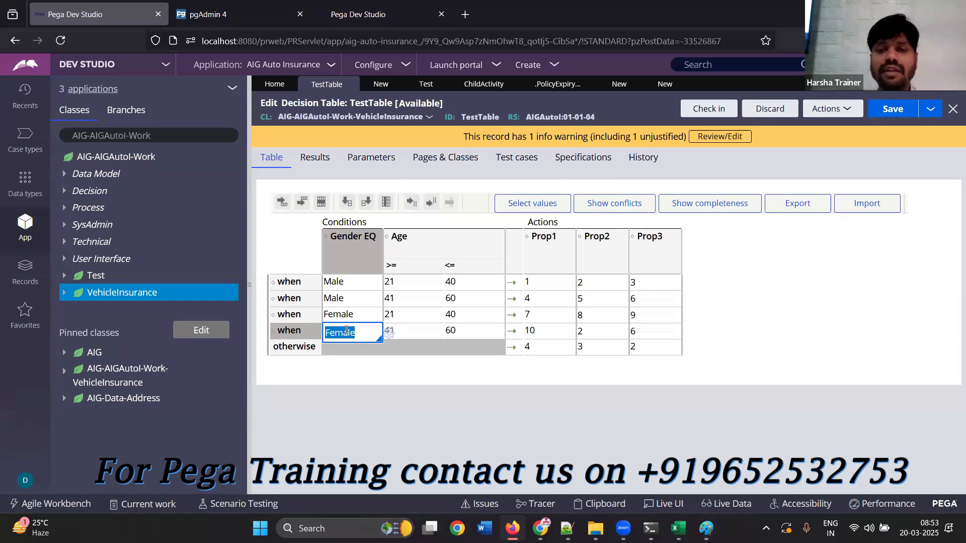
pyautogui.click(536, 284)
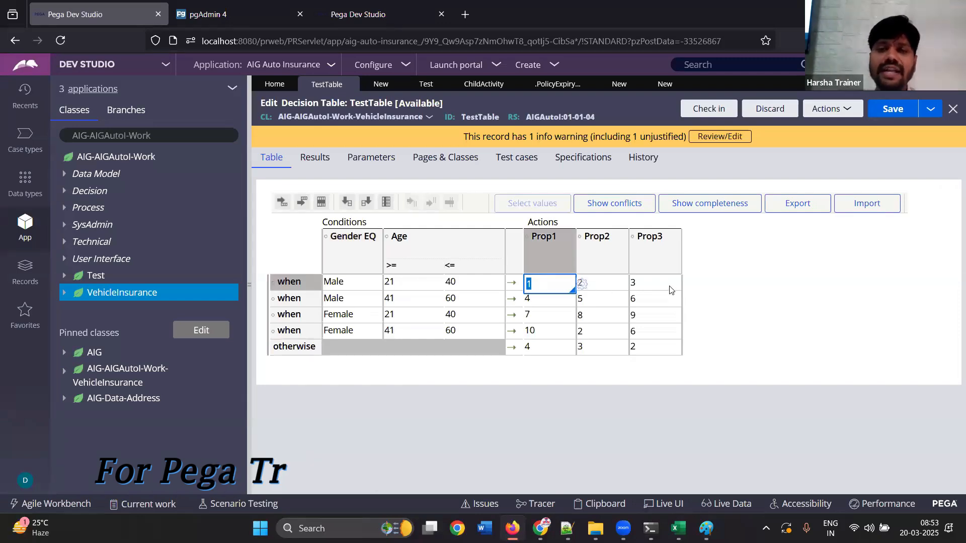
pyautogui.click(354, 301)
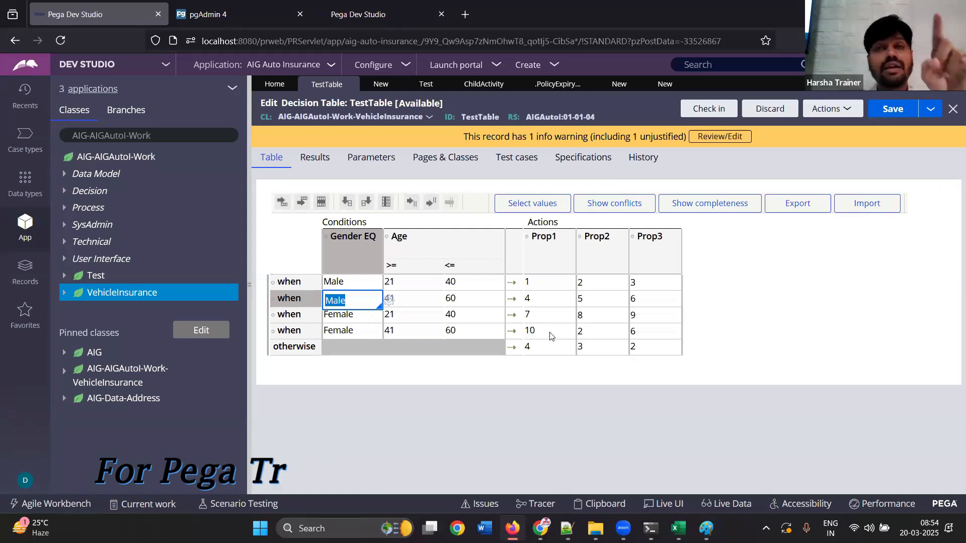
# Discard the changes made to the TestTable decision table and select the Male condition cell in its if row
pyautogui.click(781, 108)
pyautogui.click(774, 346)
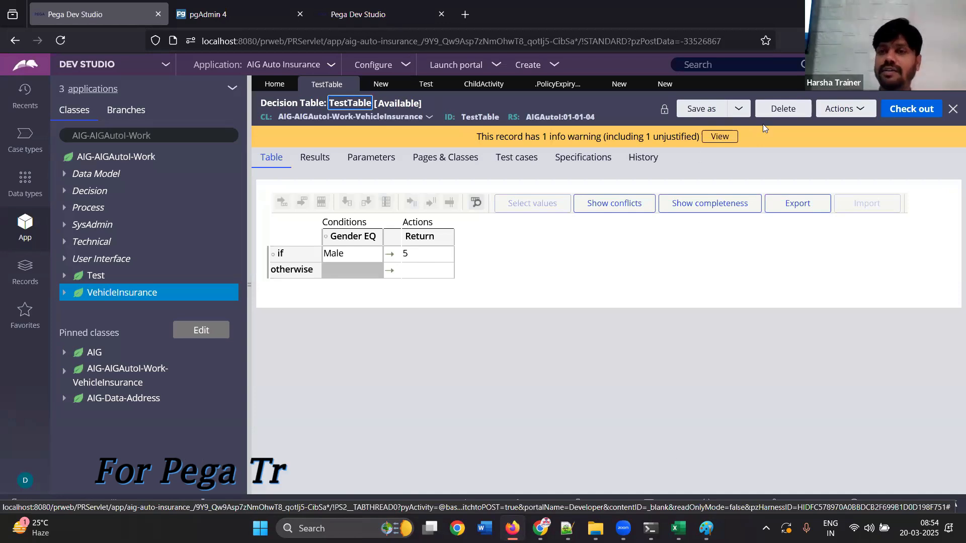
pyautogui.click(361, 260)
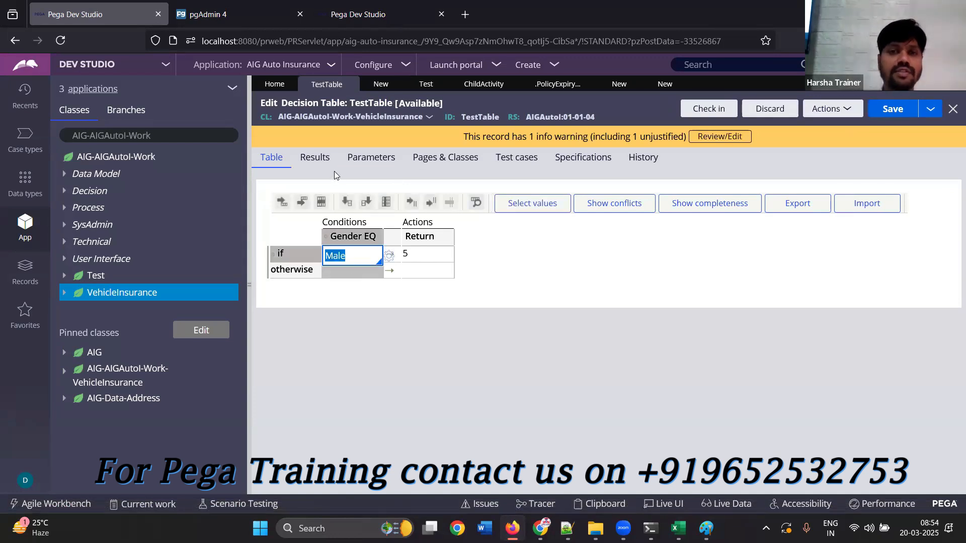
# Add an else-if row for Female returning 10 to the TestTable decision table and set the otherwise return to 4
pyautogui.click(301, 202)
pyautogui.click(340, 270)
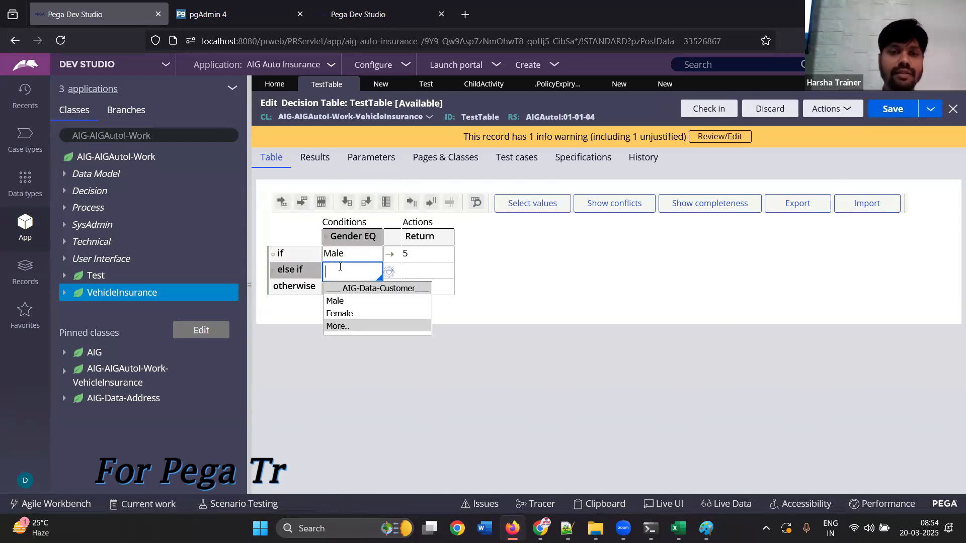
pyautogui.click(352, 314)
pyautogui.click(426, 276)
pyautogui.write('10')
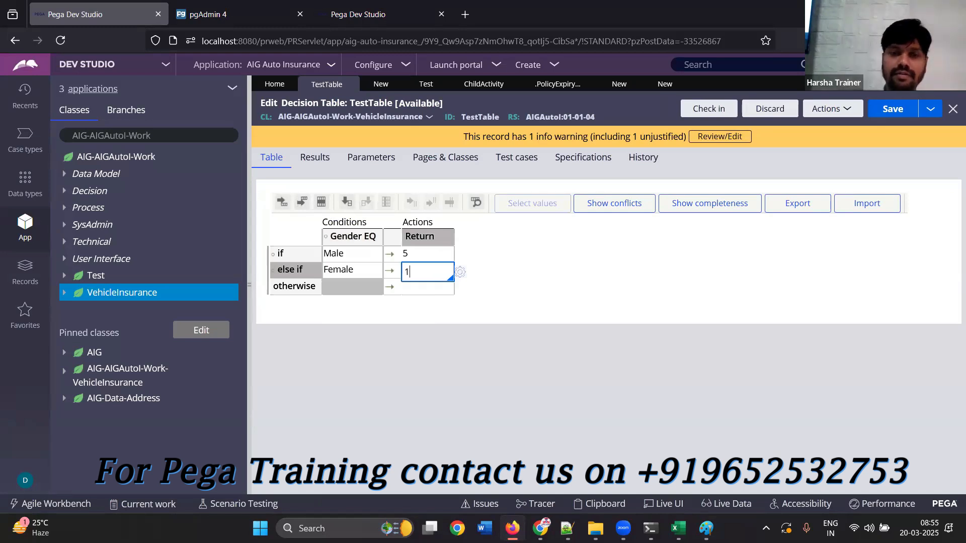
pyautogui.click(419, 290)
pyautogui.write('4')
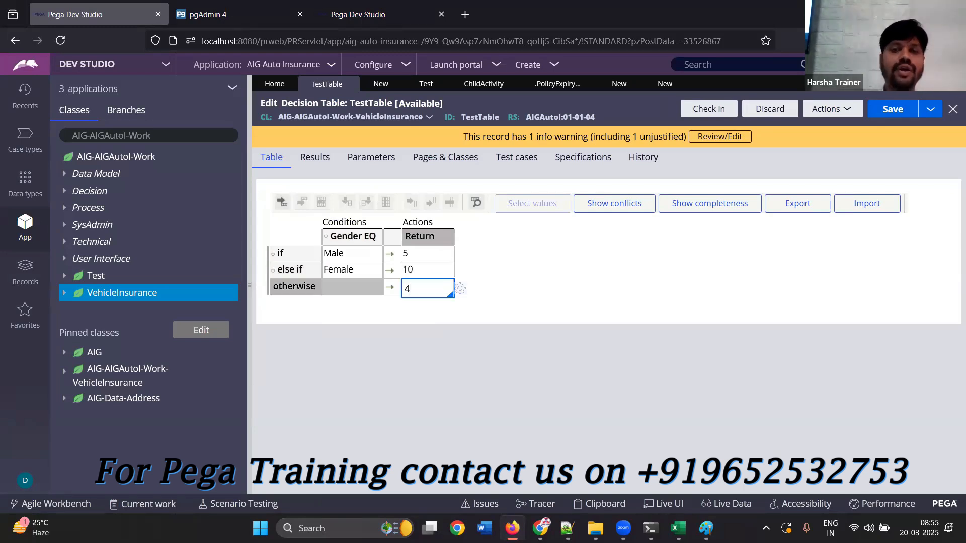
pyautogui.click(485, 374)
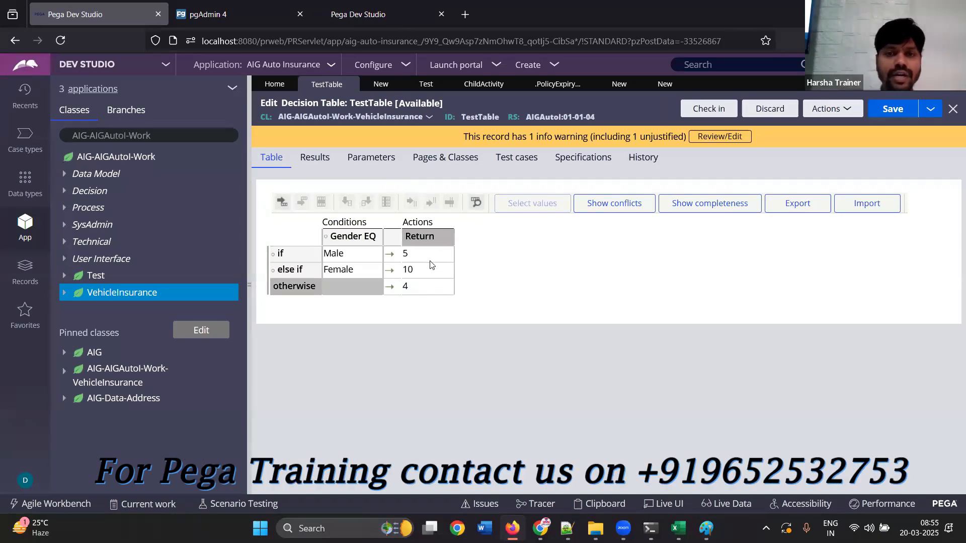
# Examine how the decision table's Additional Allowed Results map a result to target properties and values, and compare them with the table's returns
pyautogui.click(321, 160)
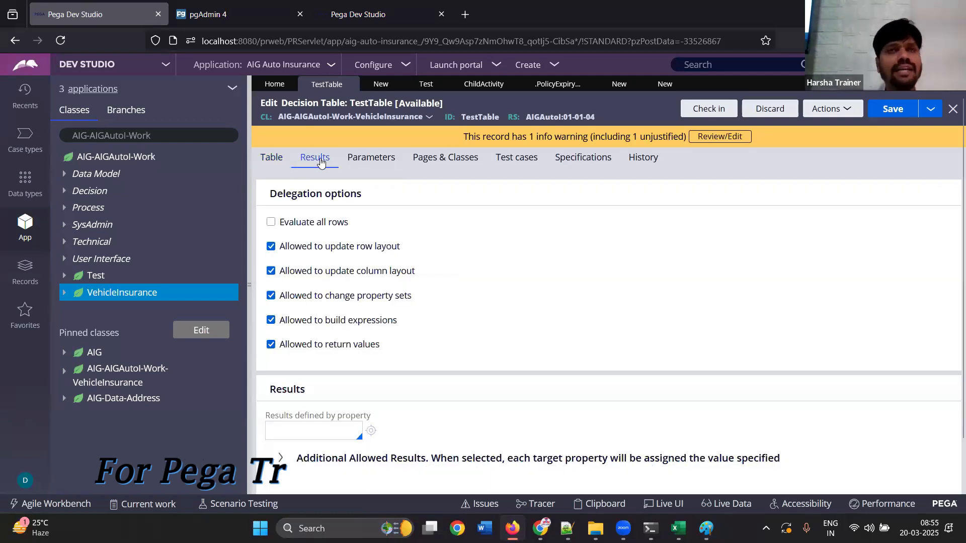
pyautogui.scroll(-1, 952, 305)
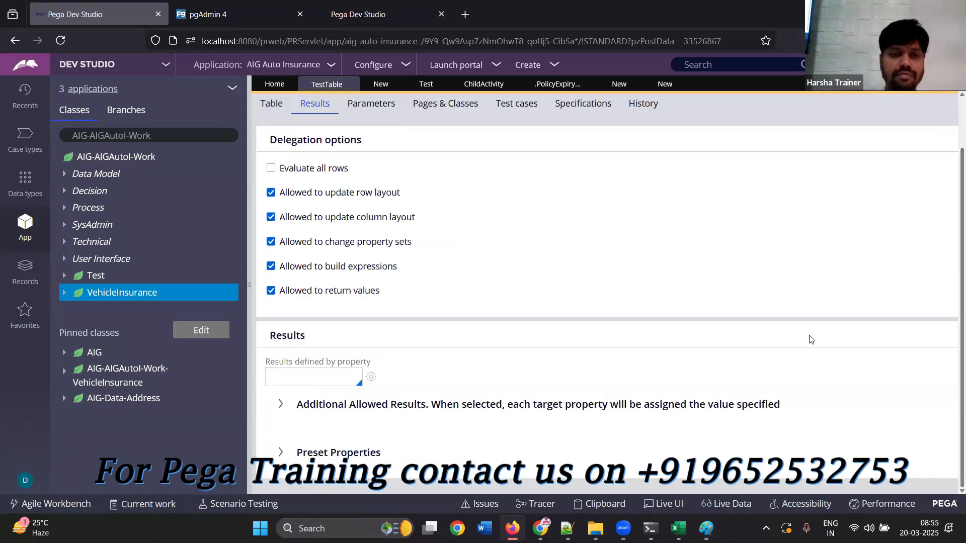
pyautogui.moveTo(297, 405); pyautogui.dragTo(425, 414)
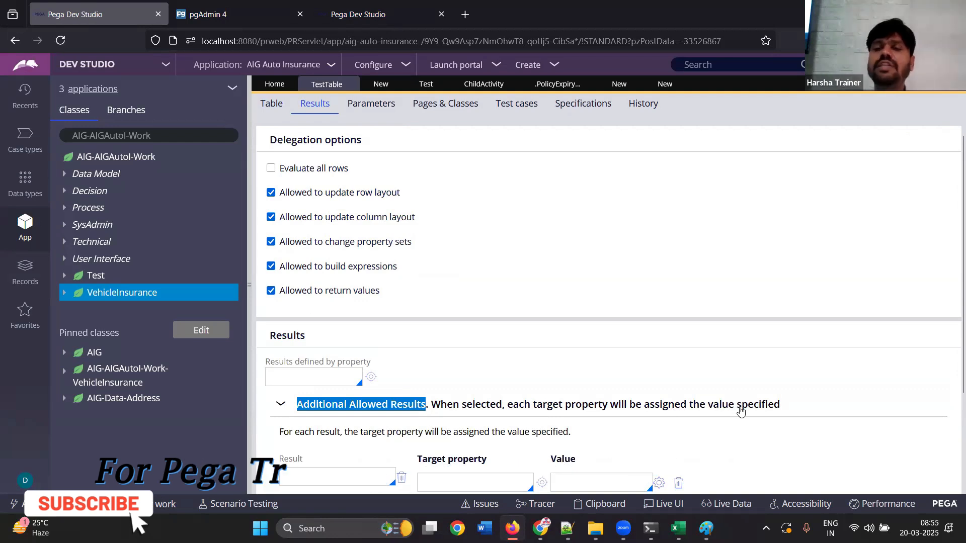
pyautogui.scroll(-3, 345, 309)
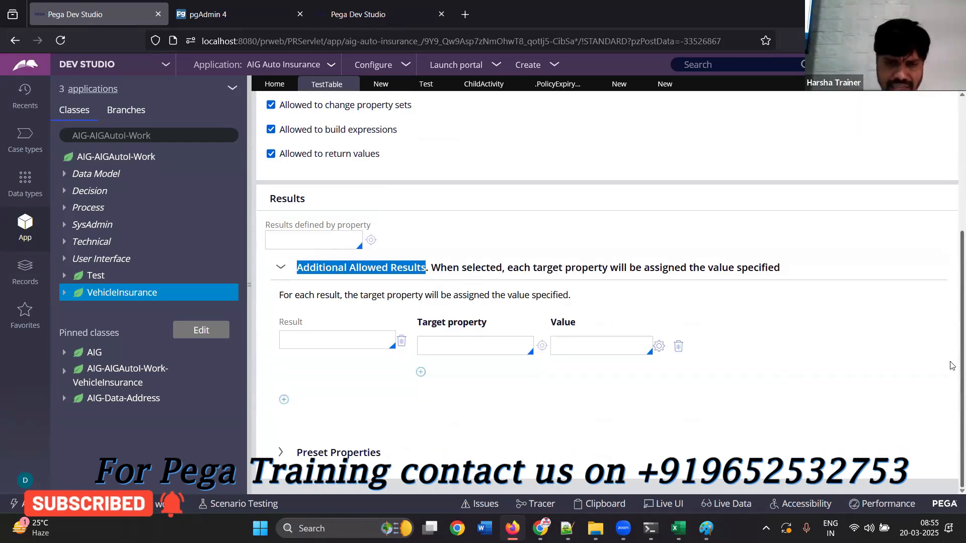
pyautogui.click(319, 334)
pyautogui.click(310, 345)
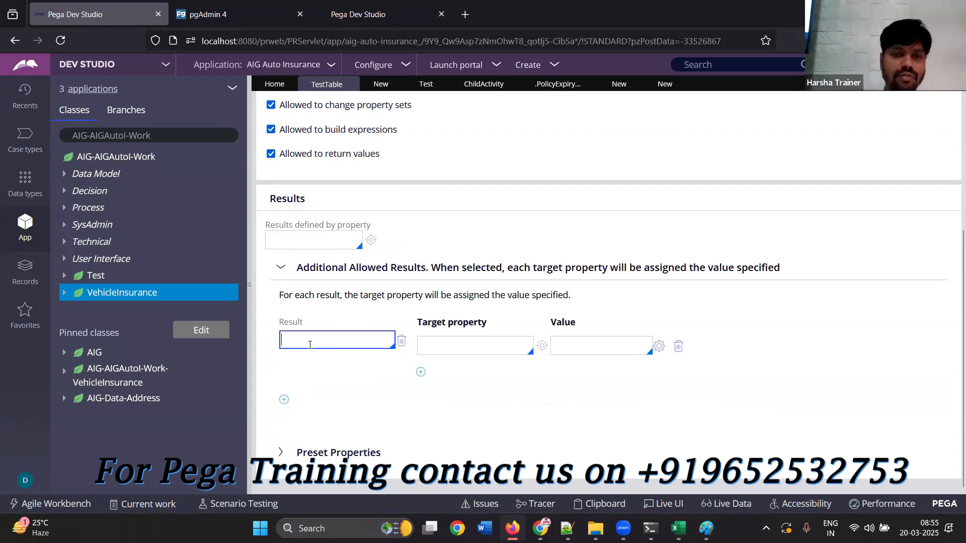
pyautogui.scroll(4, 906, 120)
pyautogui.click(911, 117)
pyautogui.moveTo(962, 133); pyautogui.dragTo(962, 220)
pyautogui.click(350, 396)
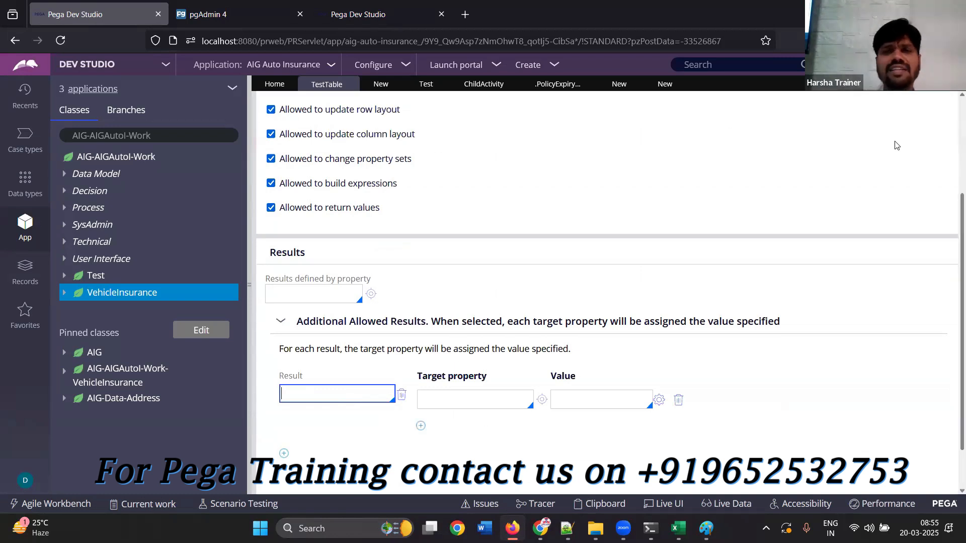
pyautogui.scroll(3, 954, 126)
pyautogui.click(271, 157)
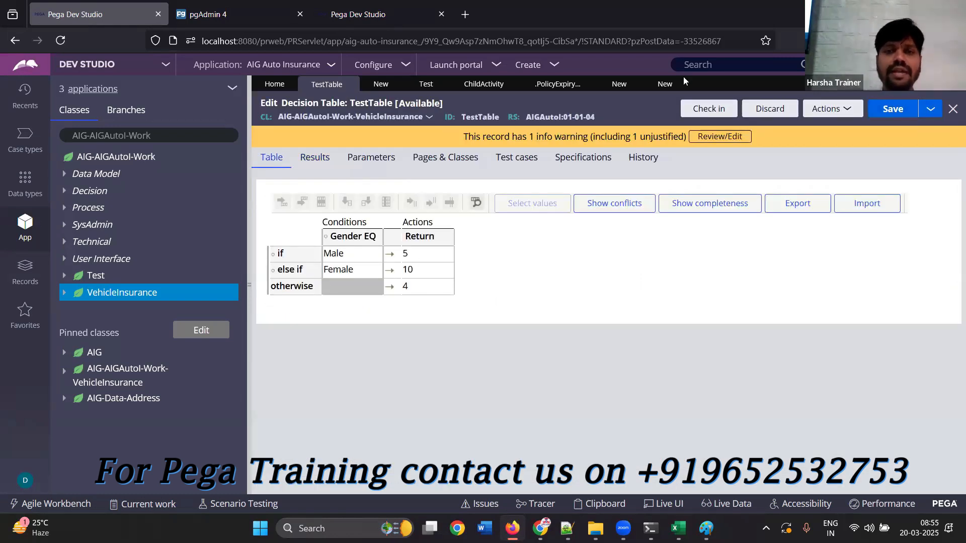
# Define the additional allowed result 5 so that it assigns 1 to the target property Prop1
pyautogui.click(315, 158)
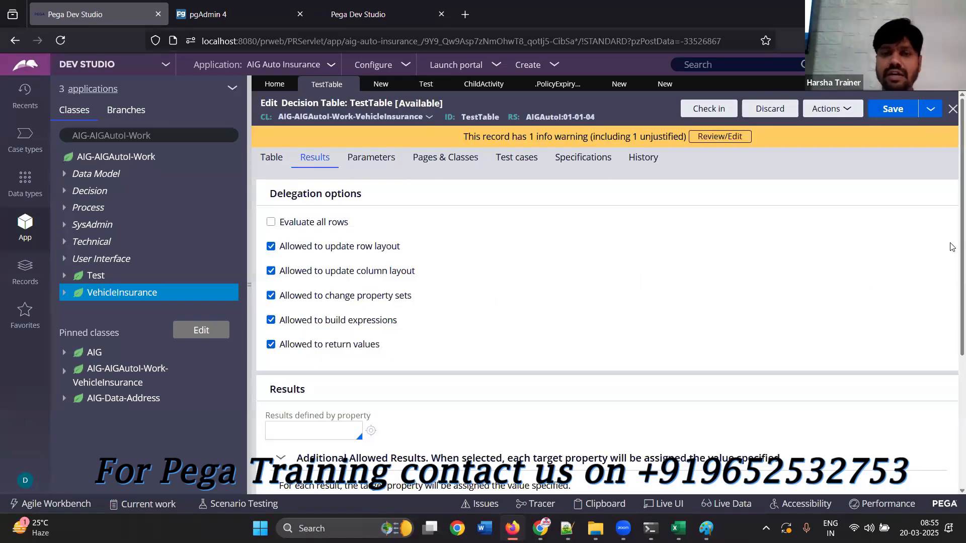
pyautogui.scroll(-3, 315, 391)
pyautogui.click(315, 386)
pyautogui.write('5')
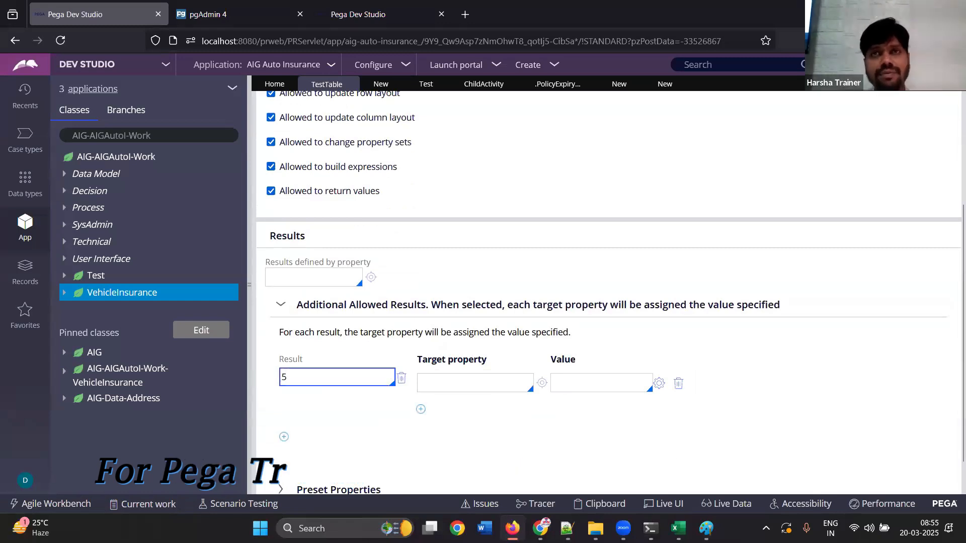
pyautogui.click(448, 385)
pyautogui.write('Prop1')
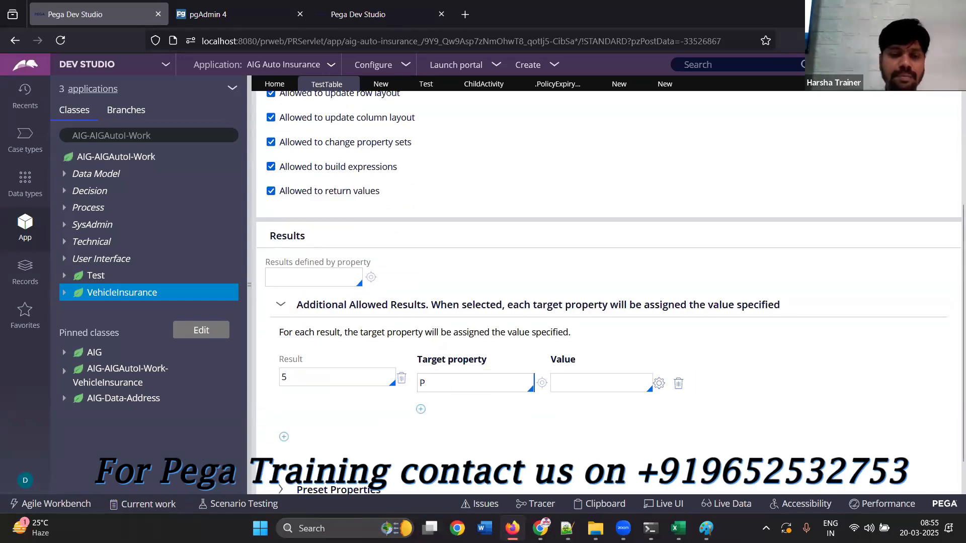
pyautogui.press('Tab')
pyautogui.write('1')
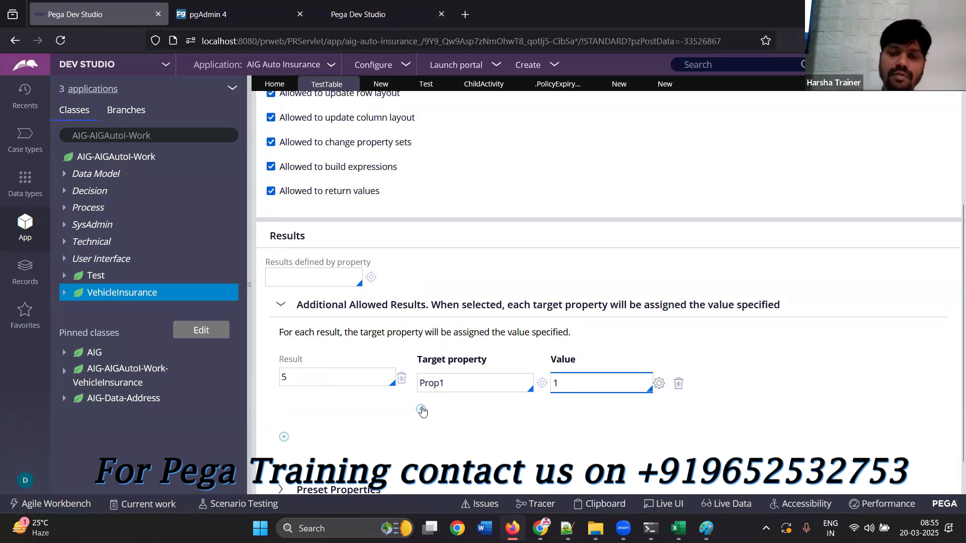
# Add target properties Prop2 with value 2 and Prop3 with value 3 to the allowed result 5
pyautogui.click(421, 409)
pyautogui.write('Prop2')
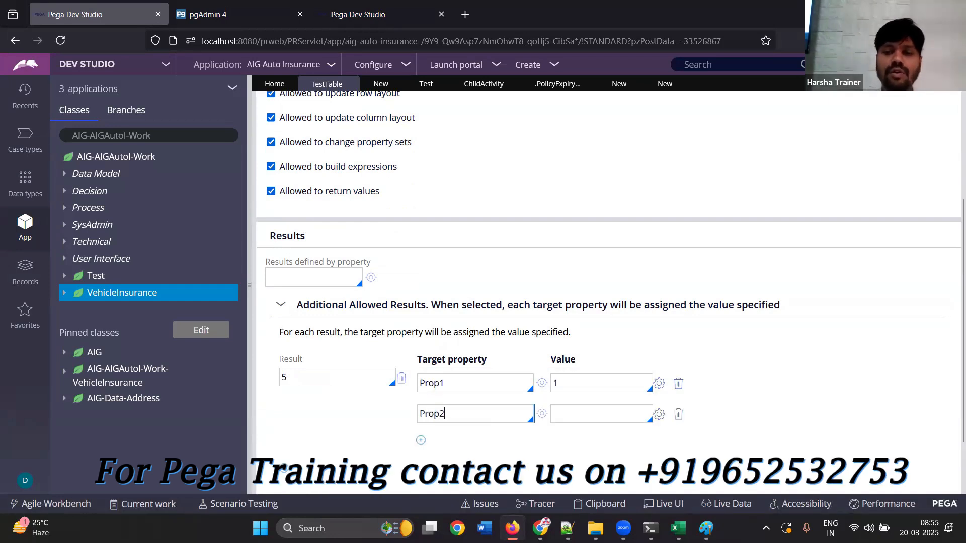
pyautogui.press('Tab')
pyautogui.write('2')
pyautogui.click(421, 440)
pyautogui.write('Prop3')
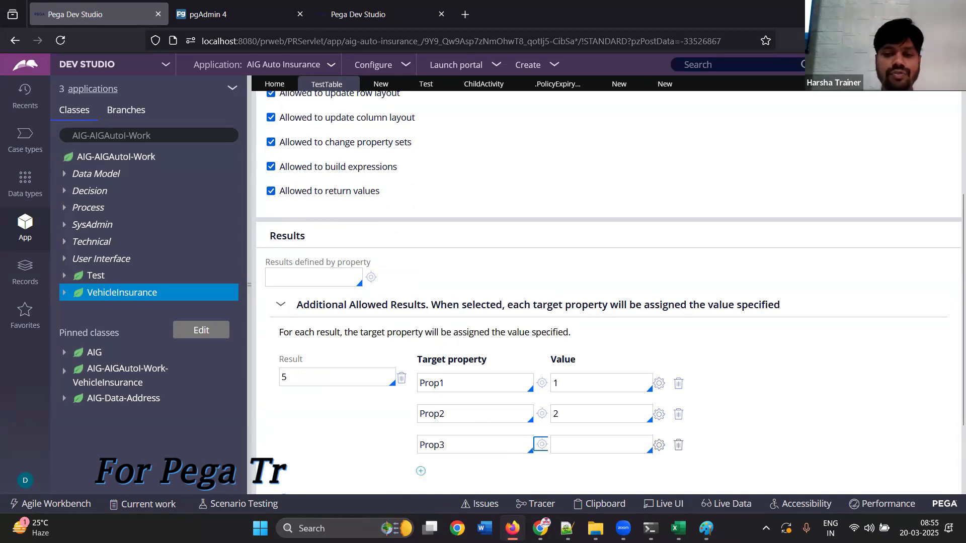
pyautogui.press('Tab')
pyautogui.write('3')
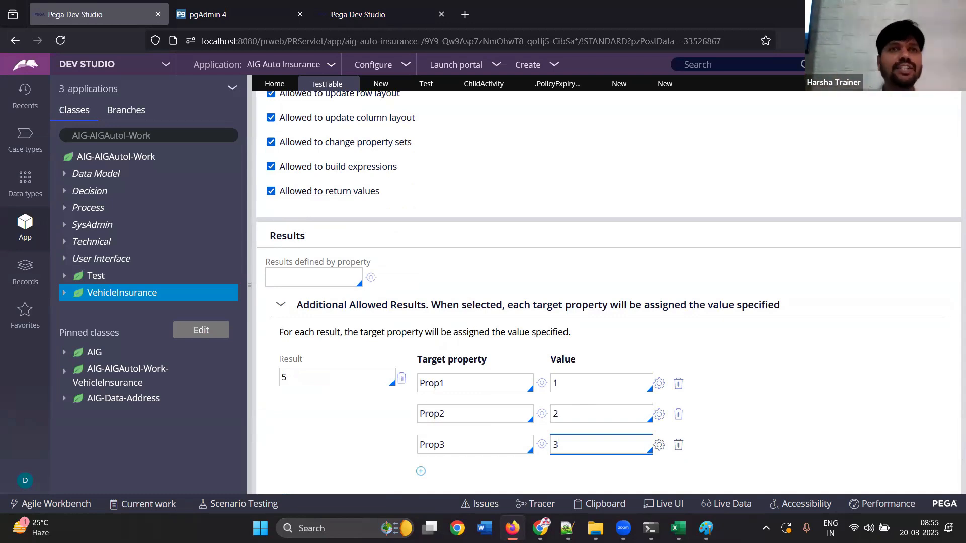
# Add a second allowed result 10 that assigns 2 to the target property Prop1
pyautogui.scroll(-3, 952, 374)
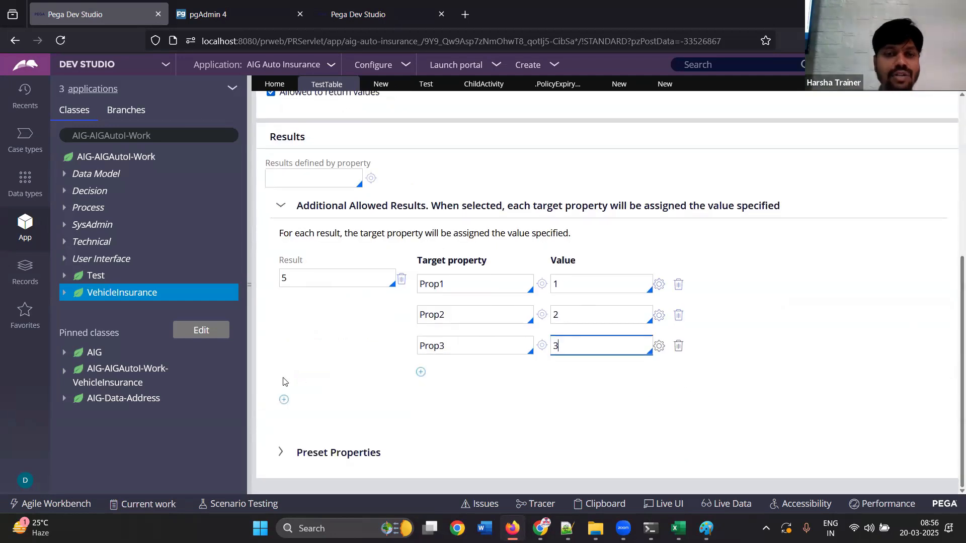
pyautogui.click(284, 400)
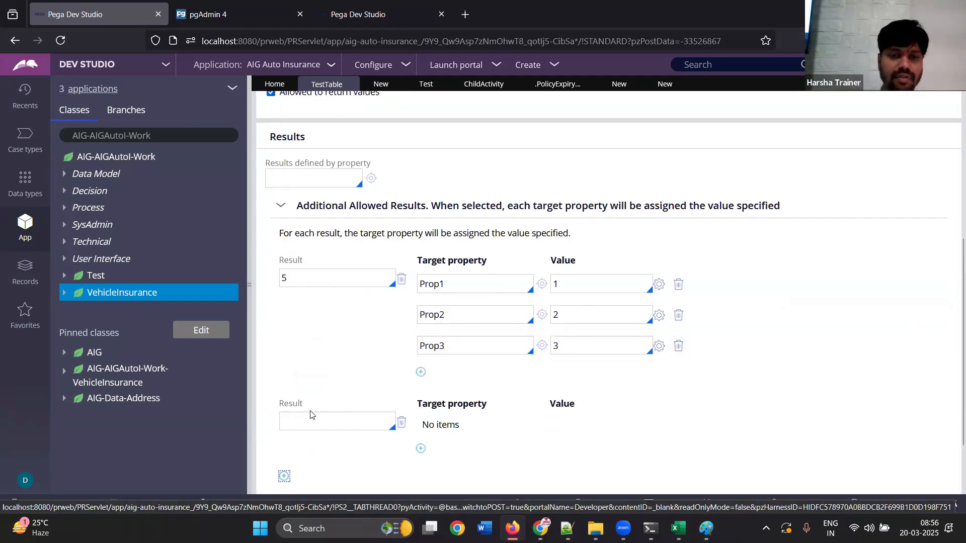
pyautogui.write('10')
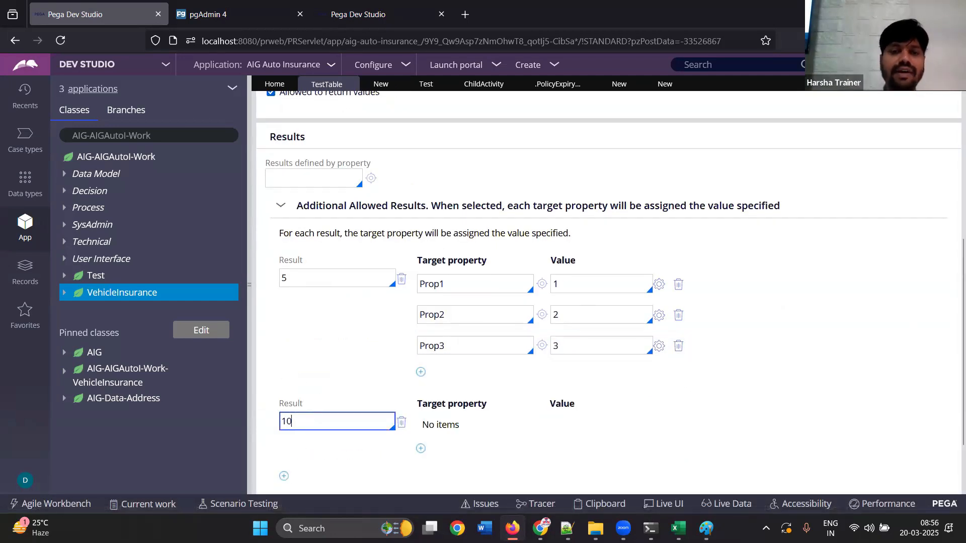
pyautogui.click(421, 449)
pyautogui.write('Prop1')
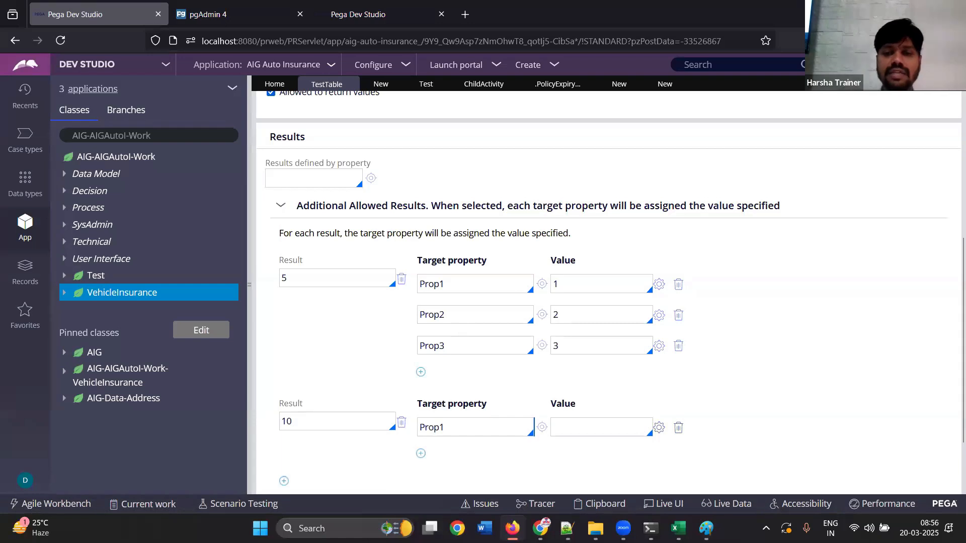
pyautogui.click(573, 431)
pyautogui.write('2')
# Add target properties Prop2 with value 1 and Prop3 with value 3 to the allowed result 10
pyautogui.click(422, 454)
pyautogui.write('Prop2')
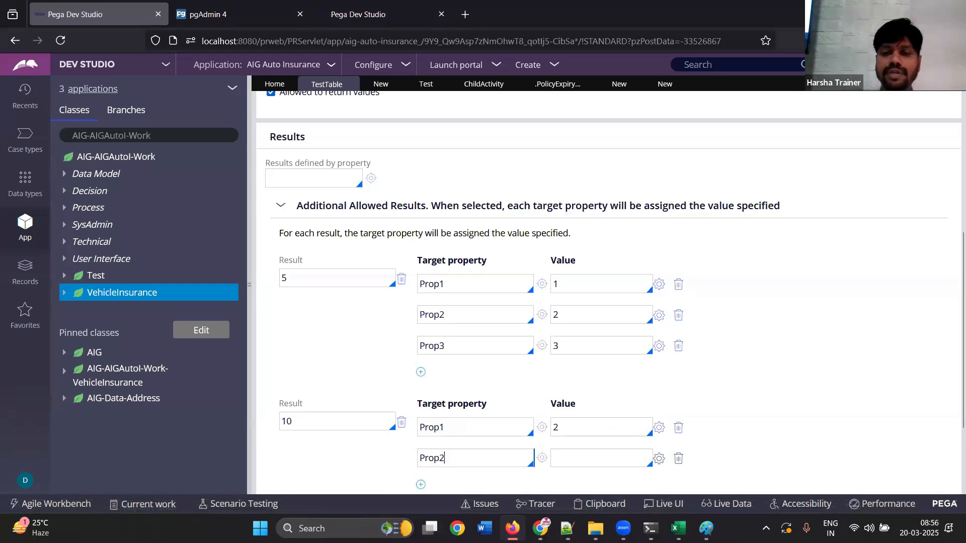
pyautogui.click(560, 458)
pyautogui.write('1')
pyautogui.click(421, 484)
pyautogui.write('Prop3')
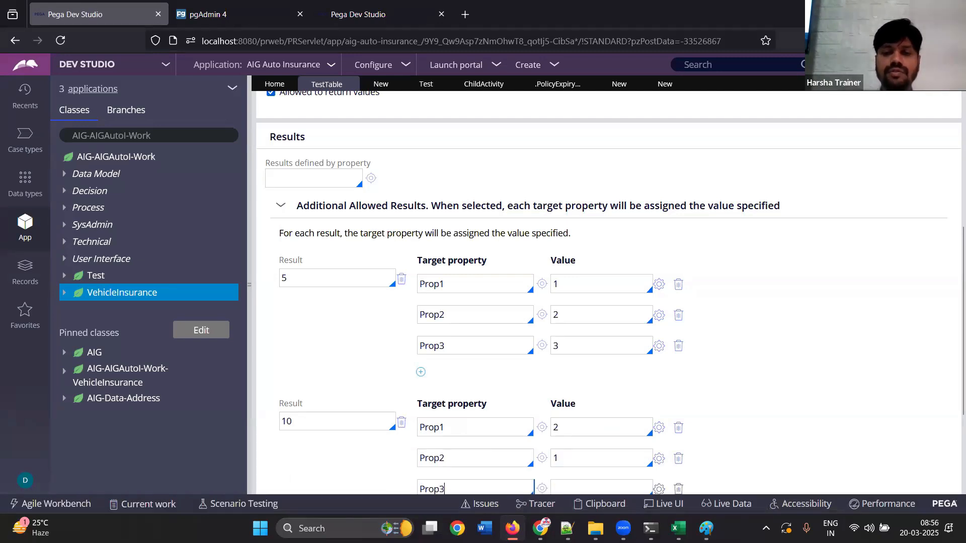
pyautogui.click(557, 492)
pyautogui.write('3')
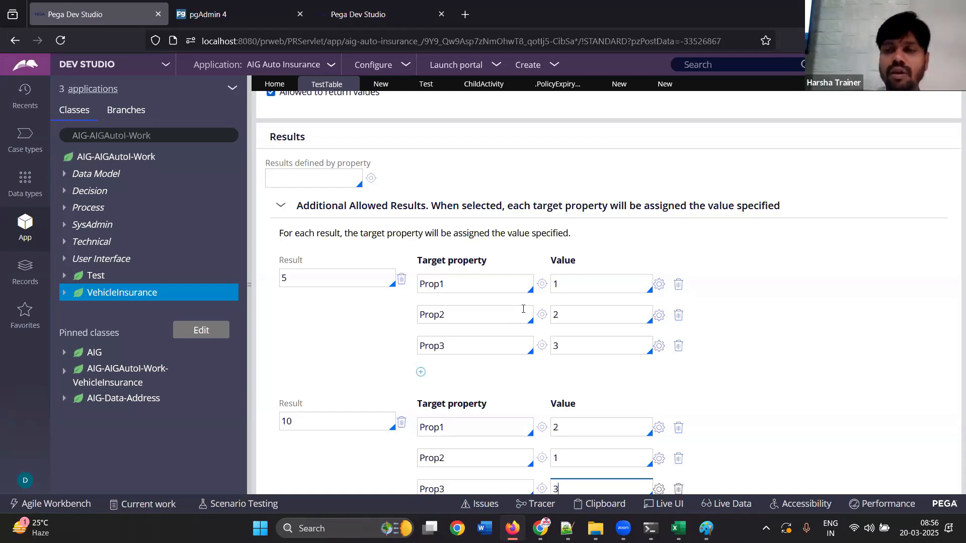
# Review the table's return rows, and examine the Additional Allowed Results and decision logic of the TestTree decision tree
pyautogui.moveTo(962, 247); pyautogui.dragTo(950, 129)
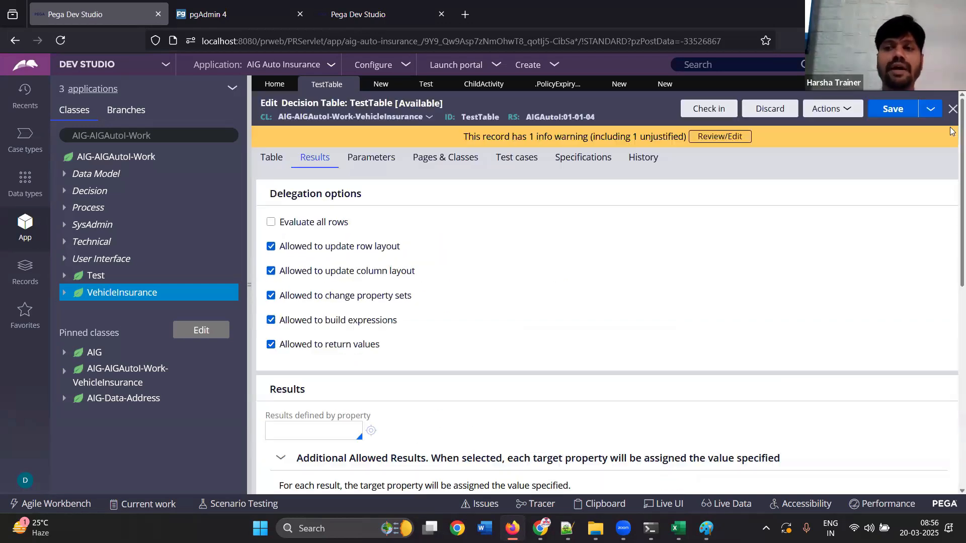
pyautogui.click(280, 160)
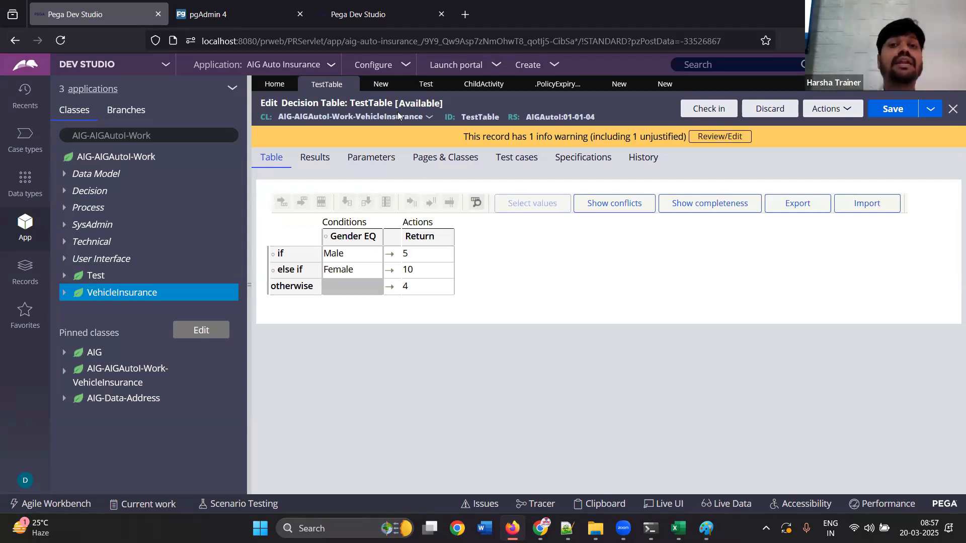
pyautogui.click(382, 85)
pyautogui.click(340, 139)
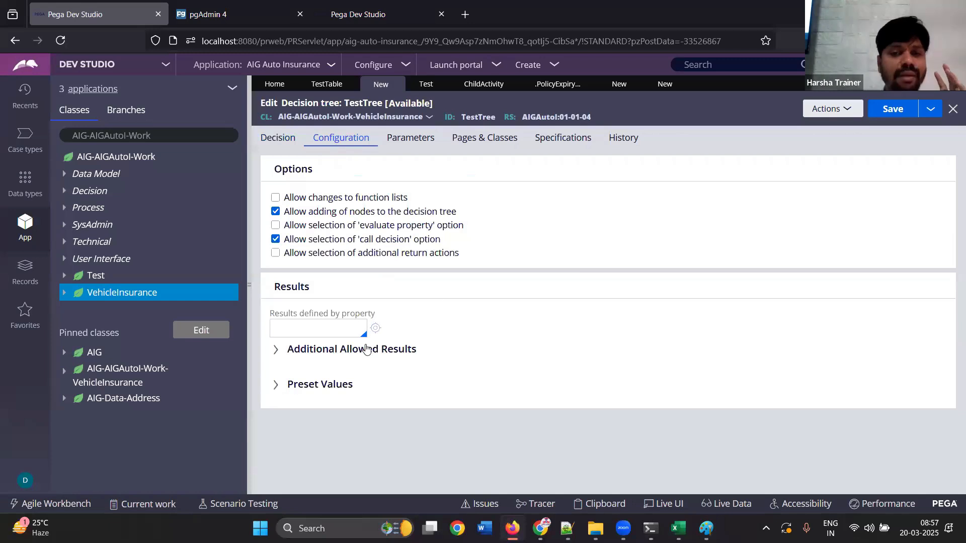
pyautogui.click(366, 350)
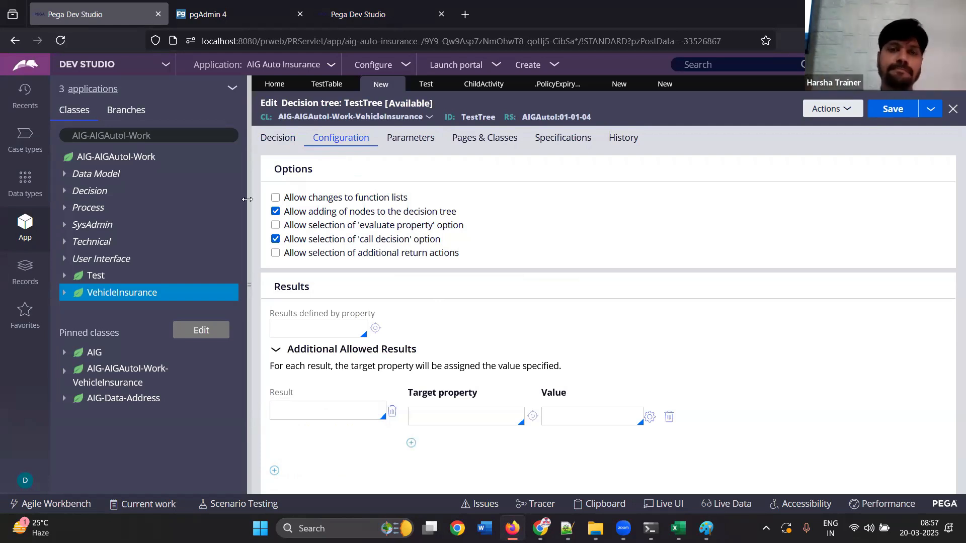
pyautogui.click(277, 141)
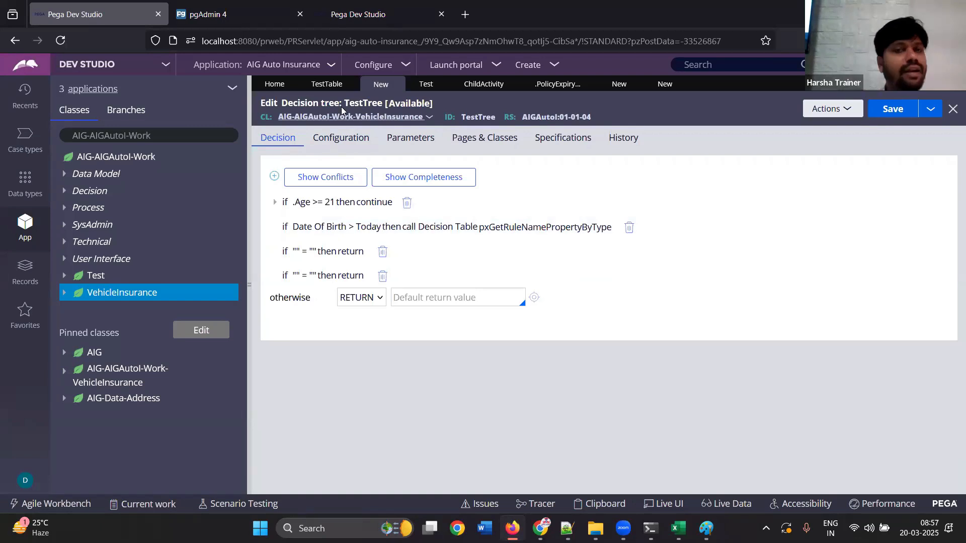
# Go back to the TestTable decision table and set the Male row's return value to a
pyautogui.click(326, 88)
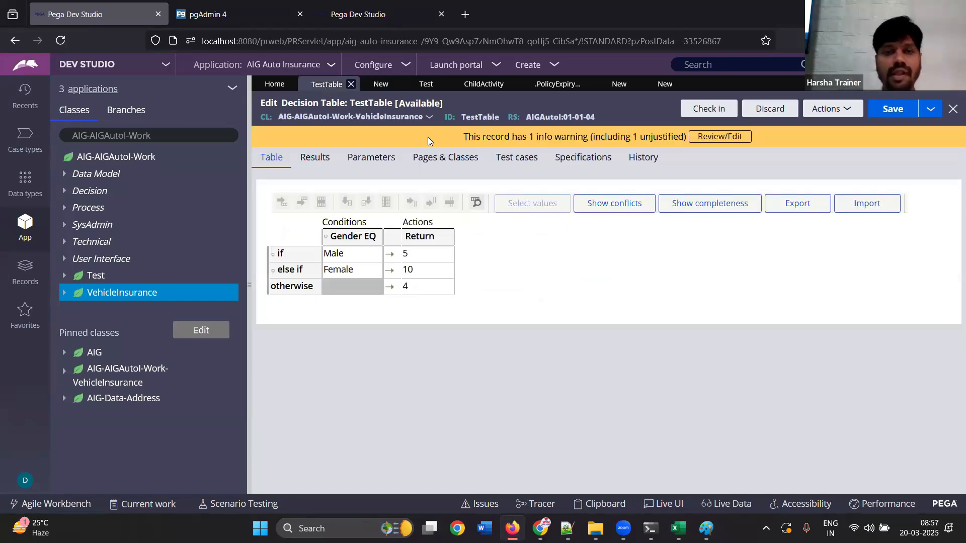
pyautogui.click(434, 257)
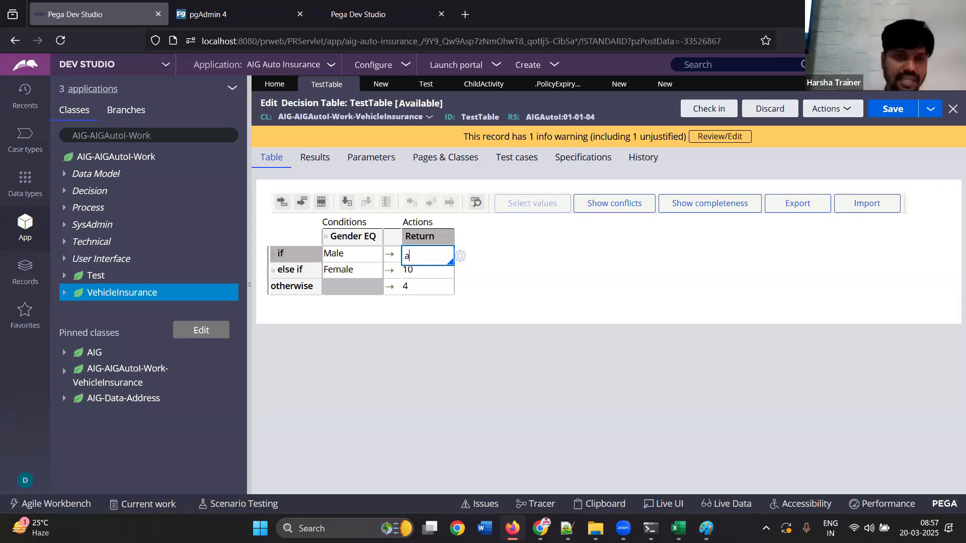
# Create a property named ResultRestrictProp in the VehicleInsurance class and open it
pyautogui.rightClick(130, 292)
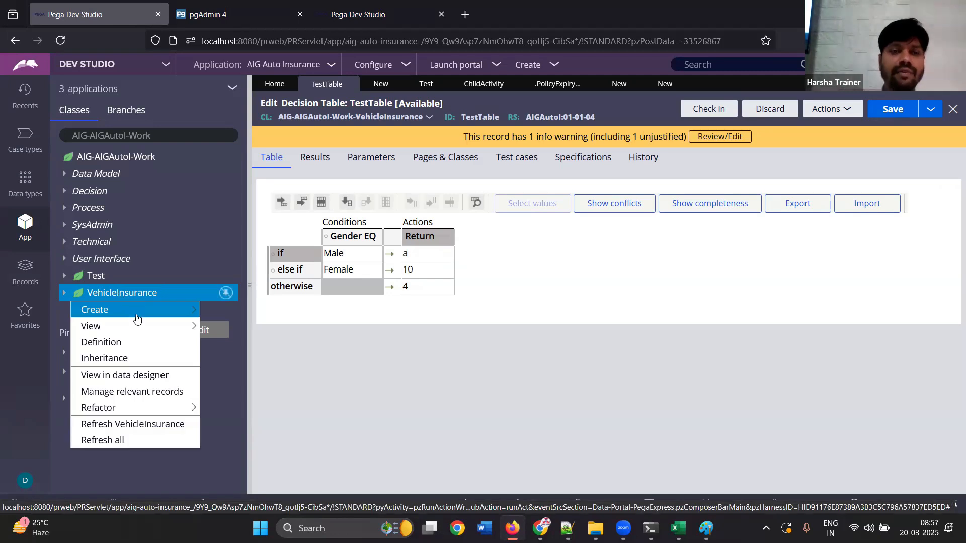
pyautogui.moveTo(134, 310)
pyautogui.moveTo(262, 100)
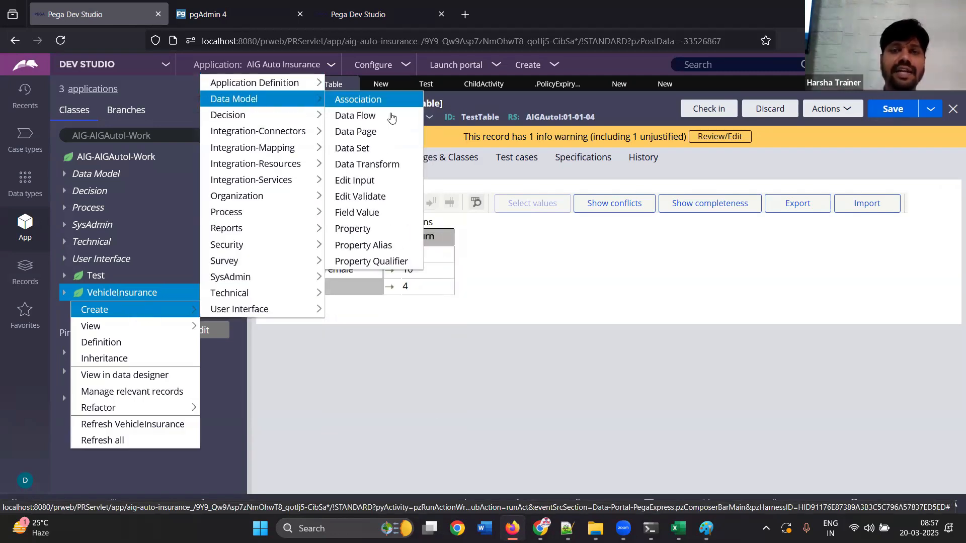
pyautogui.click(352, 229)
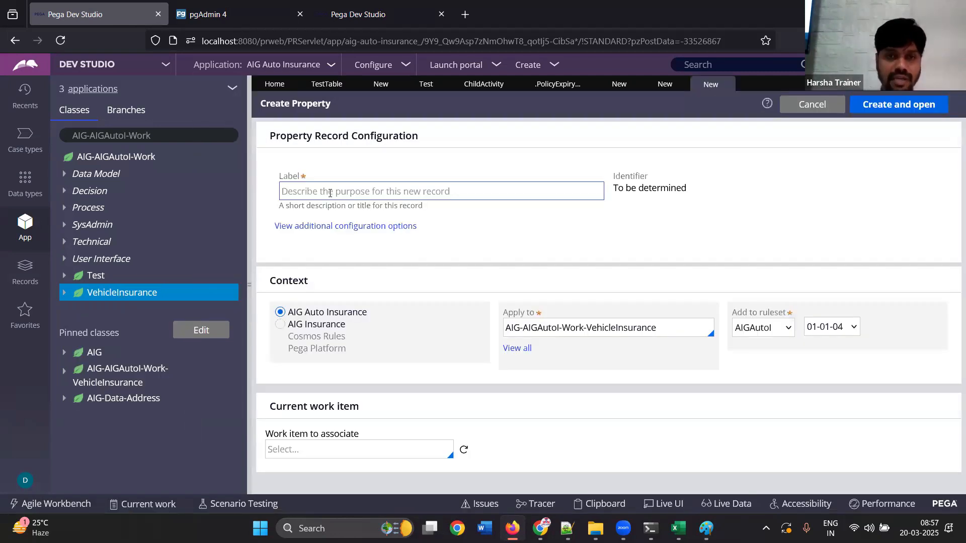
pyautogui.write('MyProp')
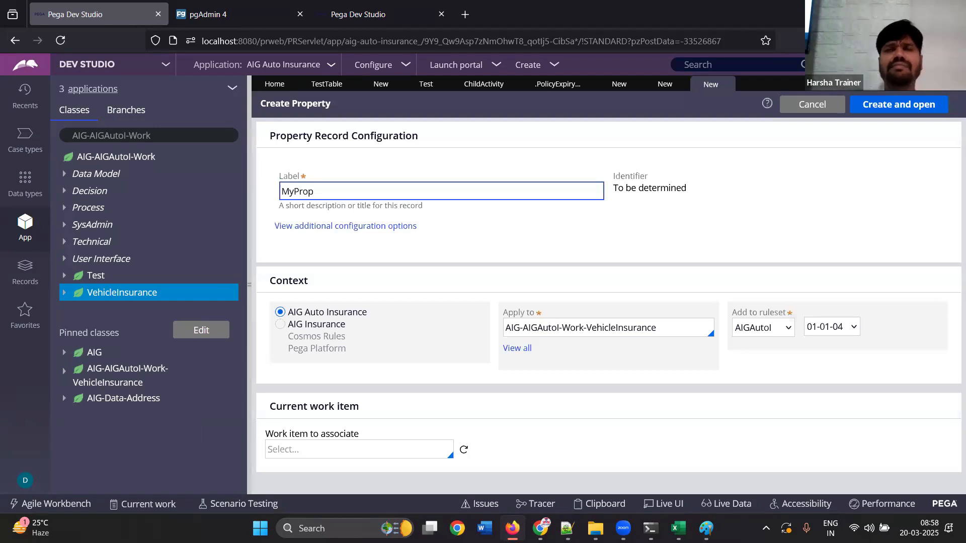
pyautogui.hotkey('ctrl', 'a')
pyautogui.write('ResultRestr')
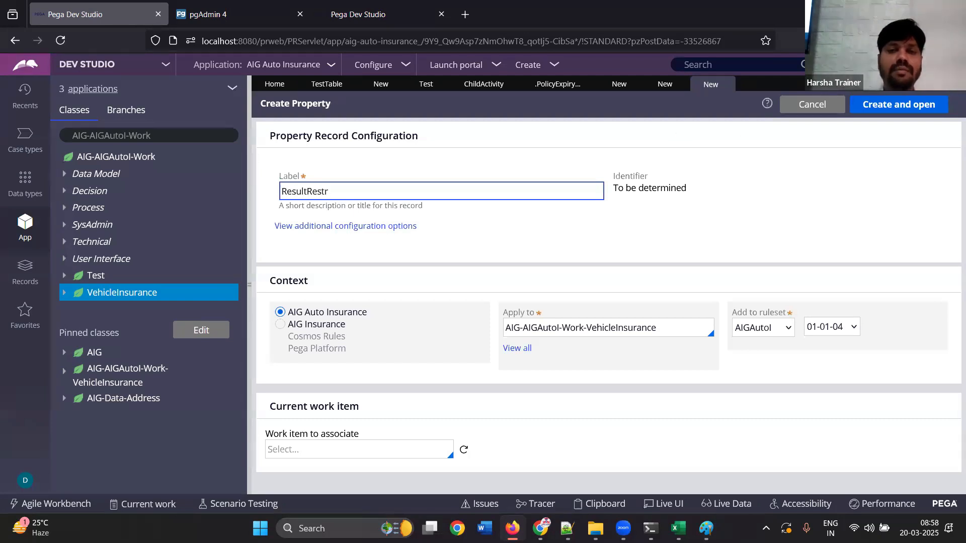
pyautogui.write('ictProp')
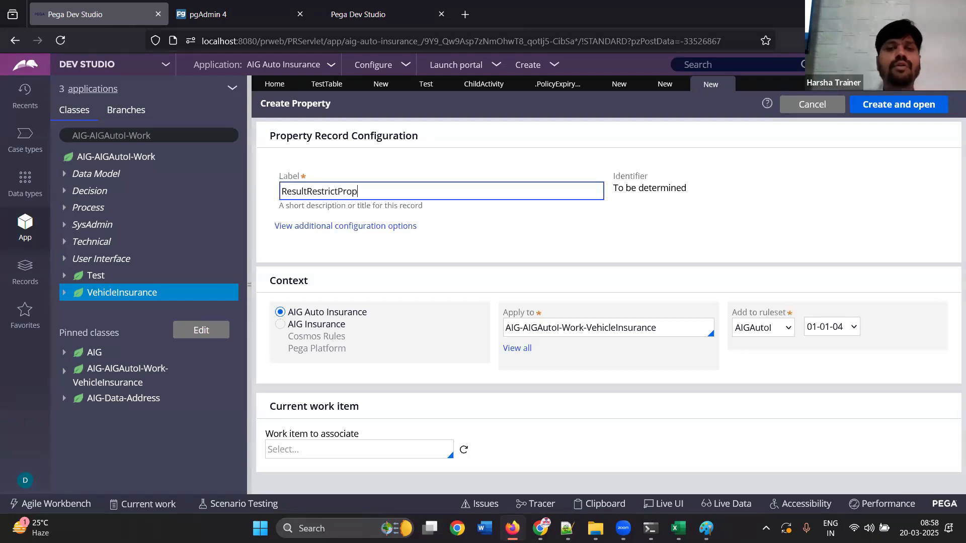
pyautogui.click(878, 102)
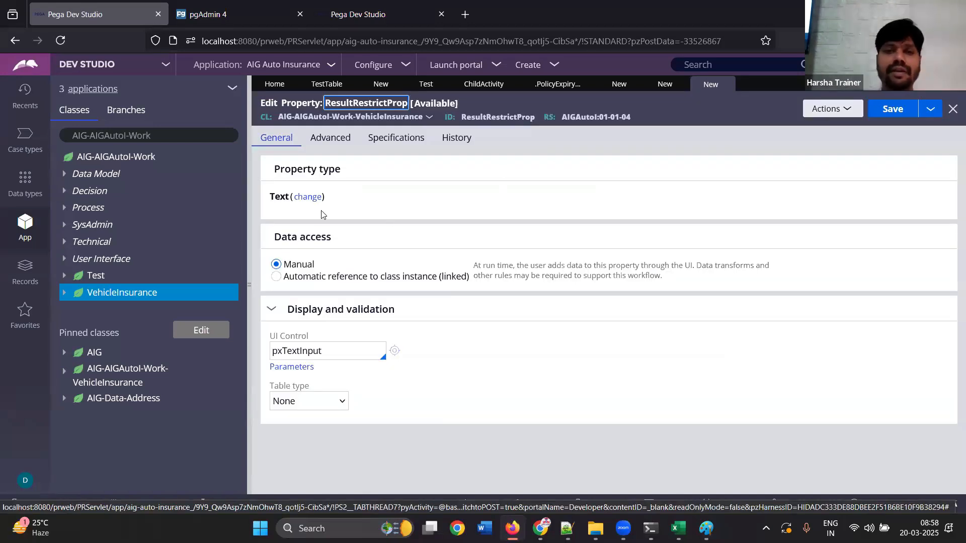
# Set the property's table type to Local List and add the table values a, b, c and d
pyautogui.click(302, 401)
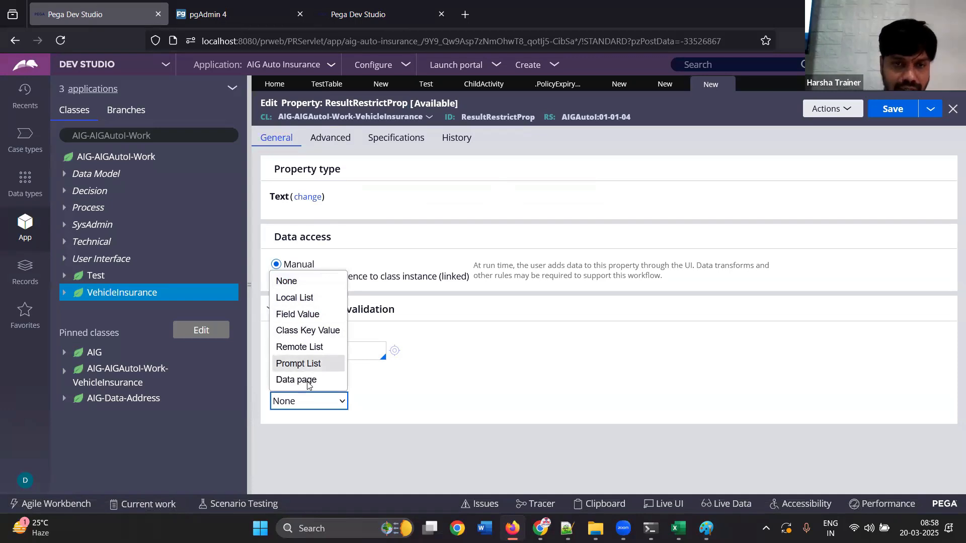
pyautogui.click(297, 297)
pyautogui.click(332, 459)
pyautogui.write('a')
pyautogui.click(288, 479)
pyautogui.write('b')
pyautogui.scroll(-1, 338, 479)
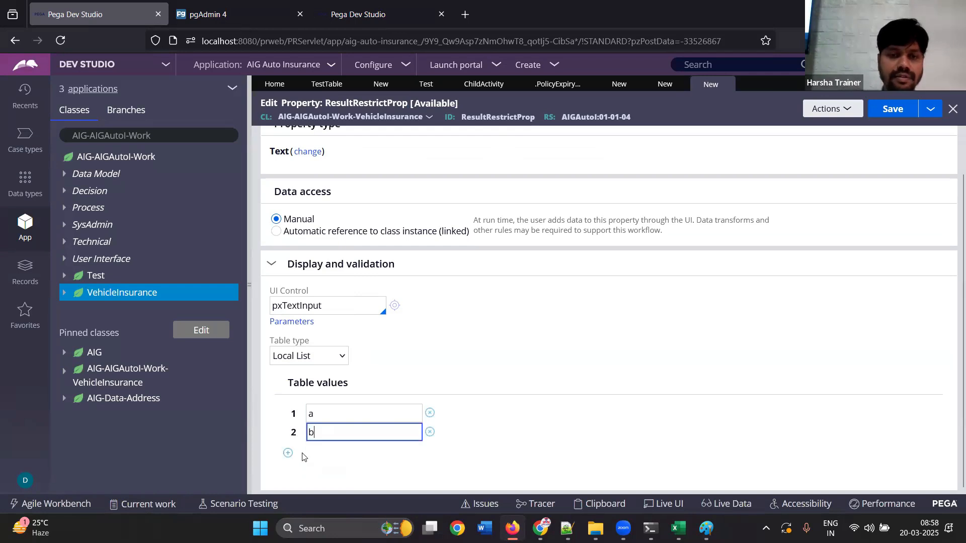
pyautogui.click(287, 454)
pyautogui.write('c')
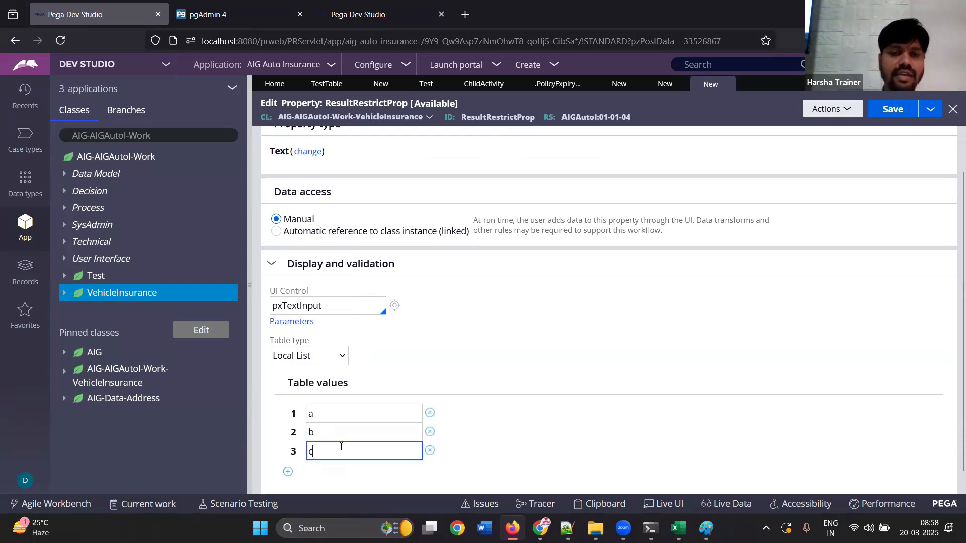
pyautogui.click(287, 472)
pyautogui.write('d')
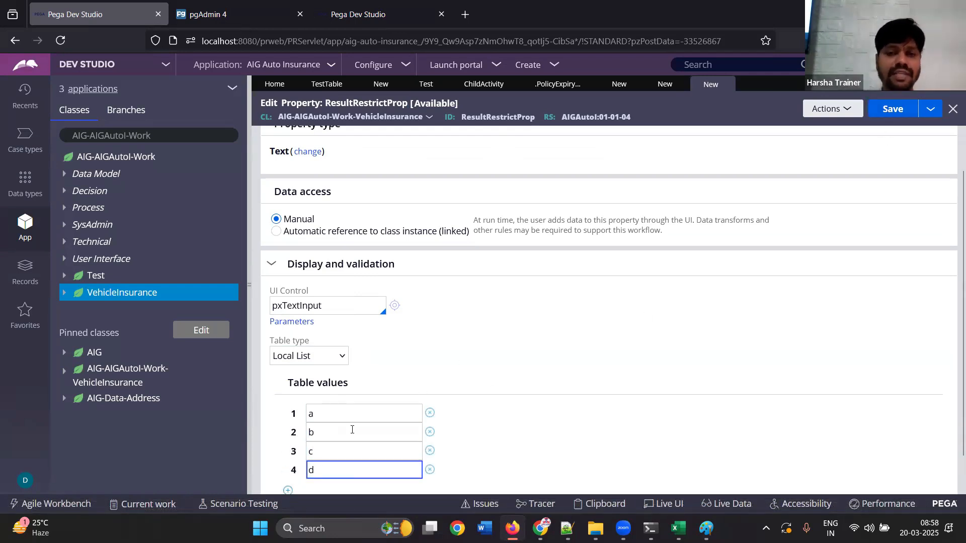
# Replace the four local list values with 5, 10, 14 and 4
pyautogui.doubleClick(327, 416)
pyautogui.write('5')
pyautogui.doubleClick(333, 441)
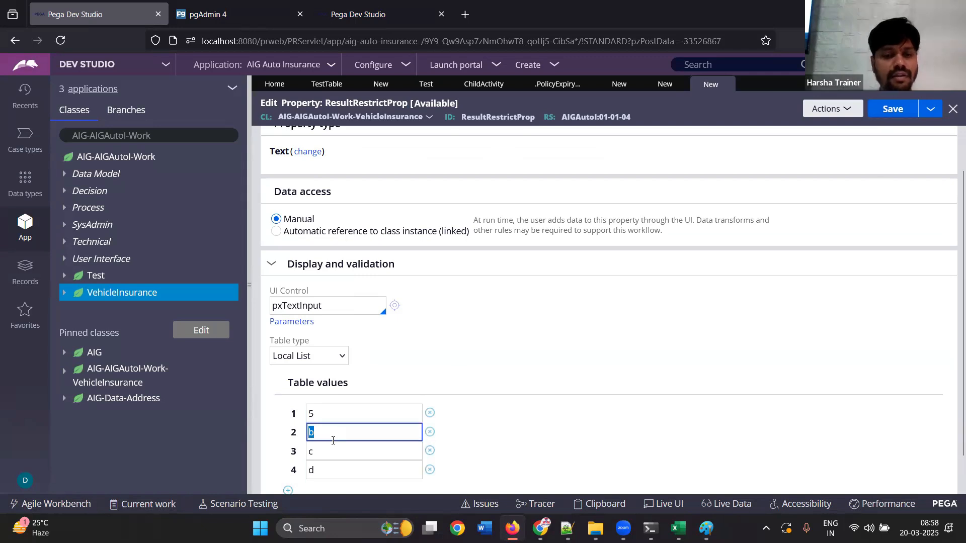
pyautogui.write('10')
pyautogui.doubleClick(317, 452)
pyautogui.write('14')
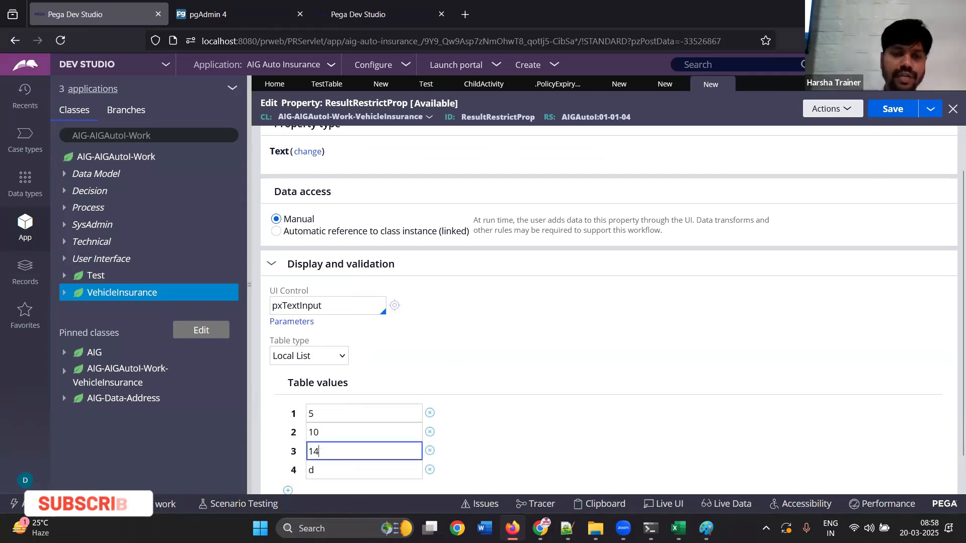
pyautogui.click(324, 467)
pyautogui.doubleClick(323, 468)
pyautogui.write('4')
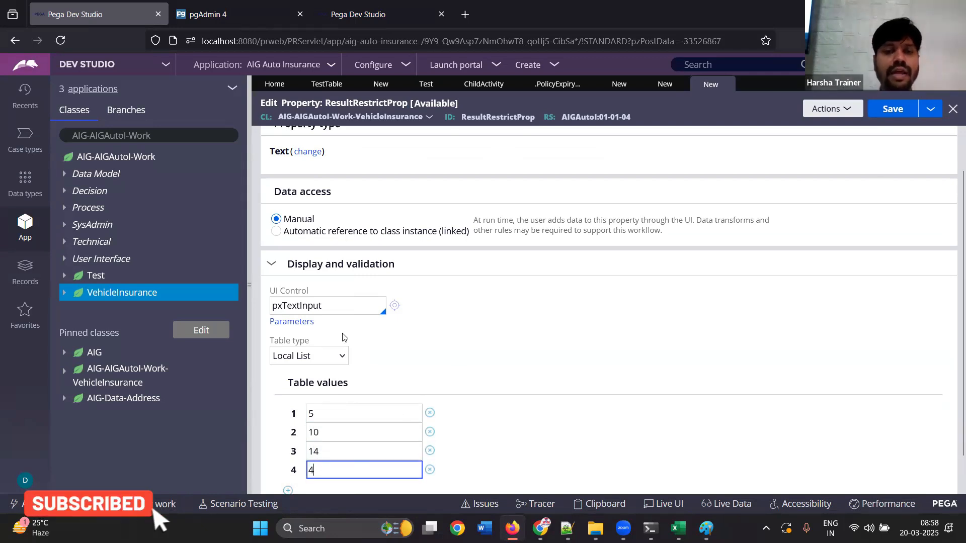
# Change the property type to Integer, set its UI control to pxRadioButtons, and save the property
pyautogui.click(307, 152)
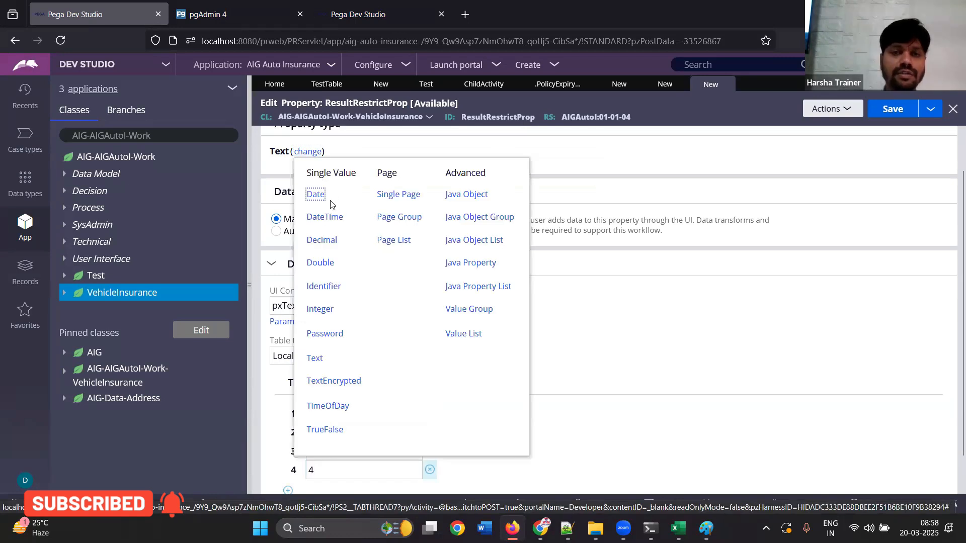
pyautogui.click(324, 309)
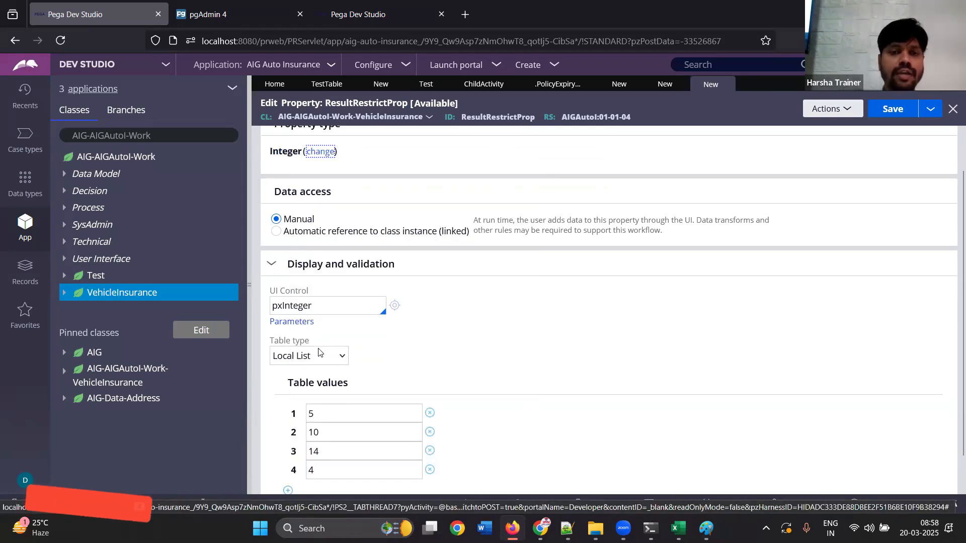
pyautogui.click(319, 304)
pyautogui.press('BackSpace')
pyautogui.press('BackSpace')
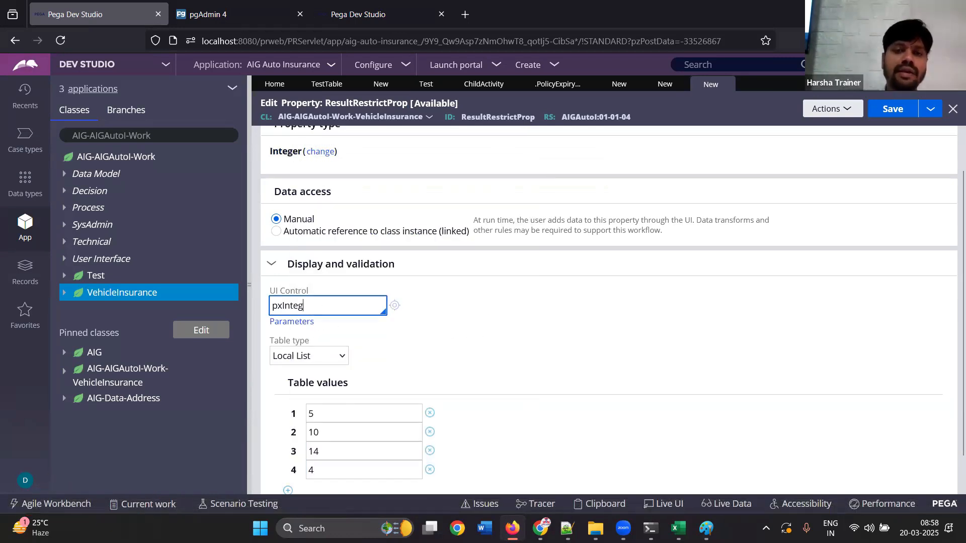
pyautogui.press('BackSpace')
pyautogui.press('BackSpace')
pyautogui.press('BackSpace')
pyautogui.press('BackSpace')
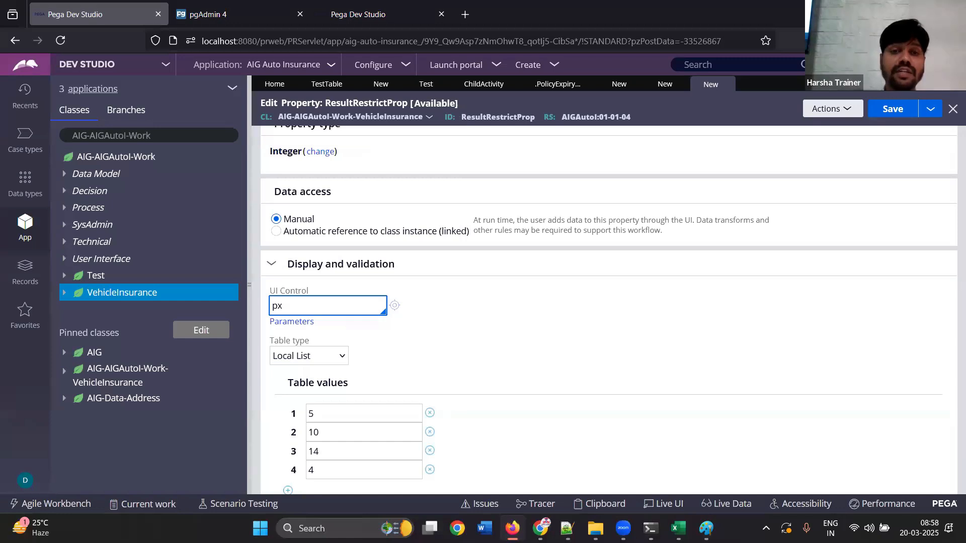
pyautogui.write('RadioButtons')
pyautogui.press('Return')
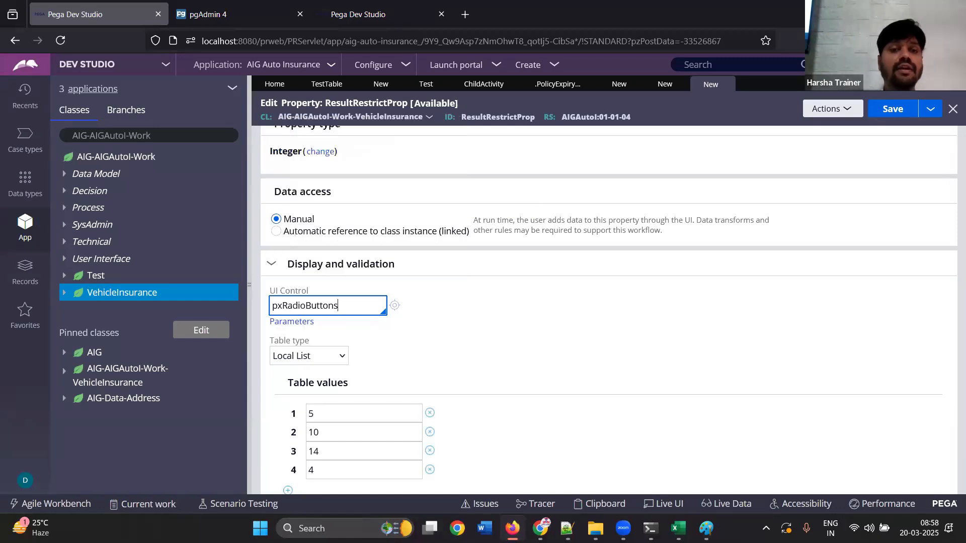
pyautogui.click(893, 108)
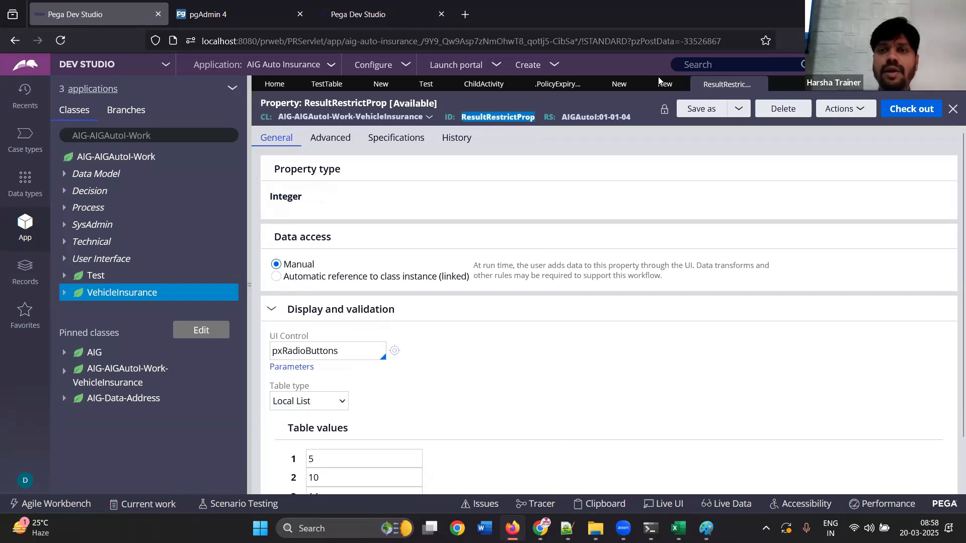
# Return to the TestTable decision table and clear the return values of the Male, Female and otherwise rows
pyautogui.click(328, 84)
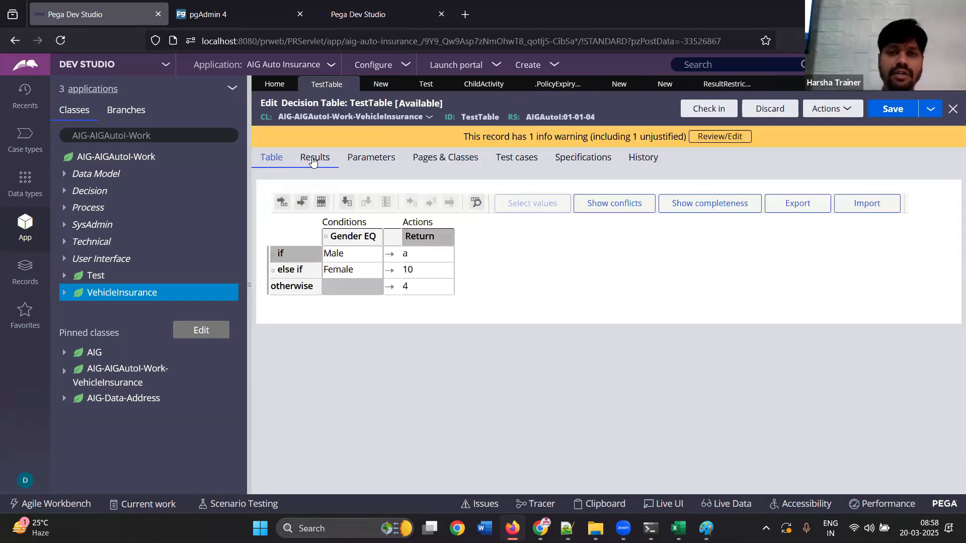
pyautogui.click(426, 260)
pyautogui.press('BackSpace')
pyautogui.click(431, 273)
pyautogui.press('BackSpace')
pyautogui.click(430, 286)
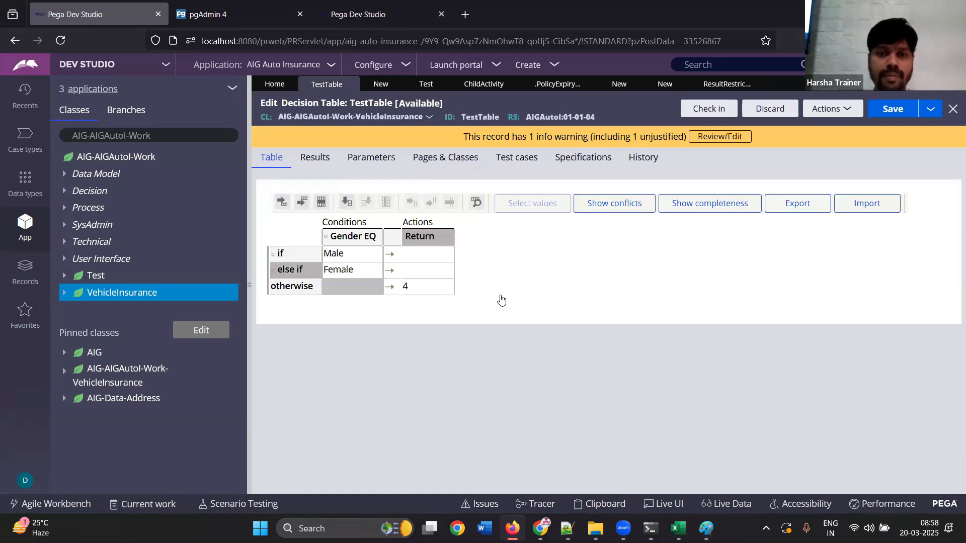
pyautogui.press('BackSpace')
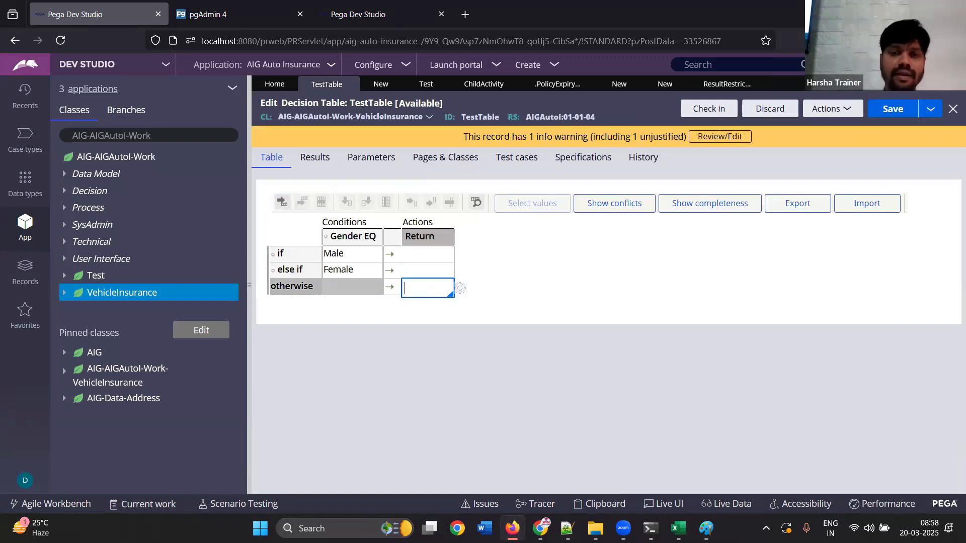
# Try entering the free text dsfsds as the otherwise row's return value, and clear it again
pyautogui.write('dsfsdsd')
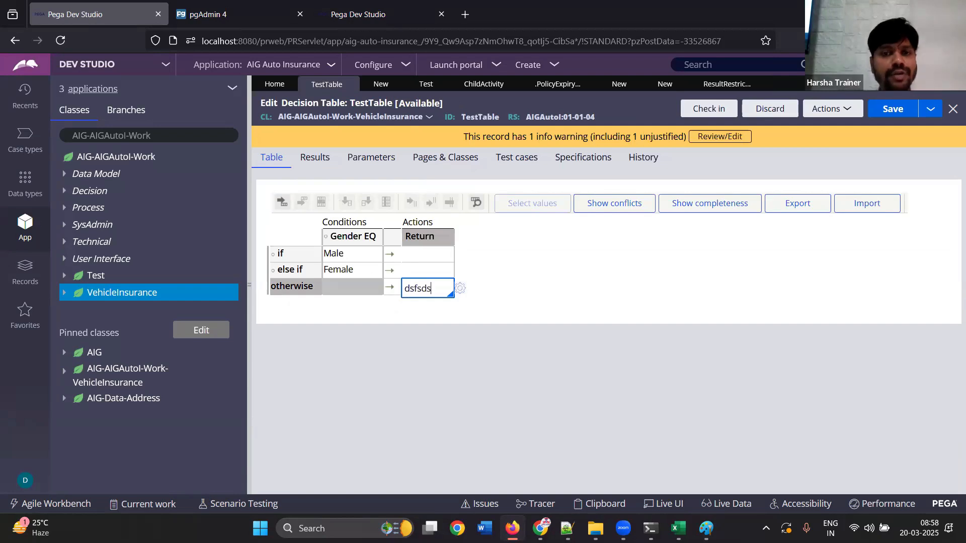
pyautogui.press('BackSpace')
pyautogui.press('BackSpace')
pyautogui.press('BackSpace')
pyautogui.press('BackSpace')
pyautogui.press('BackSpace')
pyautogui.press('BackSpace')
pyautogui.press('BackSpace')
pyautogui.click(460, 240)
# Define the decision table's results by the property .ResultRestrictProp and save the table
pyautogui.click(314, 157)
pyautogui.click(299, 429)
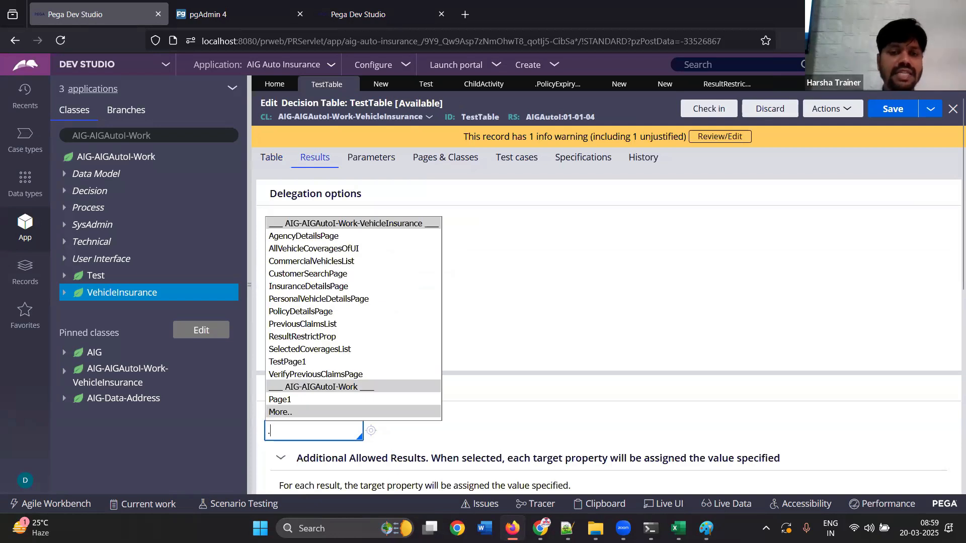
pyautogui.click(297, 335)
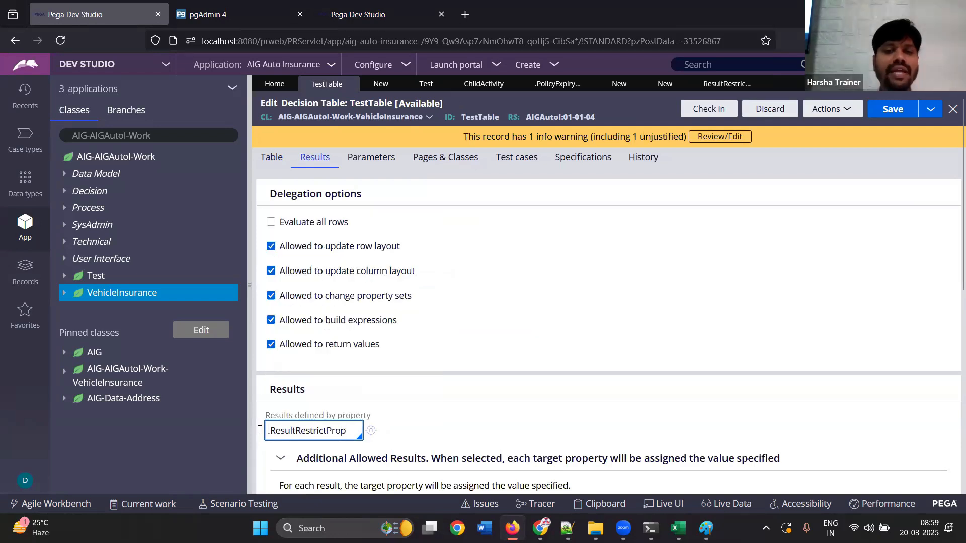
pyautogui.moveTo(347, 430); pyautogui.dragTo(258, 430)
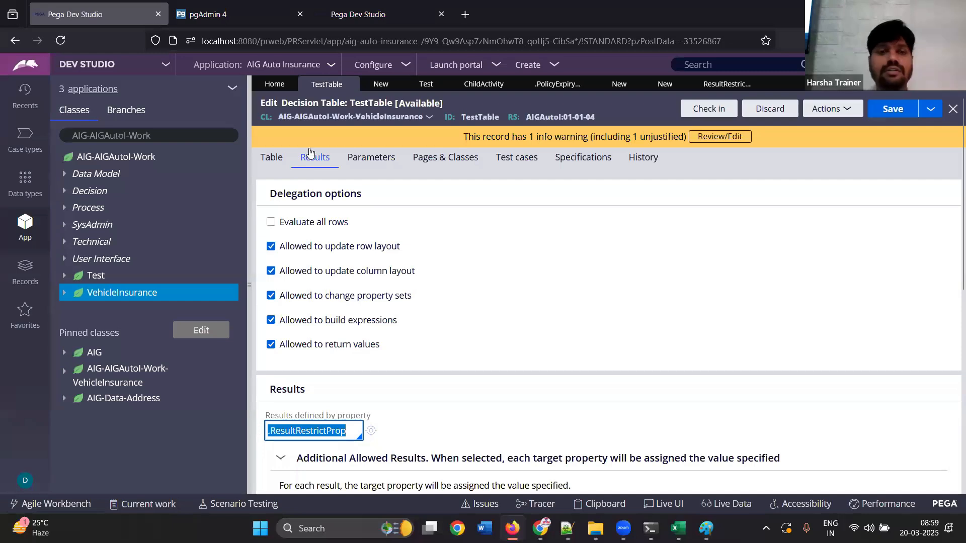
pyautogui.click(917, 112)
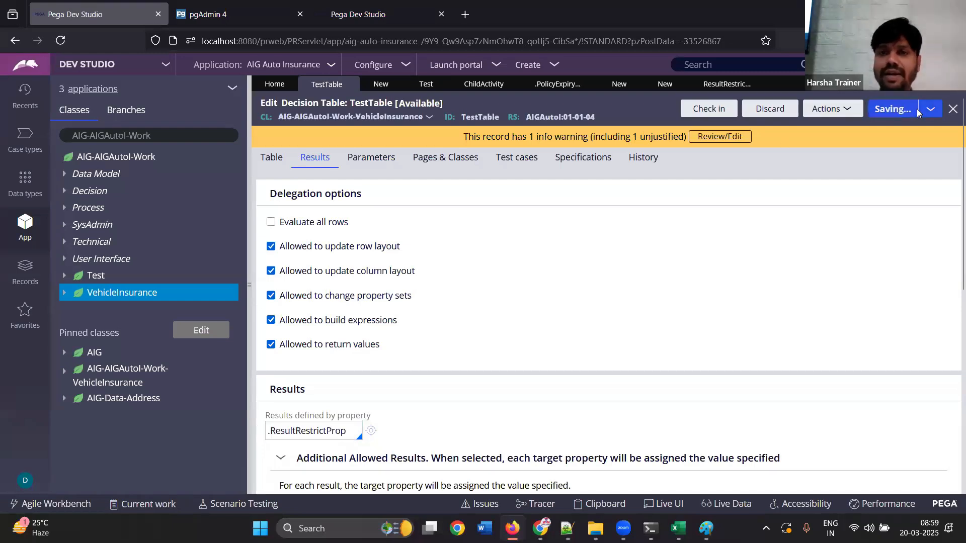
# Select the return values 5 for Male, 10 for Female and 4 for otherwise, and save the table
pyautogui.click(276, 221)
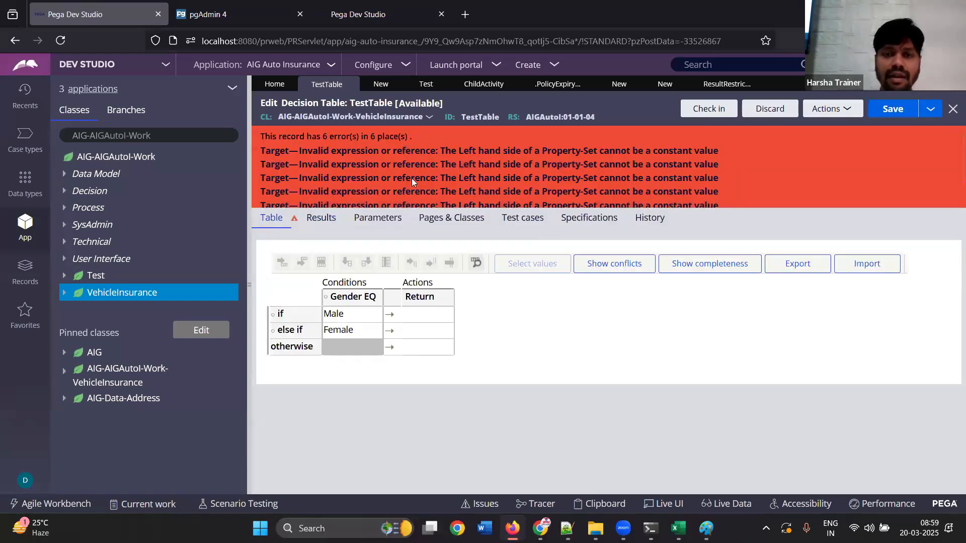
pyautogui.click(424, 316)
pyautogui.write('5')
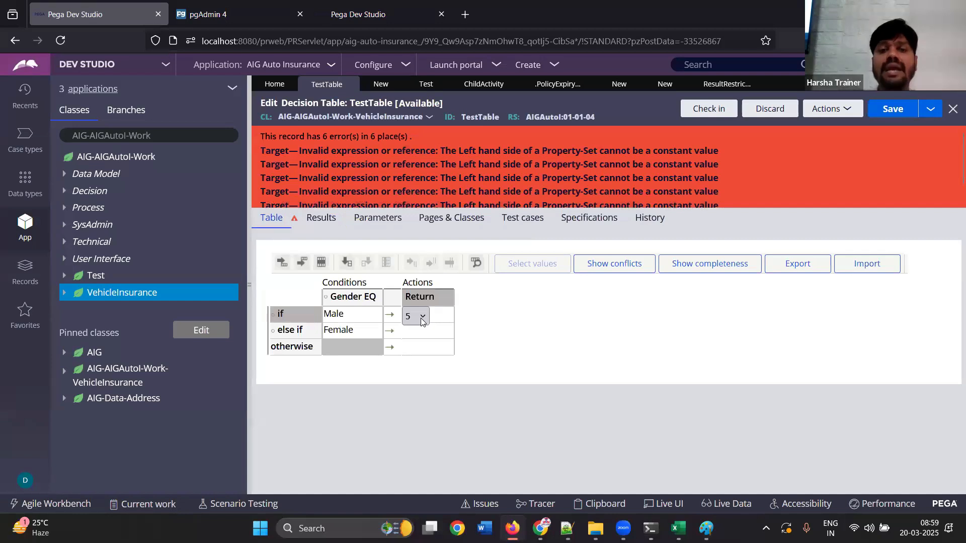
pyautogui.click(422, 317)
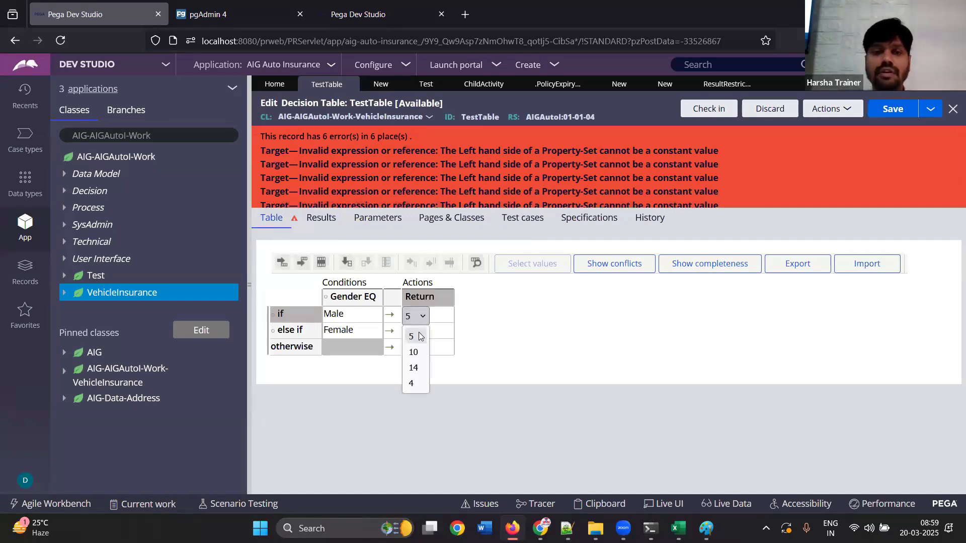
pyautogui.click(413, 336)
pyautogui.click(437, 335)
pyautogui.click(423, 333)
pyautogui.click(415, 369)
pyautogui.click(432, 353)
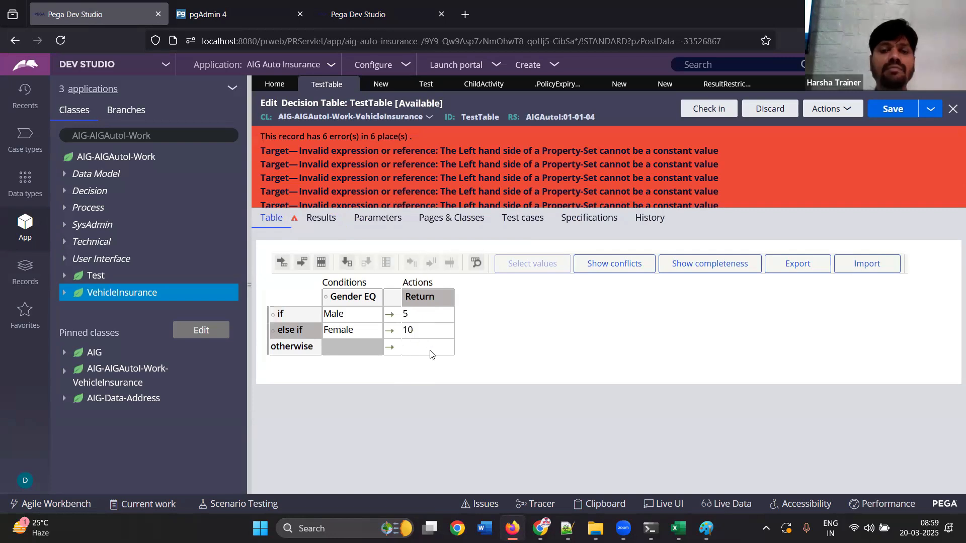
pyautogui.click(423, 350)
pyautogui.click(414, 415)
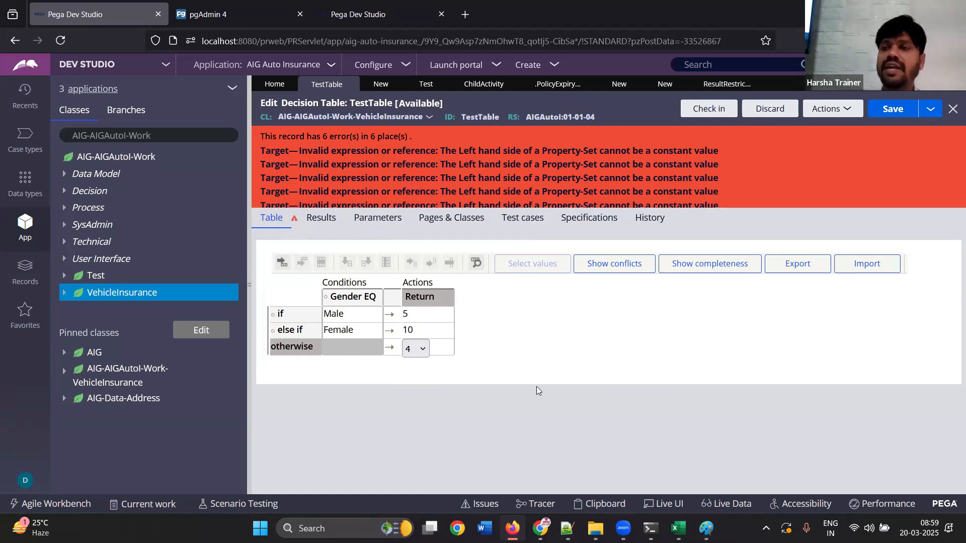
pyautogui.click(894, 108)
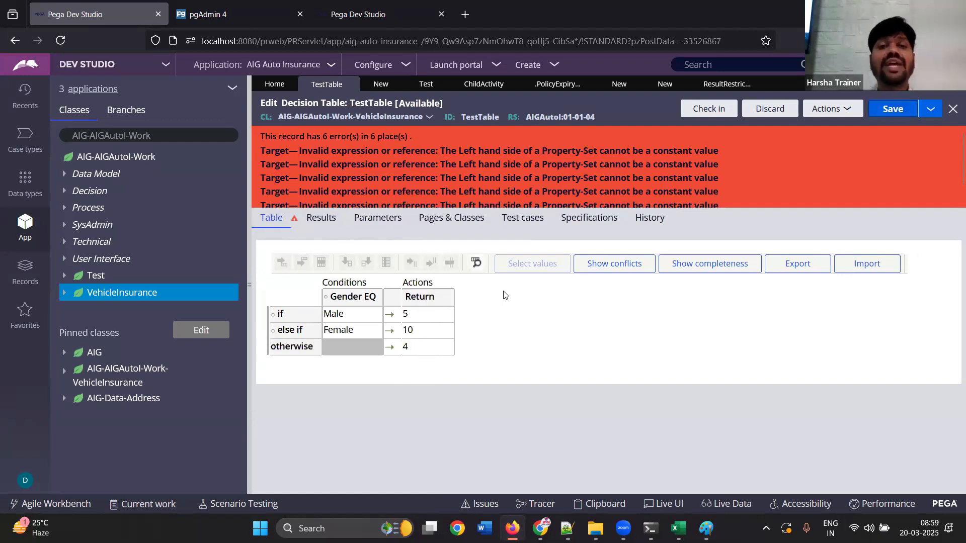
# Remove the target properties from additional allowed result 5, delete result 10 with its targets, and save the table
pyautogui.click(318, 219)
pyautogui.scroll(-6, 951, 351)
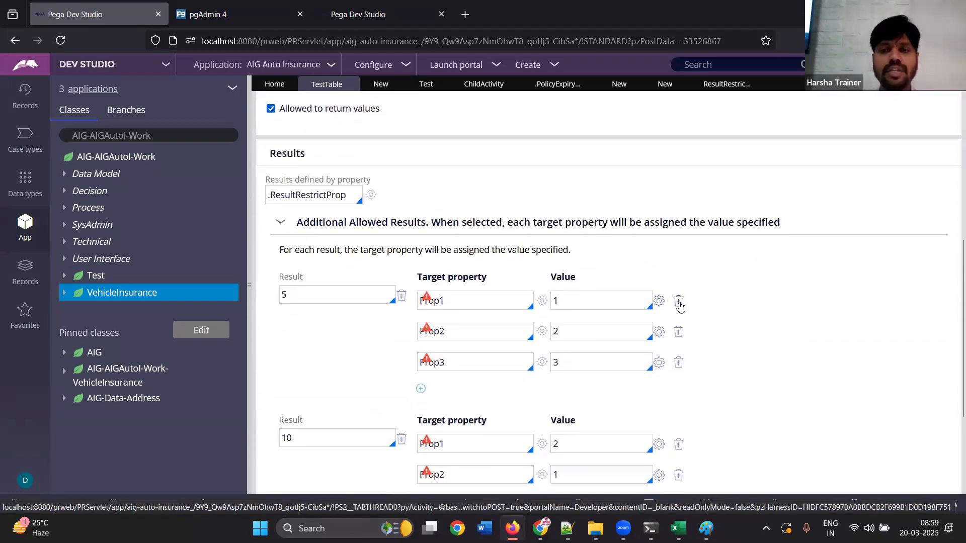
pyautogui.click(679, 303)
pyautogui.click(678, 303)
pyautogui.click(679, 303)
pyautogui.click(678, 383)
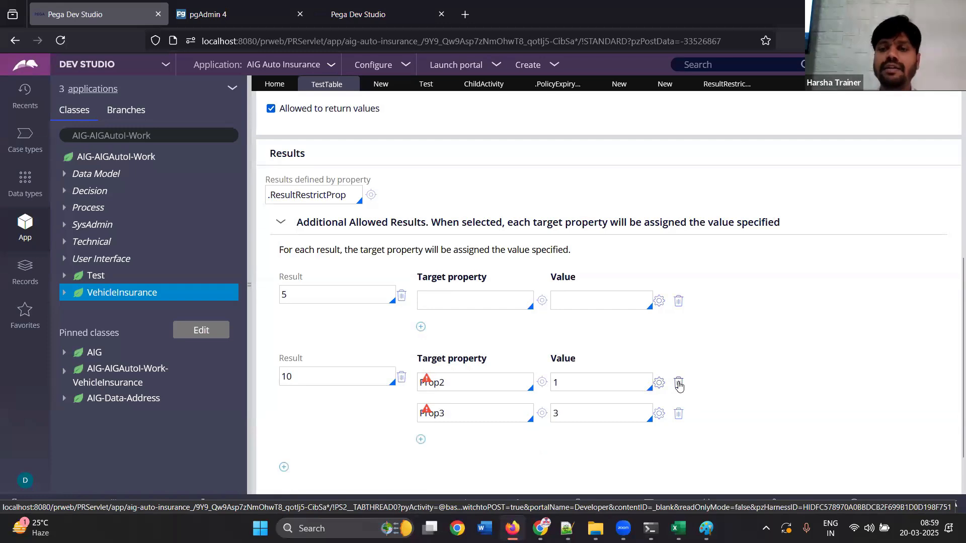
pyautogui.click(678, 384)
pyautogui.click(679, 383)
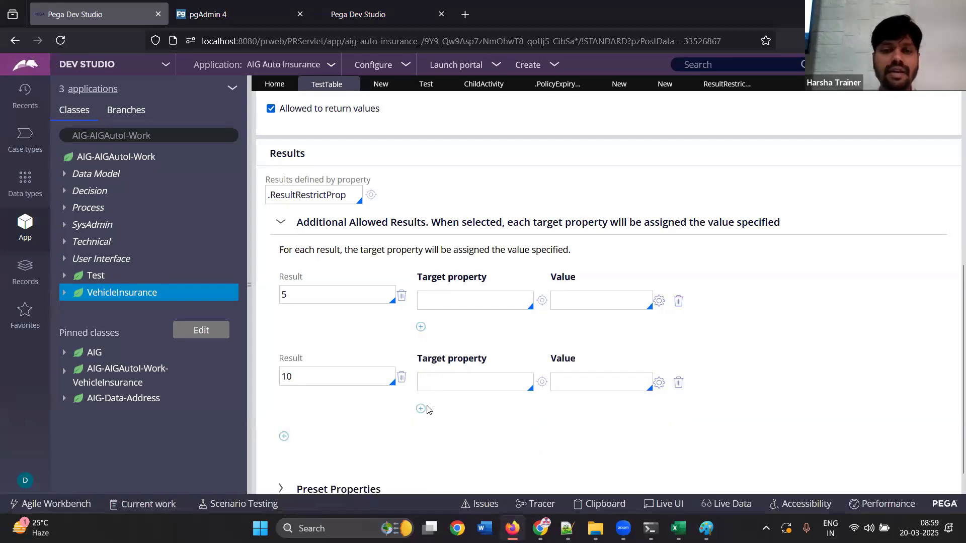
pyautogui.click(401, 377)
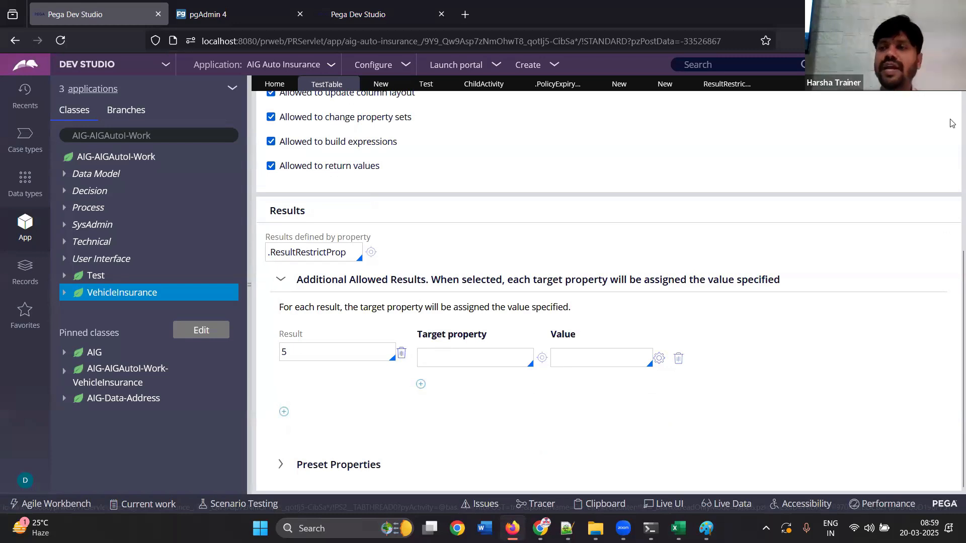
pyautogui.scroll(5, 951, 123)
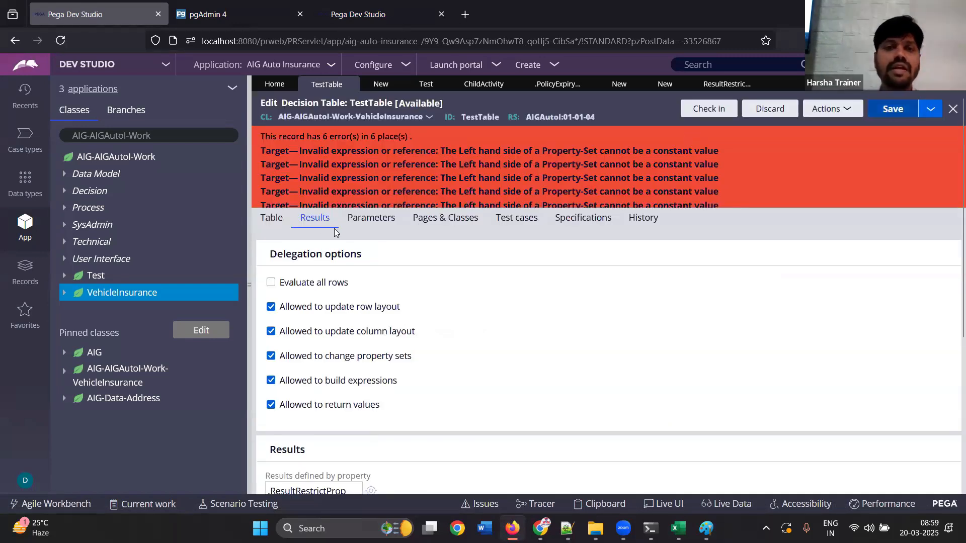
pyautogui.click(272, 159)
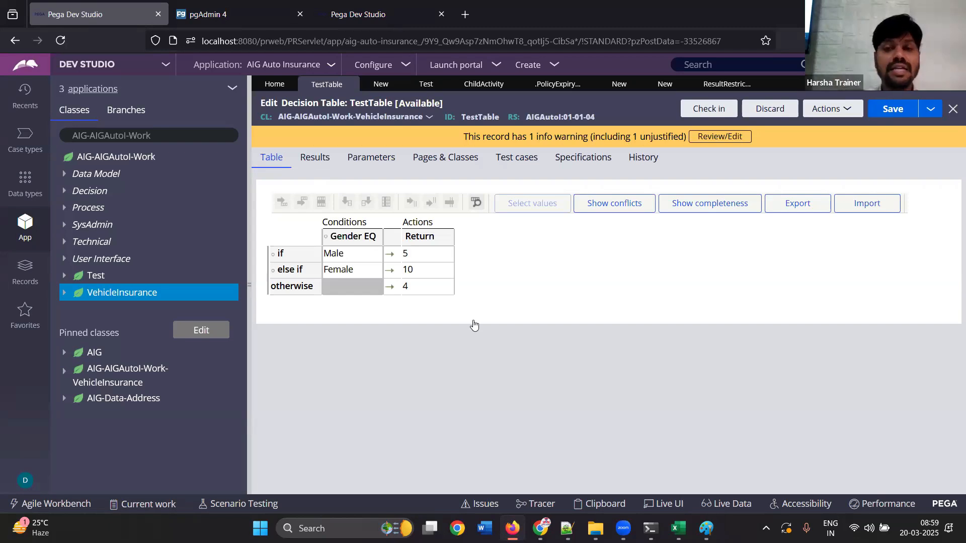
# Check the Female row's selectable return values, and set the Return column's privilege so that no one may change values in cells
pyautogui.click(428, 273)
pyautogui.click(416, 276)
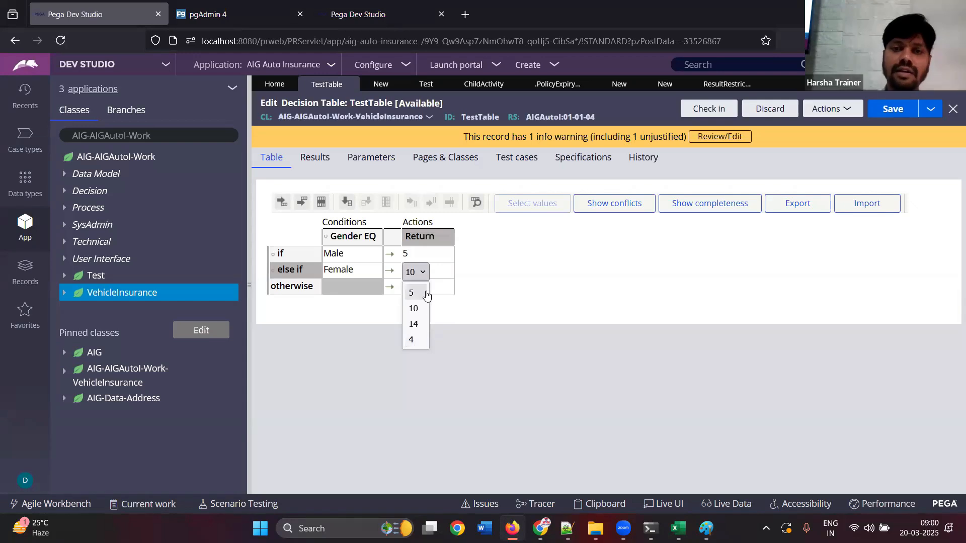
pyautogui.click(434, 243)
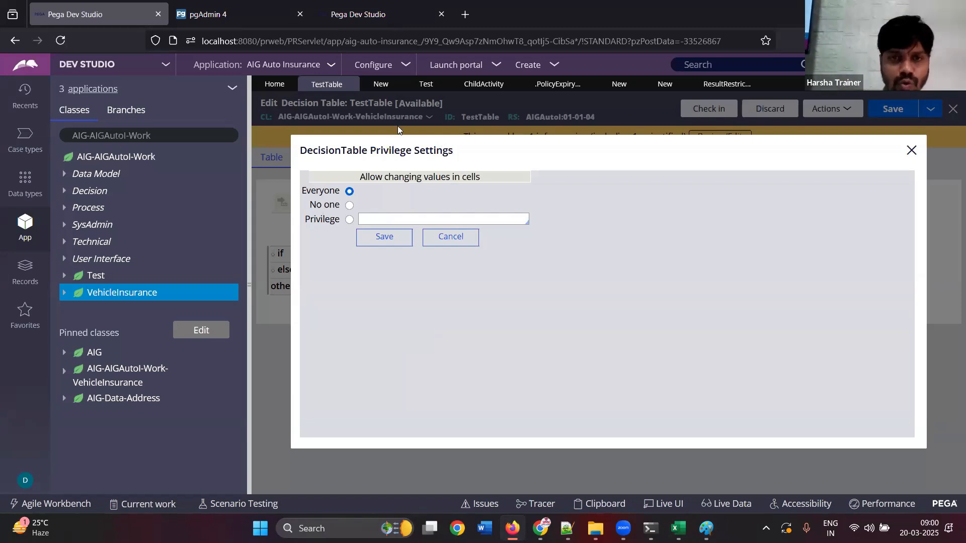
pyautogui.moveTo(438, 183); pyautogui.dragTo(477, 179)
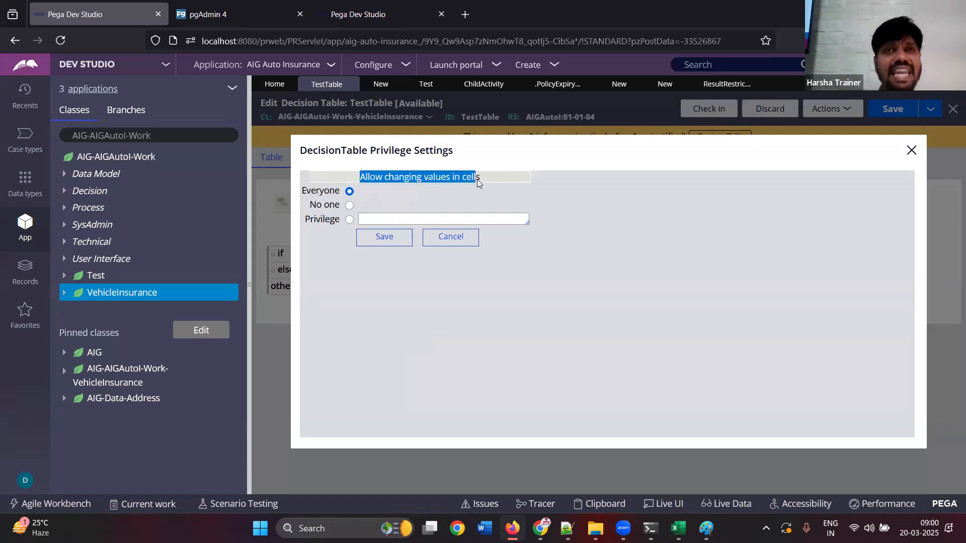
pyautogui.click(349, 206)
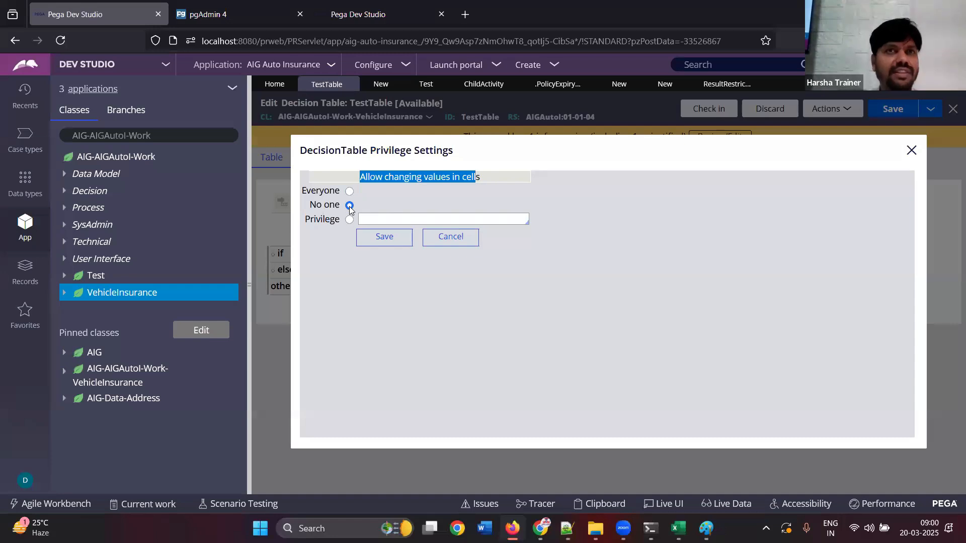
pyautogui.click(379, 242)
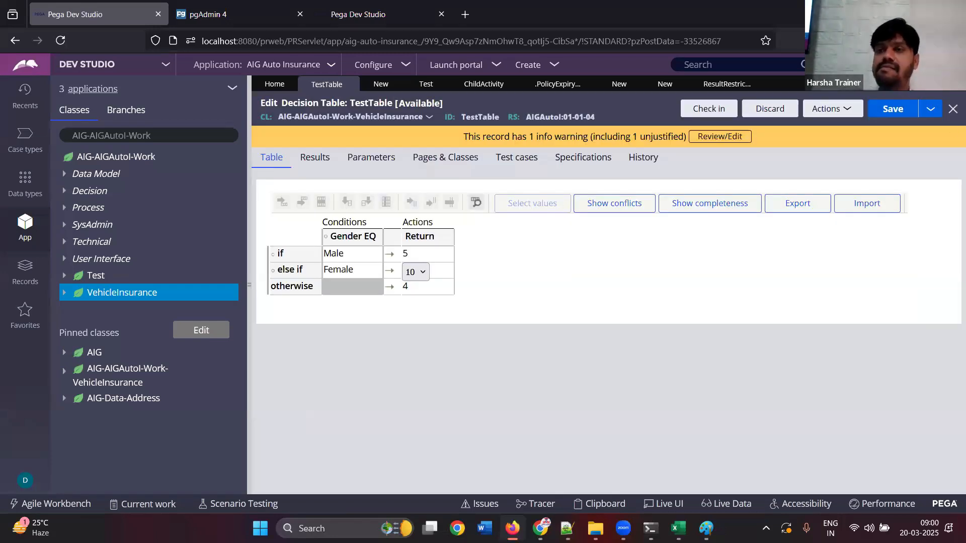
# Open the Male condition for editing, try restricting changes to the Return column's cells by a privilege, and cancel the settings
pyautogui.click(357, 259)
pyautogui.doubleClick(357, 258)
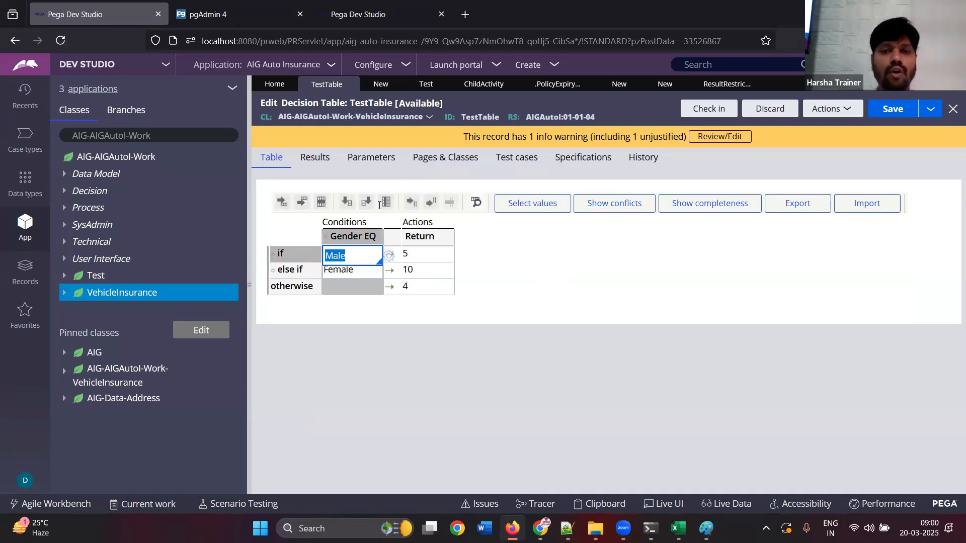
pyautogui.click(430, 235)
pyautogui.click(349, 219)
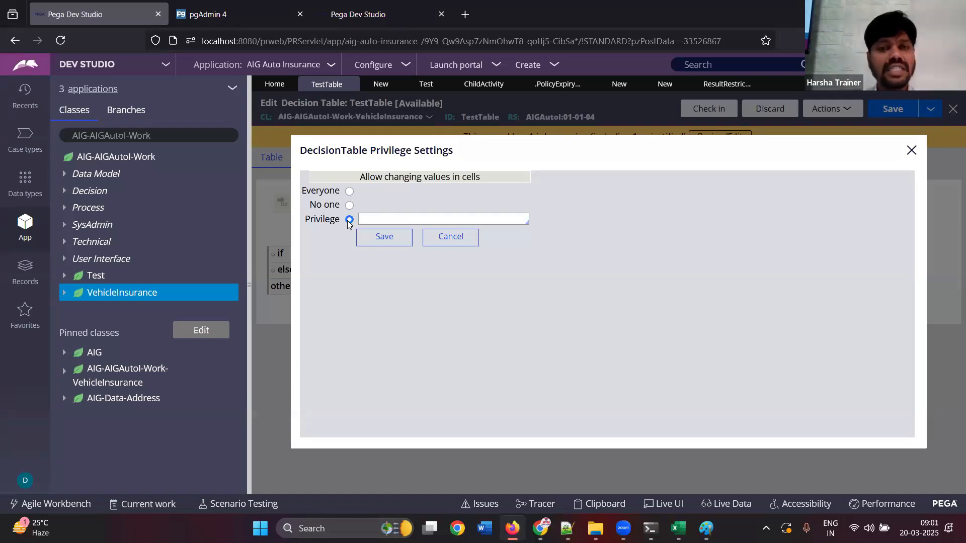
pyautogui.click(369, 219)
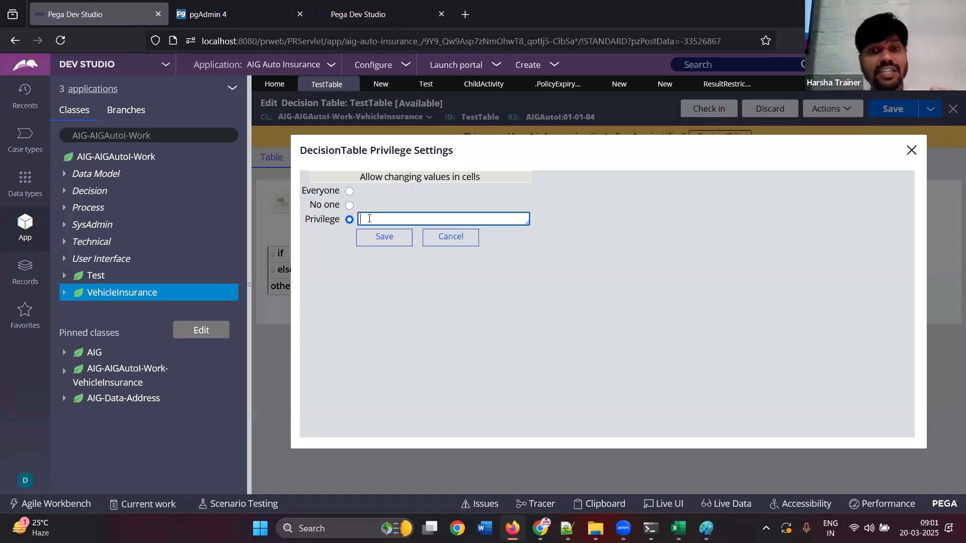
pyautogui.click(445, 238)
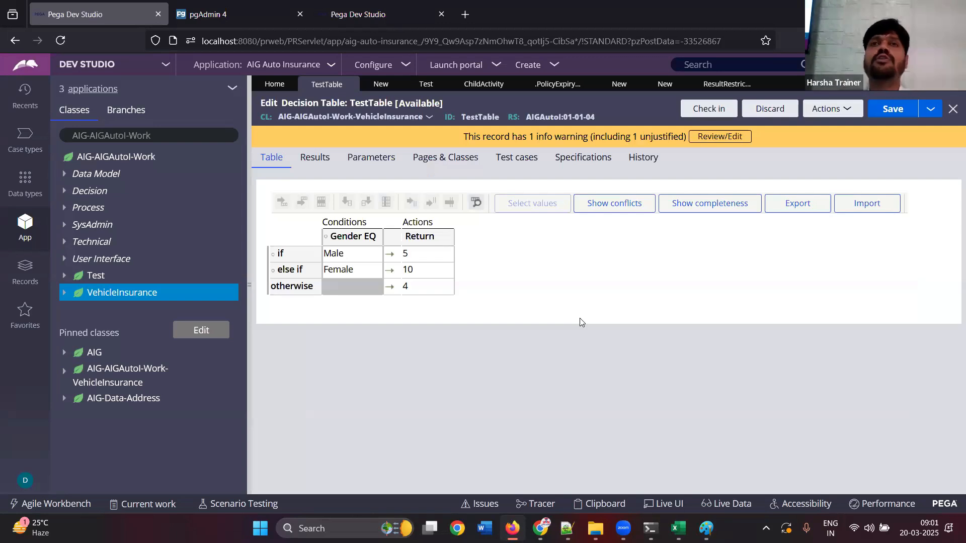
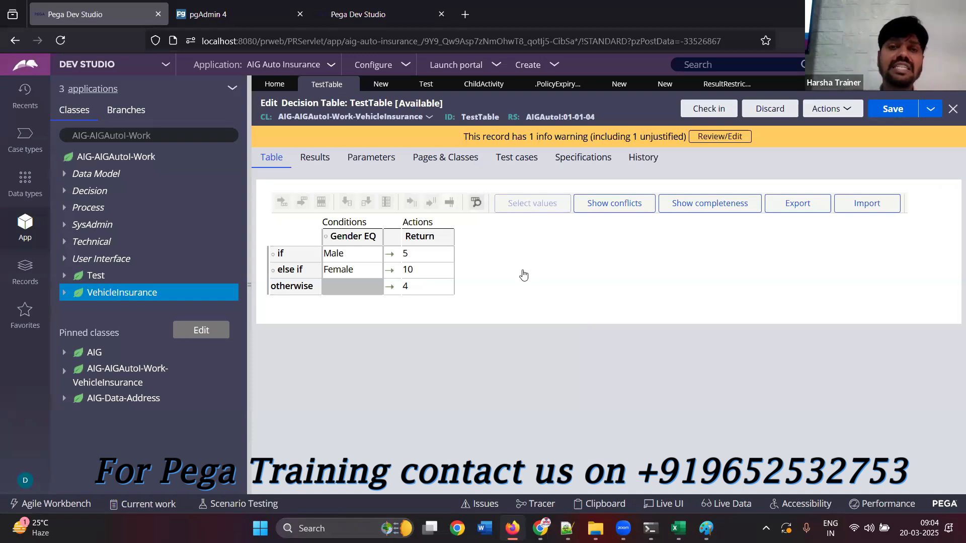
# View the decision table's delegation and result settings, and close all open records that have no unsaved work
pyautogui.click(324, 166)
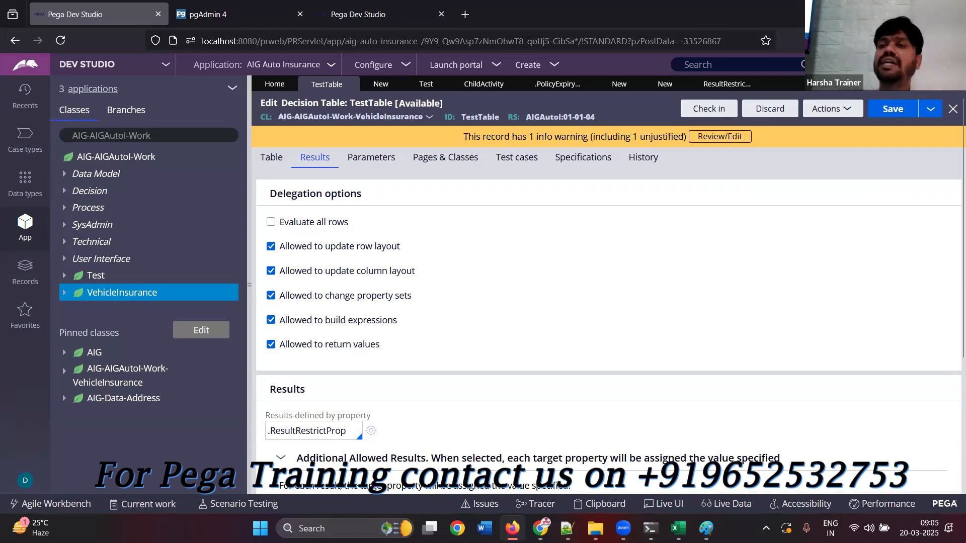
pyautogui.click(956, 84)
pyautogui.click(927, 243)
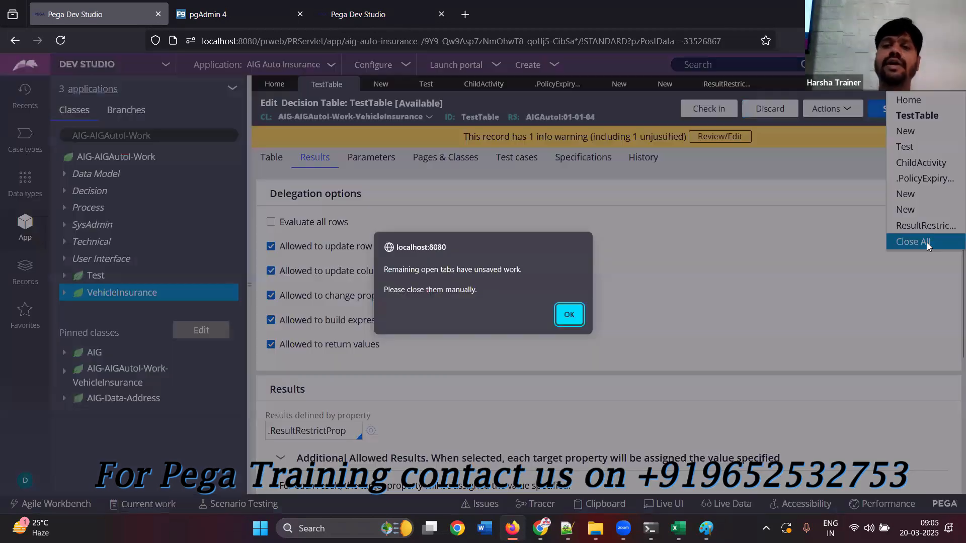
pyautogui.click(569, 314)
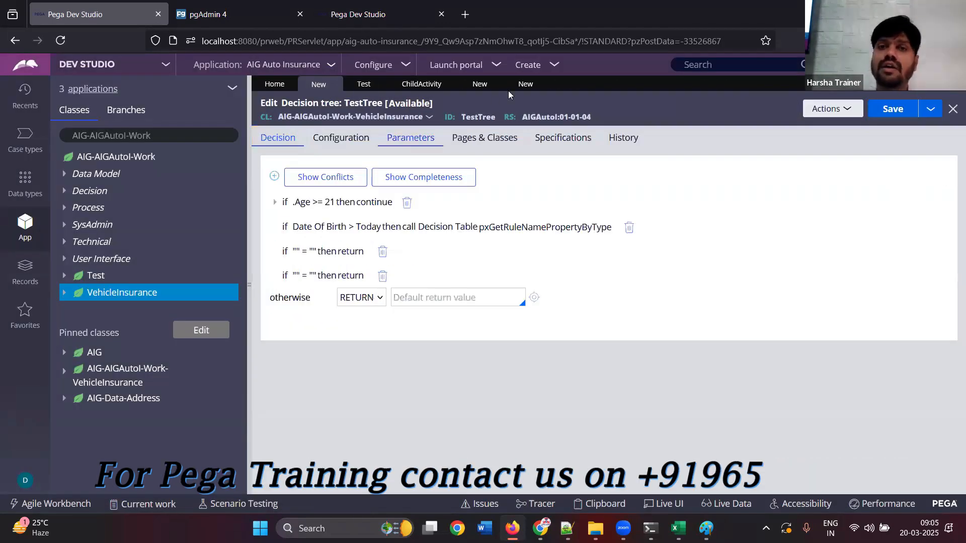
# Close the remaining data transform, activity, Test and TestTree decision tree records, discarding their unsaved changes
pyautogui.click(526, 84)
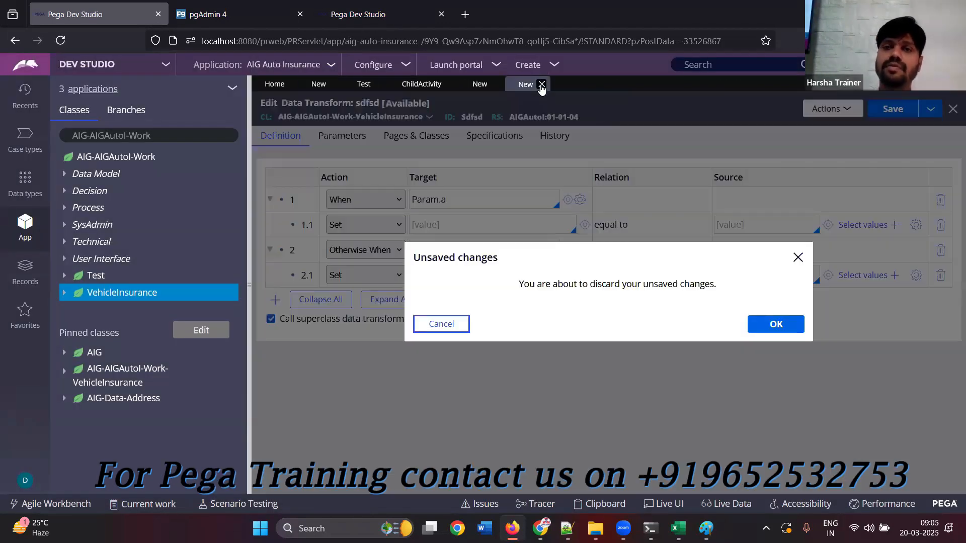
pyautogui.click(774, 326)
pyautogui.click(480, 84)
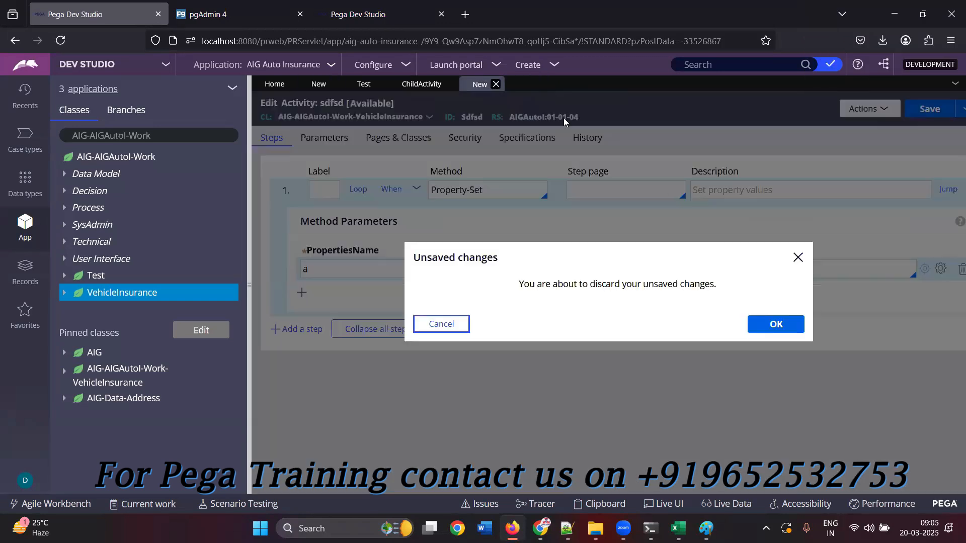
pyautogui.click(776, 326)
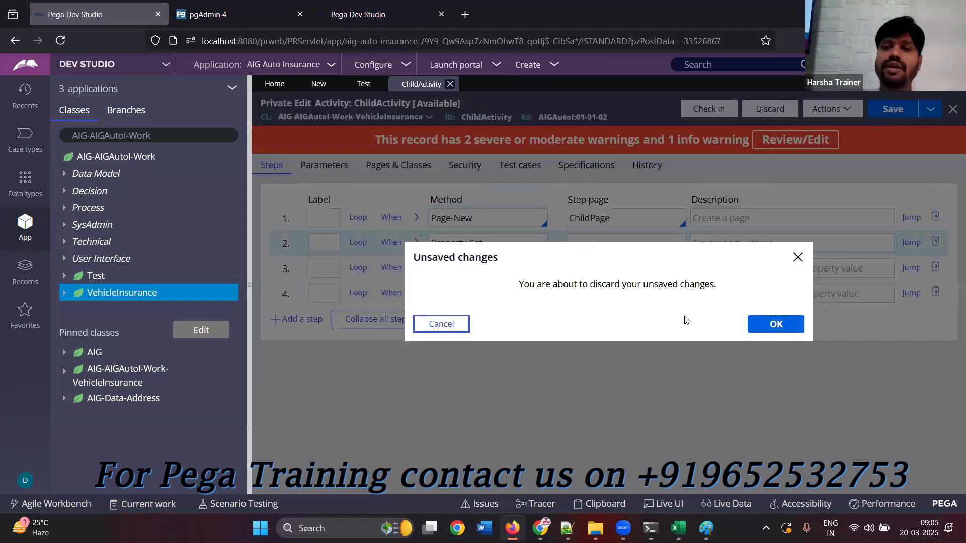
pyautogui.click(776, 325)
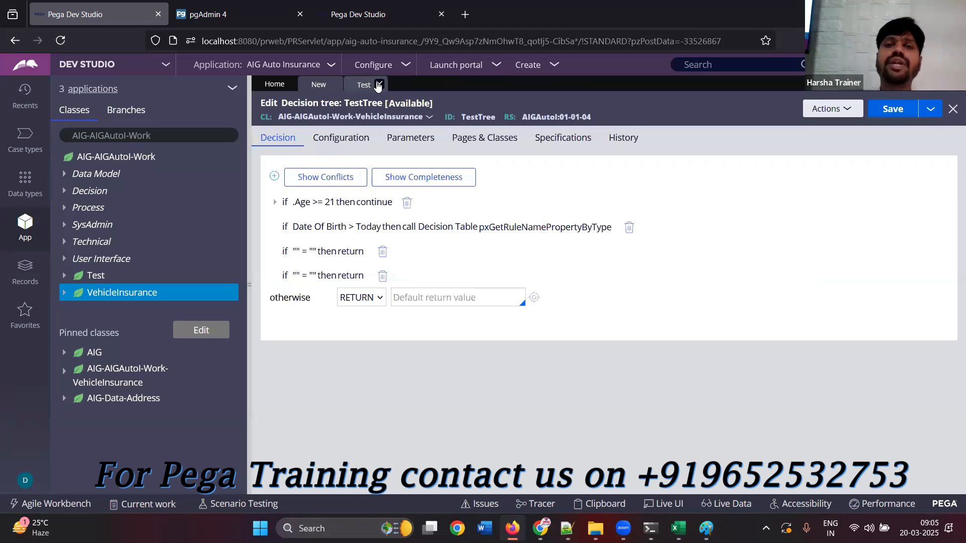
pyautogui.click(378, 84)
pyautogui.click(776, 325)
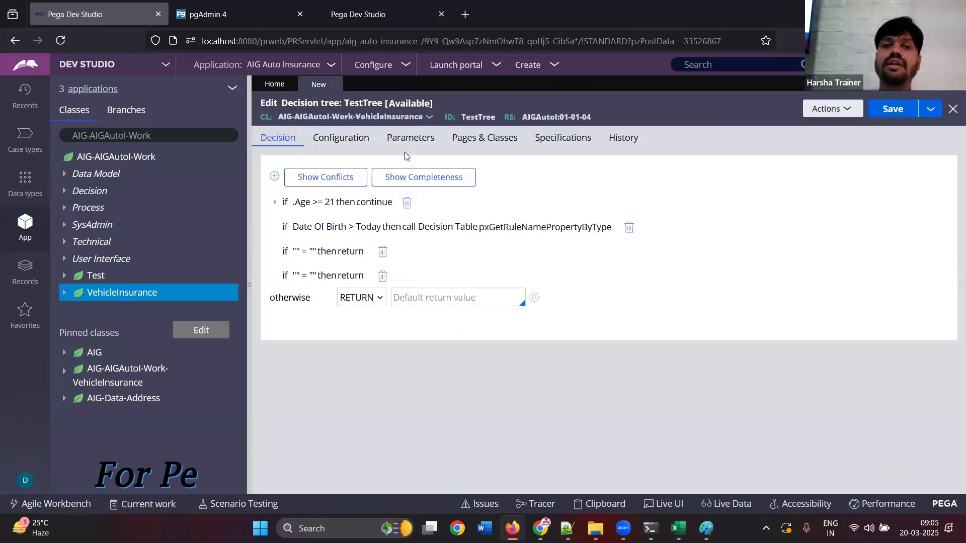
pyautogui.click(338, 89)
pyautogui.click(779, 326)
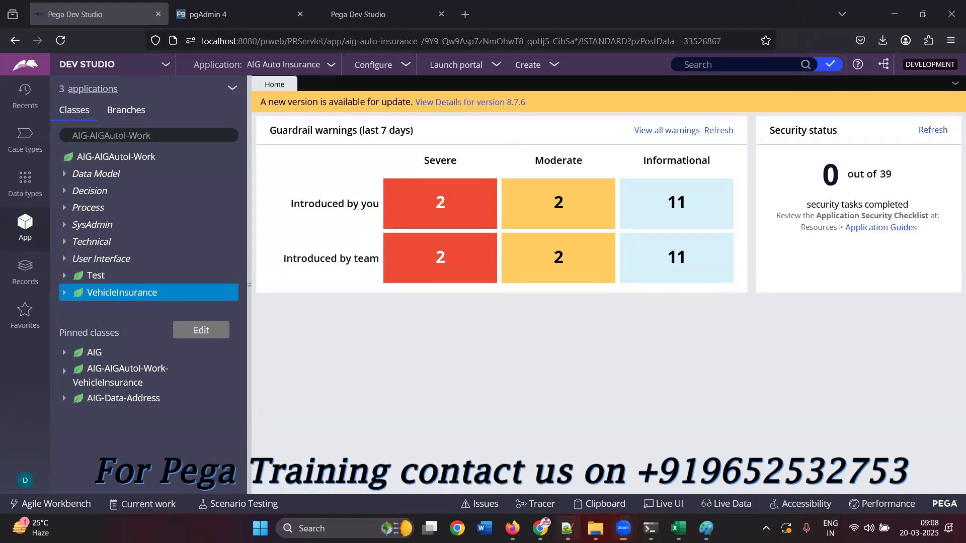
# Switch to Notepad++, save the class notes, and point out the March 20 2025 heading above the decision rules notes
pyautogui.click(567, 529)
pyautogui.click(35, 35)
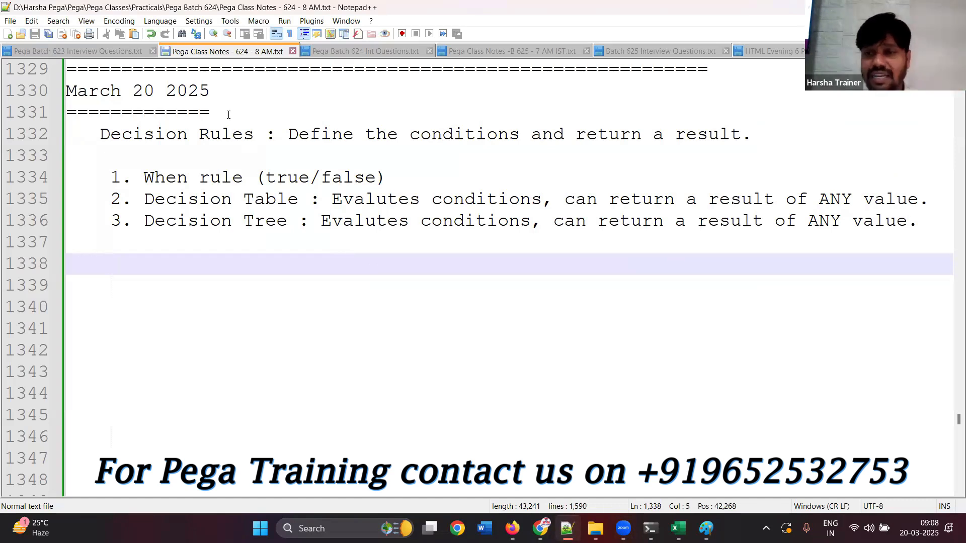
pyautogui.moveTo(229, 115); pyautogui.dragTo(52, 79)
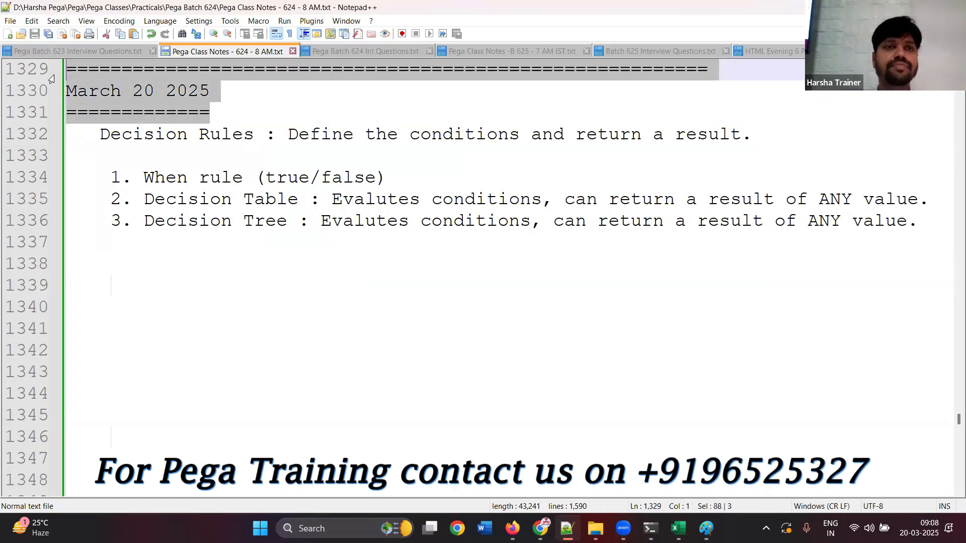
pyautogui.click(210, 240)
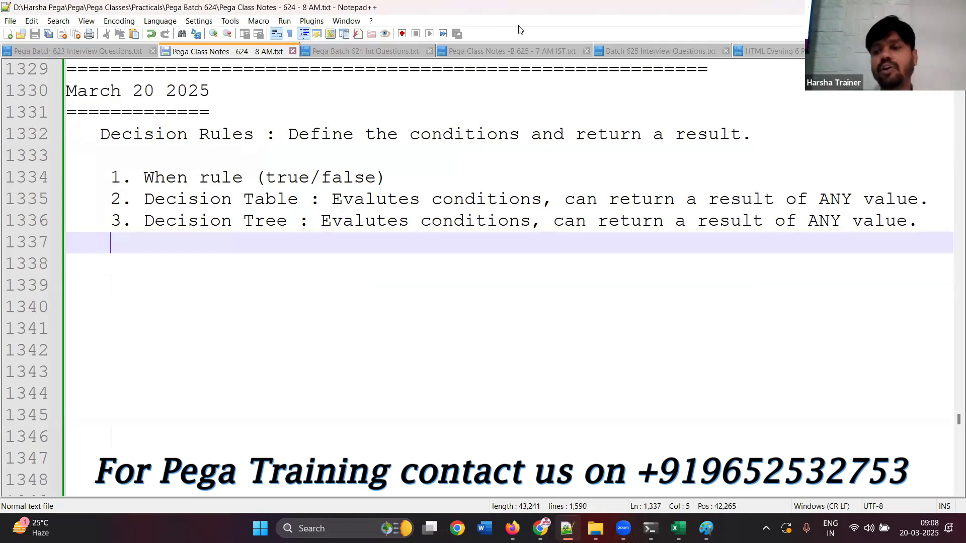